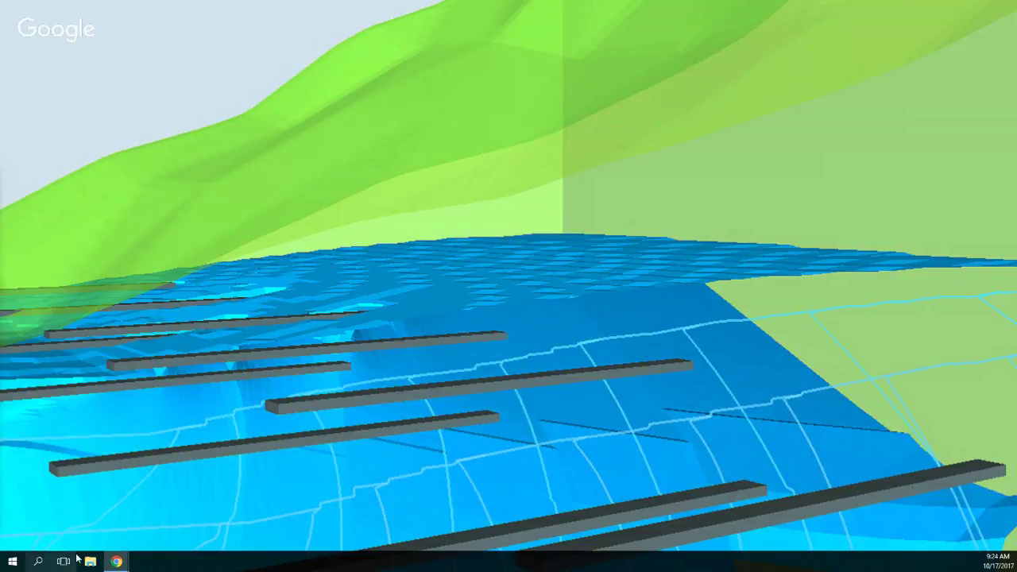
# - Find and launch OpenFOAM for Windows 17.02 and reposition its terminal window on the desktop
pyautogui.click(36, 564)
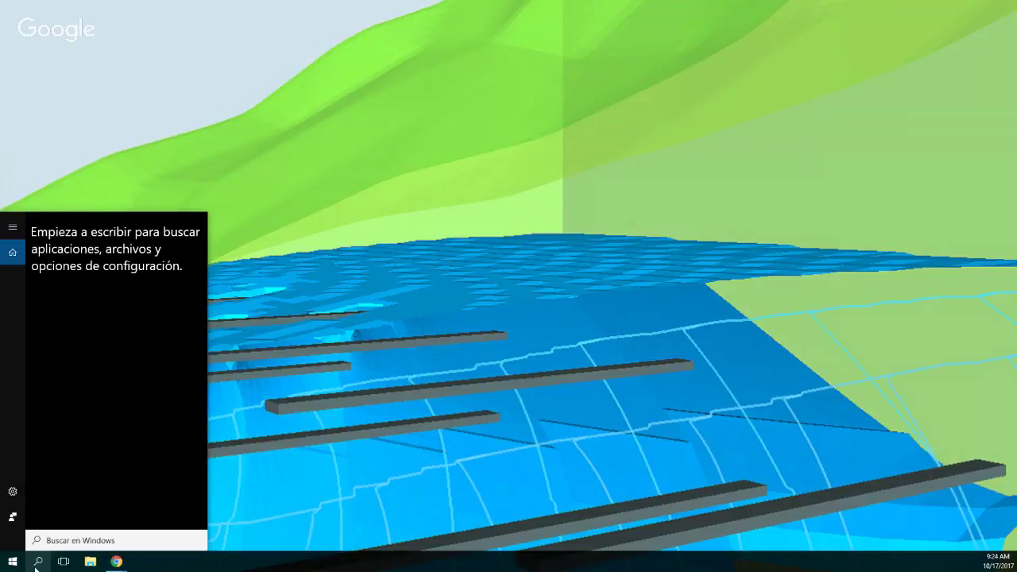
pyautogui.write('open')
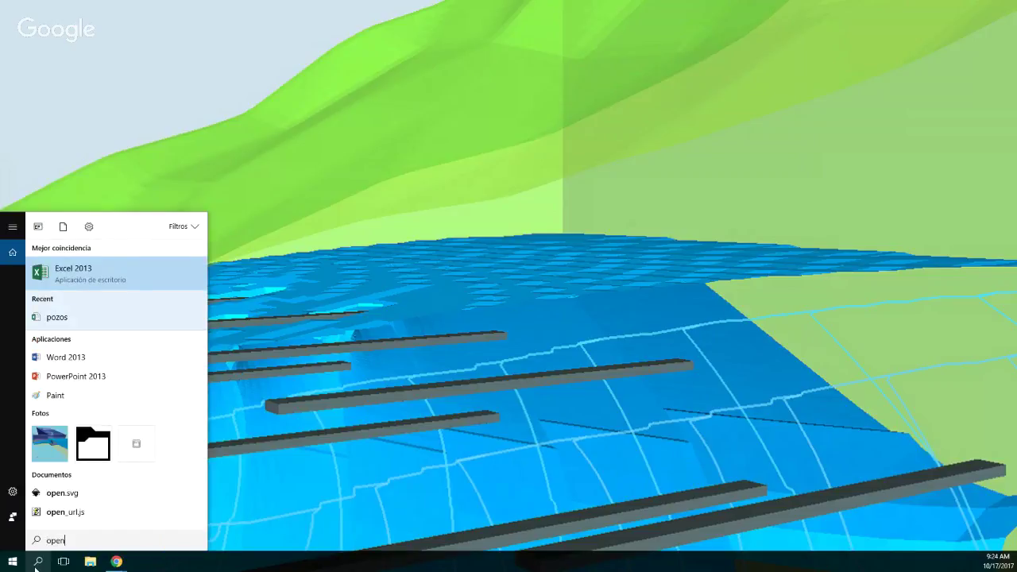
pyautogui.write('fo')
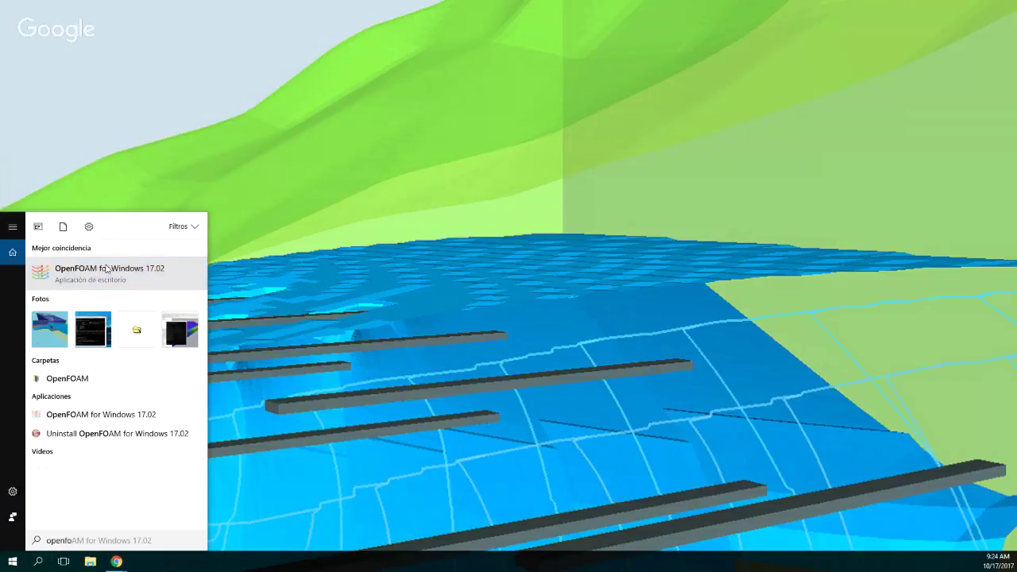
pyautogui.click(107, 269)
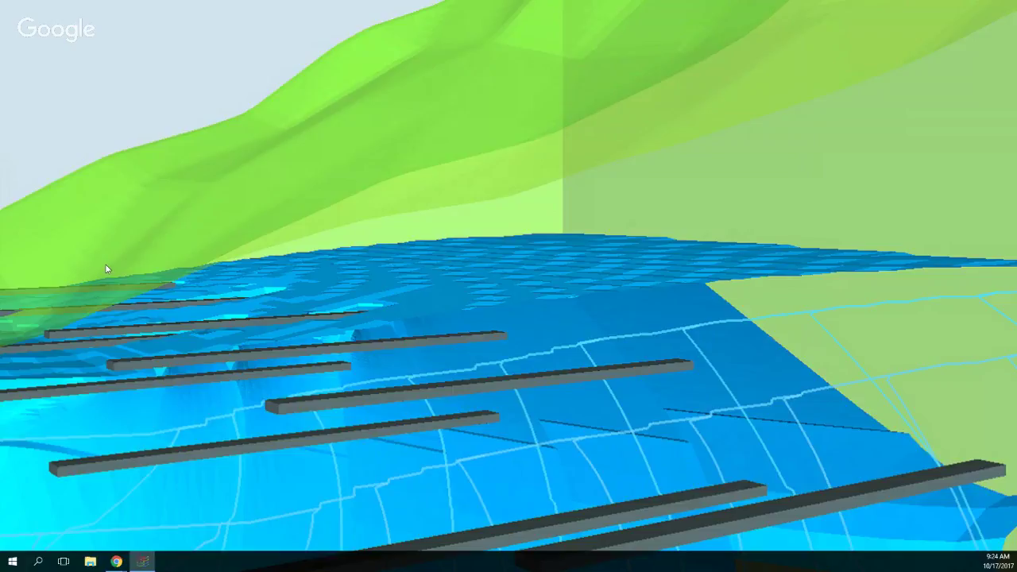
pyautogui.moveTo(0, 218); pyautogui.dragTo(303, 178)
# - Change the working directory to the d: drive and list its contents
pyautogui.write('cd ')
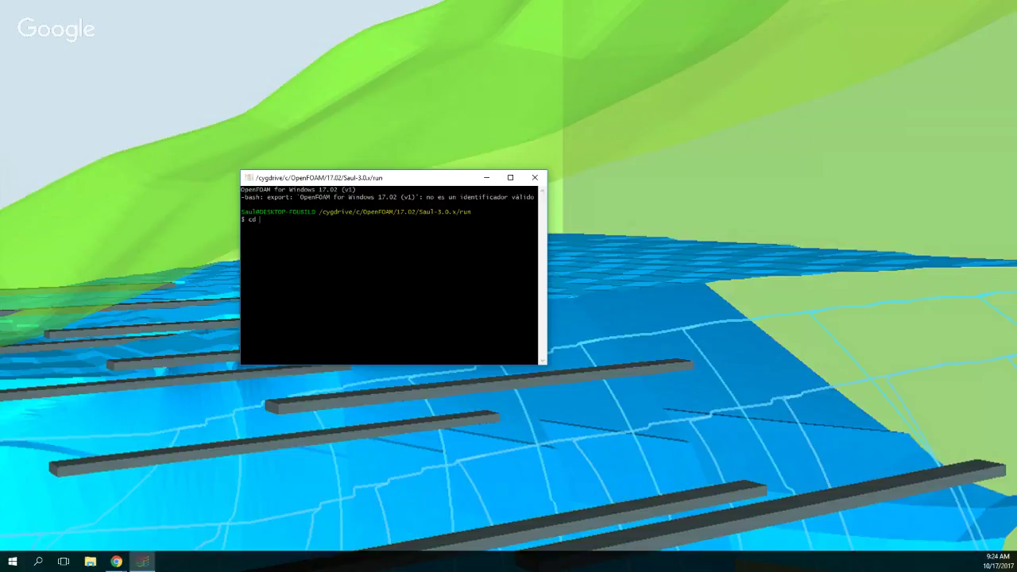
pyautogui.write('d')
pyautogui.write(':')
pyautogui.press('Return')
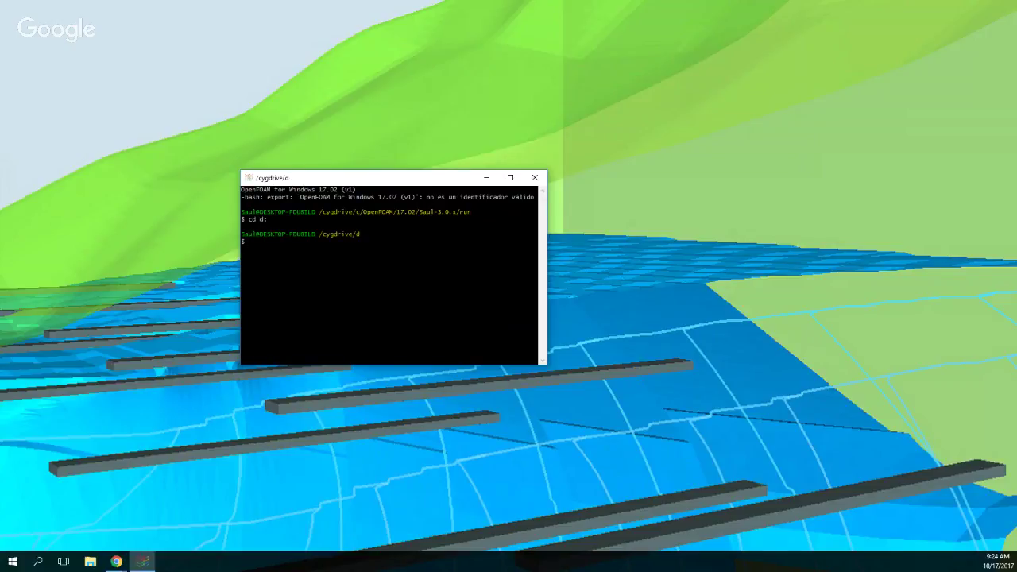
pyautogui.write('ls')
pyautogui.press('Return')
# - Change into the SimulacionOpenFOAM folder and list its contents
pyautogui.write('cd ')
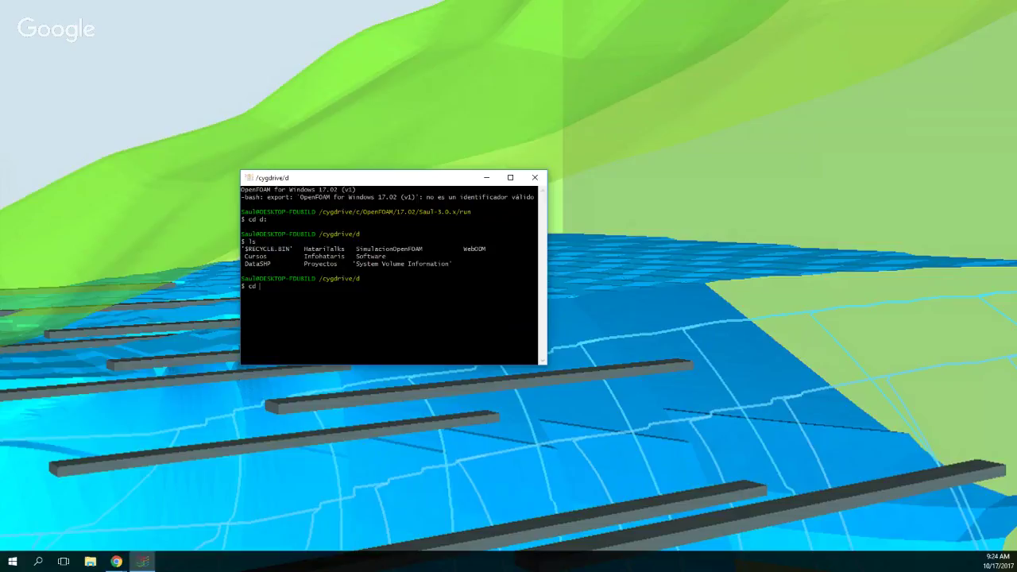
pyautogui.write('Si')
pyautogui.press('Tab')
pyautogui.press('Return')
pyautogui.write('l')
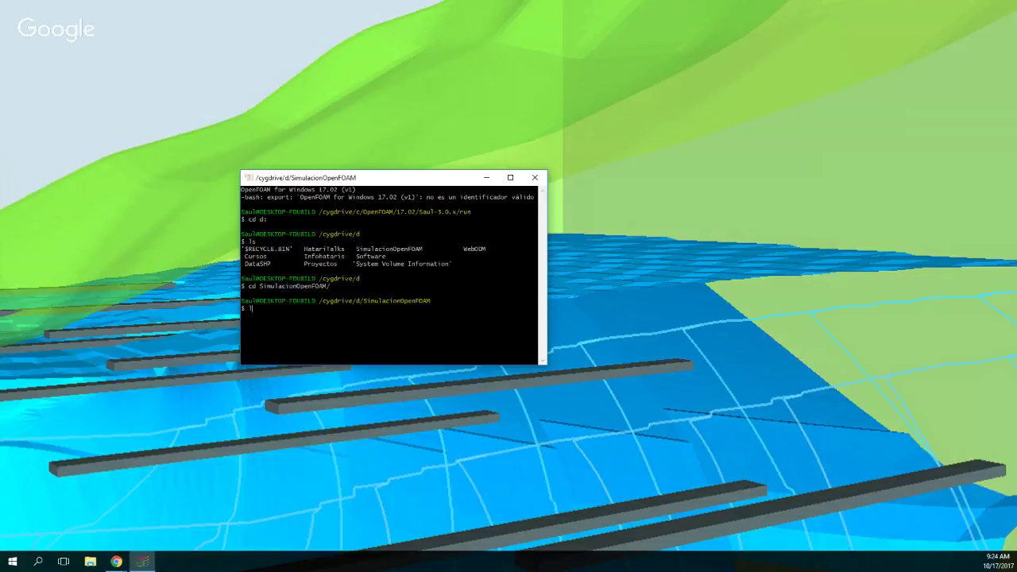
pyautogui.write('s')
pyautogui.press('Return')
# - Change into the tutorialDisenoBocatomaCanal folder and list its contents
pyautogui.write('cd ')
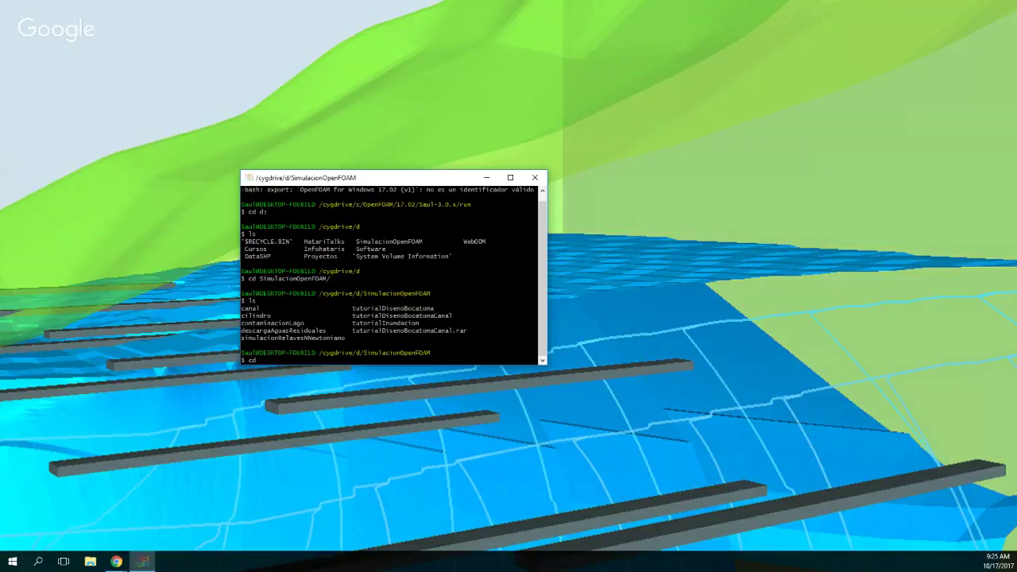
pyautogui.write('tutorialD')
pyautogui.press('BackSpace')
pyautogui.press('BackSpace')
pyautogui.press('BackSpace')
pyautogui.write('lDi')
pyautogui.press('Tab')
pyautogui.write('Canal/')
pyautogui.press('Return')
pyautogui.write('l')
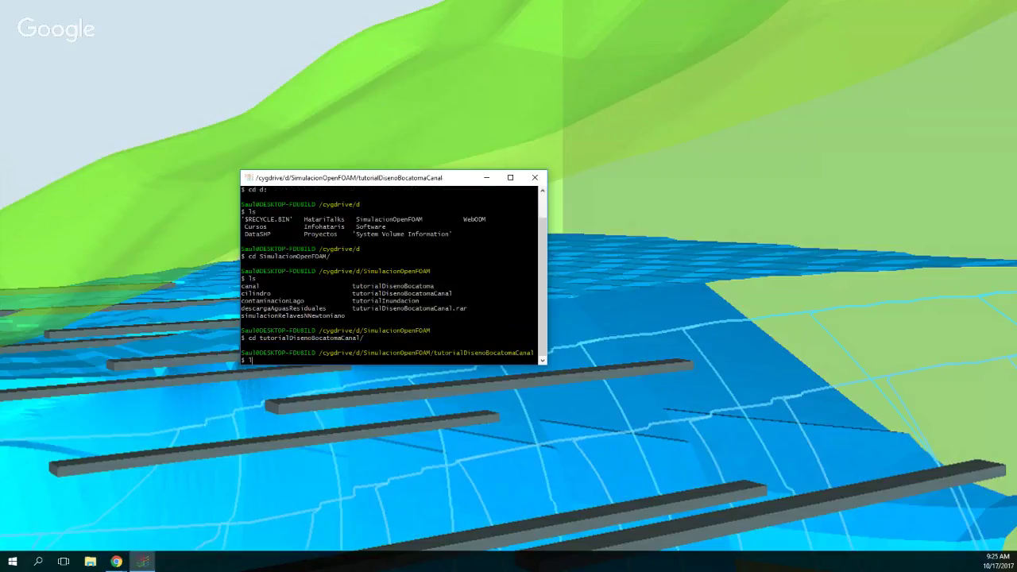
pyautogui.write('s')
pyautogui.press('Return')
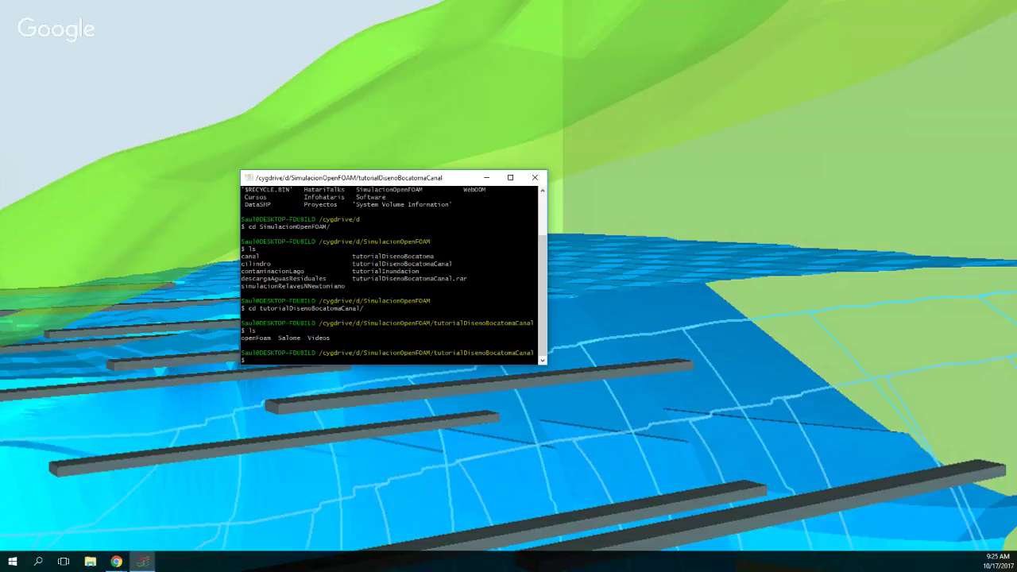
# - Change into the openFoam subfolder and list its contents
pyautogui.write('cd o')
pyautogui.press('Tab')
pyautogui.press('Return')
pyautogui.write('ls')
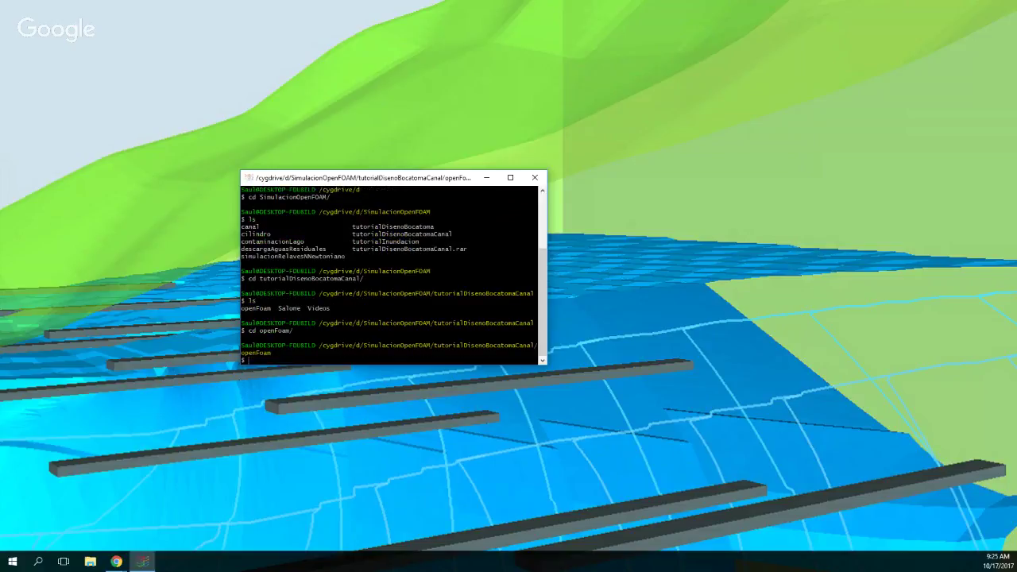
pyautogui.press('Return')
# - Change into the disenoBocatoma case folder and list its contents
pyautogui.write('cd dis')
pyautogui.press('Tab')
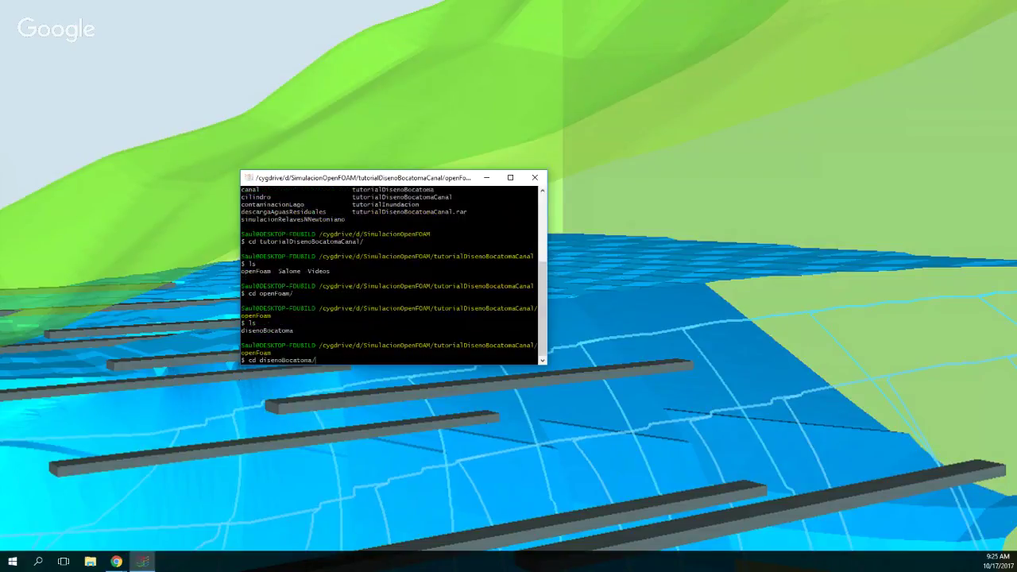
pyautogui.press('Return')
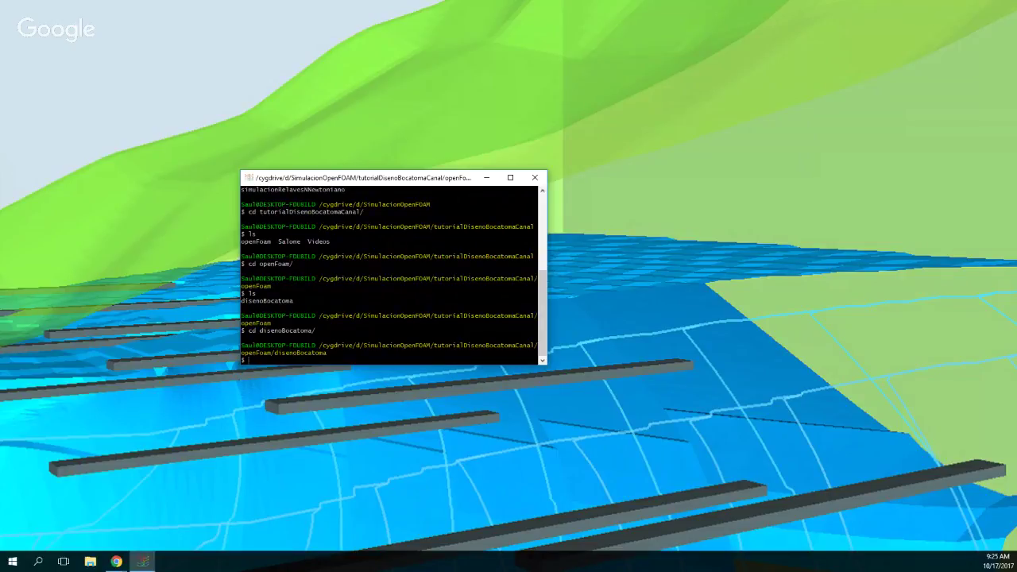
pyautogui.write('ls')
pyautogui.press('Return')
# - Launch ParaView on the disenoBocatoma case with paraFoam and maximize its window
pyautogui.write('para')
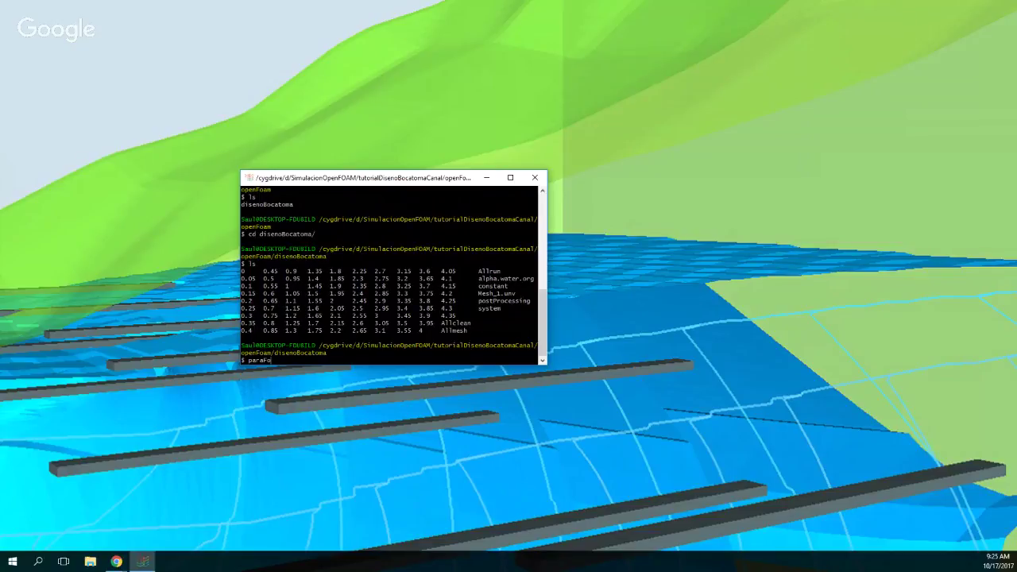
pyautogui.write('Foam')
pyautogui.press('Return')
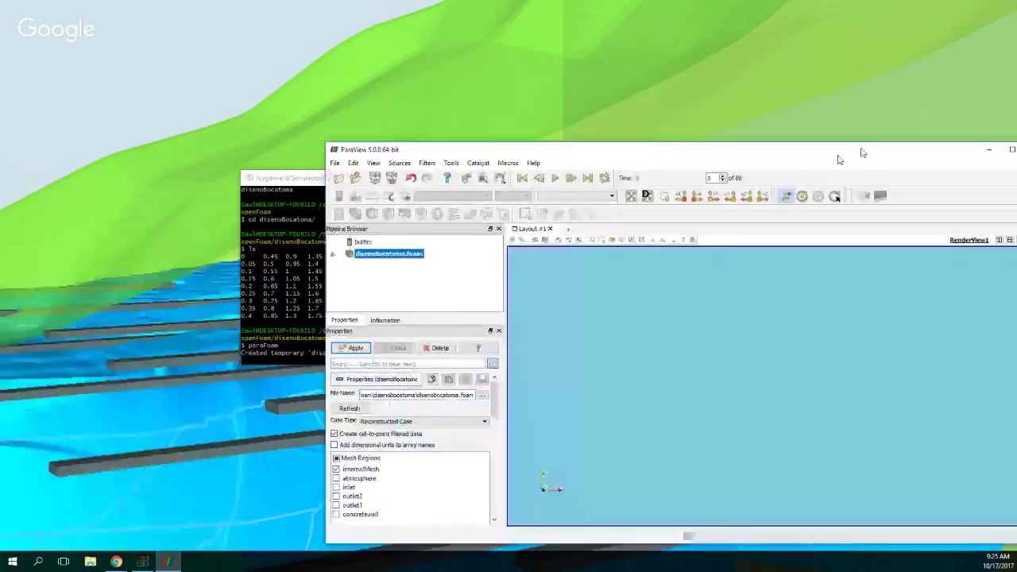
pyautogui.moveTo(839, 159); pyautogui.dragTo(577, 104)
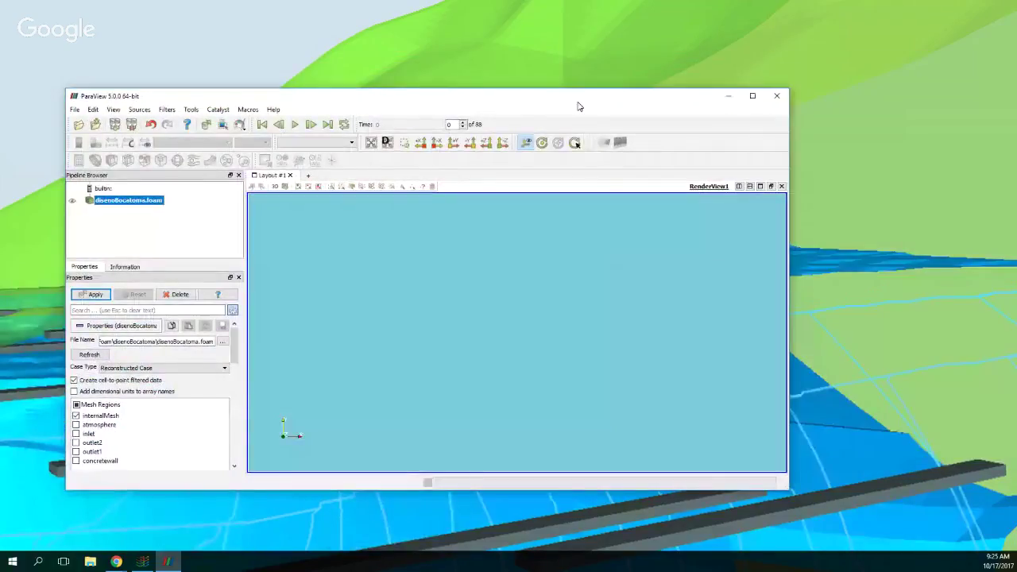
pyautogui.click(753, 96)
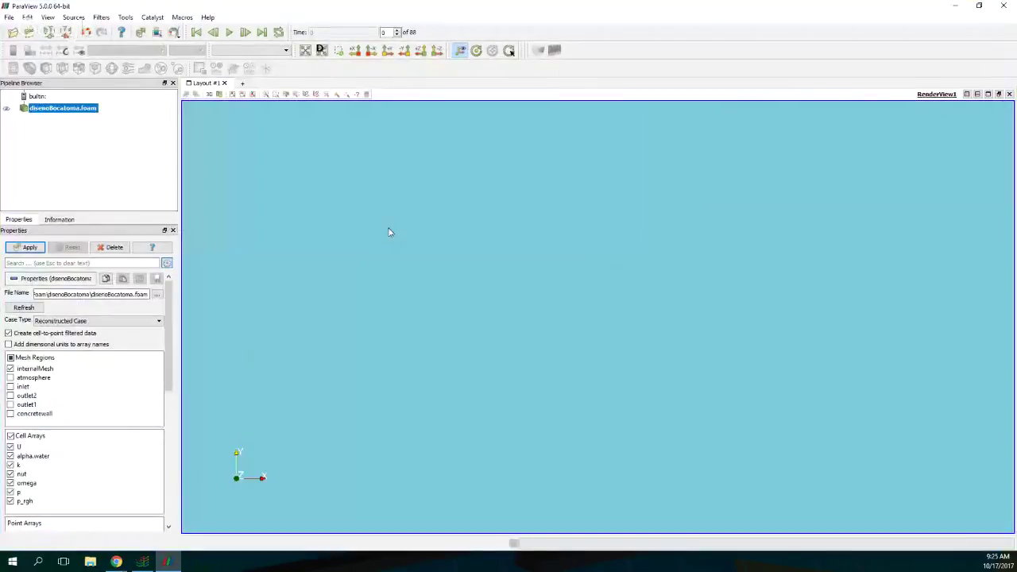
# - Load the internalMesh region of disenoBocatoma.foam and inspect the main channel and its side intake
pyautogui.click(30, 248)
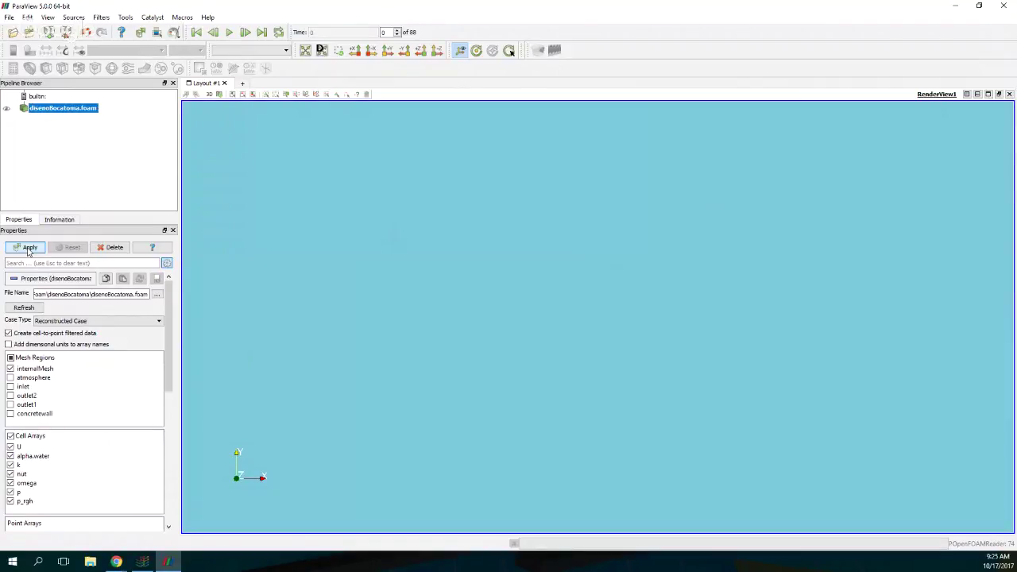
pyautogui.moveTo(659, 411); pyautogui.dragTo(713, 395)
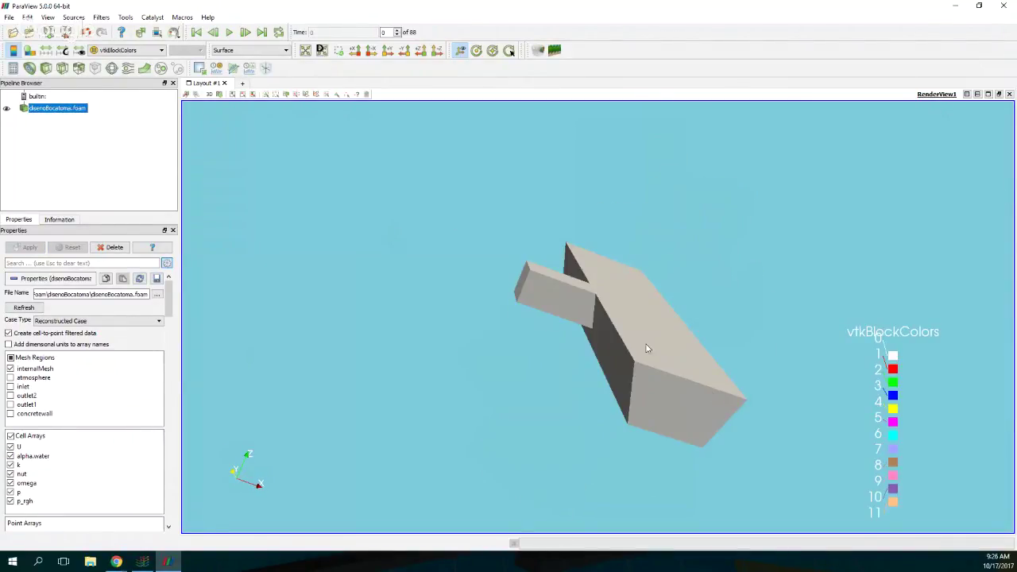
pyautogui.moveTo(613, 351); pyautogui.dragTo(565, 286)
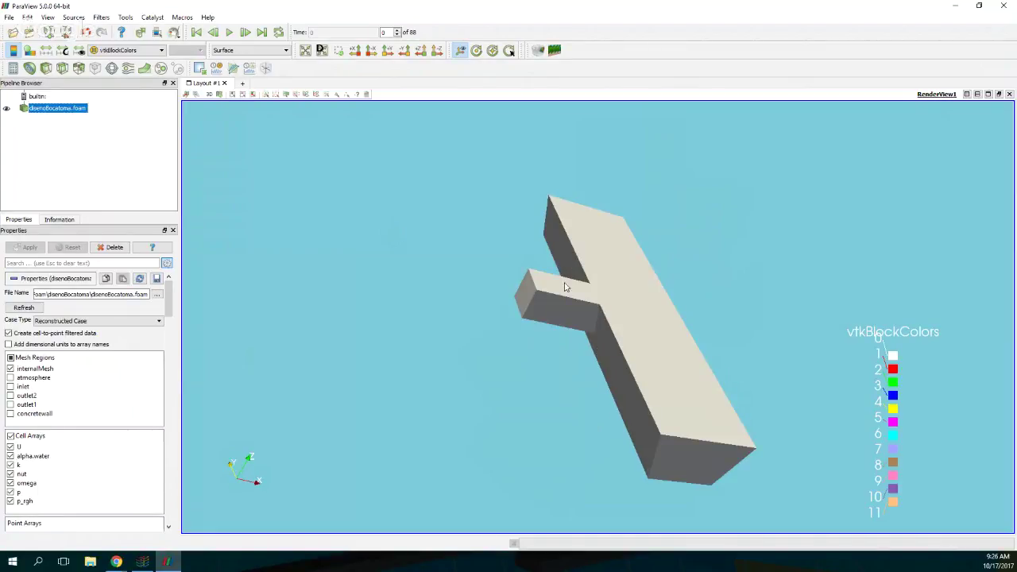
pyautogui.moveTo(606, 379); pyautogui.dragTo(520, 364)
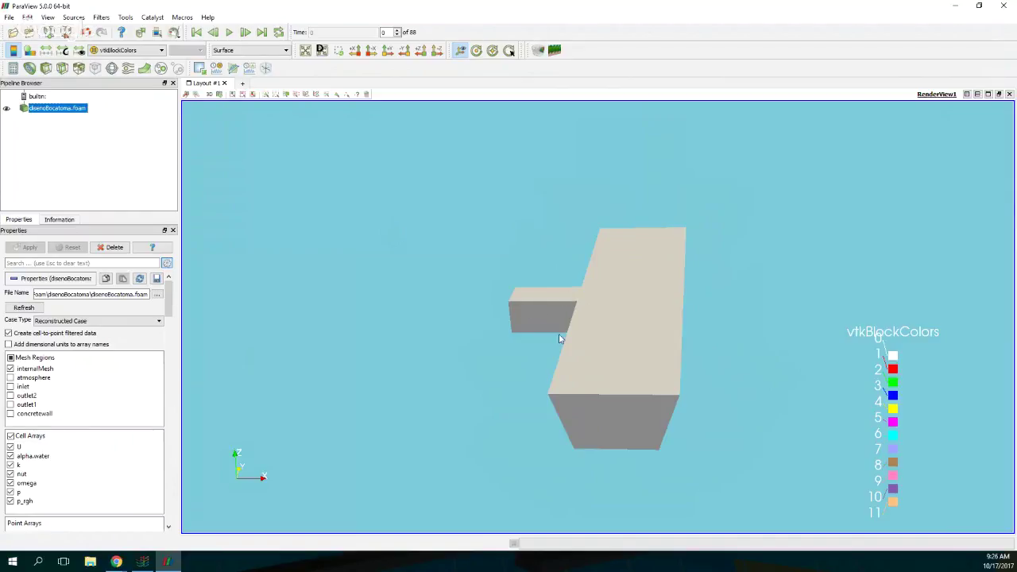
pyautogui.moveTo(583, 318); pyautogui.dragTo(610, 356)
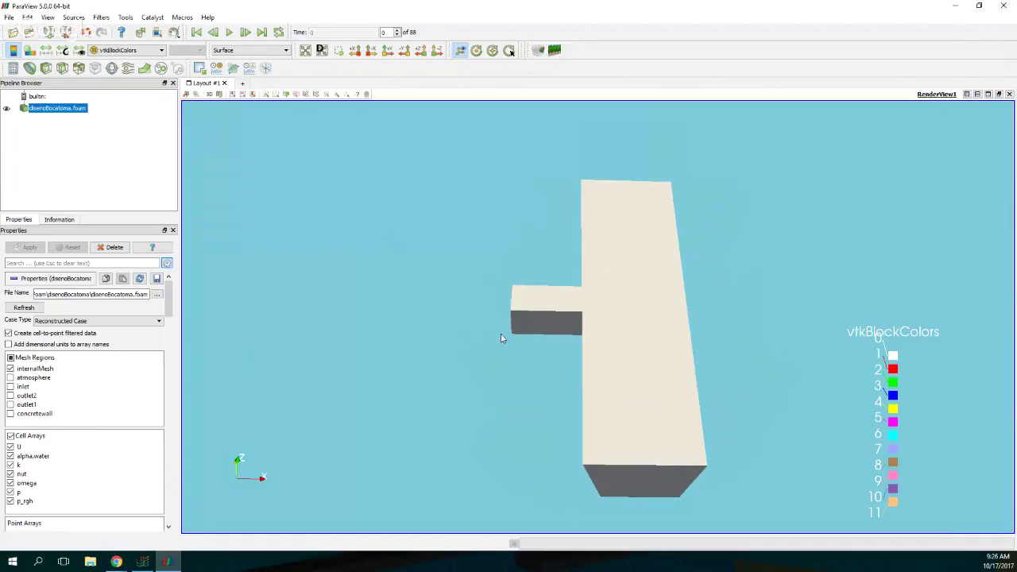
pyautogui.moveTo(588, 399); pyautogui.dragTo(637, 385)
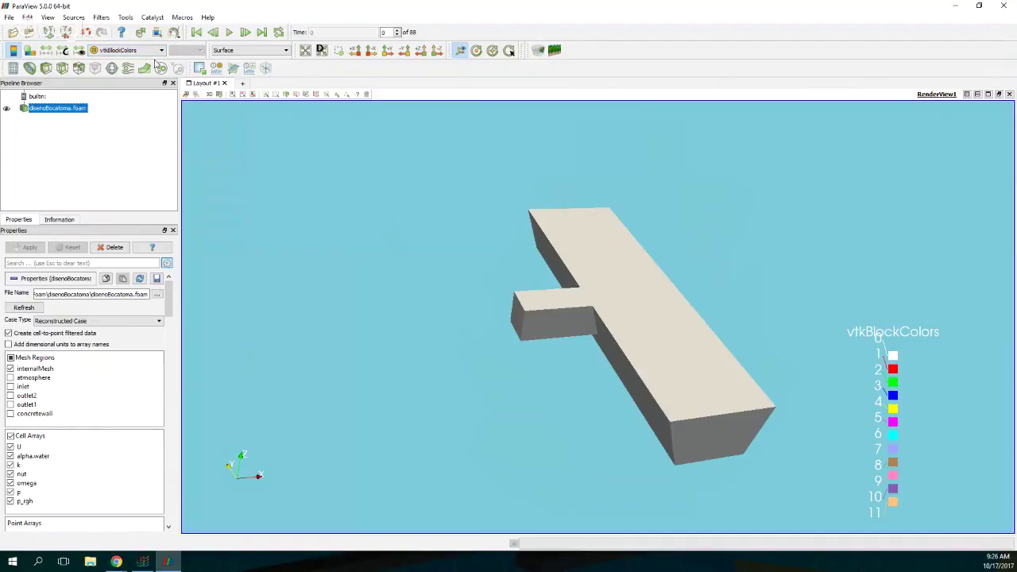
# - Color the channel mesh by the alpha.water field
pyautogui.click(127, 50)
pyautogui.click(125, 75)
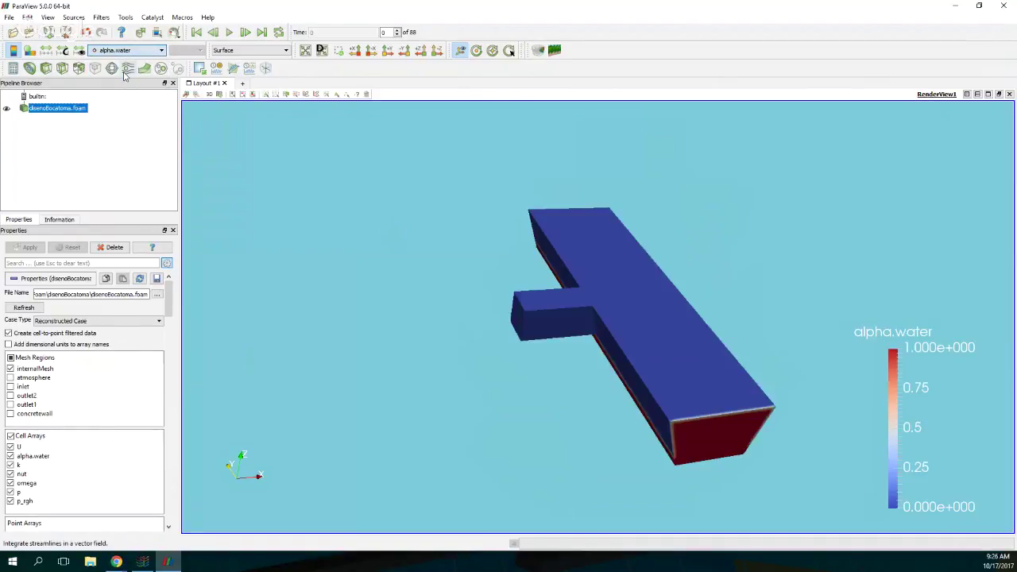
pyautogui.moveTo(642, 400); pyautogui.dragTo(731, 397)
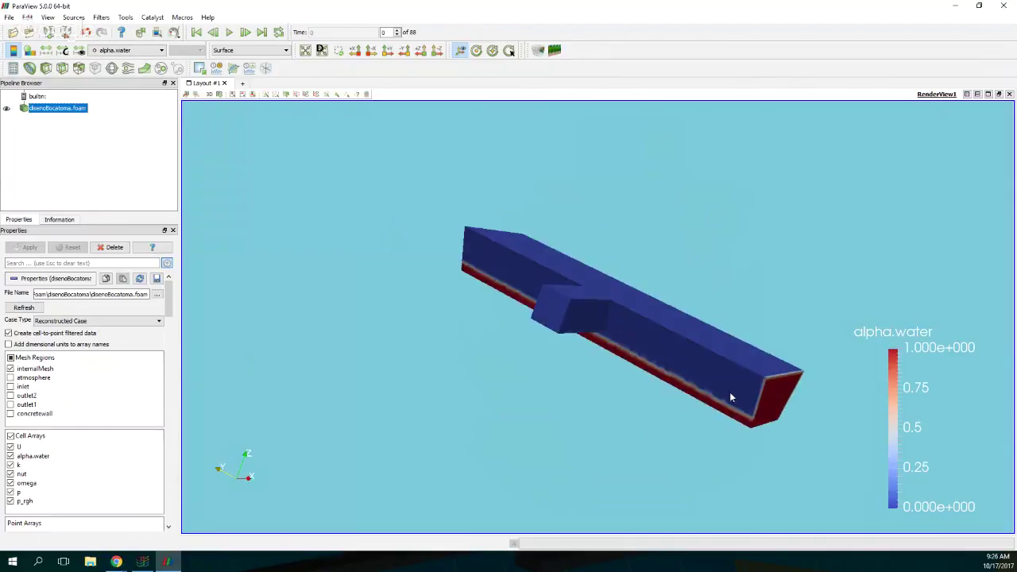
# - Play the simulation over its time steps to examine the water flow through the channel and side intake, and stop the playback
pyautogui.click(246, 32)
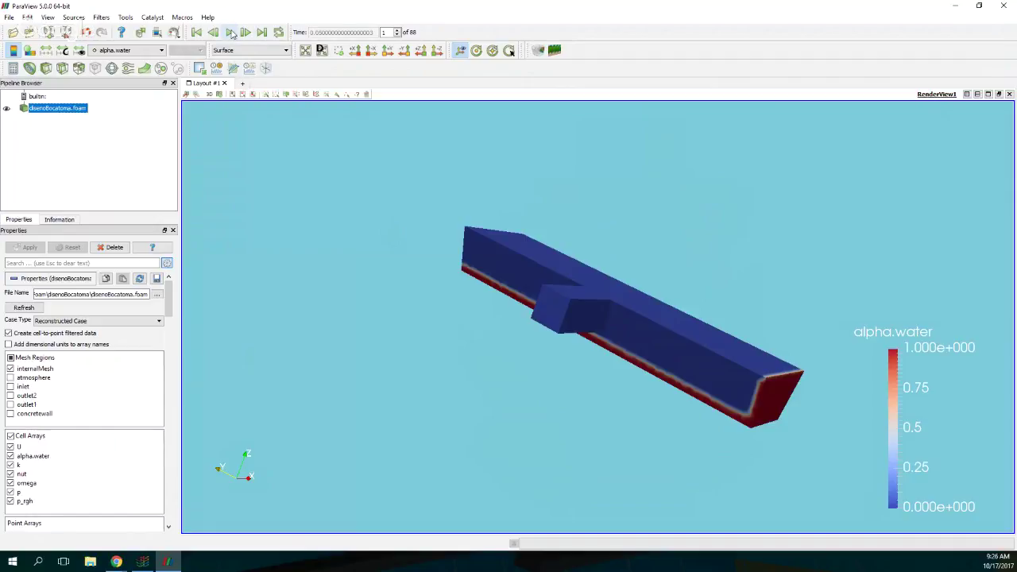
pyautogui.click(230, 33)
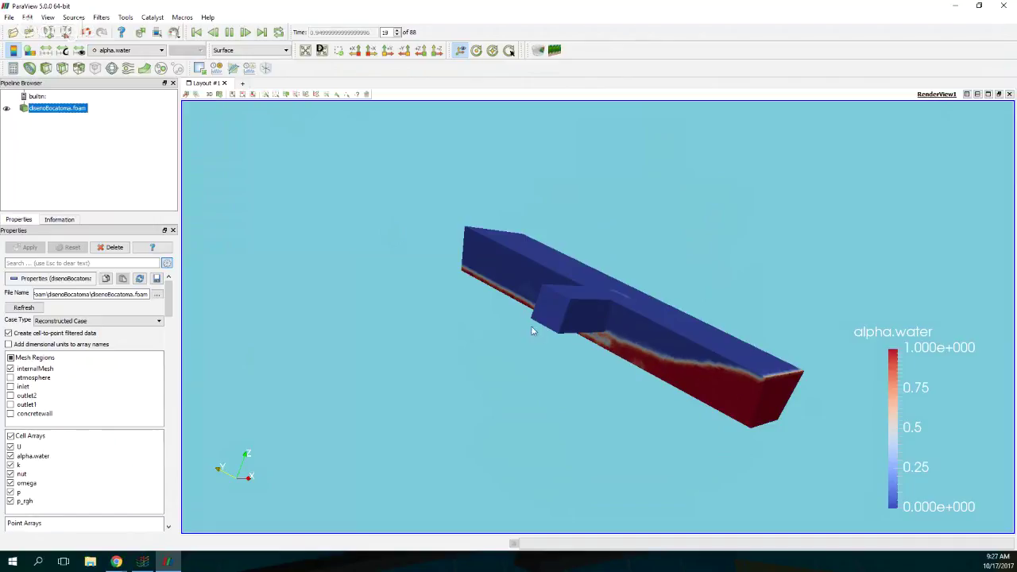
pyautogui.moveTo(547, 334); pyautogui.dragTo(720, 359)
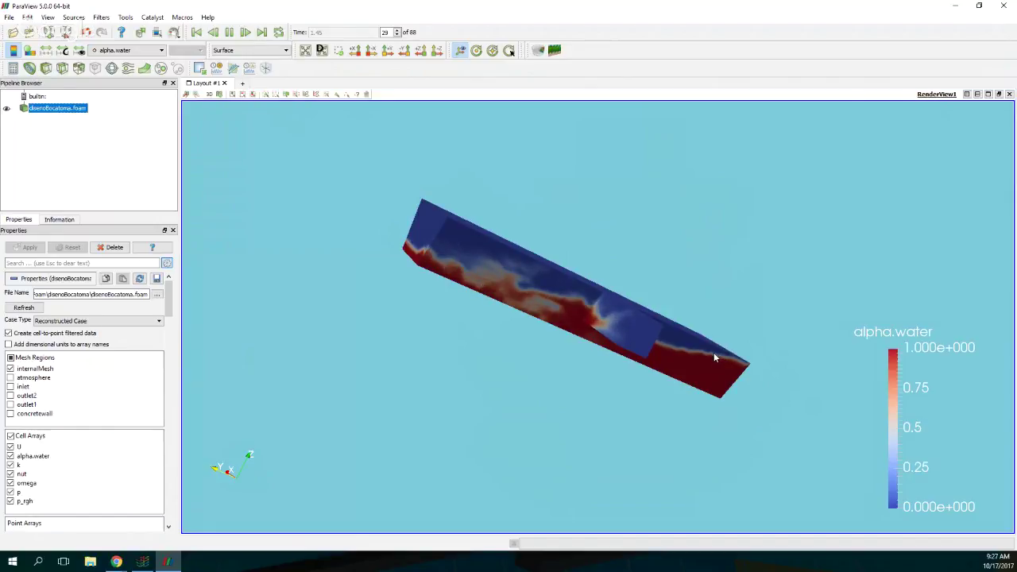
pyautogui.click(228, 32)
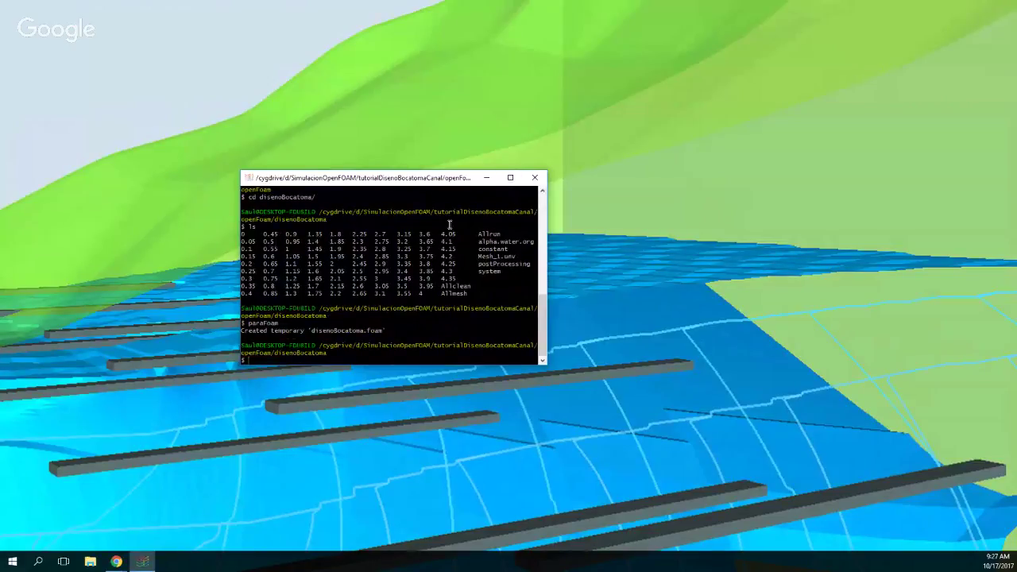
# - Minimize the OpenFOAM terminal and switch to Chrome with a maximized new-tab window
pyautogui.click(487, 178)
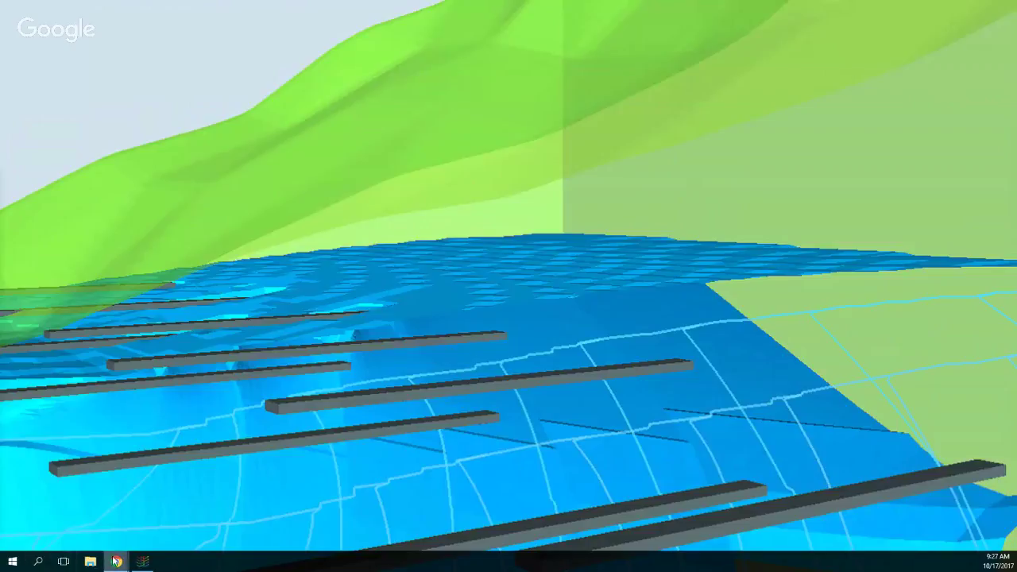
pyautogui.moveTo(116, 561)
pyautogui.moveTo(265, 272); pyautogui.dragTo(651, 93)
pyautogui.click(719, 84)
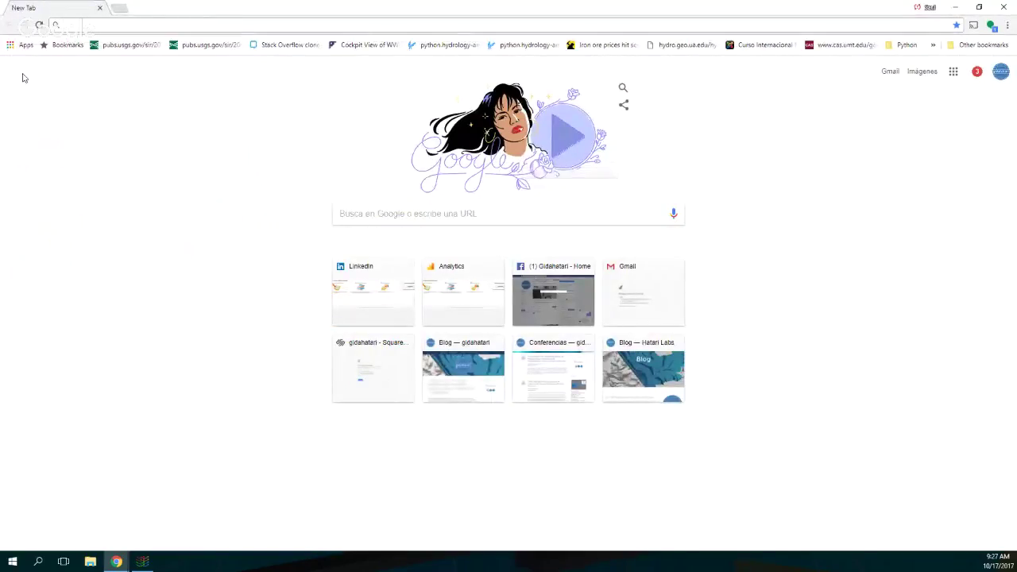
pyautogui.write('sau')
pyautogui.press('BackSpace')
pyautogui.press('BackSpace')
pyautogui.press('BackSpace')
pyautogui.press('BackSpace')
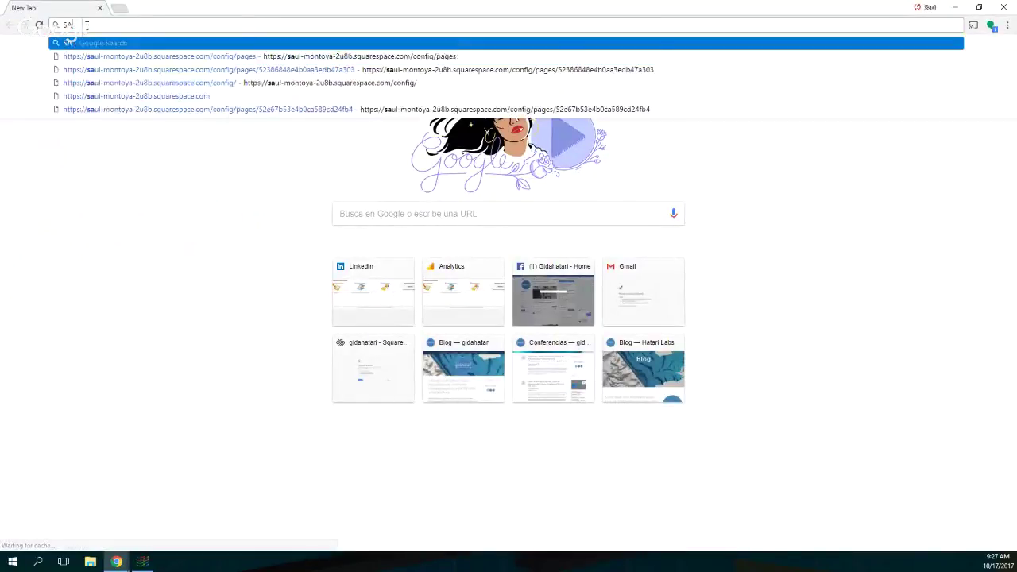
pyautogui.write('s')
pyautogui.press('BackSpace')
pyautogui.press('BackSpace')
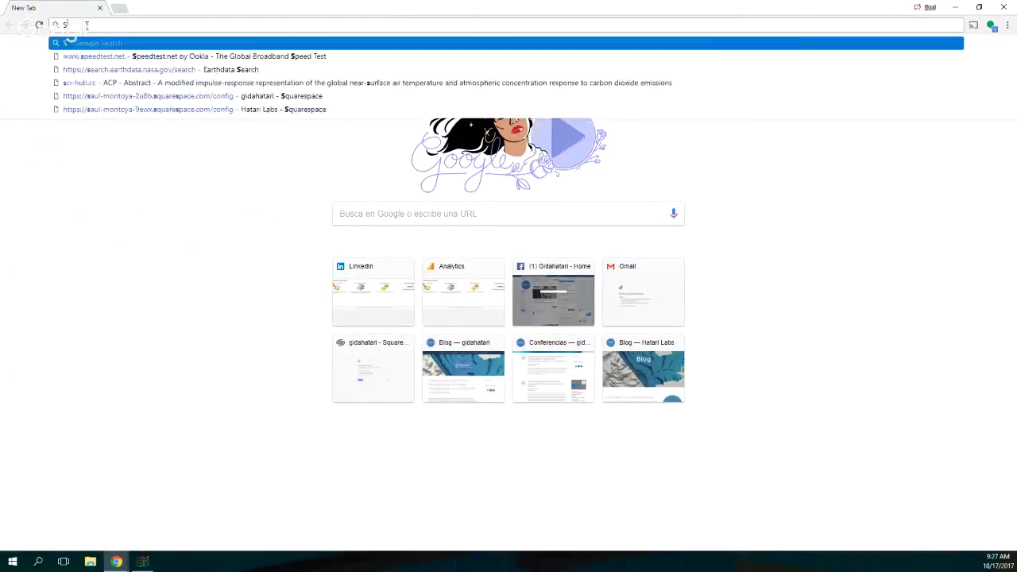
pyautogui.write('salome pl')
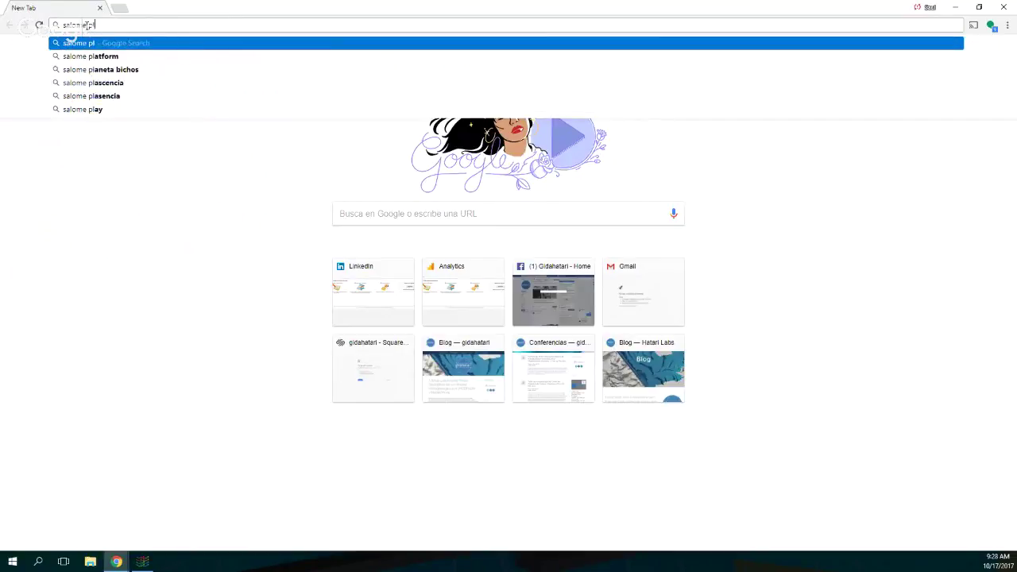
pyautogui.press('Down')
pyautogui.press('Return')
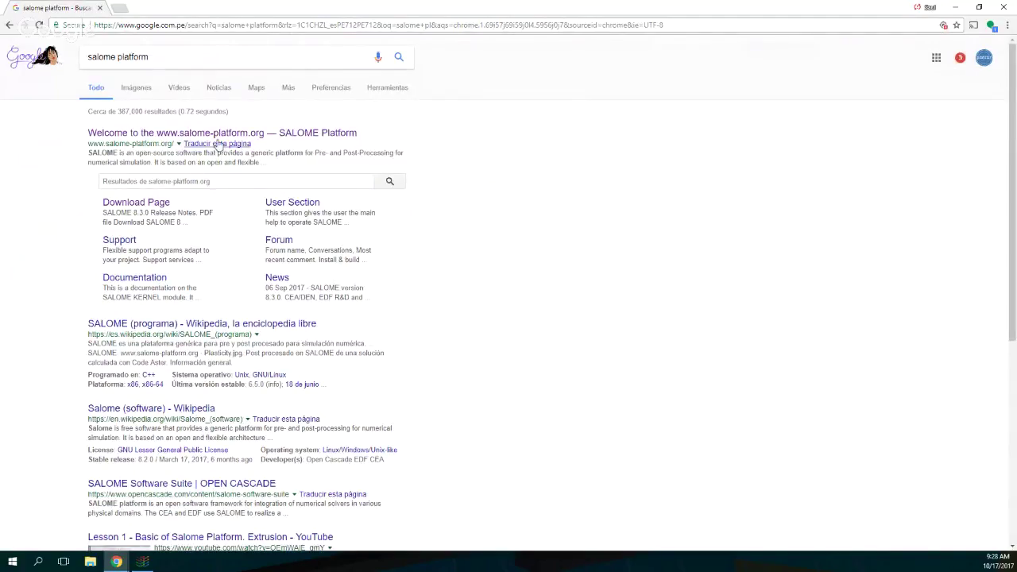
pyautogui.click(215, 135)
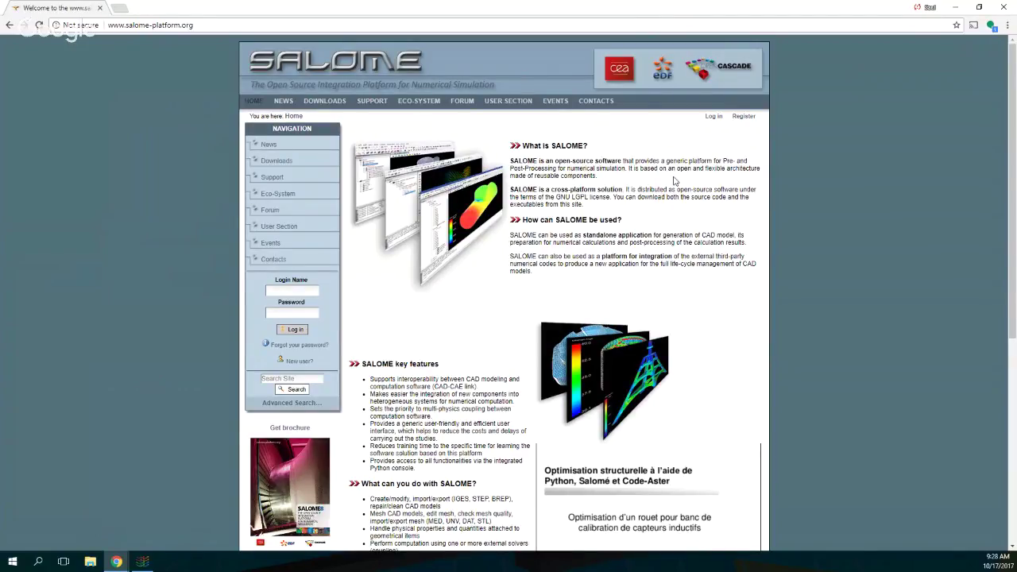
# - Open the SALOME downloads page, examine the available Linux and Windows packages, and close the browser
pyautogui.click(313, 105)
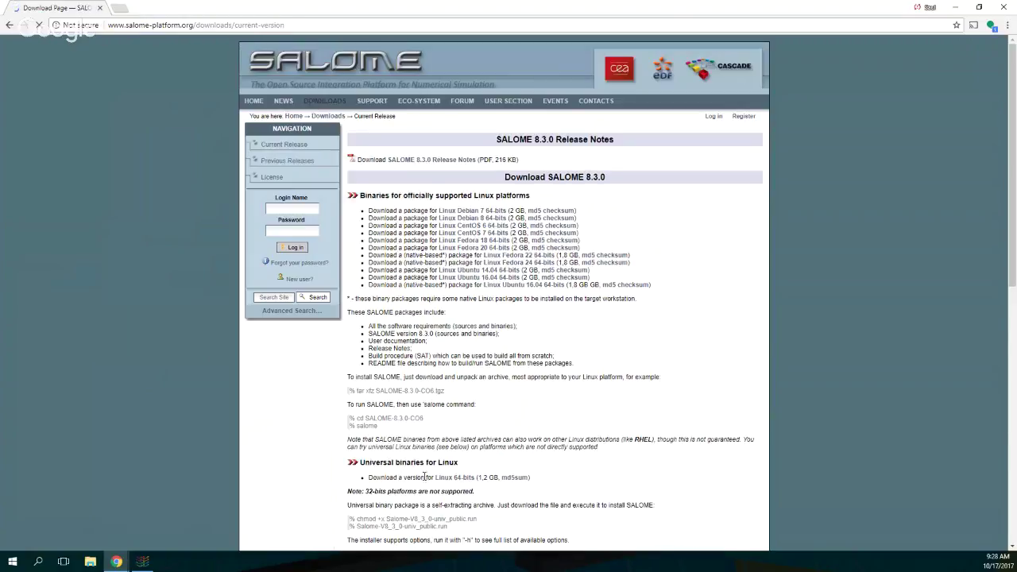
pyautogui.scroll(-2, 472, 499)
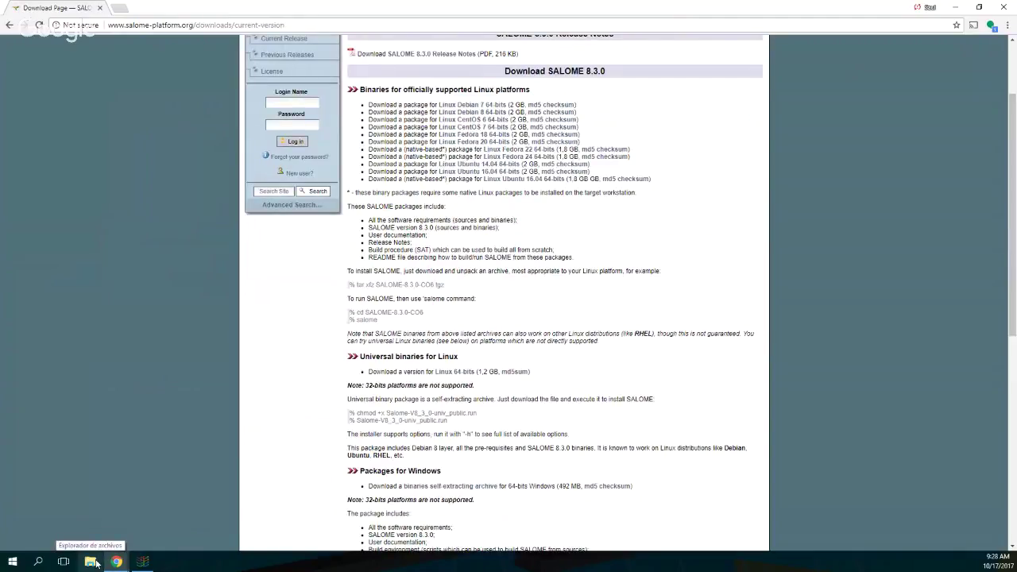
pyautogui.click(1004, 6)
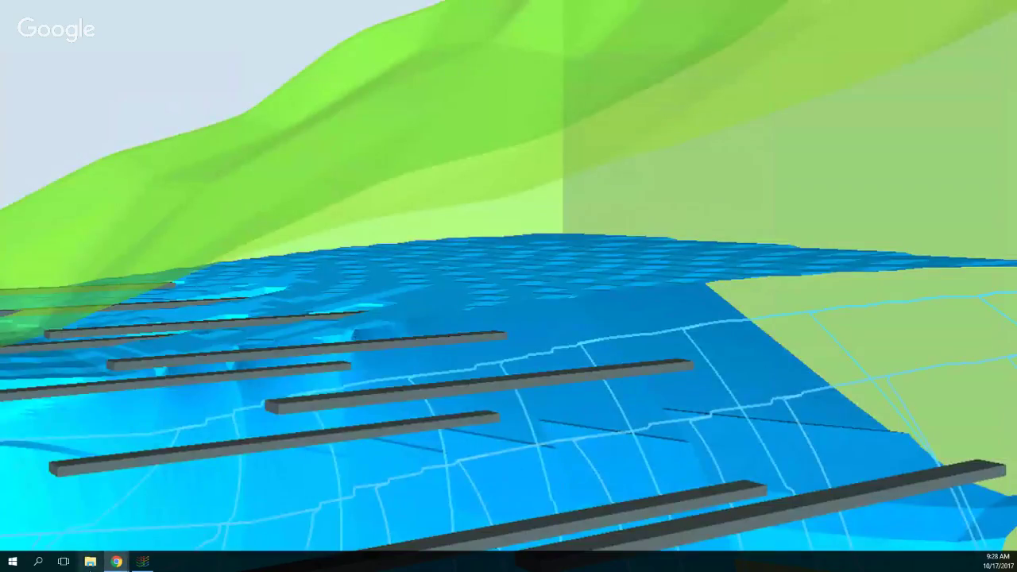
# - In File Explorer, go to D:\Software\SALOME-8.2.0-WIN64\WORK and launch SALOME with the run_salome batch file
pyautogui.click(90, 561)
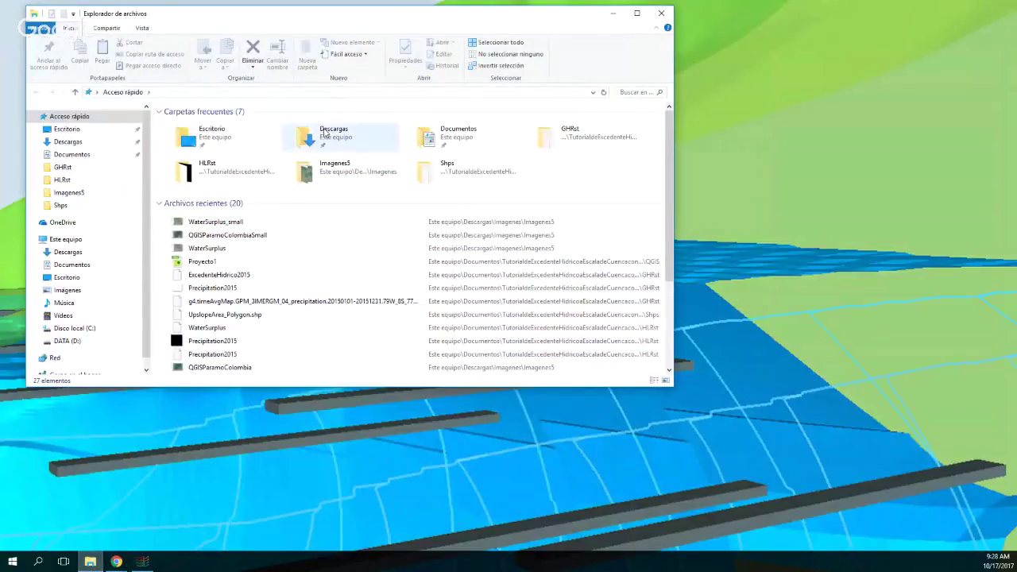
pyautogui.click(73, 265)
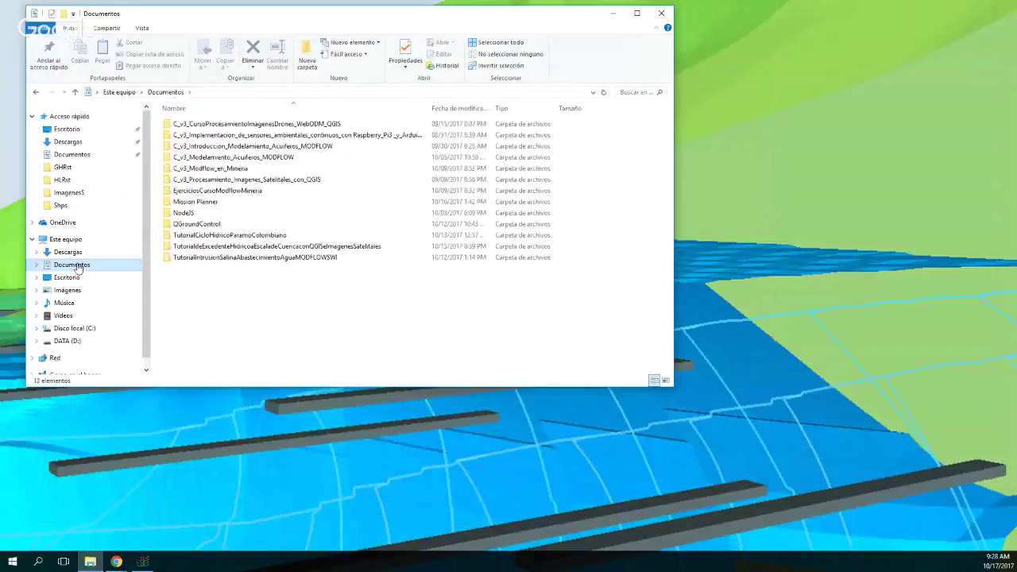
pyautogui.click(66, 341)
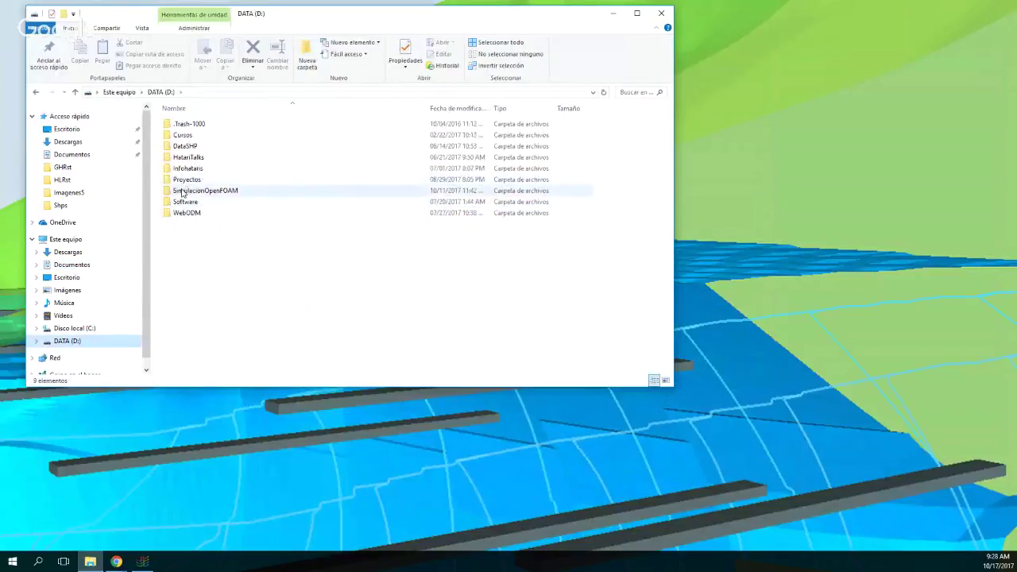
pyautogui.doubleClick(185, 202)
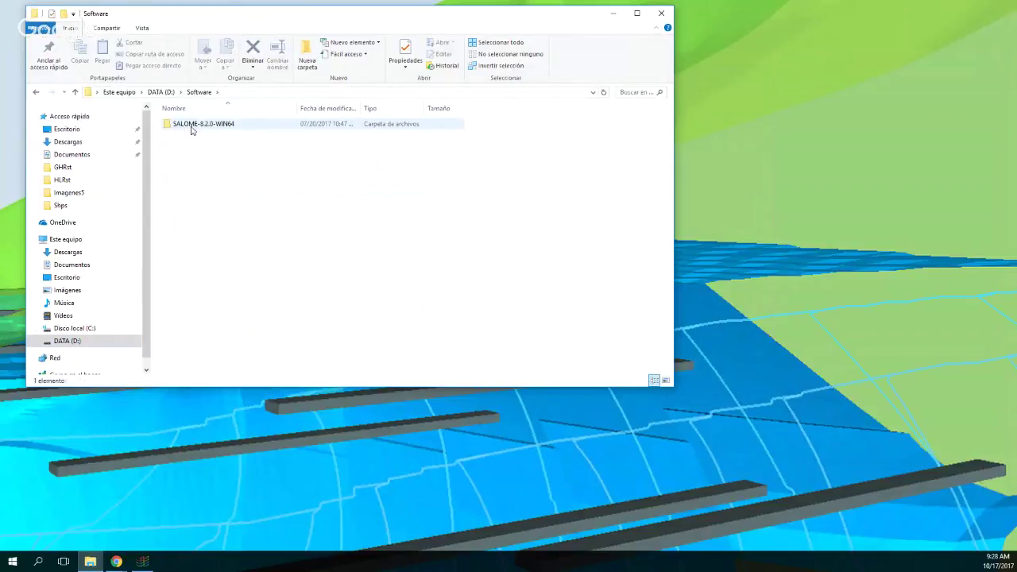
pyautogui.doubleClick(190, 127)
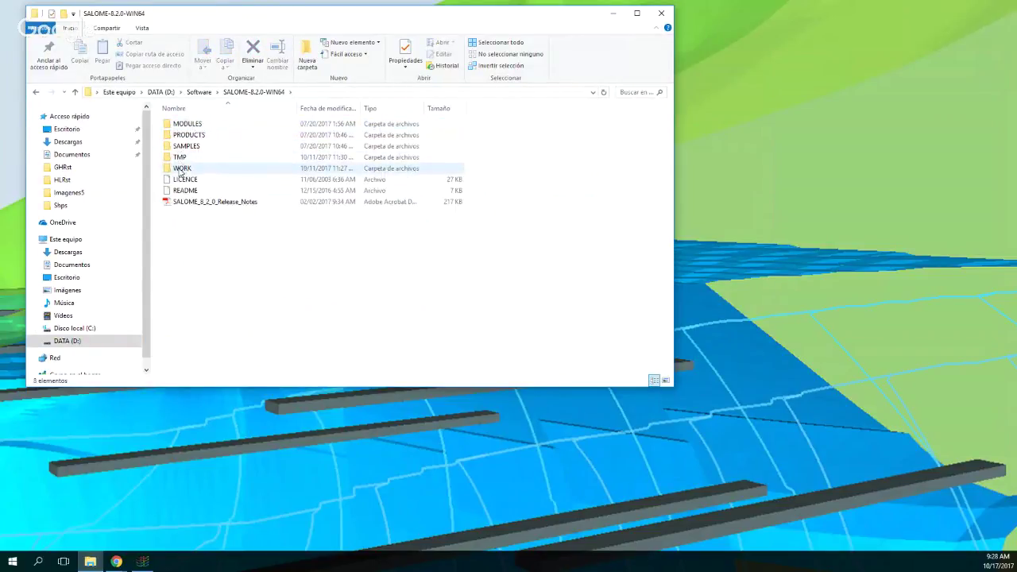
pyautogui.click(208, 95)
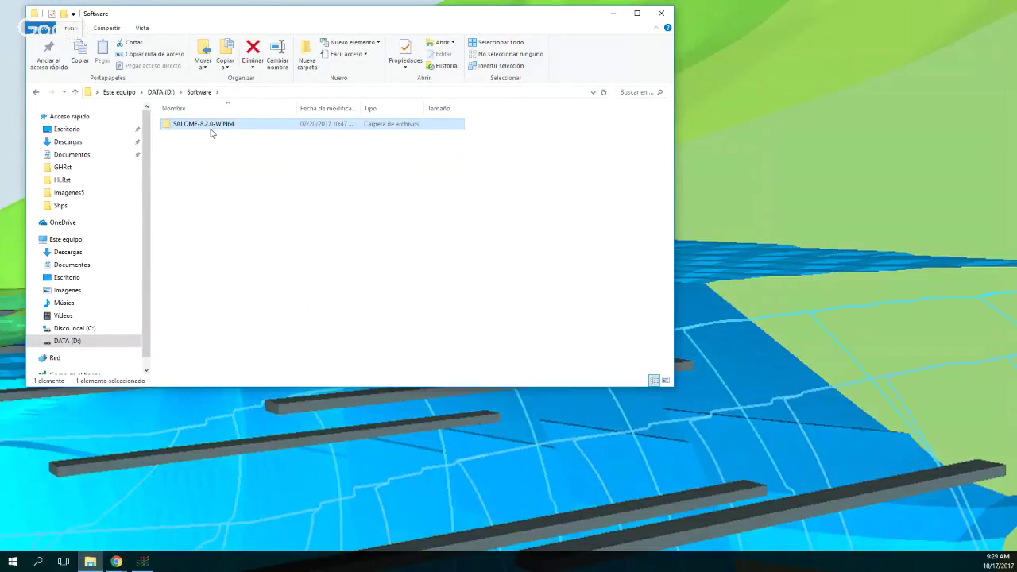
pyautogui.doubleClick(211, 125)
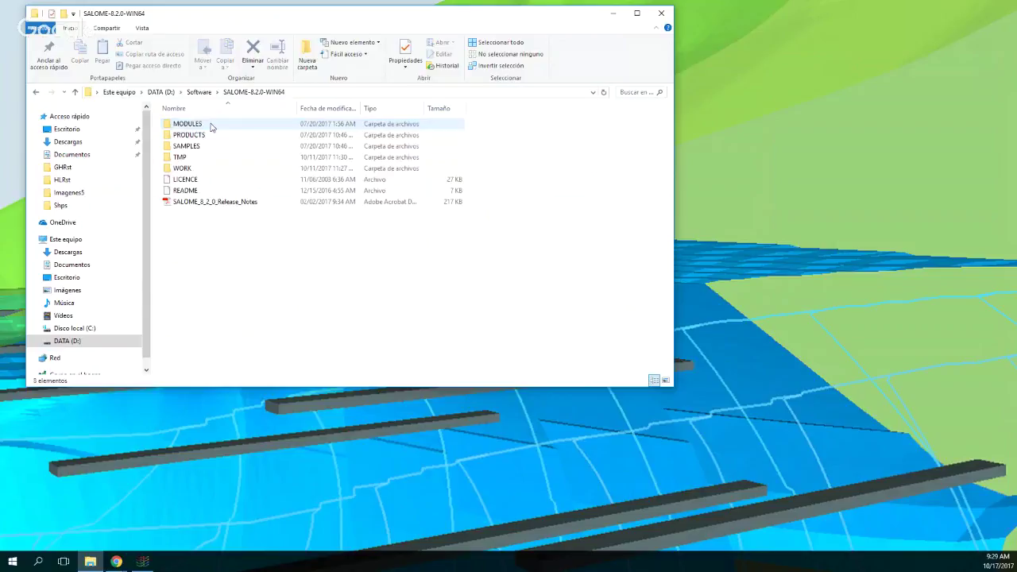
pyautogui.doubleClick(189, 167)
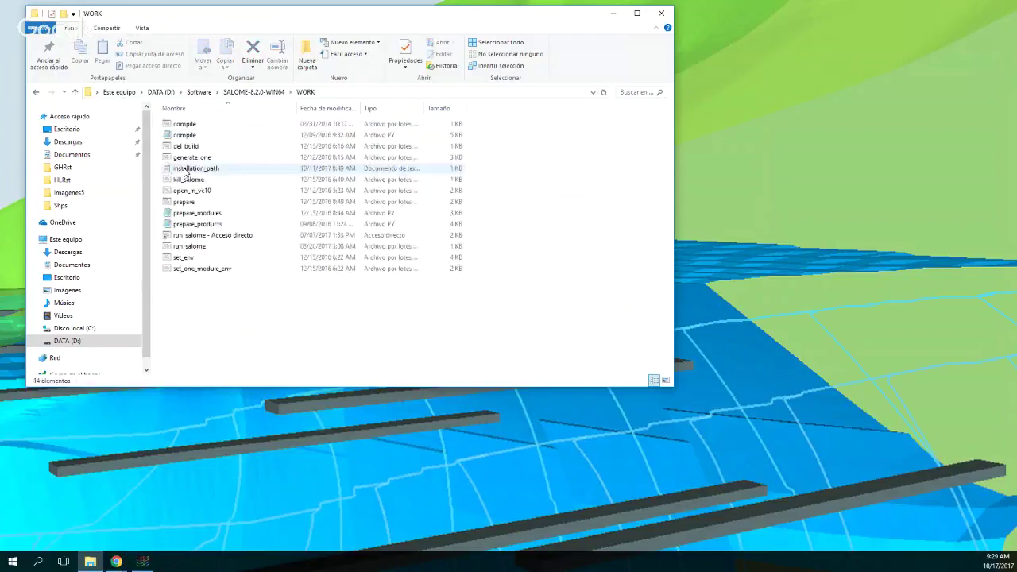
pyautogui.doubleClick(188, 246)
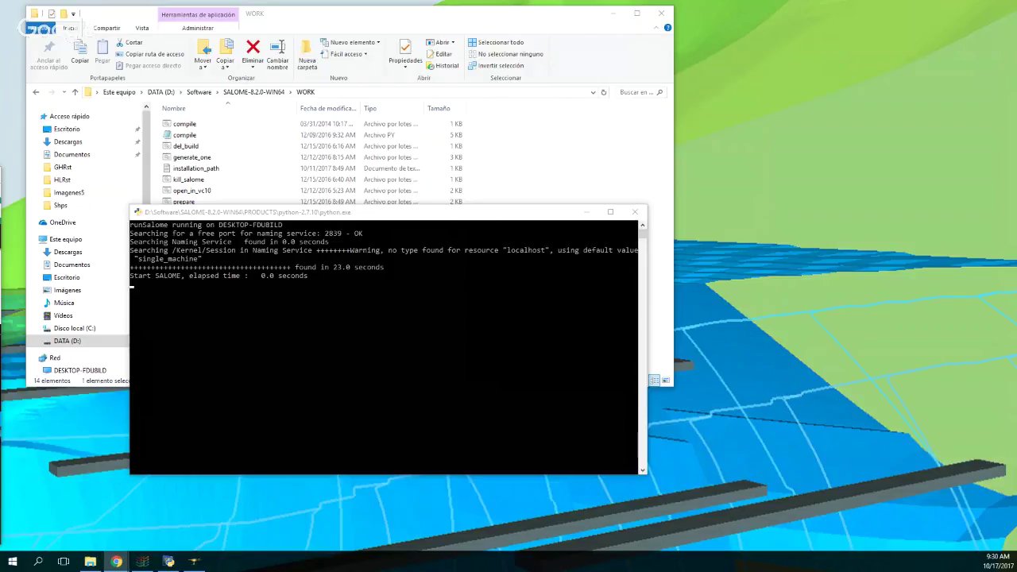
# - Switch to Chrome, open hatarilabs.com and look through the home page's sections and latest posts
pyautogui.press('super+comma')
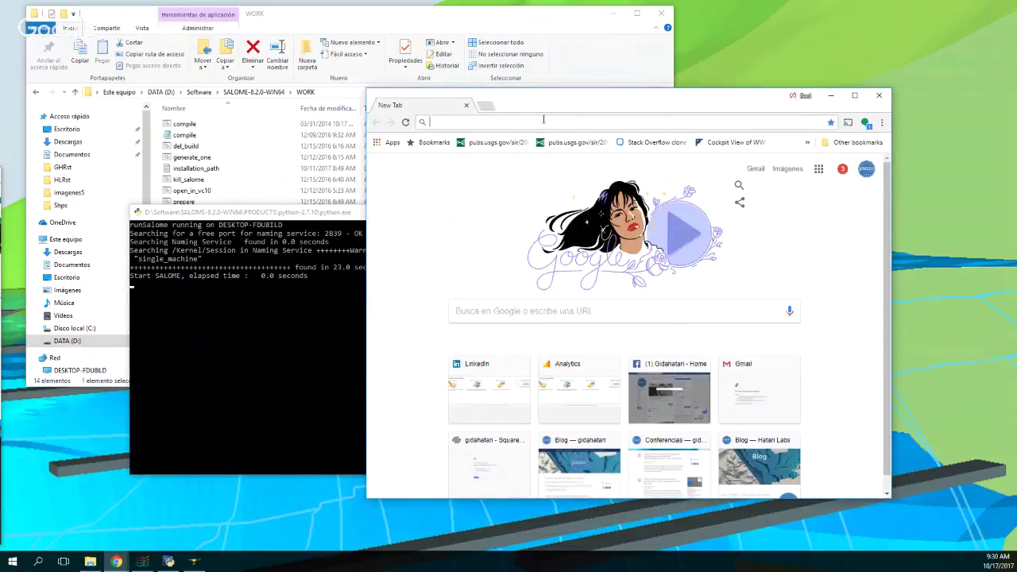
pyautogui.write('hat')
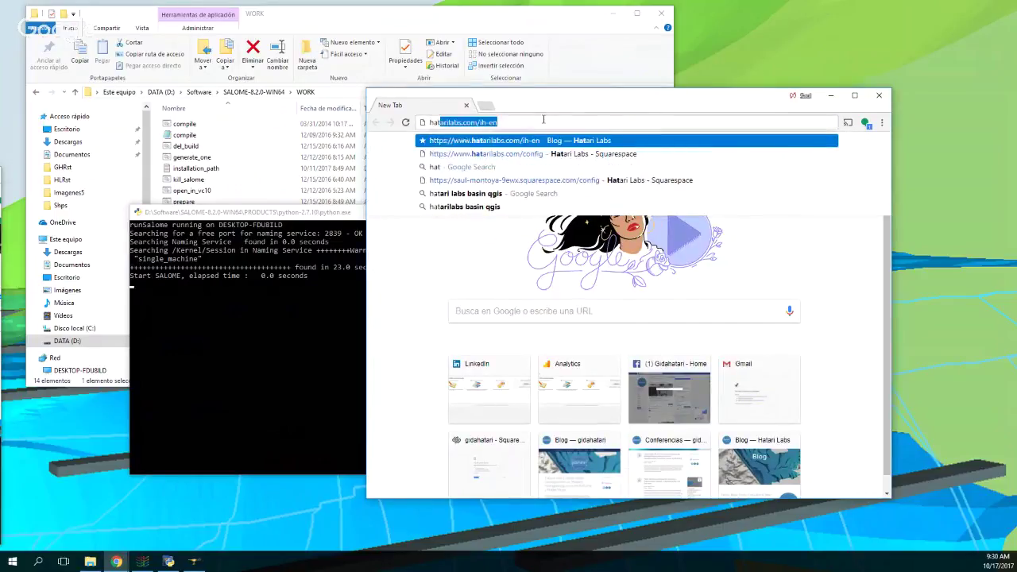
pyautogui.write('arilabs.com')
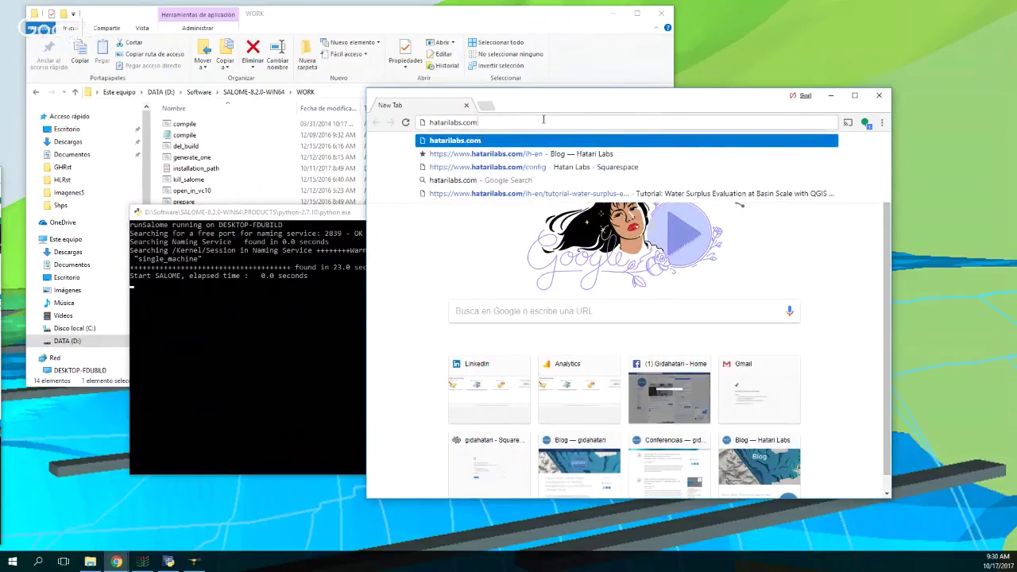
pyautogui.press('Return')
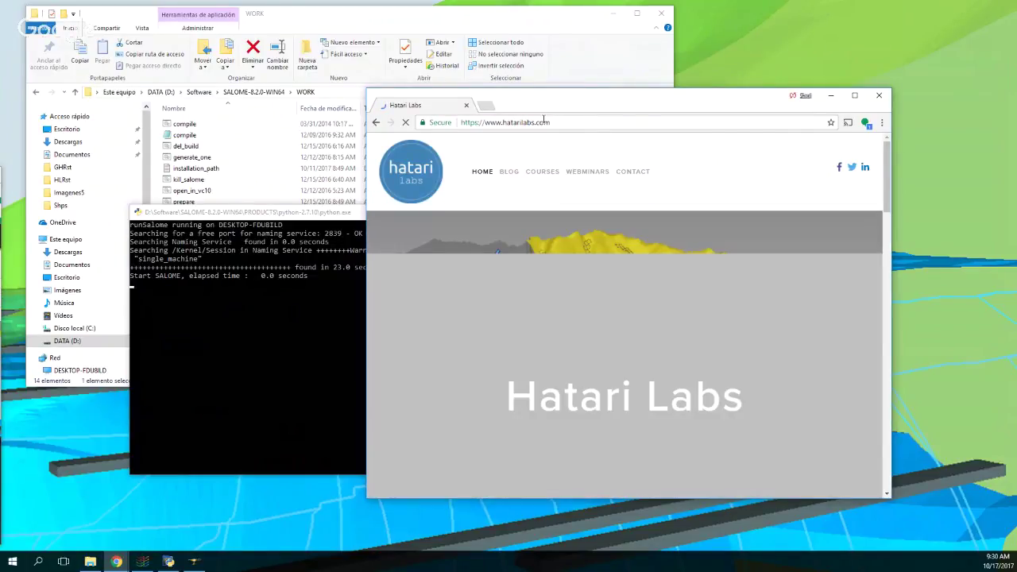
pyautogui.scroll(-2, 841, 254)
pyautogui.scroll(-5, 832, 258)
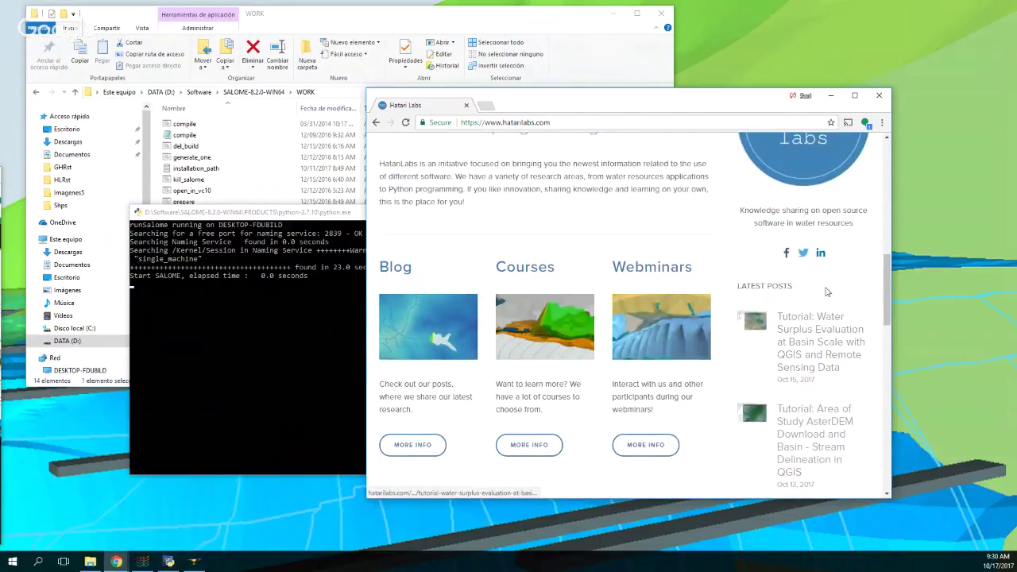
pyautogui.scroll(-2, 785, 367)
pyautogui.scroll(2, 785, 367)
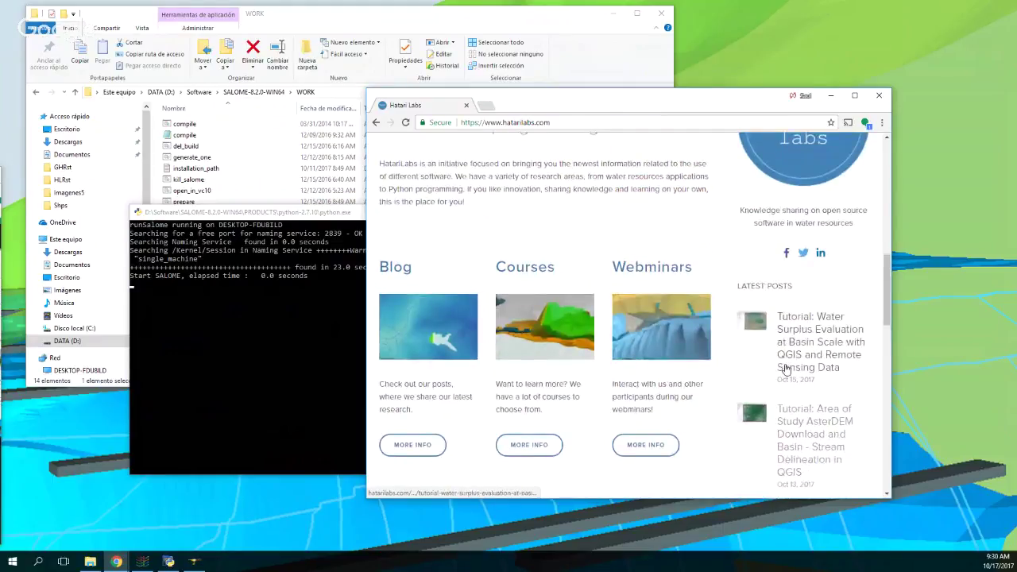
# - Open the latest post about water surplus evaluation with QGIS, skim through it, and close the browser
pyautogui.click(785, 365)
pyautogui.scroll(-12, 472, 286)
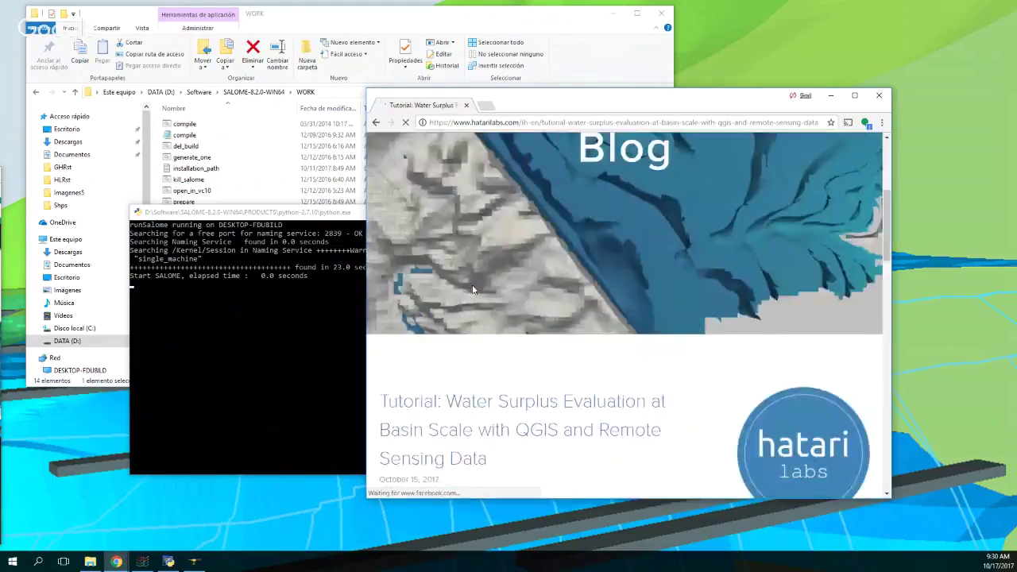
pyautogui.scroll(-3, 475, 283)
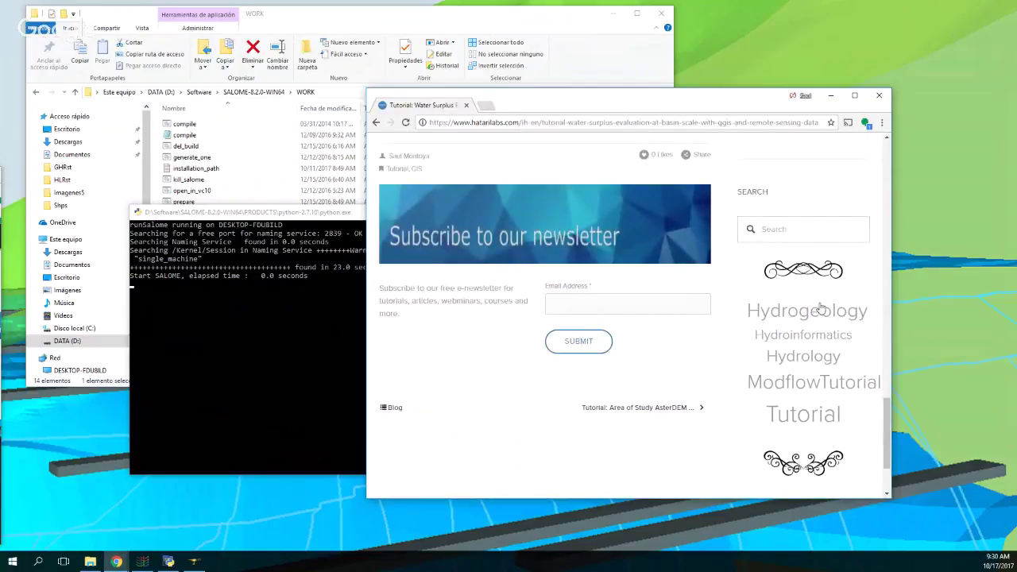
pyautogui.scroll(10, 644, 264)
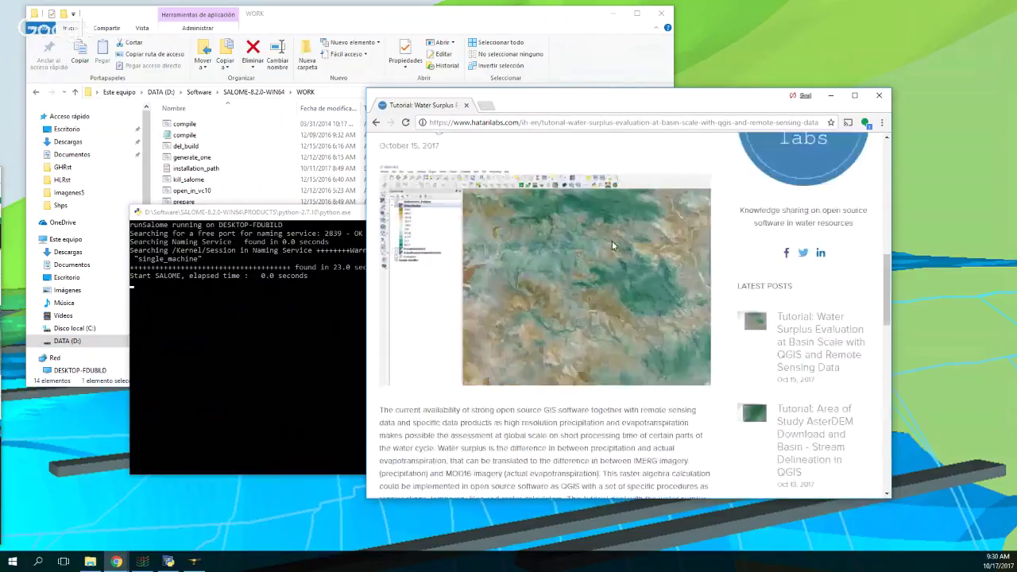
pyautogui.scroll(5, 520, 230)
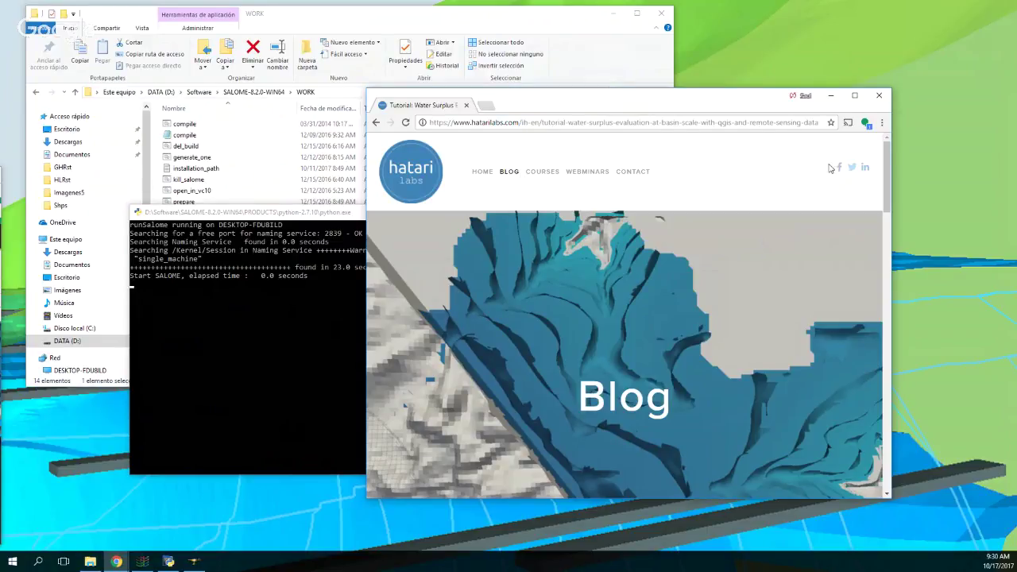
pyautogui.click(878, 98)
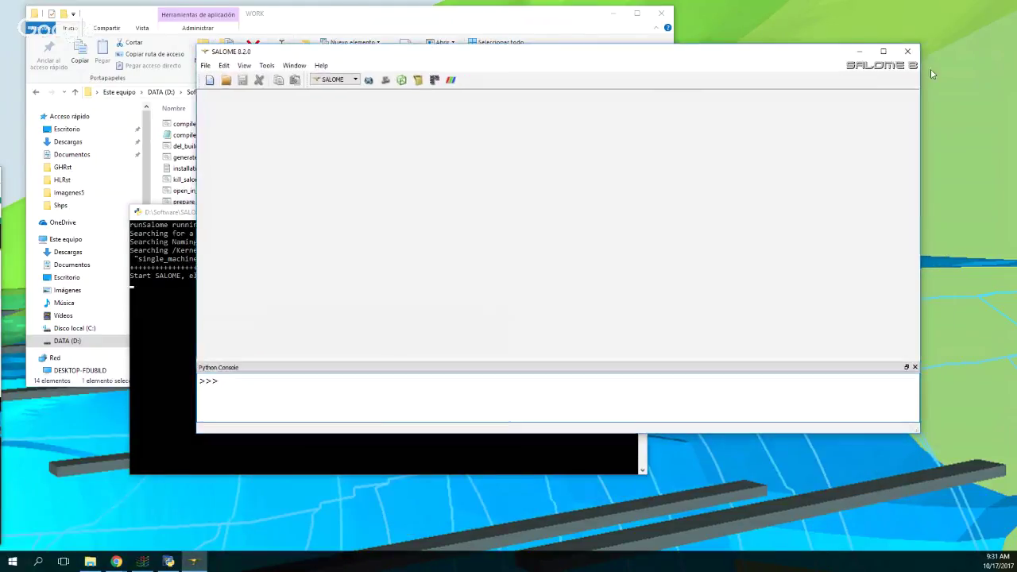
# - Maximize the SALOME window and activate the Geometry module with a new study
pyautogui.click(882, 51)
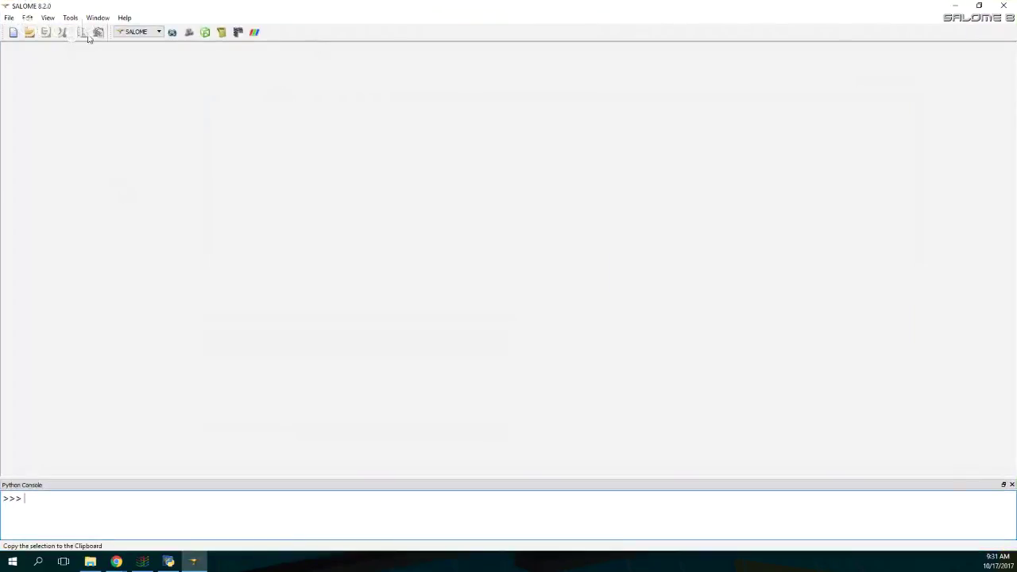
pyautogui.click(139, 32)
pyautogui.click(136, 49)
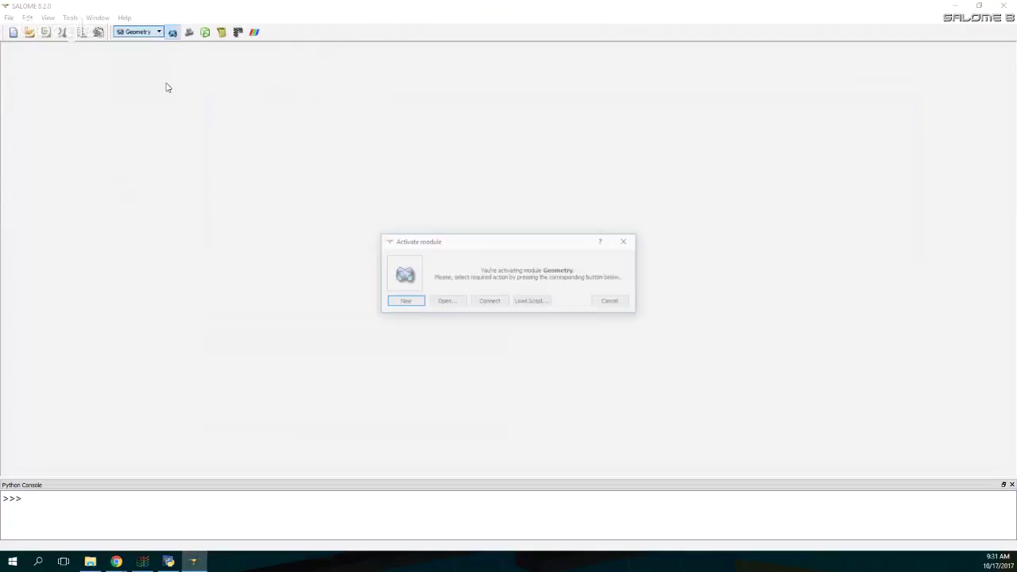
pyautogui.click(403, 302)
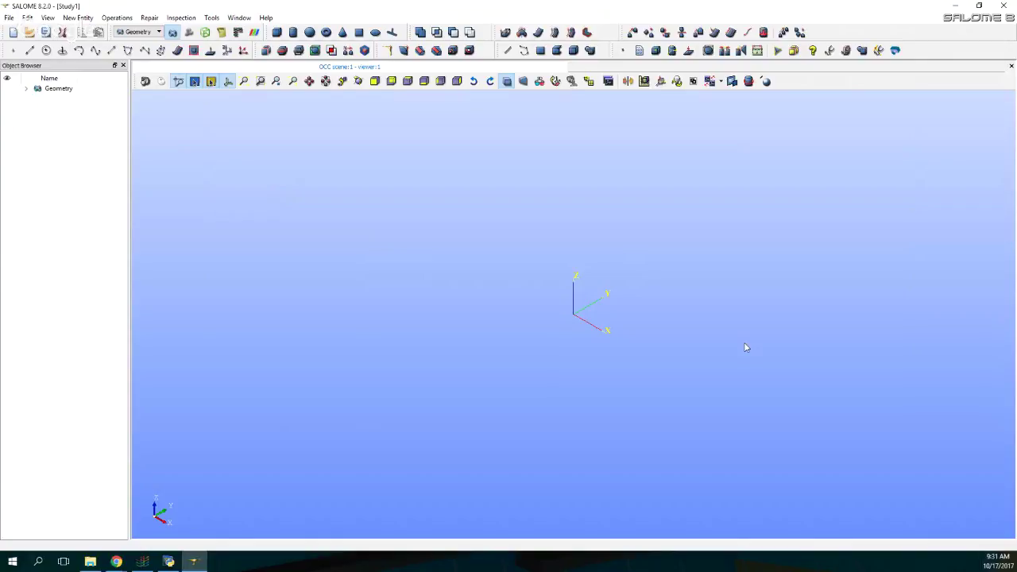
# - Construct a point at coordinates X 0, Y 0, Z 1.5 and keep the point construction dialog open
pyautogui.click(57, 90)
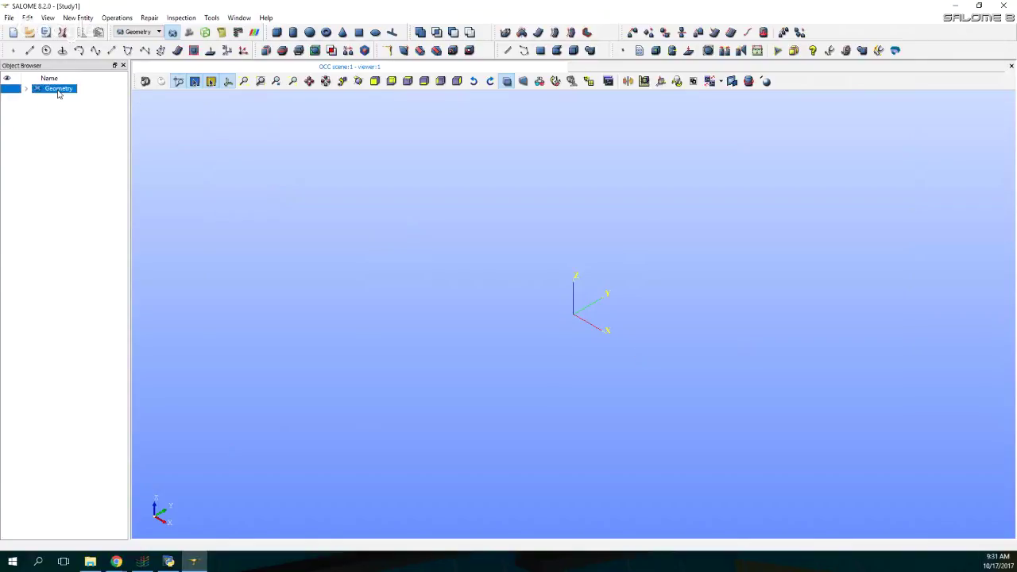
pyautogui.click(13, 51)
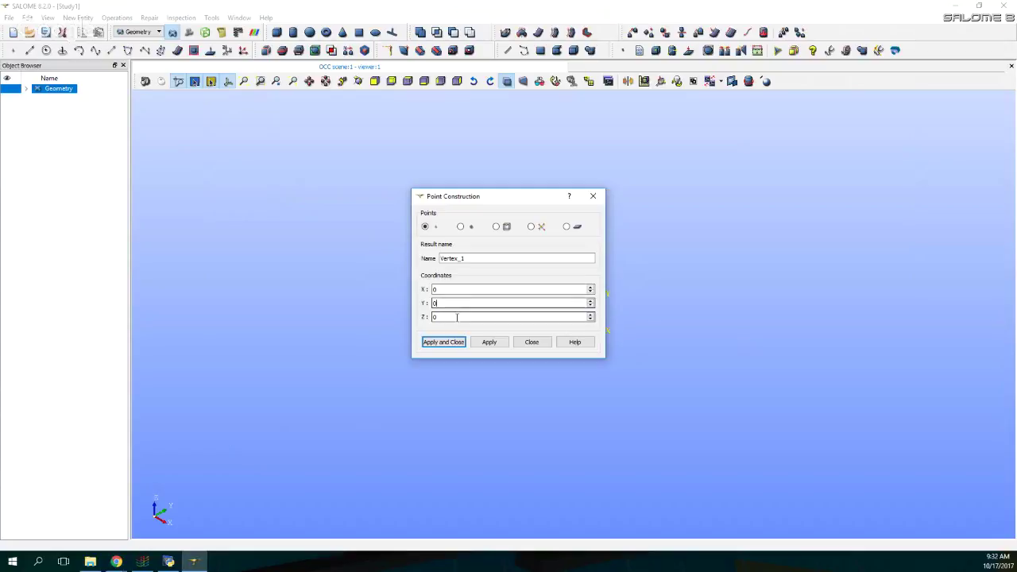
pyautogui.moveTo(456, 317); pyautogui.dragTo(400, 318)
pyautogui.write('1.5')
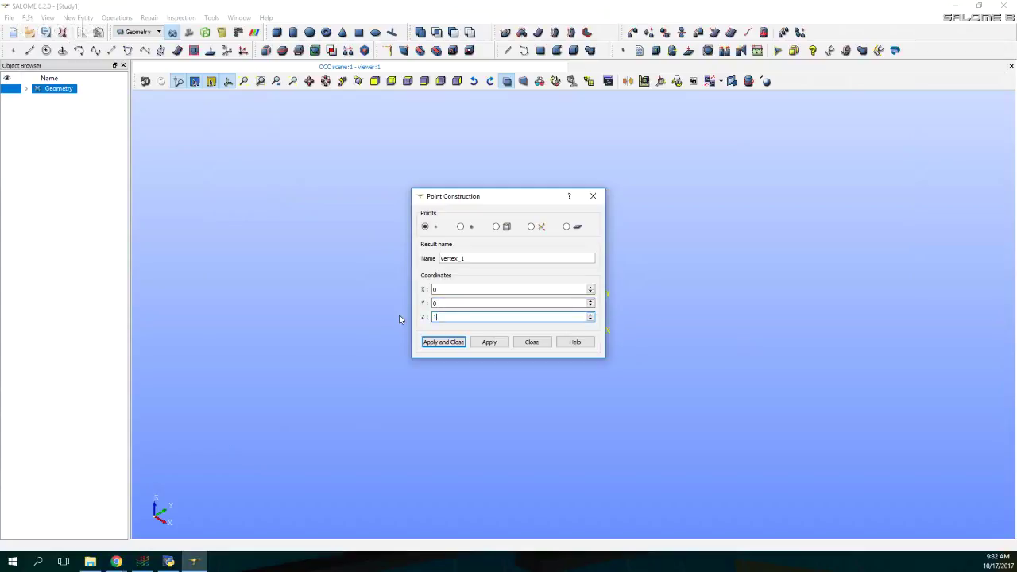
pyautogui.click(499, 344)
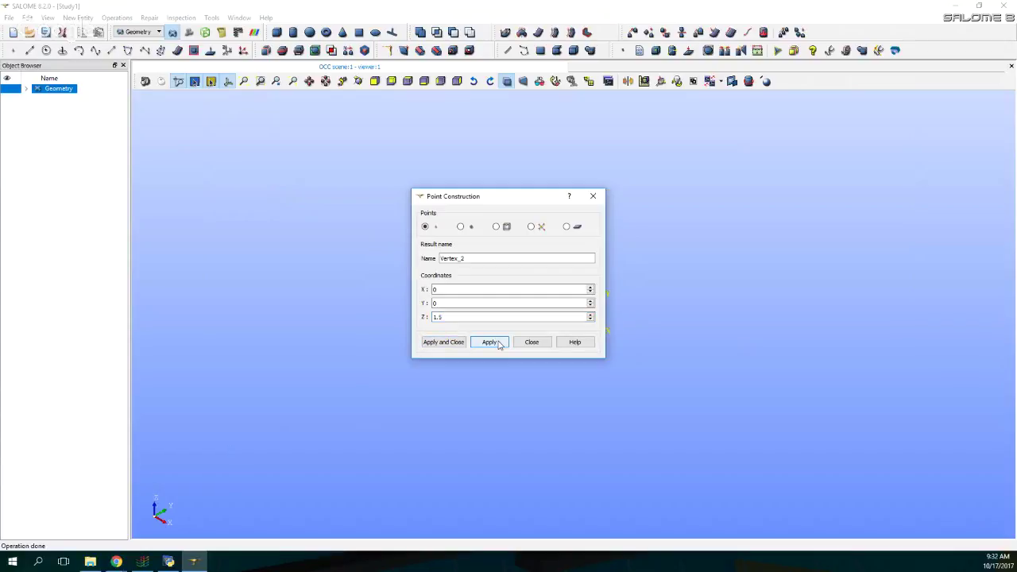
# - Construct two points, at X 0.5, Y 0, Z 0 and at X 2.5, Y 0, Z 0
pyautogui.click(443, 289)
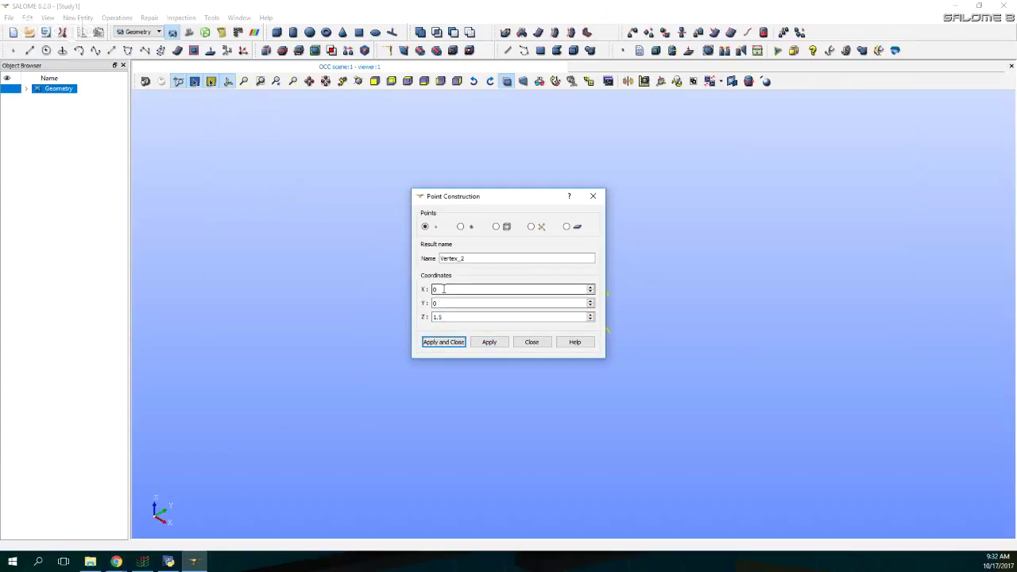
pyautogui.write('.5')
pyautogui.click(440, 303)
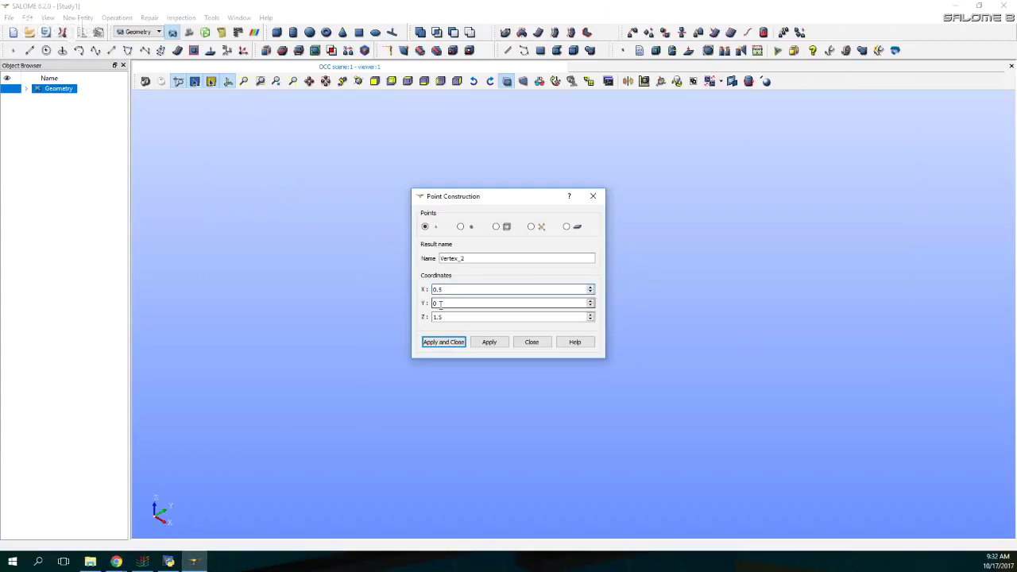
pyautogui.press('Tab')
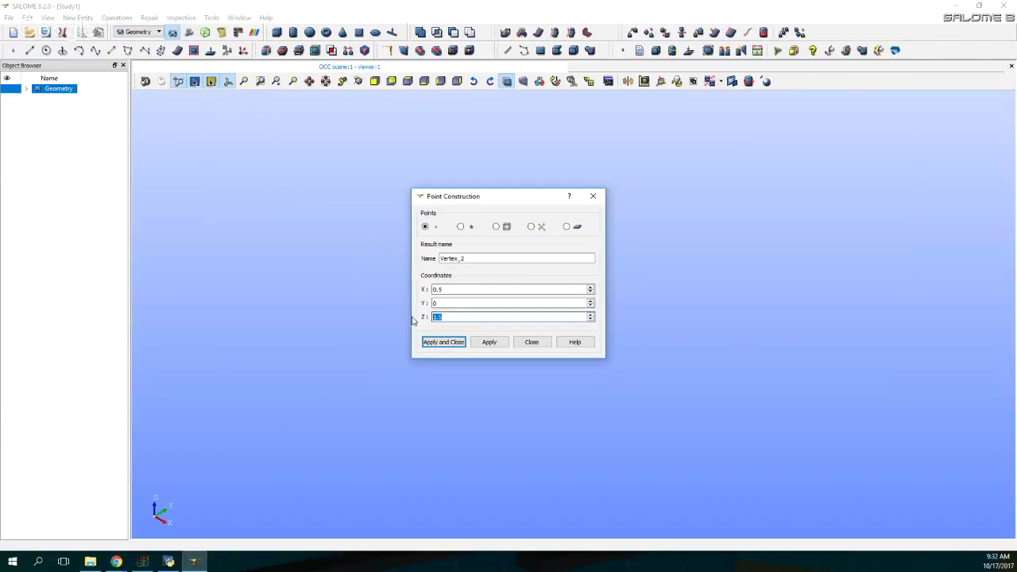
pyautogui.write('0')
pyautogui.click(499, 346)
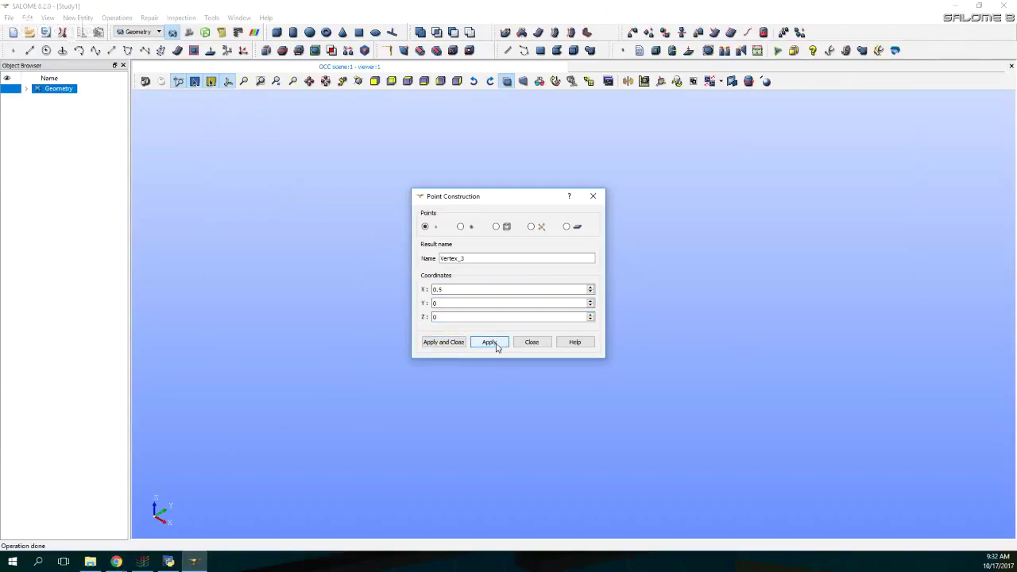
pyautogui.click(434, 291)
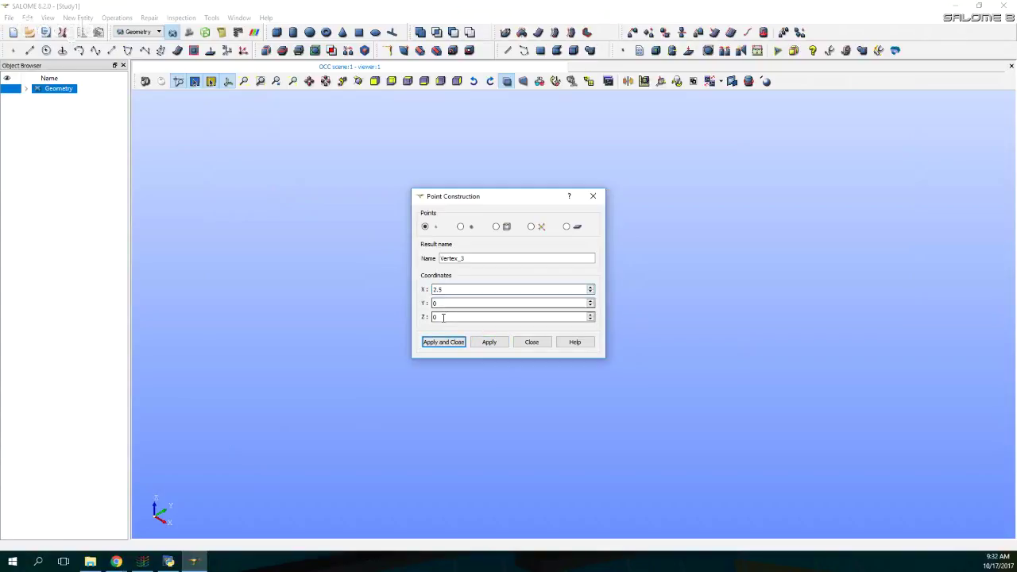
pyautogui.click(487, 343)
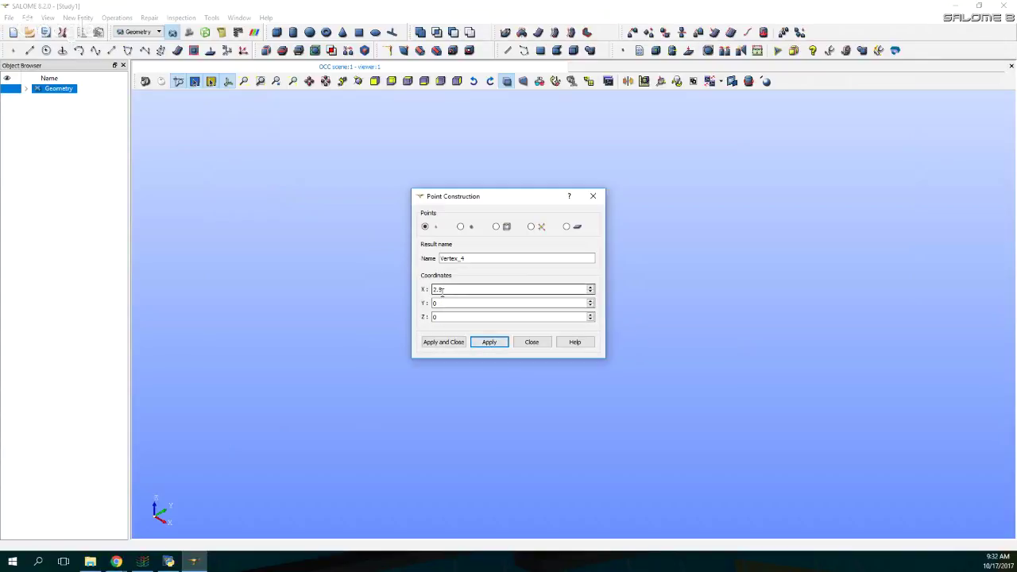
# - Construct a point at coordinates X 3, Y 0, Z 1.5
pyautogui.moveTo(442, 290); pyautogui.dragTo(410, 283)
pyautogui.write('3')
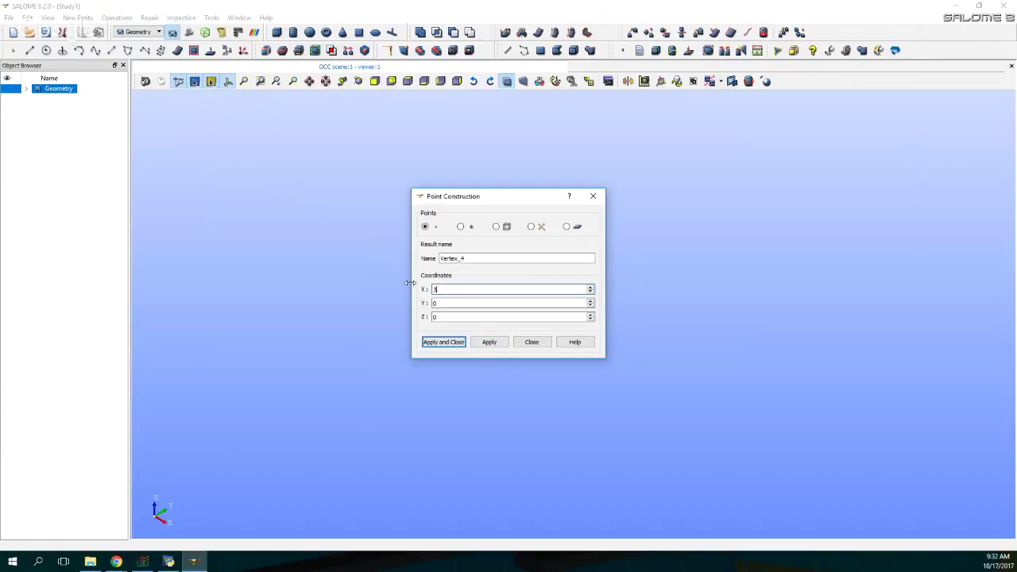
pyautogui.moveTo(437, 317); pyautogui.dragTo(407, 318)
pyautogui.write('1')
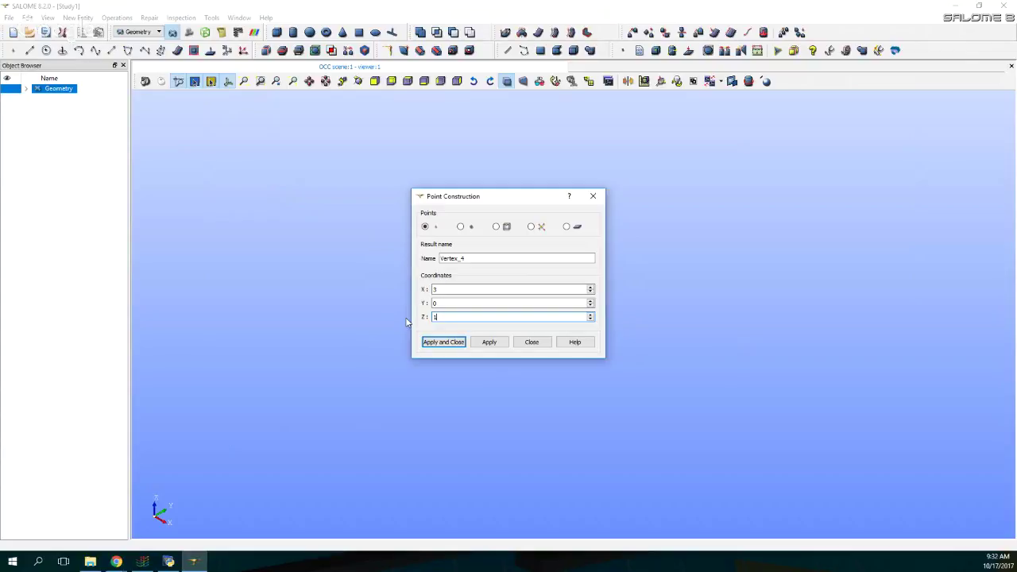
pyautogui.write('.5')
pyautogui.click(492, 342)
# - Construct a point at coordinates X 0, Y 11, Z 1.5
pyautogui.click(438, 289)
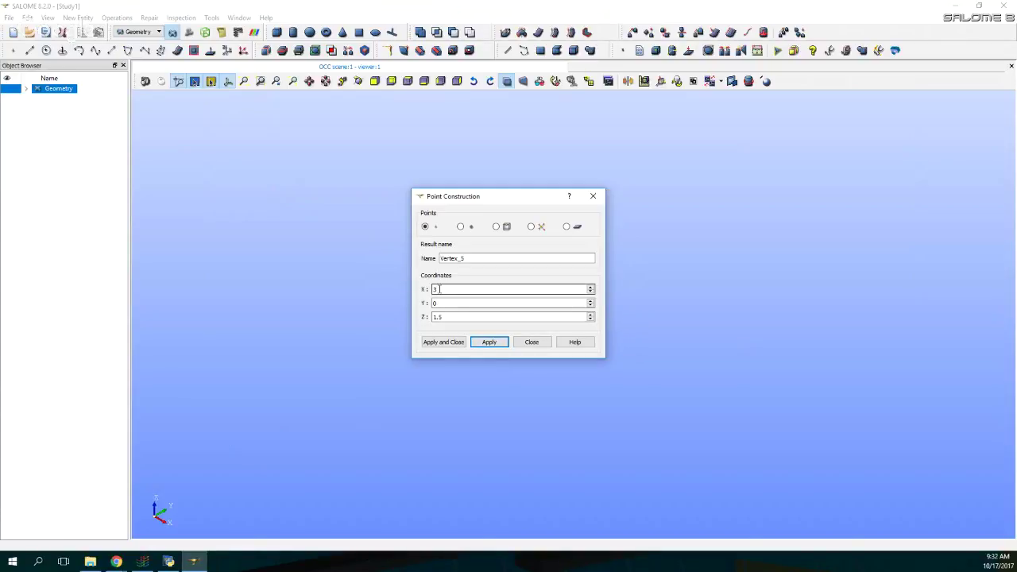
pyautogui.doubleClick(438, 290)
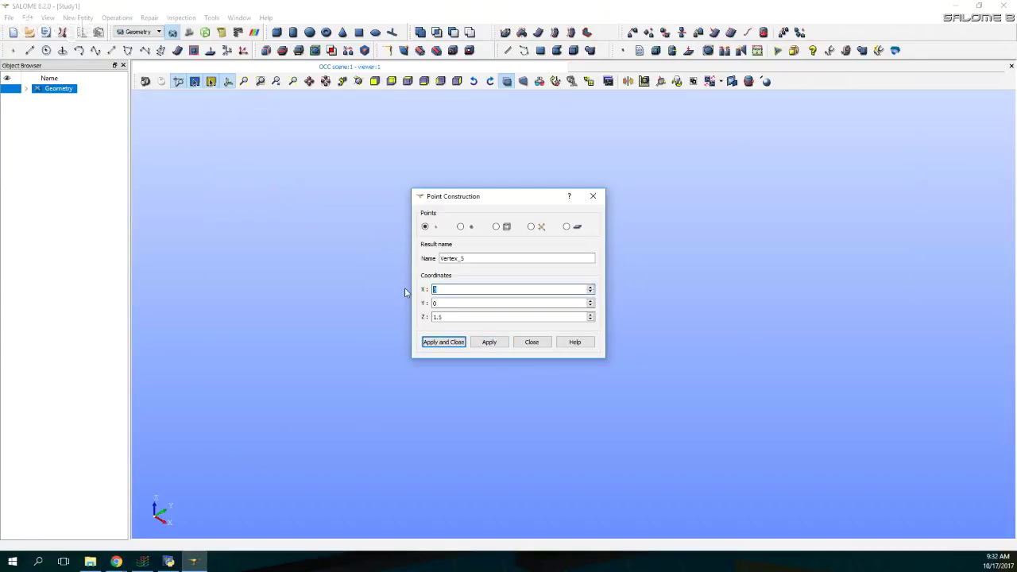
pyautogui.write('0')
pyautogui.press('Tab')
pyautogui.write('11')
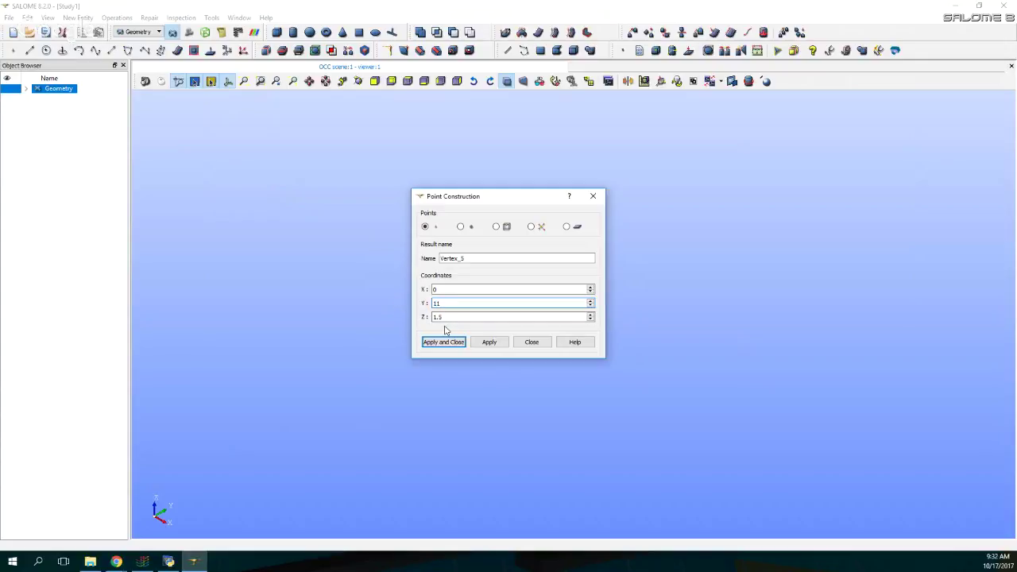
pyautogui.click(488, 344)
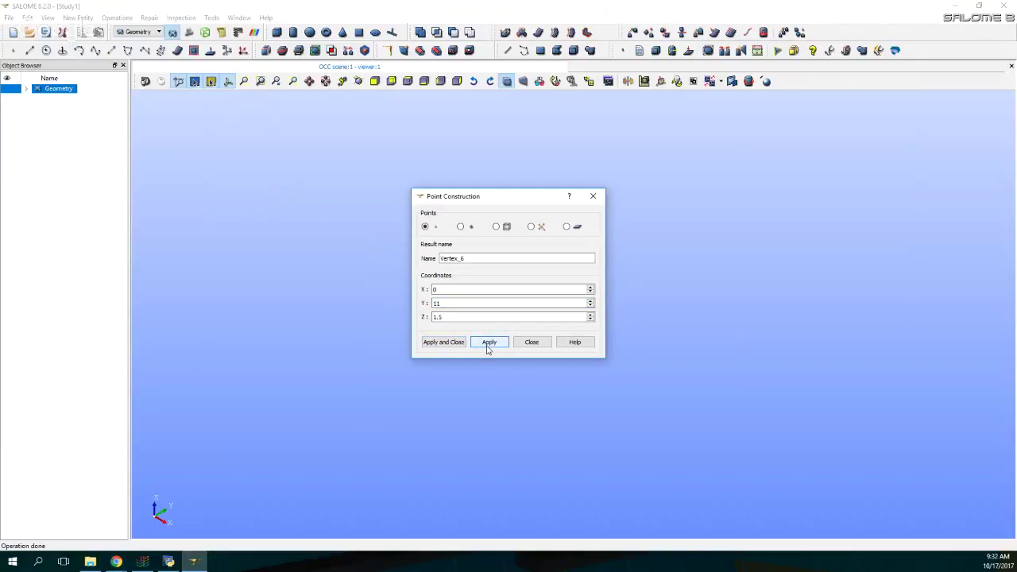
# - Construct two points, at X 0.5, Y 11, Z 0 and at X 2.5, Y 11, Z 0
pyautogui.click(455, 289)
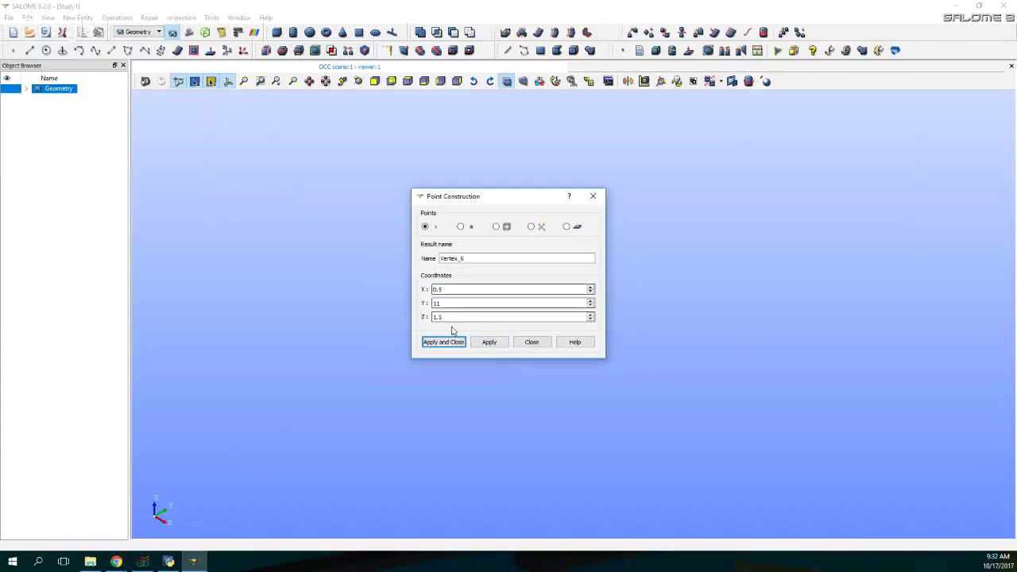
pyautogui.moveTo(449, 317); pyautogui.dragTo(381, 313)
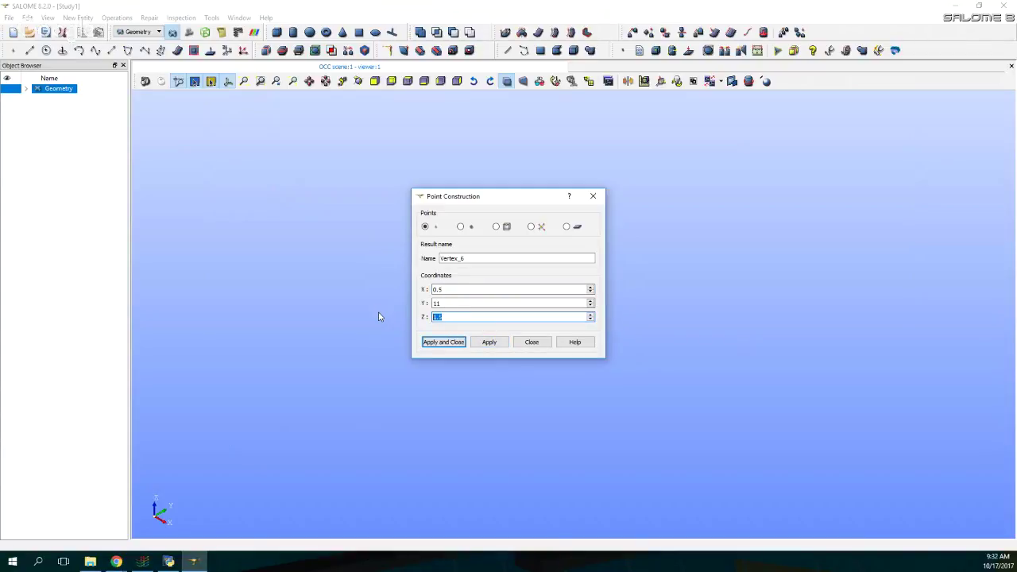
pyautogui.write('0')
pyautogui.click(489, 342)
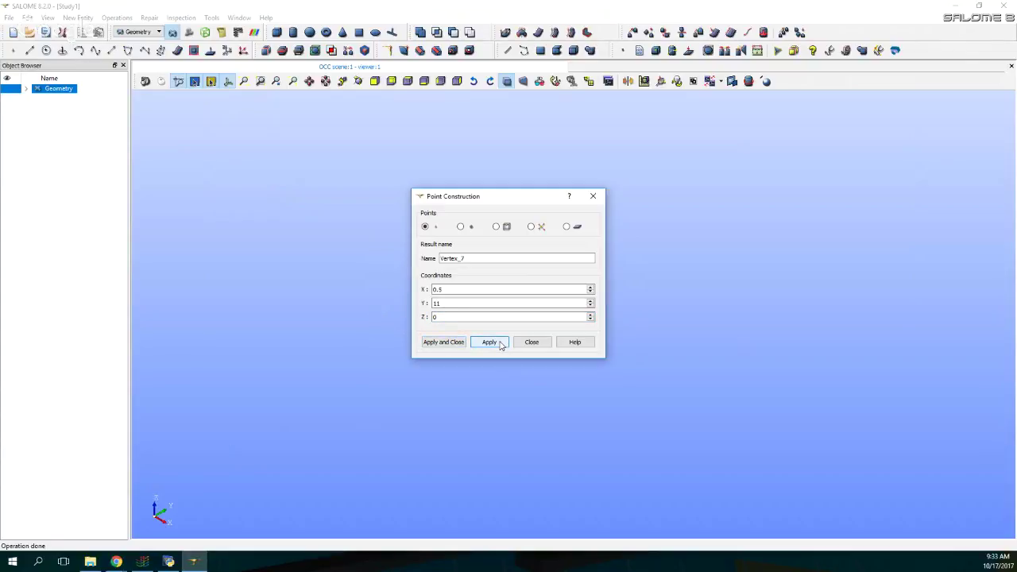
pyautogui.moveTo(449, 289); pyautogui.dragTo(383, 288)
pyautogui.write('2.')
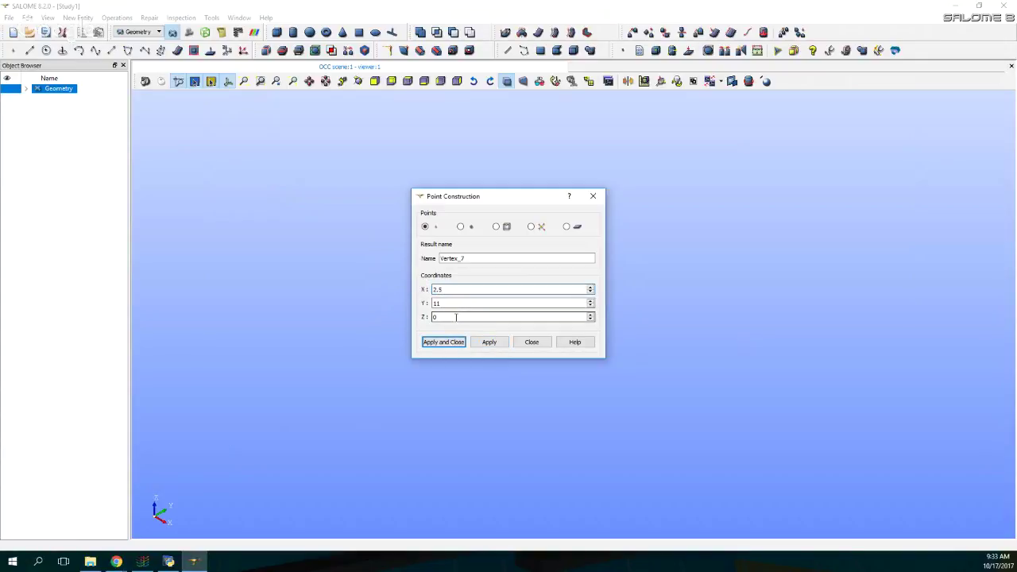
pyautogui.click(490, 343)
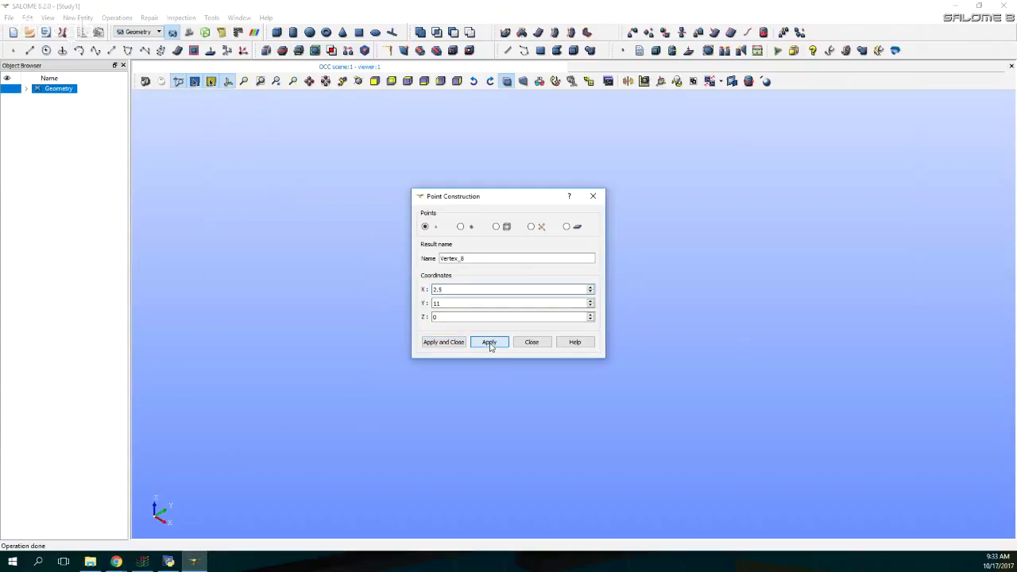
# - Construct the last point at coordinates X 3, Y 11, Z 1.5 and close the point construction dialog
pyautogui.moveTo(449, 287); pyautogui.dragTo(400, 287)
pyautogui.write('3')
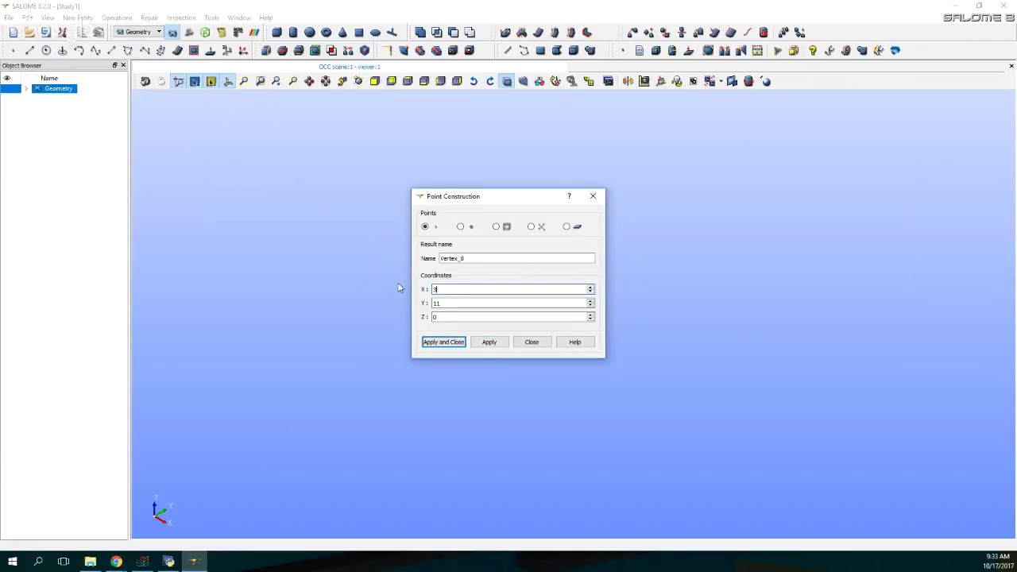
pyautogui.doubleClick(443, 315)
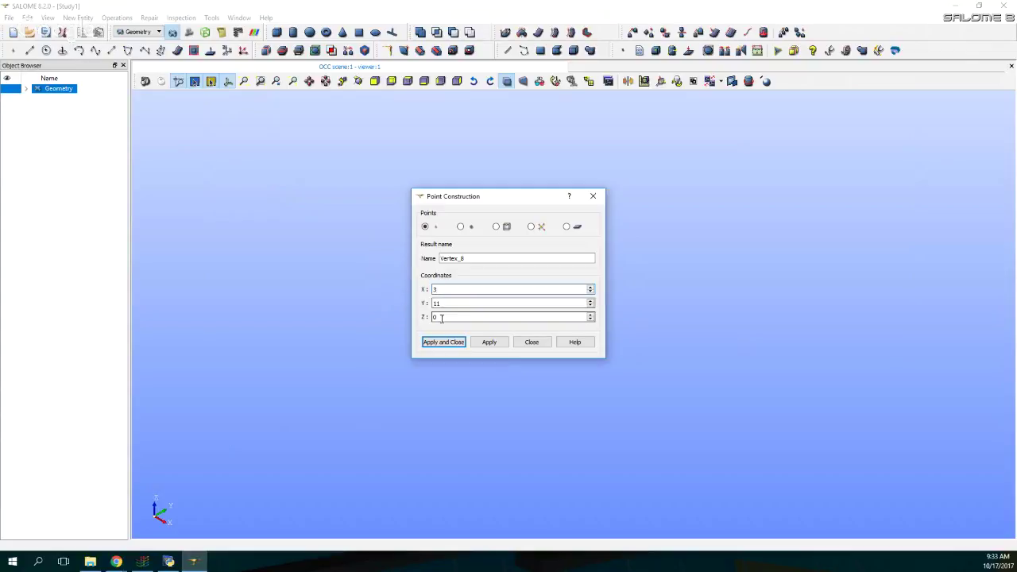
pyautogui.write('1.')
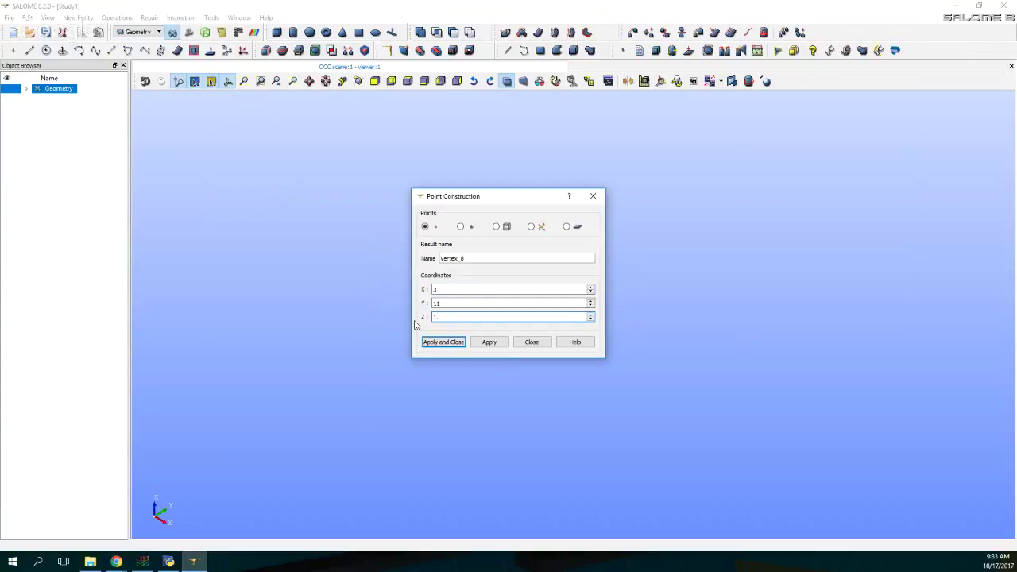
pyautogui.write('5')
pyautogui.click(458, 341)
# - Build a closed polyline wire through the four points of the channel section at Y 0, keeping the curve dialog open
pyautogui.click(326, 81)
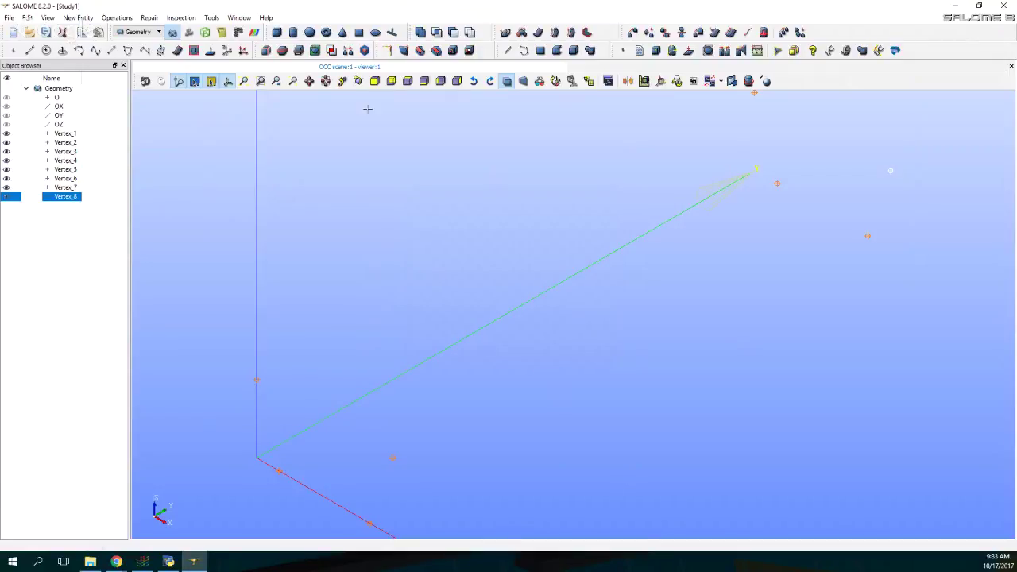
pyautogui.moveTo(493, 234); pyautogui.dragTo(740, 297)
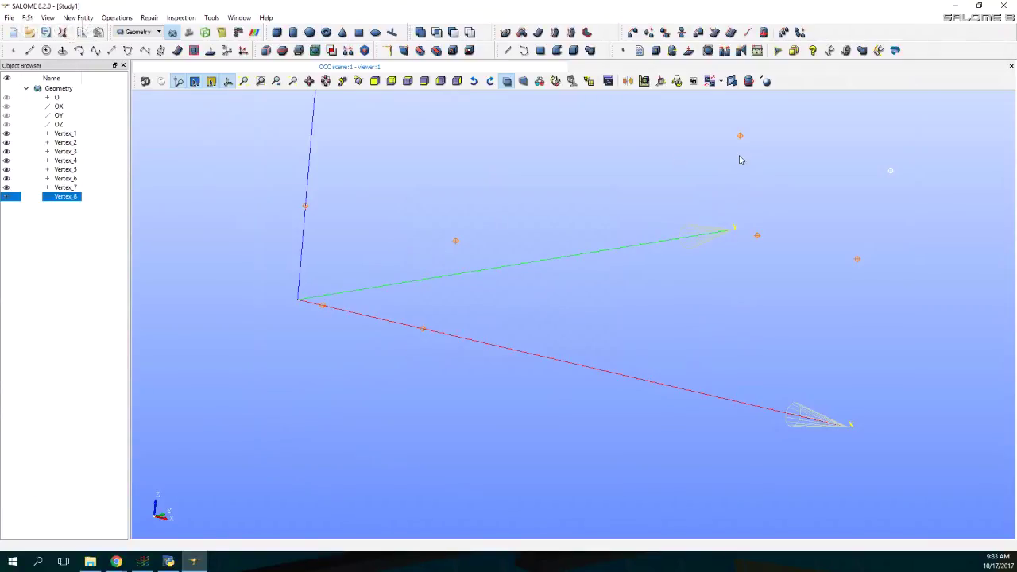
pyautogui.moveTo(798, 291); pyautogui.dragTo(727, 344)
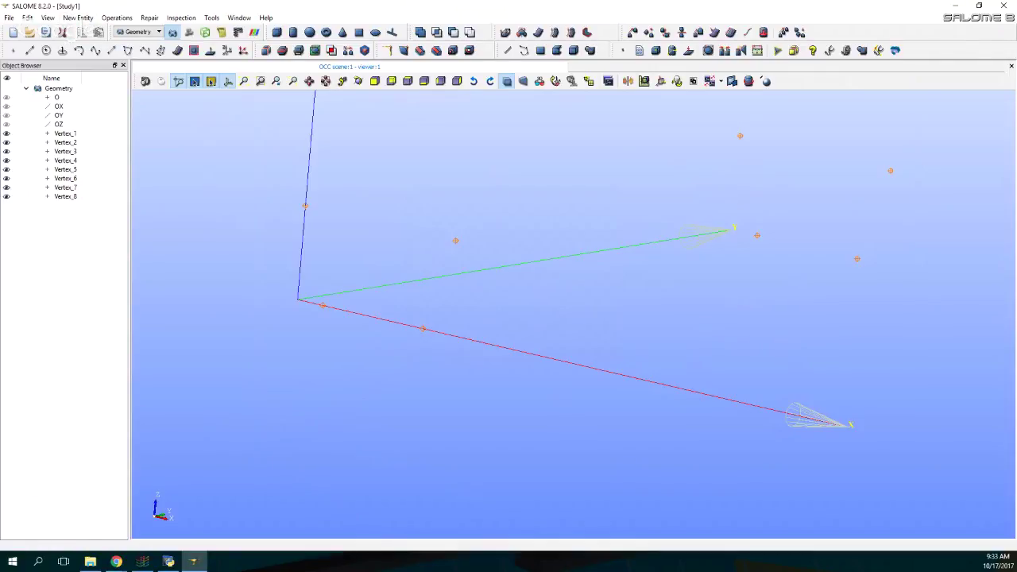
pyautogui.hotkey('alt', 'Tab')
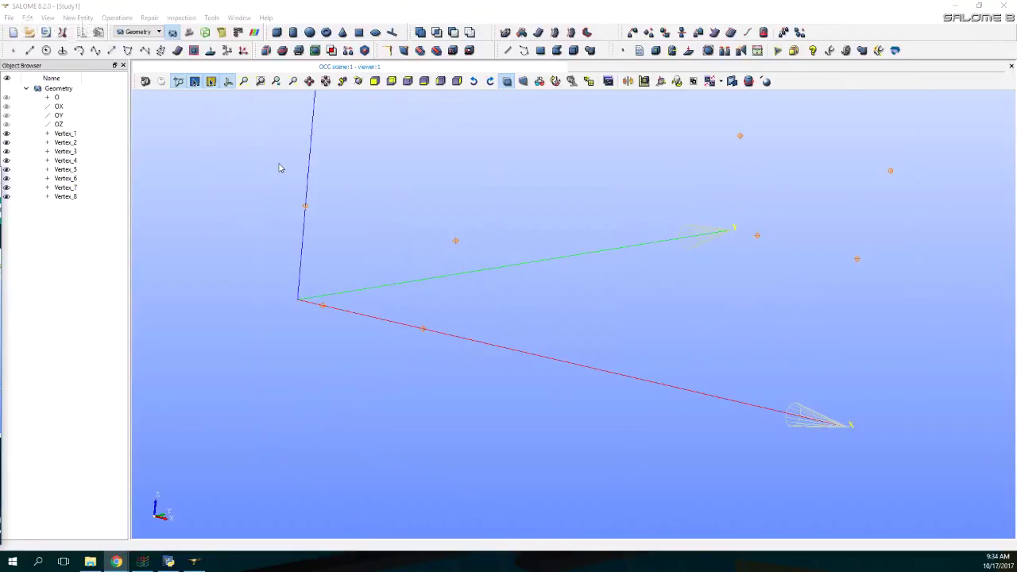
pyautogui.moveTo(270, 167); pyautogui.dragTo(464, 371)
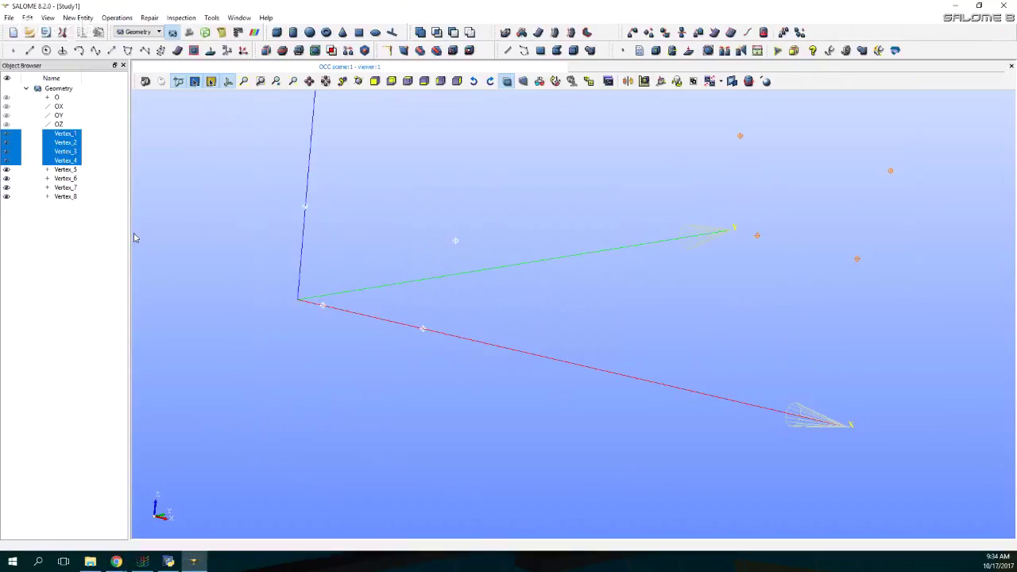
pyautogui.click(95, 51)
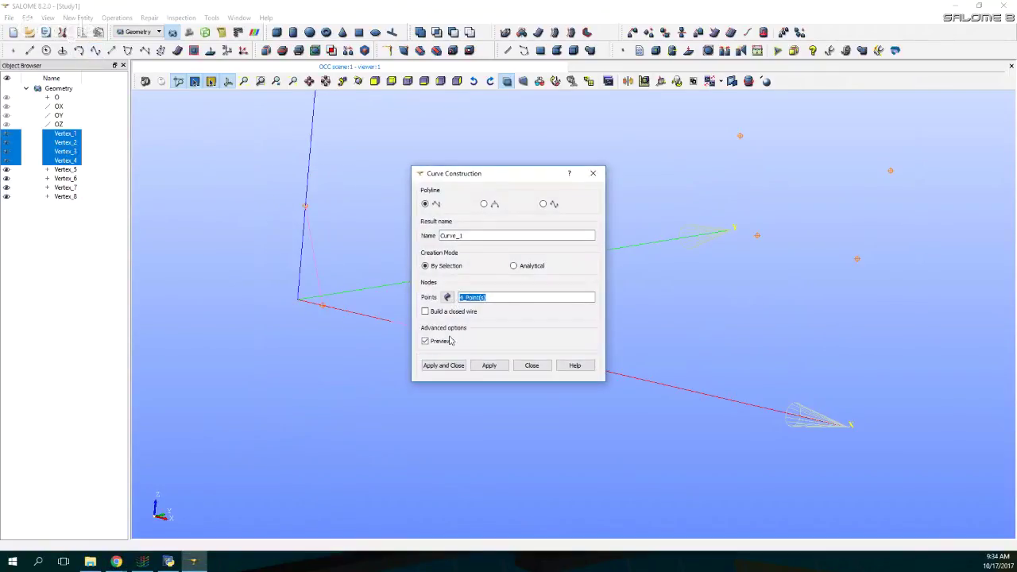
pyautogui.click(438, 313)
pyautogui.moveTo(513, 174); pyautogui.dragTo(787, 128)
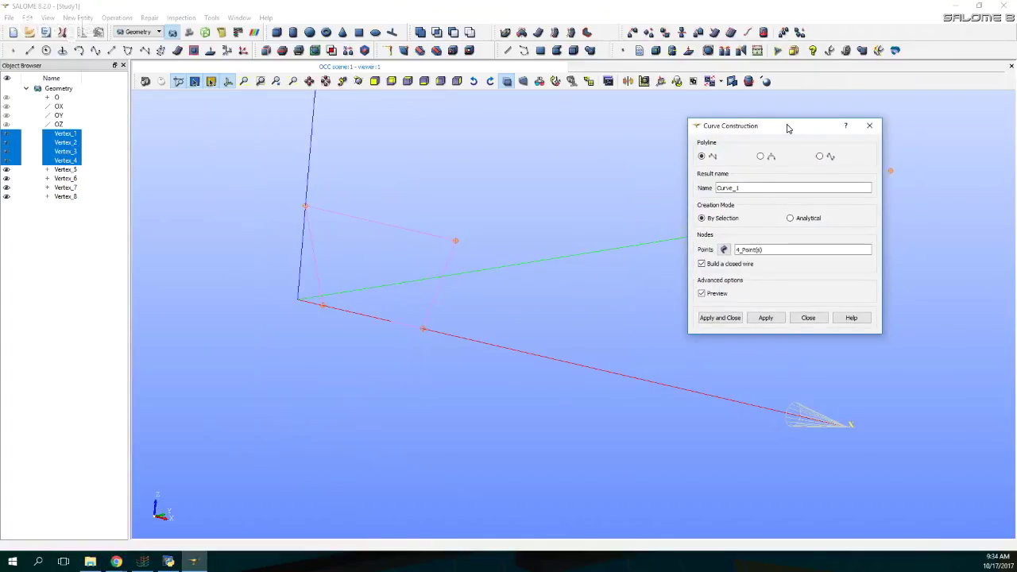
pyautogui.click(765, 318)
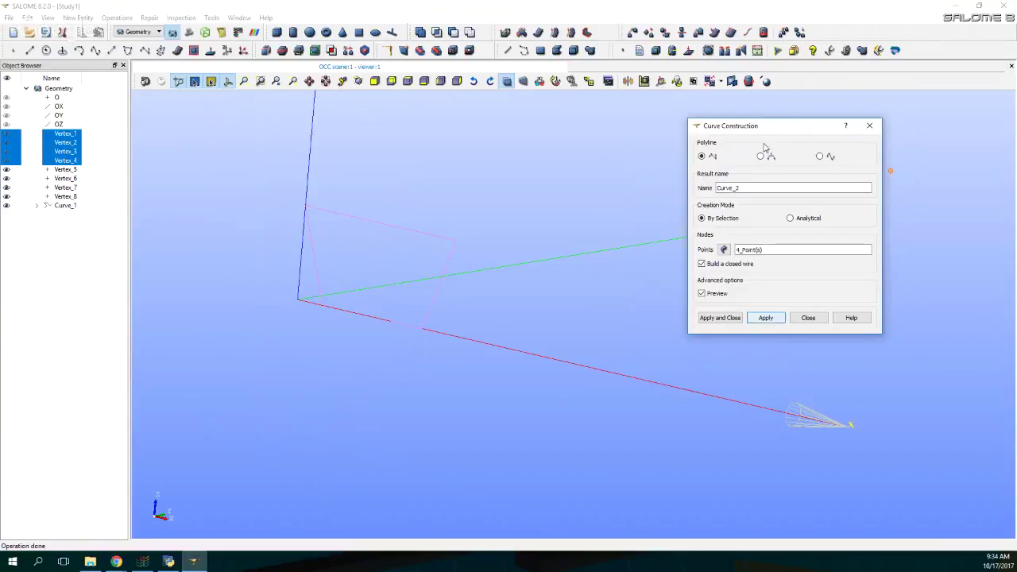
# - Build a closed polyline wire through the four points of the channel section at Y 11
pyautogui.moveTo(788, 130); pyautogui.dragTo(480, 122)
pyautogui.moveTo(703, 112); pyautogui.dragTo(944, 322)
pyautogui.click(458, 310)
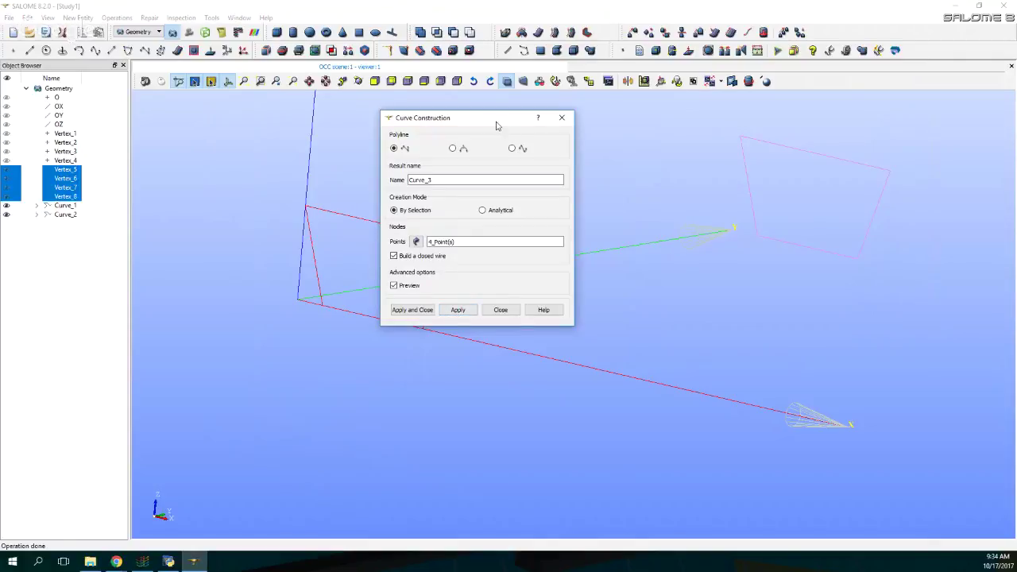
pyautogui.moveTo(497, 123); pyautogui.dragTo(279, 110)
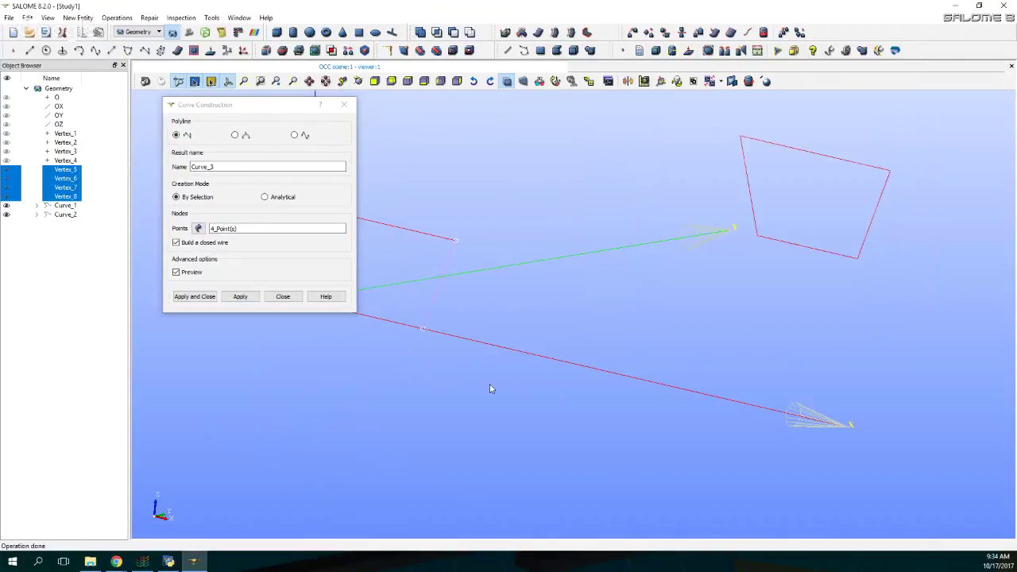
pyautogui.click(849, 222)
pyautogui.keyDown('ctrl'); pyautogui.moveTo(845, 151); pyautogui.dragTo(897, 286); pyautogui.keyUp('ctrl')
pyautogui.moveTo(438, 196); pyautogui.dragTo(493, 366)
pyautogui.moveTo(850, 132); pyautogui.dragTo(920, 275)
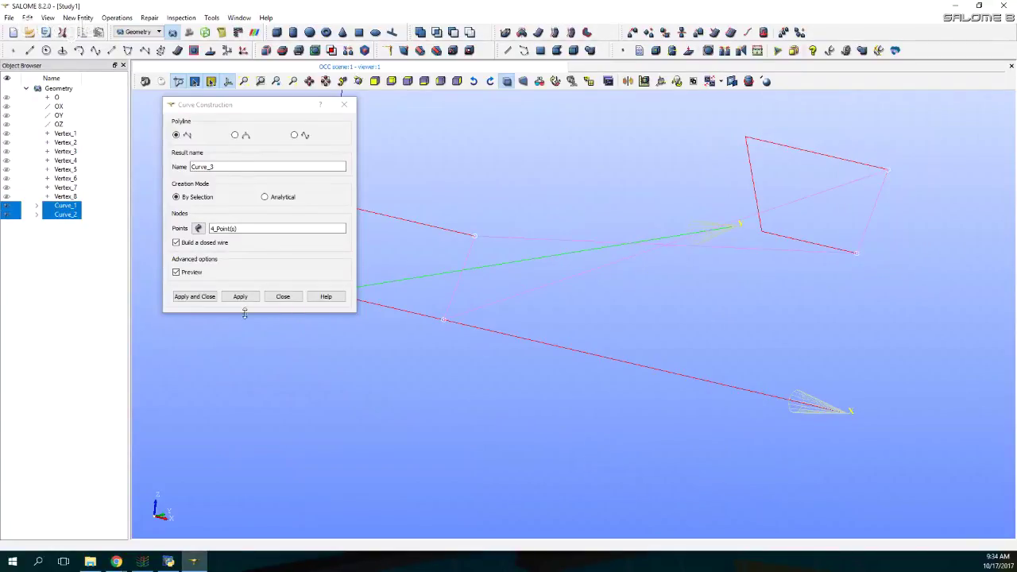
pyautogui.click(591, 476)
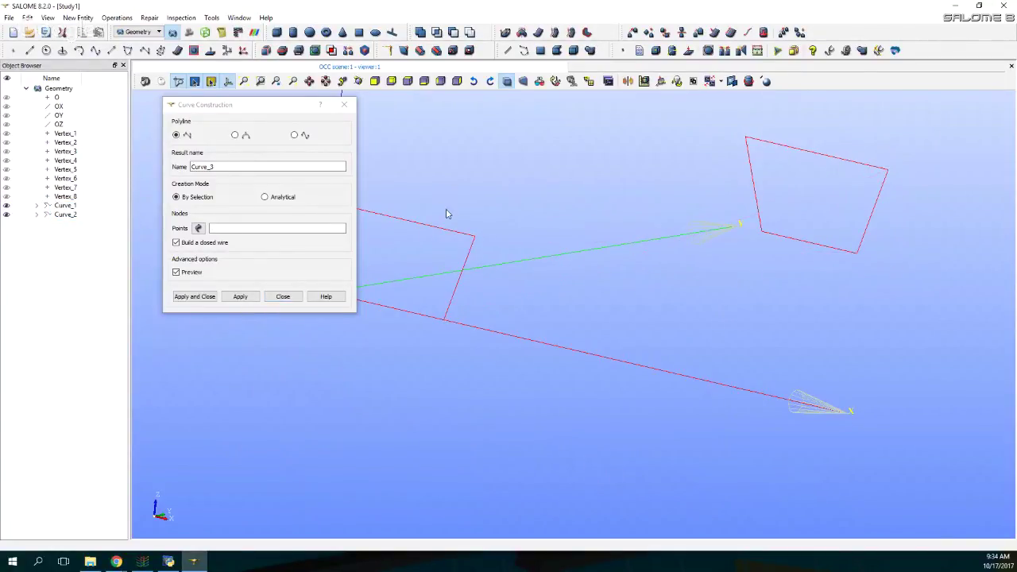
pyautogui.moveTo(447, 211); pyautogui.dragTo(493, 373)
pyautogui.keyDown('shift'); pyautogui.moveTo(410, 205); pyautogui.dragTo(519, 412); pyautogui.keyUp('shift')
pyautogui.keyDown('shift'); pyautogui.click(856, 255); pyautogui.keyUp('shift')
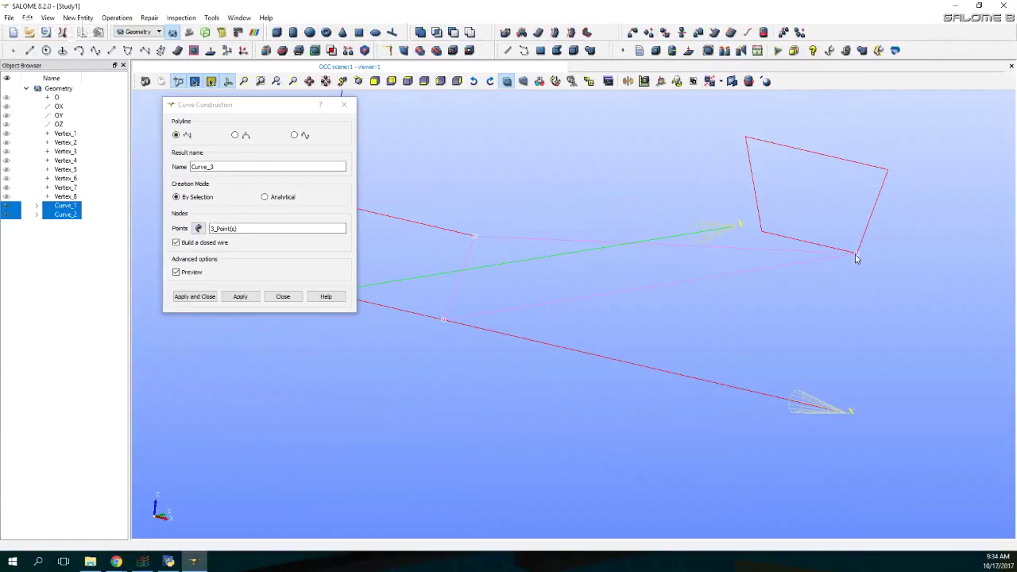
pyautogui.keyDown('shift'); pyautogui.click(885, 170); pyautogui.keyUp('shift')
pyautogui.click(668, 354)
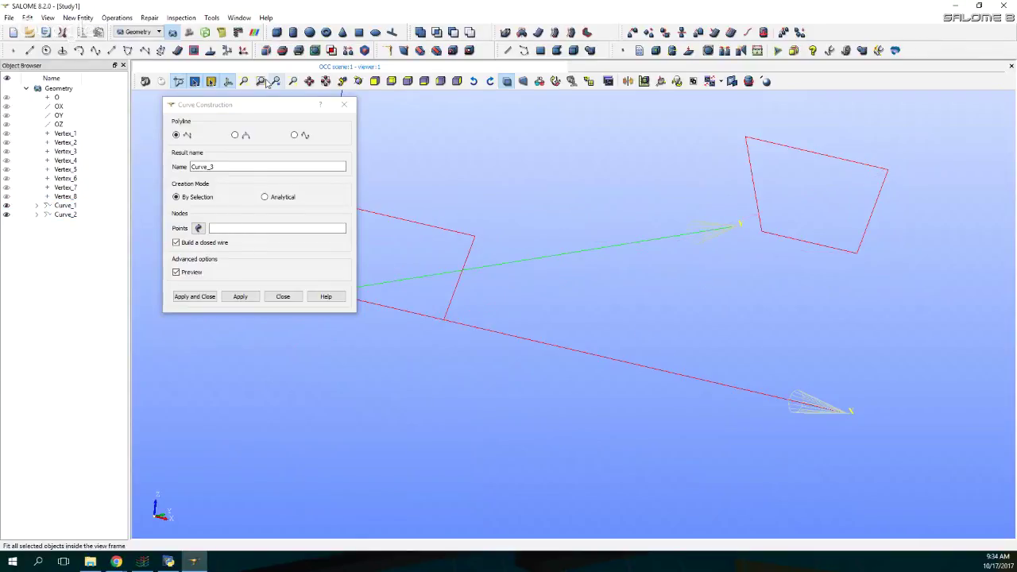
pyautogui.moveTo(266, 106); pyautogui.dragTo(170, 162)
pyautogui.moveTo(316, 168); pyautogui.dragTo(424, 248)
pyautogui.keyDown('shift'); pyautogui.moveTo(725, 143); pyautogui.dragTo(941, 180); pyautogui.keyUp('shift')
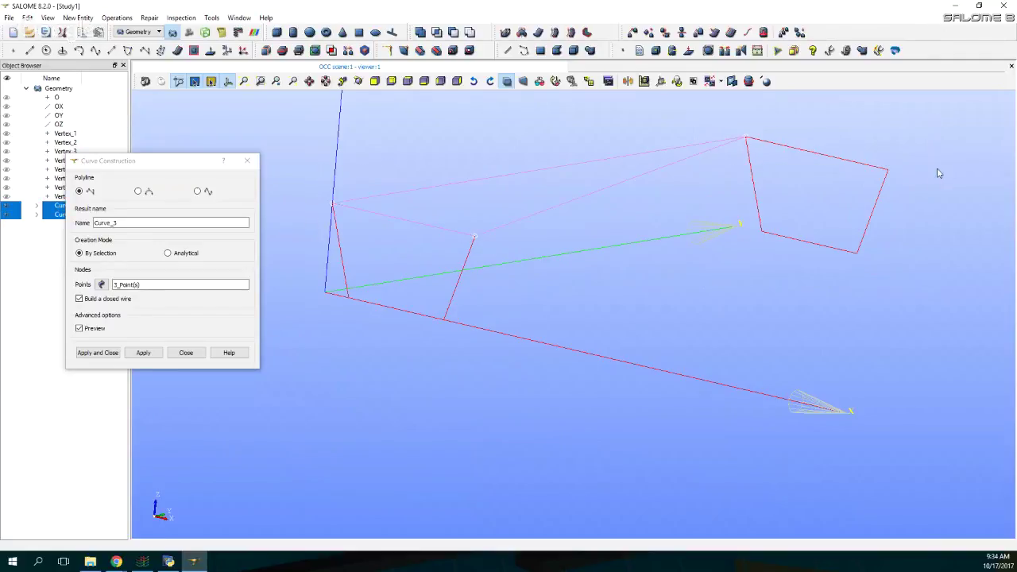
pyautogui.keyDown('shift'); pyautogui.moveTo(866, 157); pyautogui.dragTo(921, 197); pyautogui.keyUp('shift')
pyautogui.click(776, 208)
pyautogui.moveTo(298, 152); pyautogui.dragTo(552, 271)
pyautogui.keyDown('shift'); pyautogui.moveTo(693, 119); pyautogui.dragTo(940, 189); pyautogui.keyUp('shift')
pyautogui.click(500, 217)
# - Build a closed polyline wire through the channel's four top points at Z 1.5, keeping the curve dialog open
pyautogui.moveTo(300, 186); pyautogui.dragTo(502, 278)
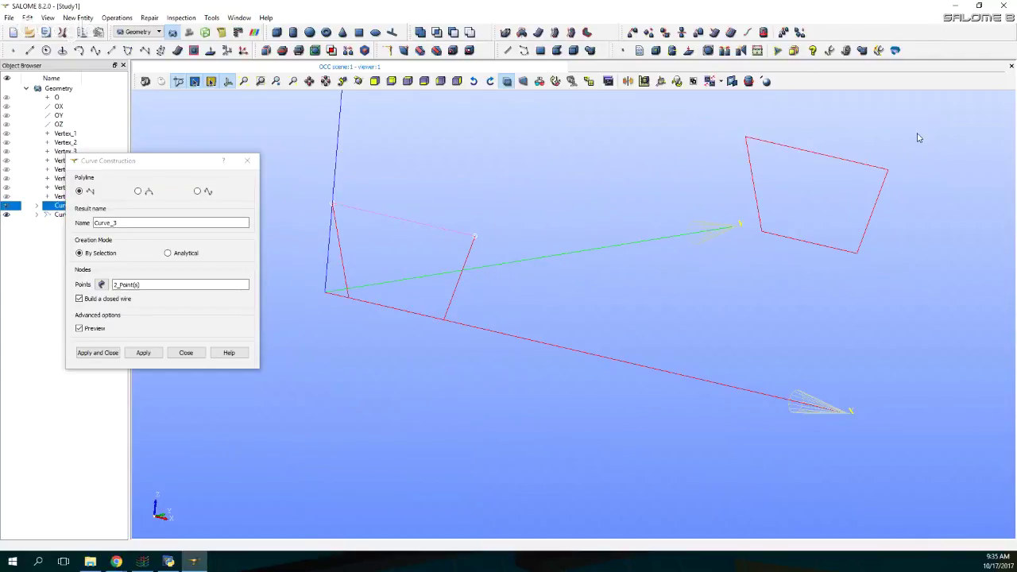
pyautogui.keyDown('shift'); pyautogui.click(888, 174); pyautogui.keyUp('shift')
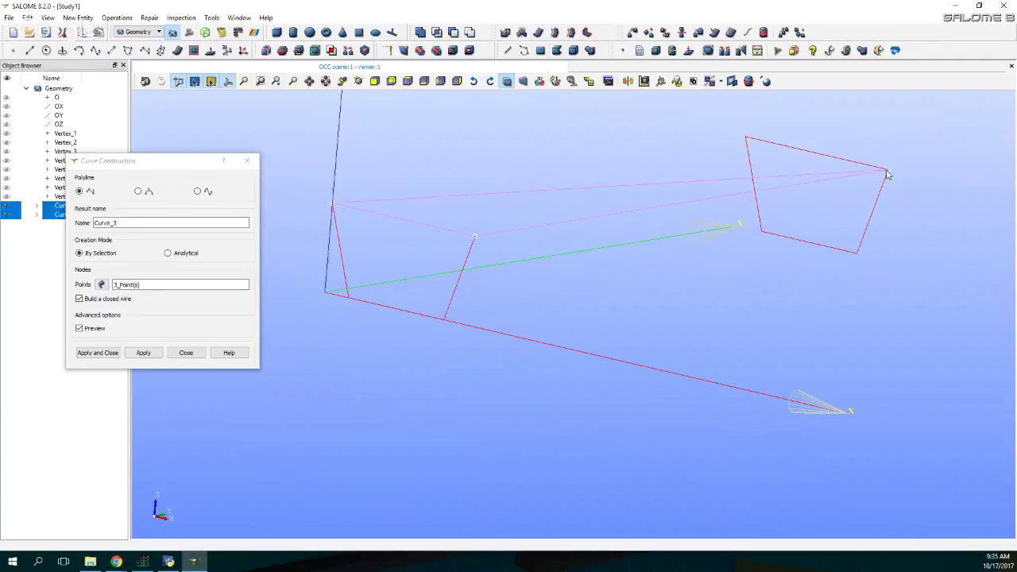
pyautogui.keyDown('shift'); pyautogui.click(747, 139); pyautogui.keyUp('shift')
pyautogui.click(144, 353)
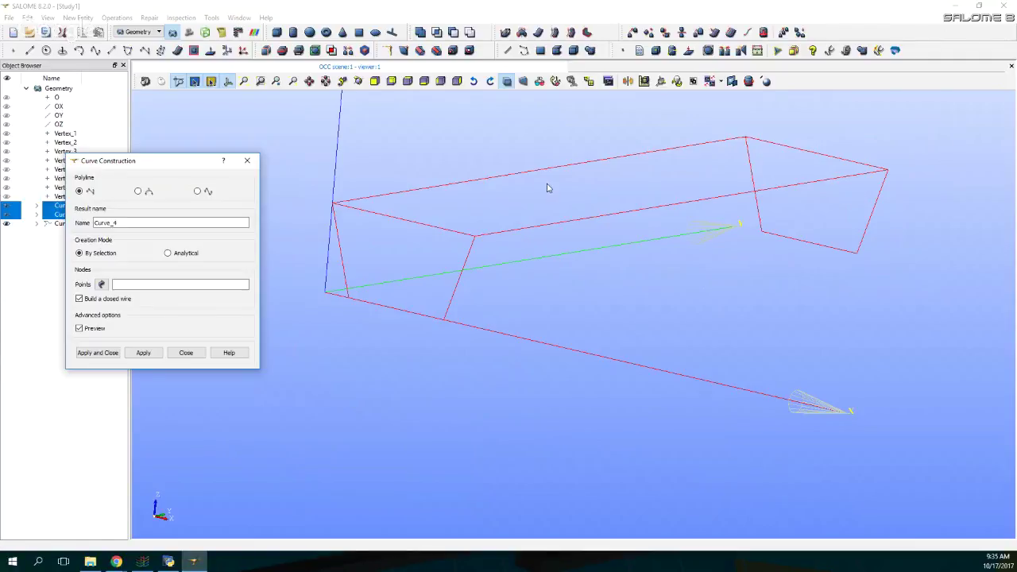
# - Build a closed polyline wire through the four points of the sloped side wall between X 2.5 and X 3
pyautogui.moveTo(419, 223); pyautogui.dragTo(505, 353)
pyautogui.keyDown('shift'); pyautogui.click(888, 172); pyautogui.keyUp('shift')
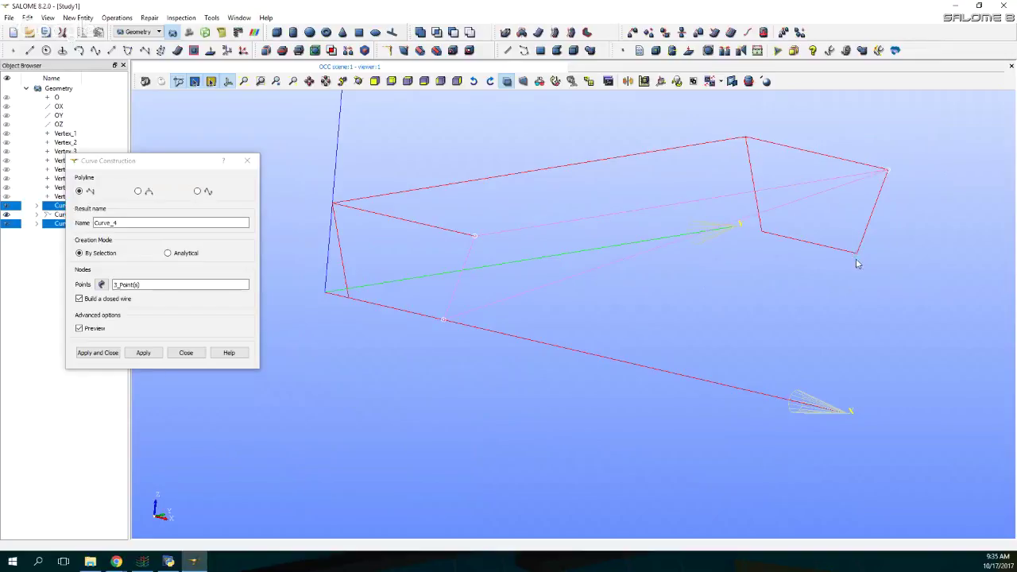
pyautogui.keyDown('shift'); pyautogui.click(858, 255); pyautogui.keyUp('shift')
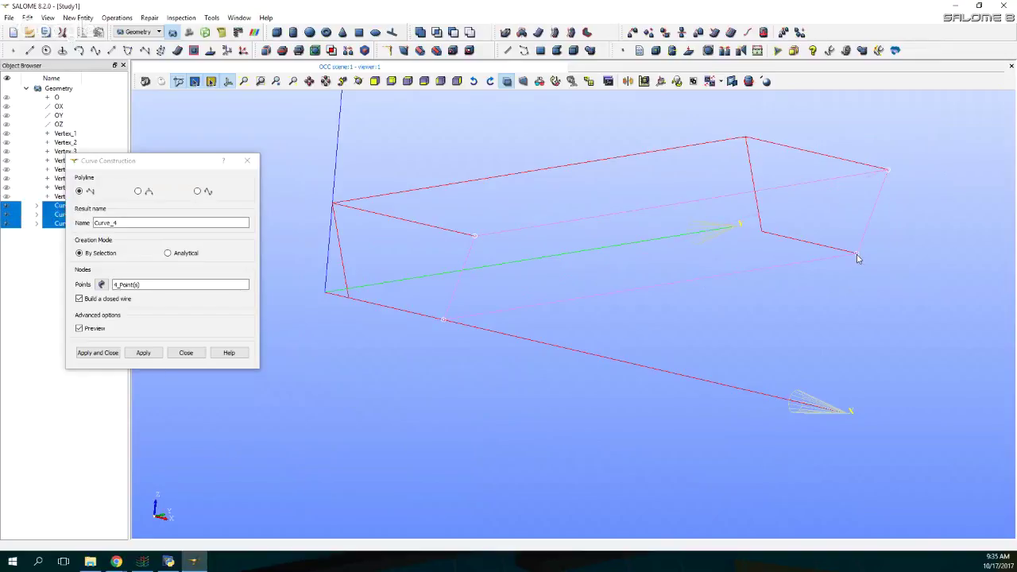
pyautogui.click(143, 352)
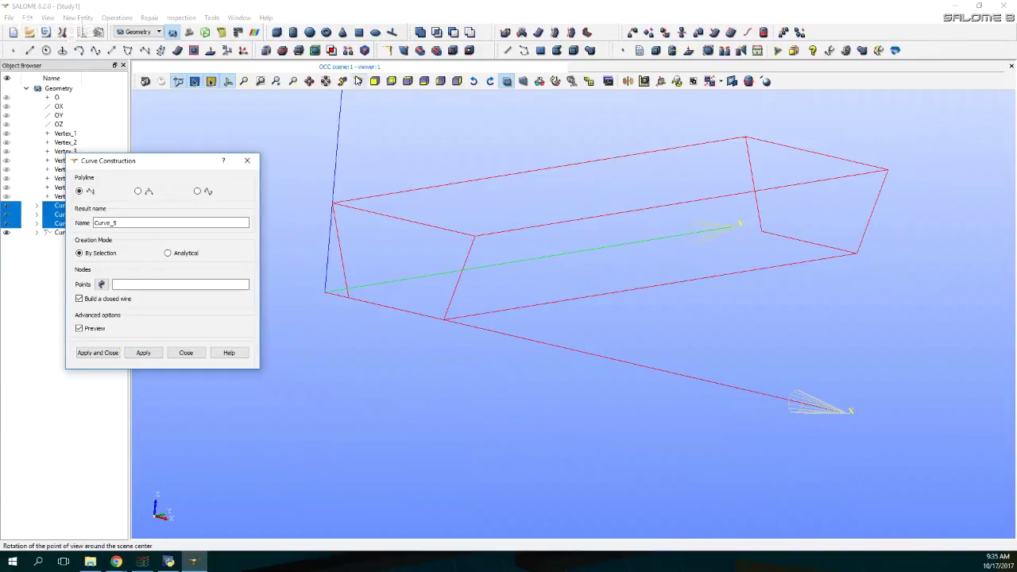
# - Rotate the view to expose the channel's side wall next to the Y axis
pyautogui.click(359, 82)
pyautogui.moveTo(397, 143); pyautogui.dragTo(732, 217)
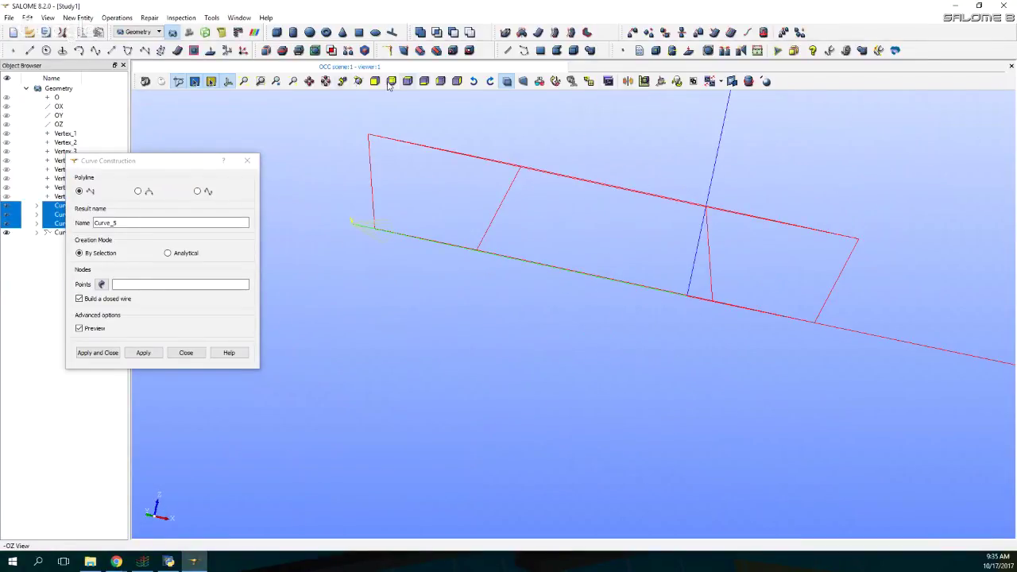
pyautogui.click(359, 81)
pyautogui.moveTo(606, 256); pyautogui.dragTo(612, 284)
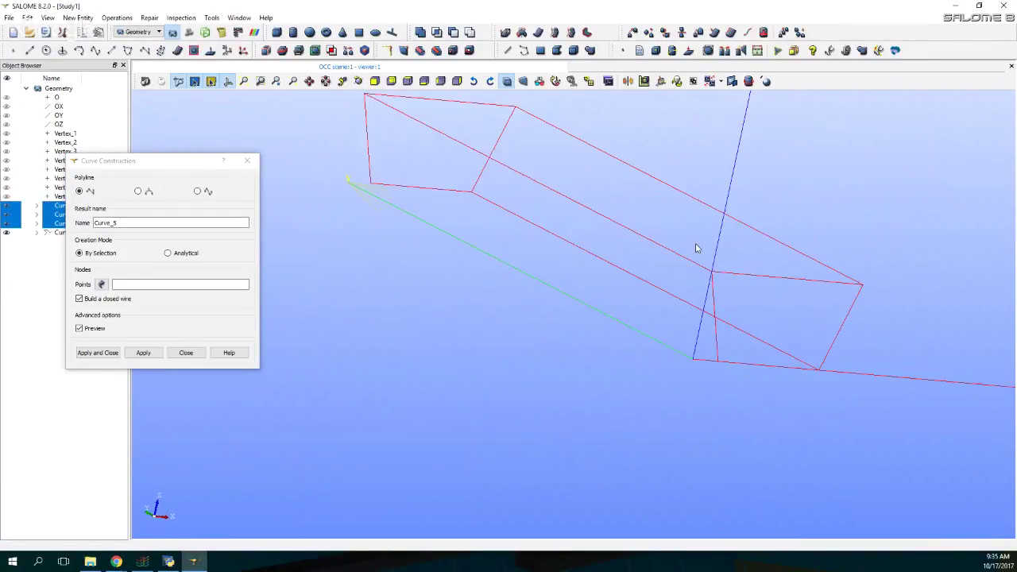
pyautogui.moveTo(696, 245); pyautogui.dragTo(736, 399)
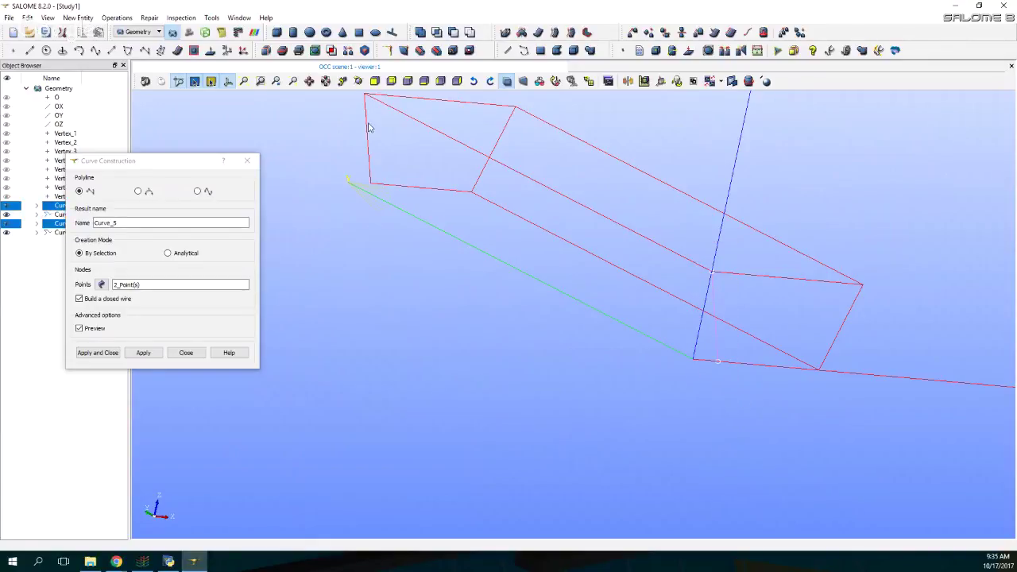
pyautogui.keyDown('shift'); pyautogui.click(366, 96); pyautogui.keyUp('shift')
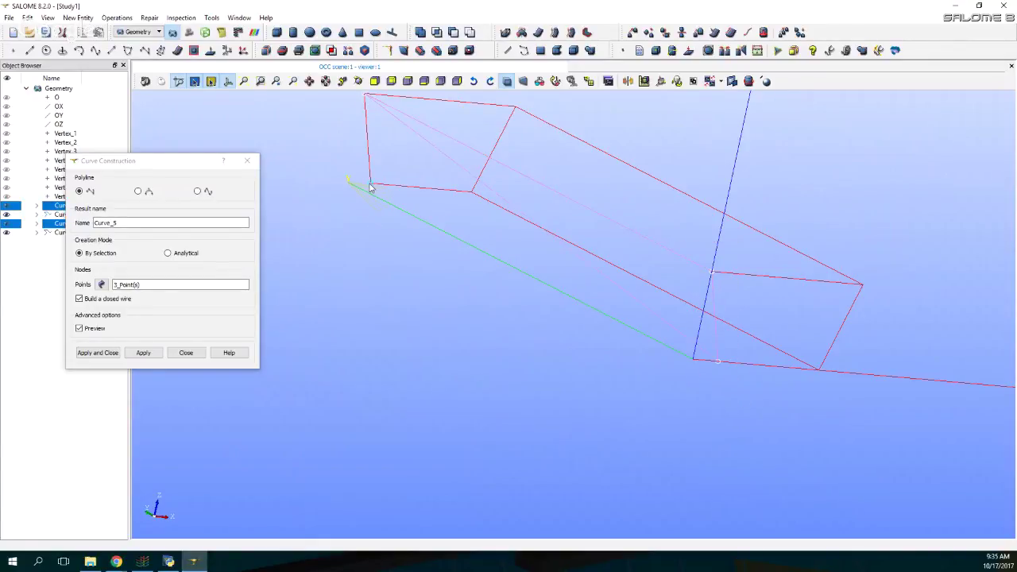
pyautogui.keyDown('shift'); pyautogui.click(369, 186); pyautogui.keyUp('shift')
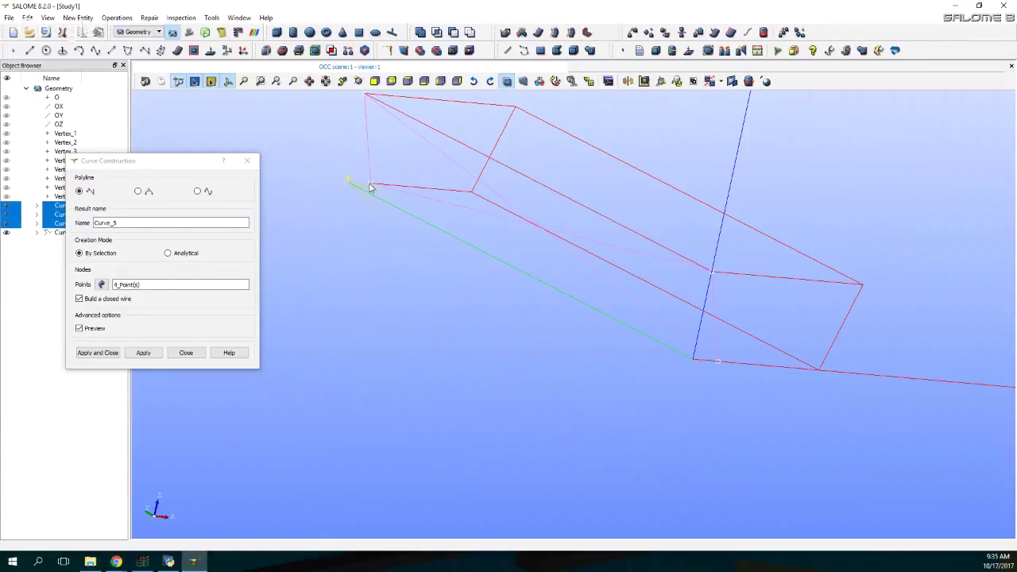
pyautogui.click(681, 358)
pyautogui.click(716, 312)
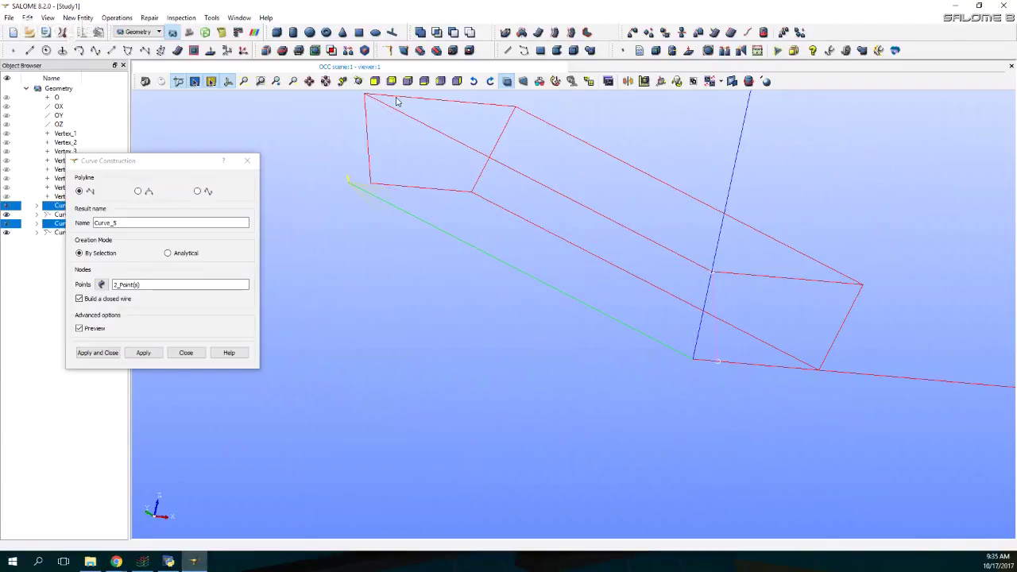
pyautogui.keyDown('shift'); pyautogui.click(365, 96); pyautogui.keyUp('shift')
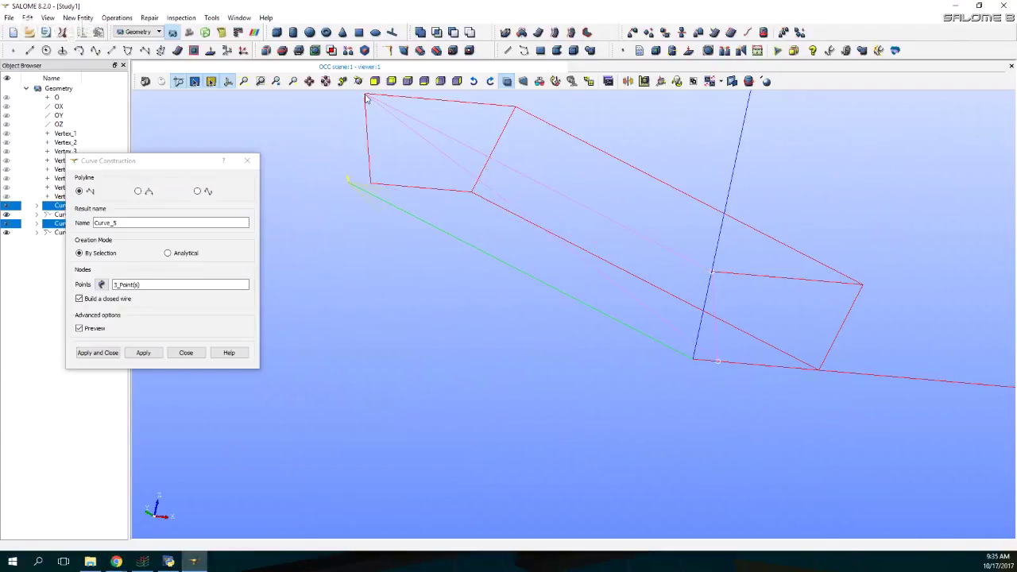
pyautogui.keyDown('shift'); pyautogui.click(369, 186); pyautogui.keyUp('shift')
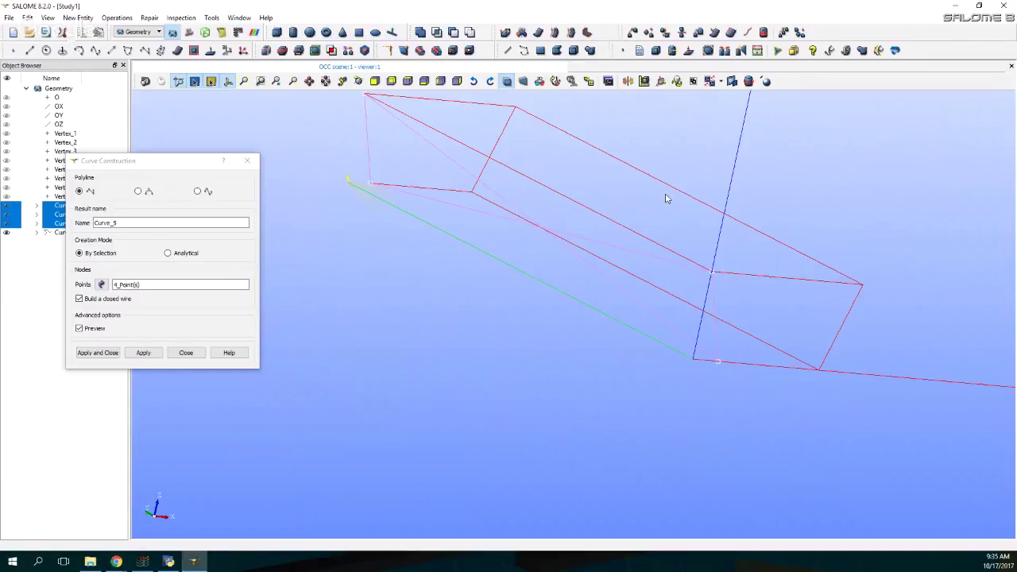
# - Build a closed polyline wire through the four points of the side wall next to the Y axis, in perimeter order
pyautogui.keyDown('shift'); pyautogui.click(697, 268); pyautogui.keyUp('shift')
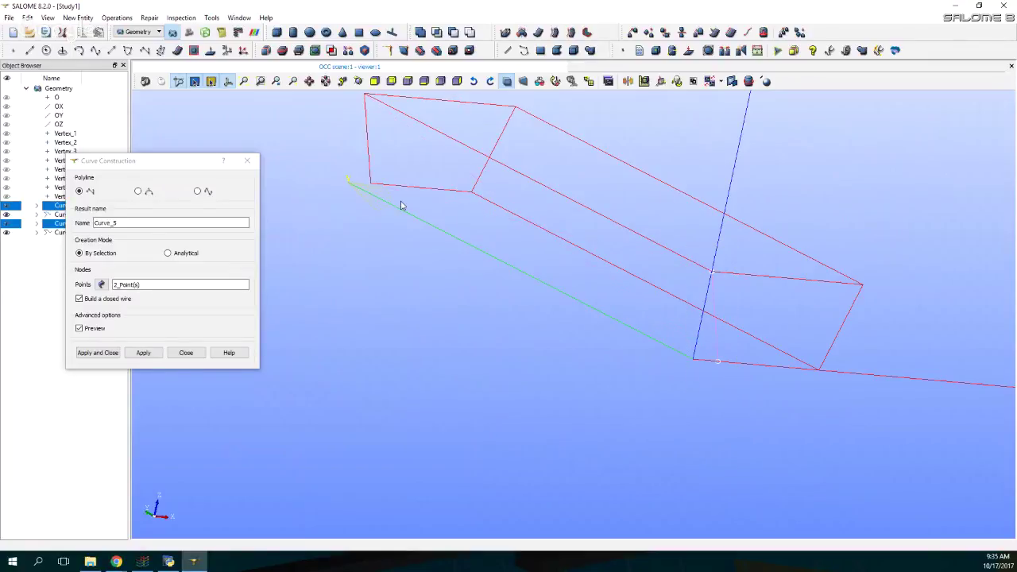
pyautogui.keyDown('shift'); pyautogui.click(370, 186); pyautogui.keyUp('shift')
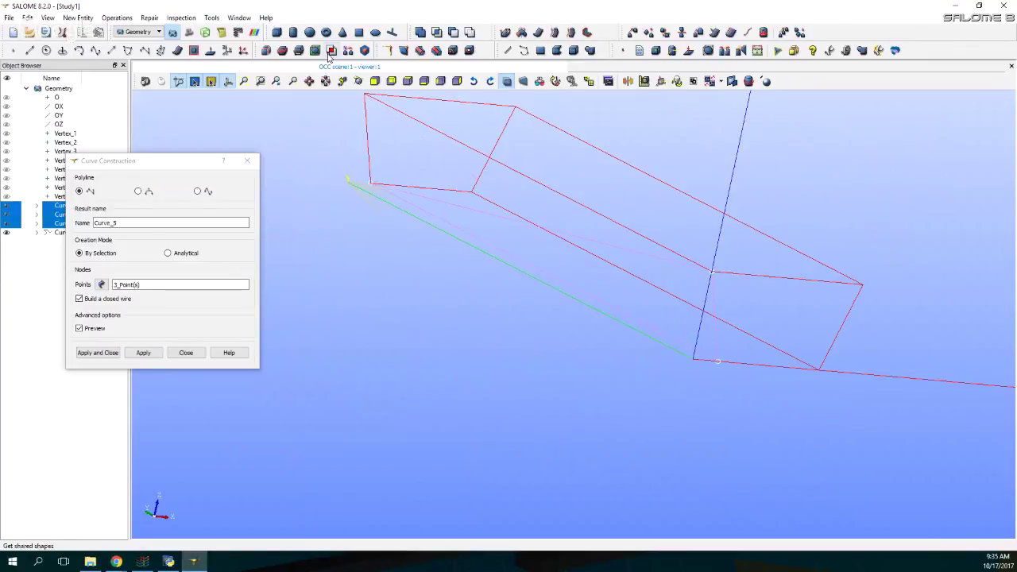
pyautogui.keyDown('shift'); pyautogui.click(366, 96); pyautogui.keyUp('shift')
pyautogui.click(143, 353)
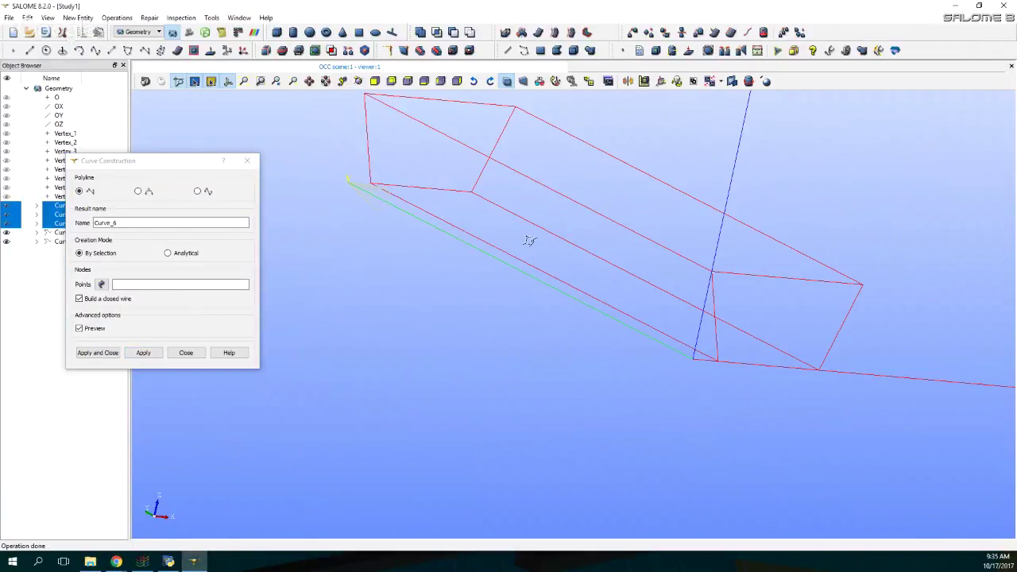
pyautogui.moveTo(528, 240); pyautogui.dragTo(660, 245)
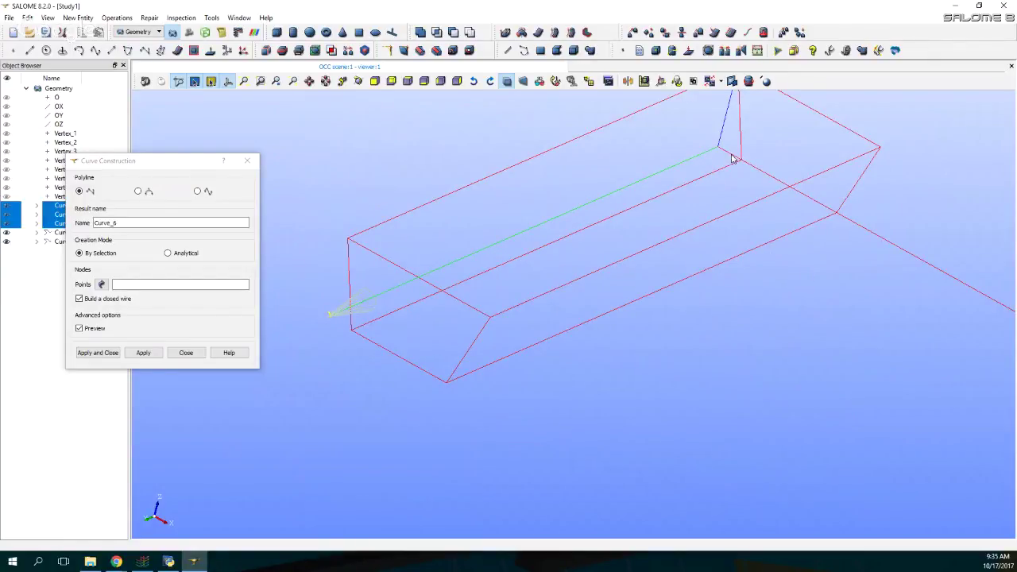
pyautogui.moveTo(737, 153); pyautogui.dragTo(844, 230)
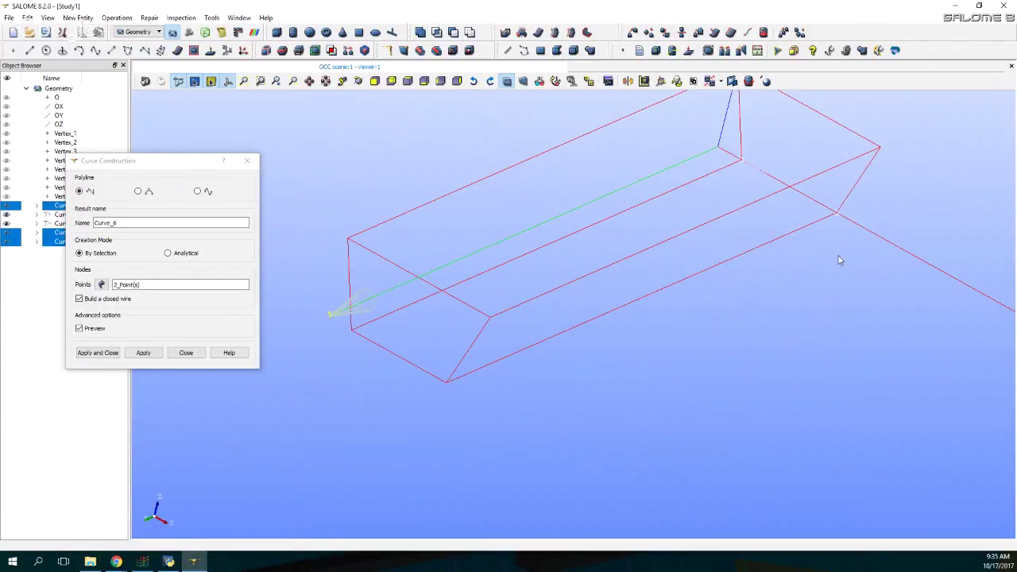
pyautogui.keyDown('shift'); pyautogui.click(353, 333); pyautogui.keyUp('shift')
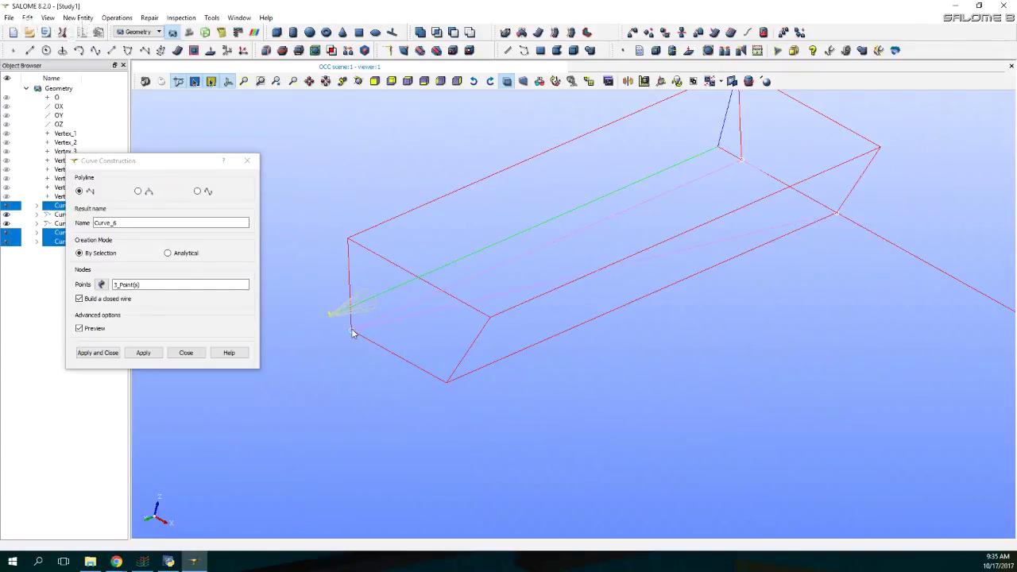
pyautogui.click(445, 383)
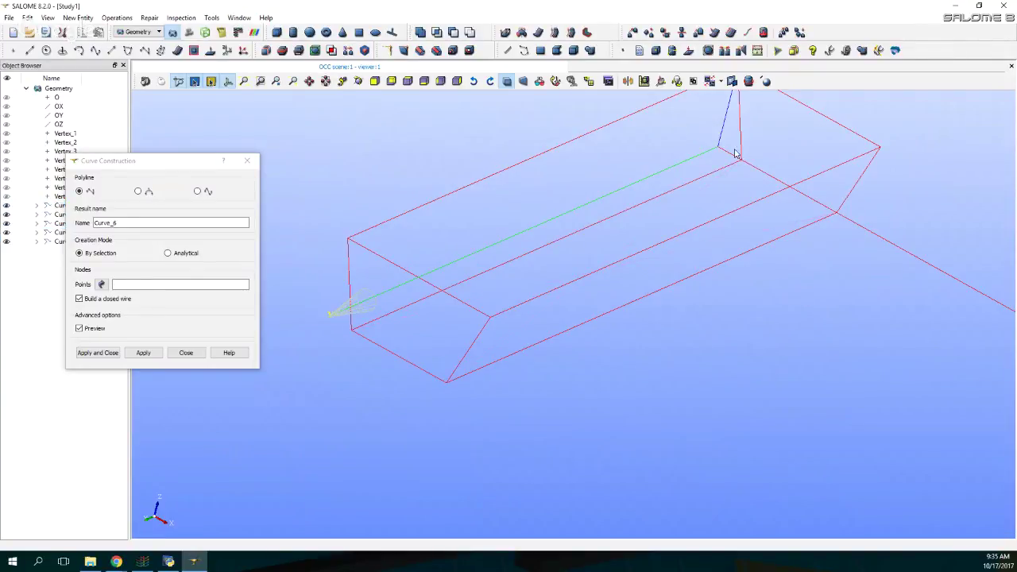
# - Build a closed polyline wire through the channel's four bottom points at Z 0 and close the curve construction dialog
pyautogui.moveTo(737, 153); pyautogui.dragTo(855, 235)
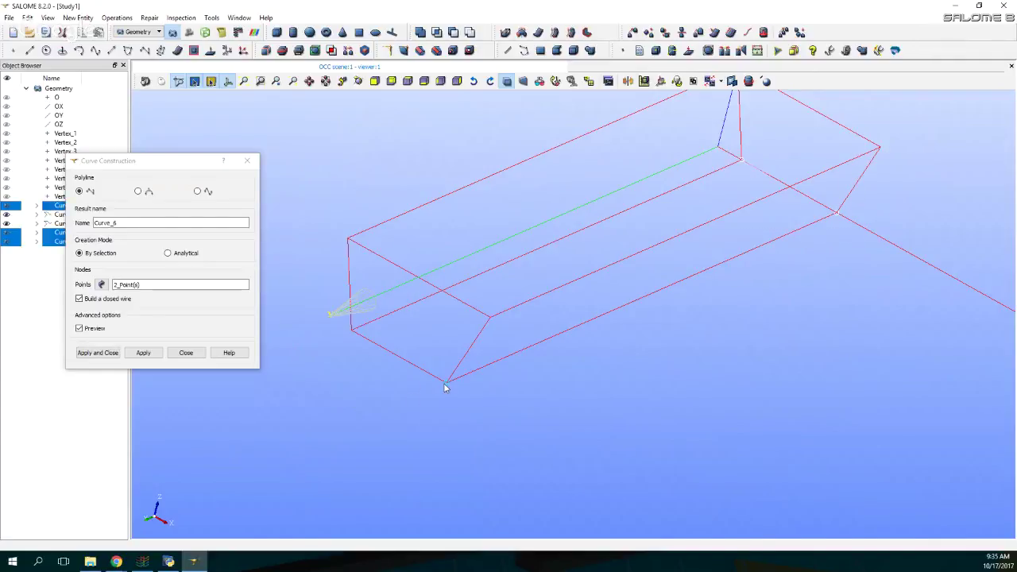
pyautogui.keyDown('shift'); pyautogui.click(446, 384); pyautogui.keyUp('shift')
pyautogui.keyDown('shift'); pyautogui.click(350, 331); pyautogui.keyUp('shift')
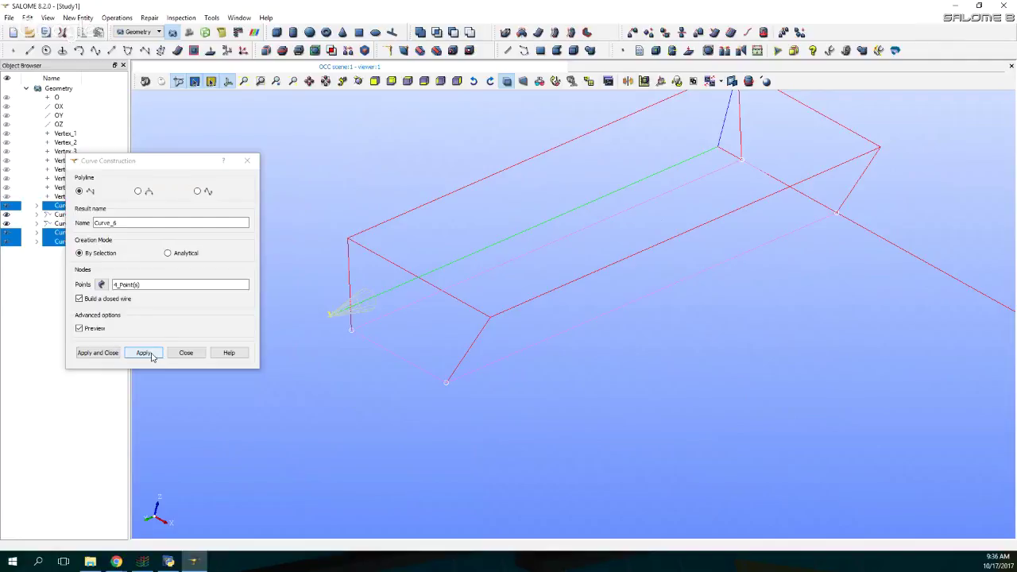
pyautogui.click(97, 353)
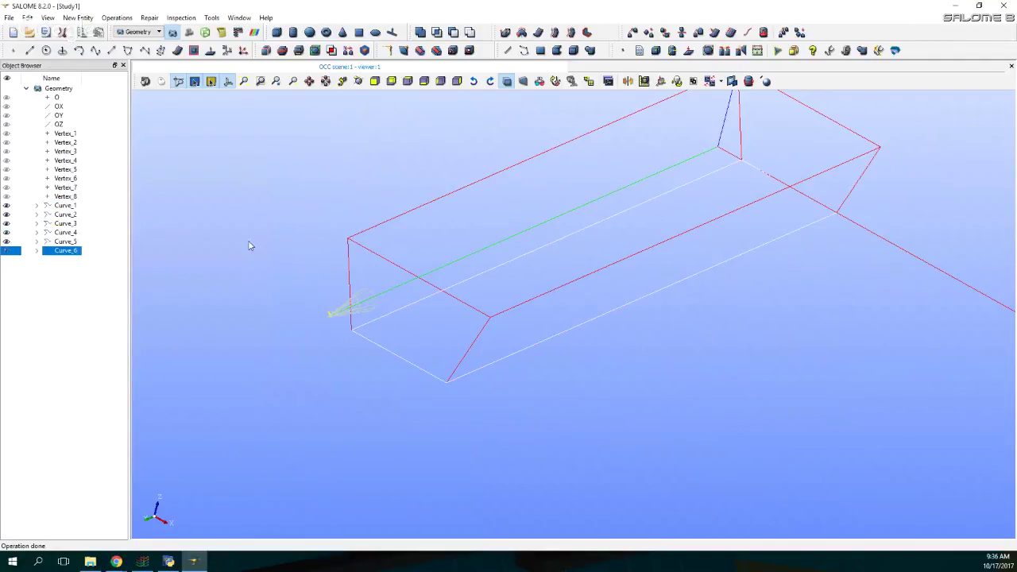
# - Hide Curve_1 to Curve_5 one by one and toggle Curve_6 off and on to inspect the bottom wire alone
pyautogui.click(358, 81)
pyautogui.moveTo(654, 323); pyautogui.dragTo(340, 379)
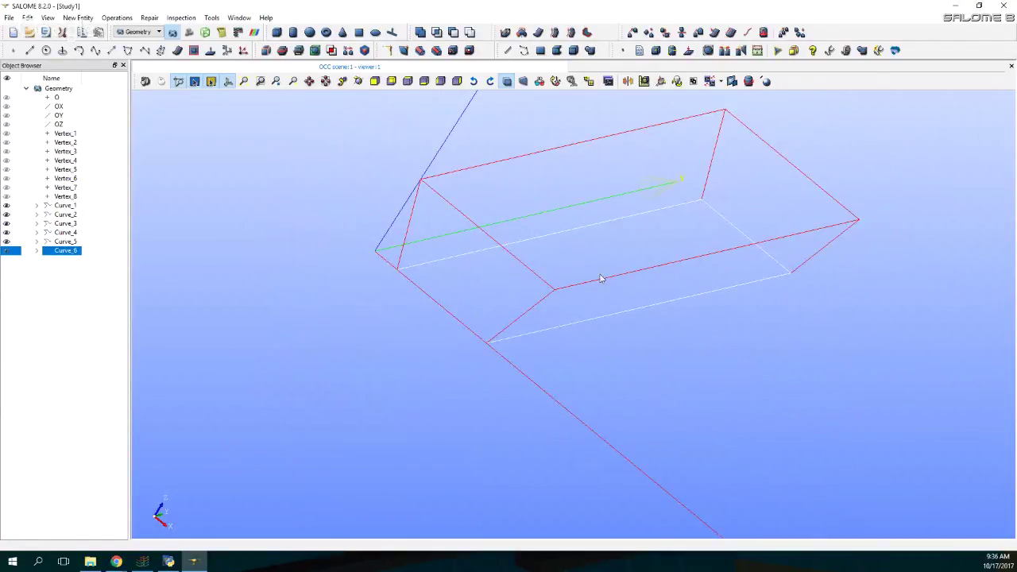
pyautogui.click(358, 81)
pyautogui.moveTo(654, 341); pyautogui.dragTo(687, 348)
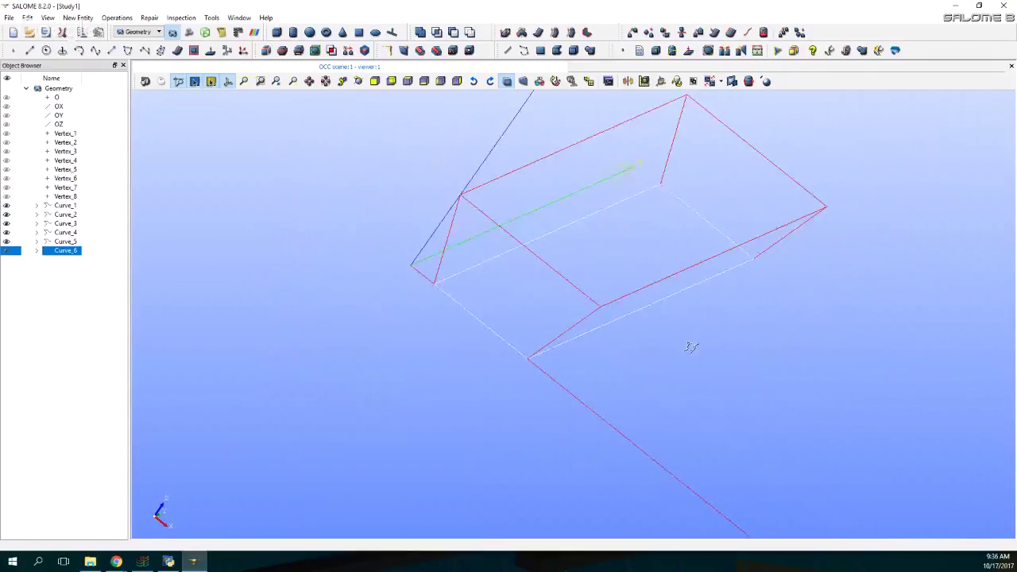
pyautogui.click(7, 206)
pyautogui.click(7, 215)
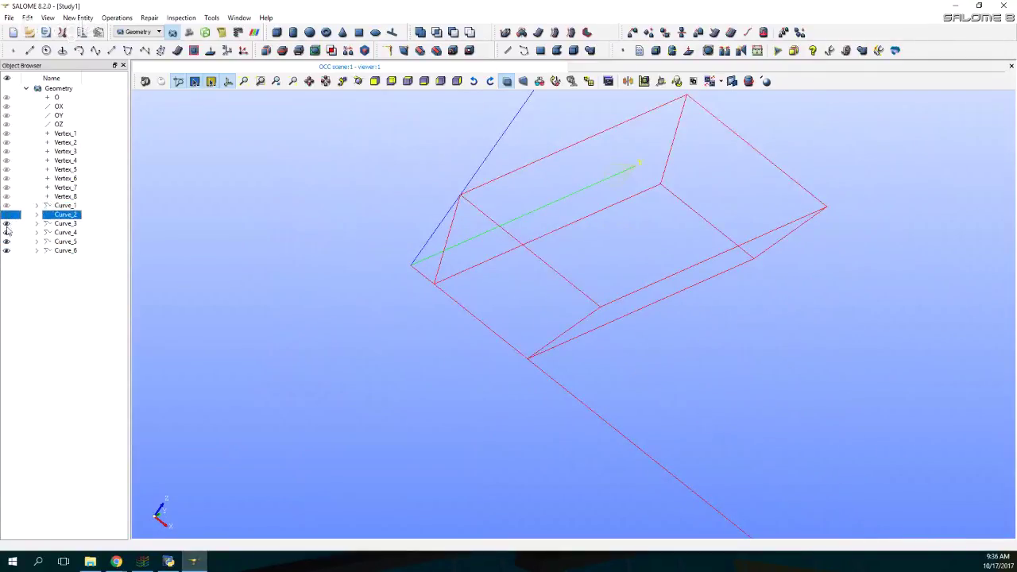
pyautogui.click(7, 223)
pyautogui.click(7, 232)
pyautogui.click(7, 241)
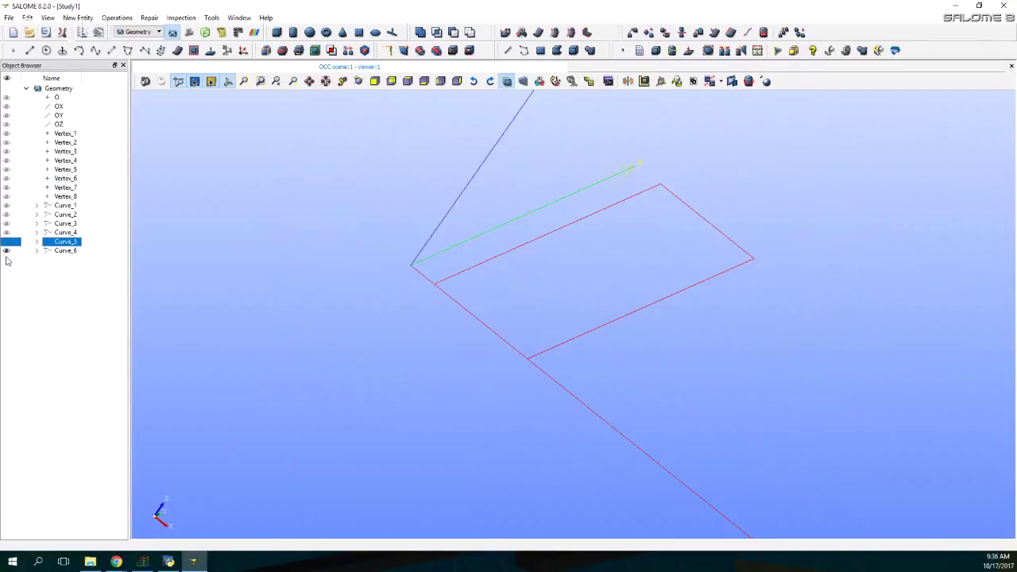
pyautogui.click(7, 250)
pyautogui.click(7, 251)
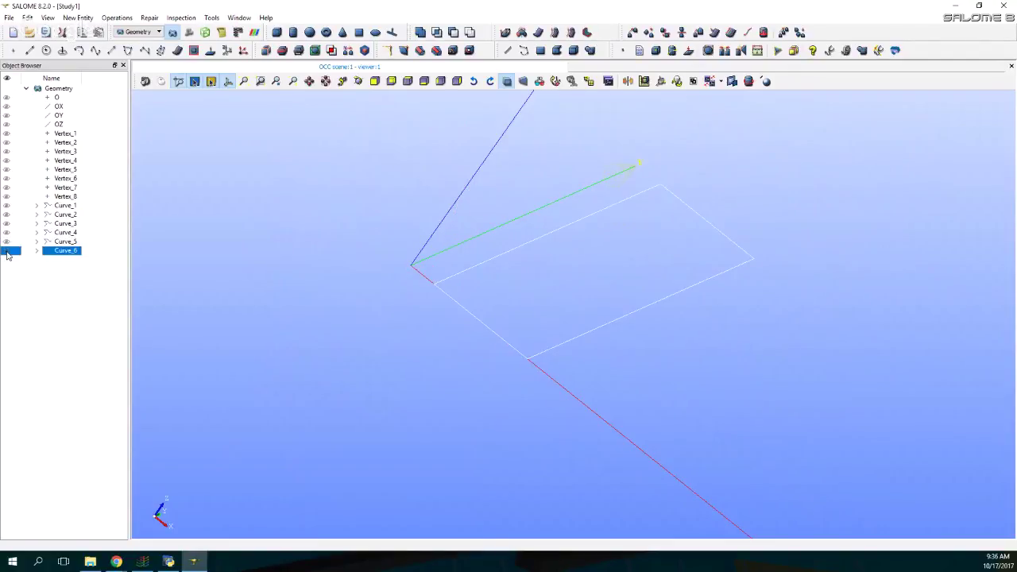
# - Show Curve_1 to Curve_5 again one by one, checking which channel side each closed wire outlines
pyautogui.click(7, 206)
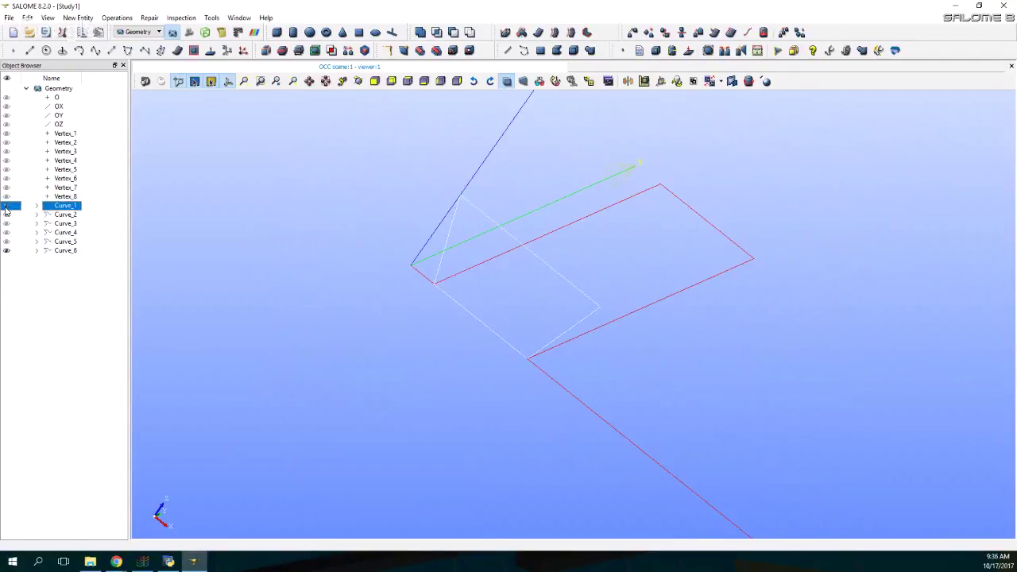
pyautogui.click(7, 214)
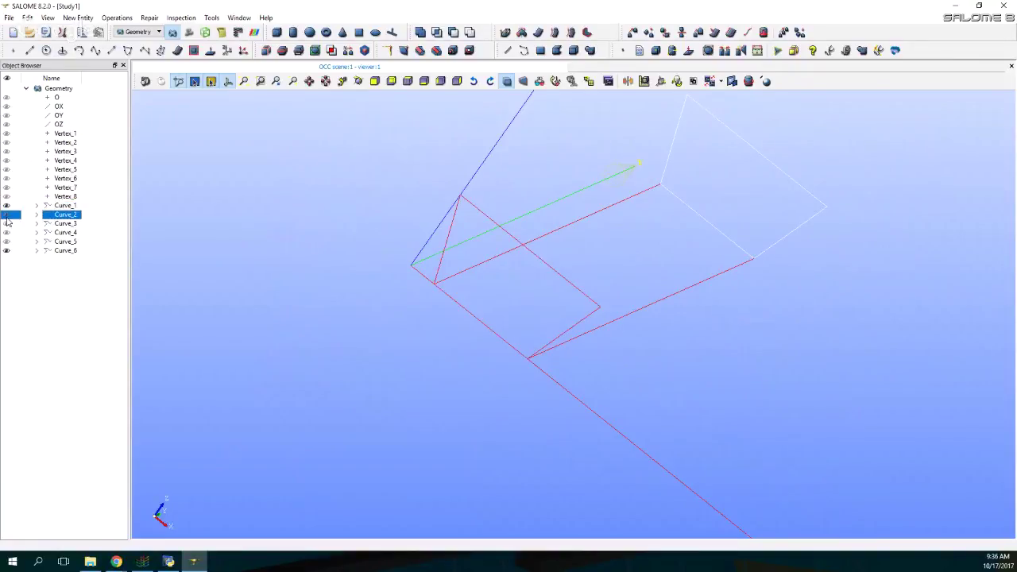
pyautogui.click(6, 225)
pyautogui.click(7, 233)
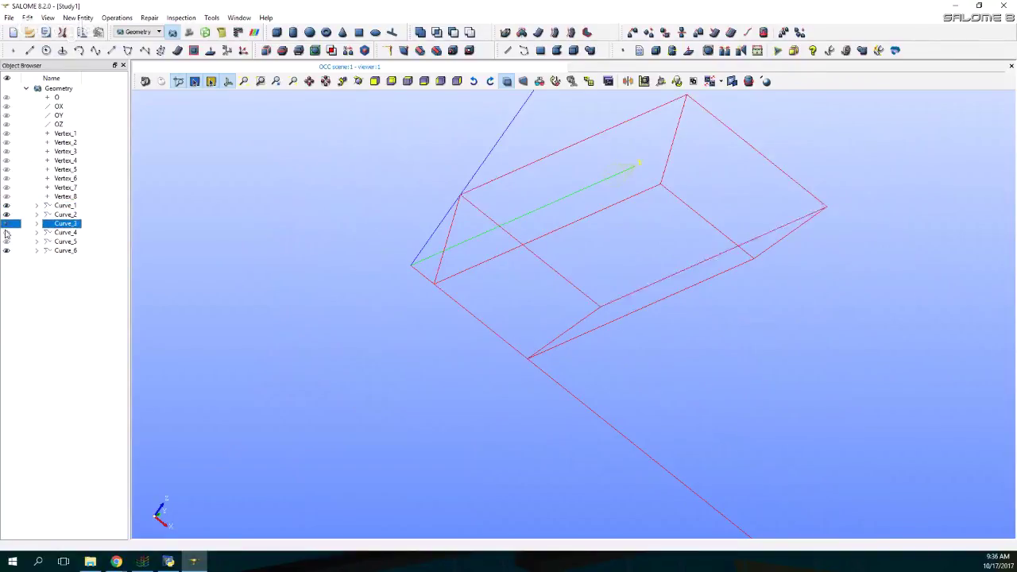
pyautogui.click(7, 242)
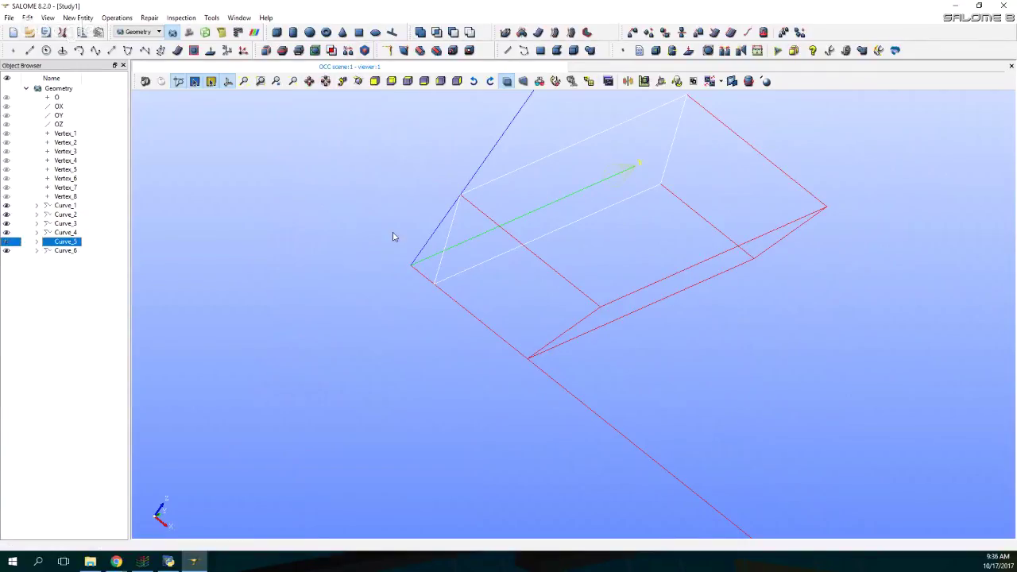
pyautogui.click(310, 85)
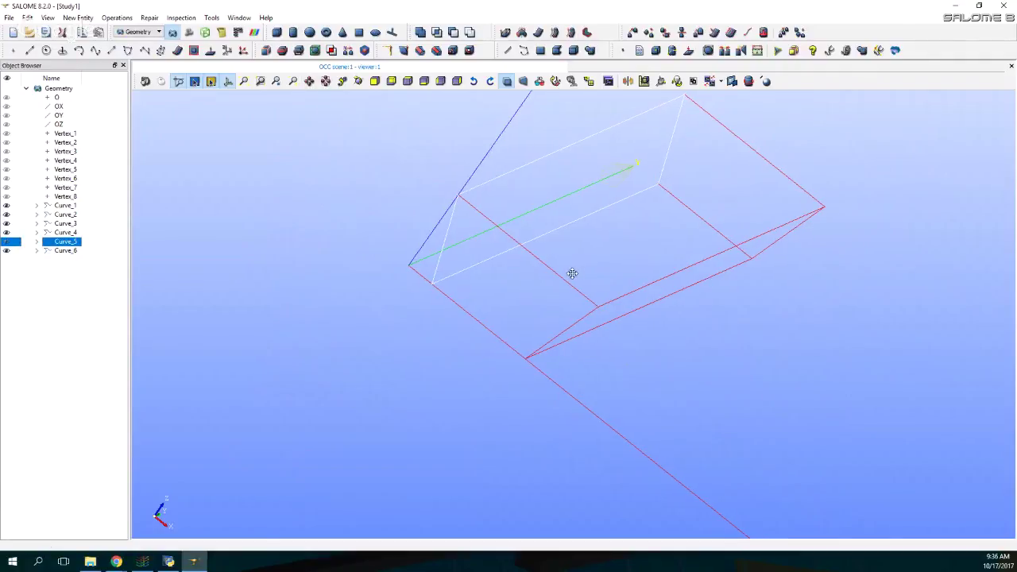
# - Create a planar face from Curve_1, the trapezoidal end wire nearest the origin
pyautogui.moveTo(572, 275); pyautogui.dragTo(435, 262)
pyautogui.click(241, 352)
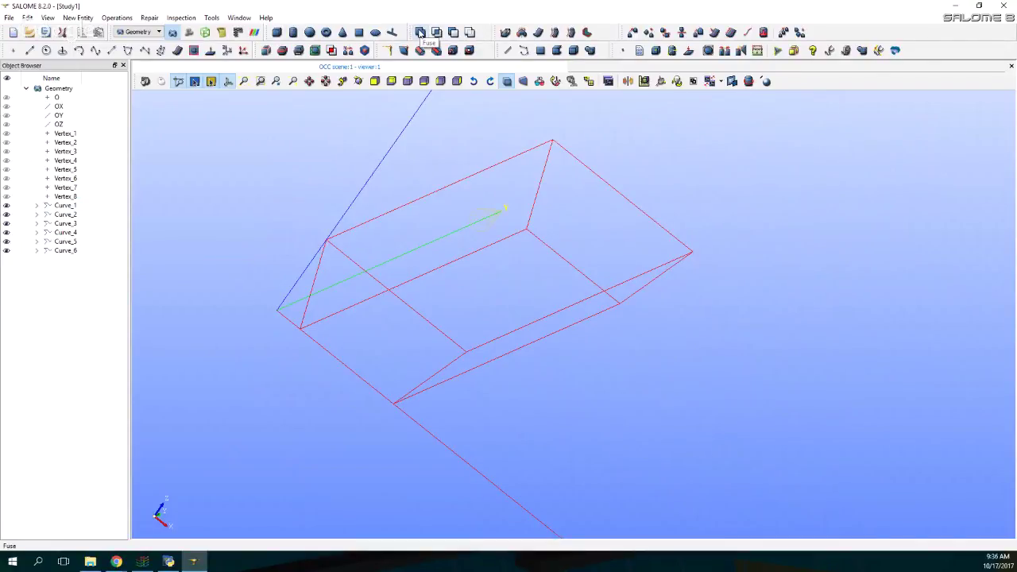
pyautogui.click(539, 51)
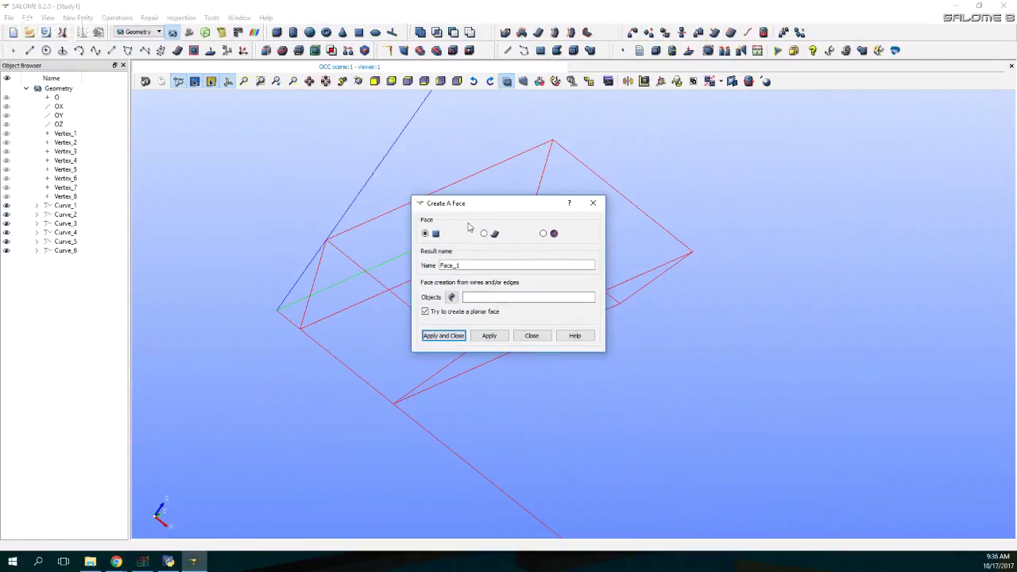
pyautogui.moveTo(475, 208); pyautogui.dragTo(333, 82)
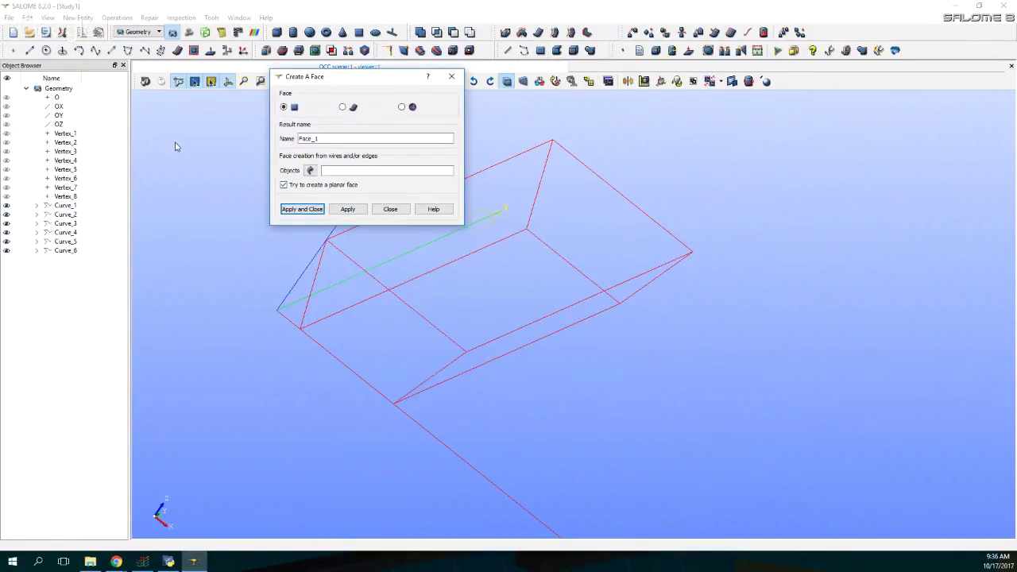
pyautogui.click(66, 206)
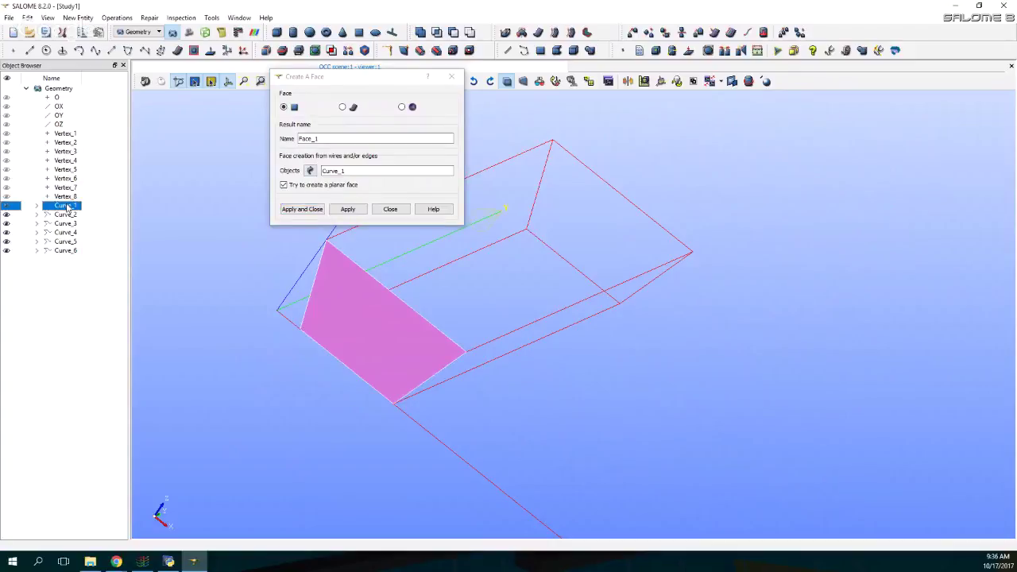
pyautogui.click(347, 210)
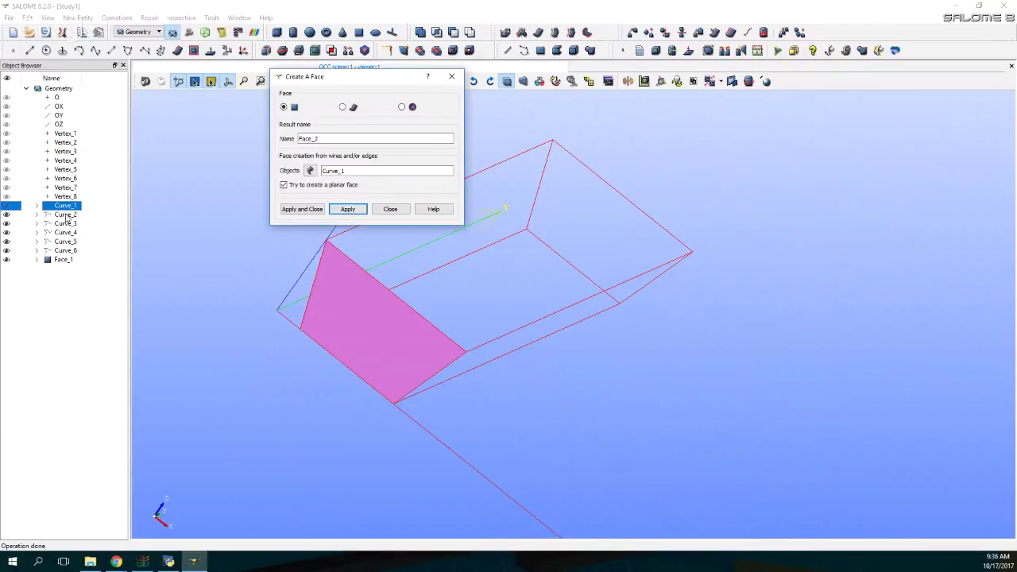
# - Create separate planar faces from Curve_2, Curve_3 and Curve_4
pyautogui.click(66, 215)
pyautogui.click(348, 208)
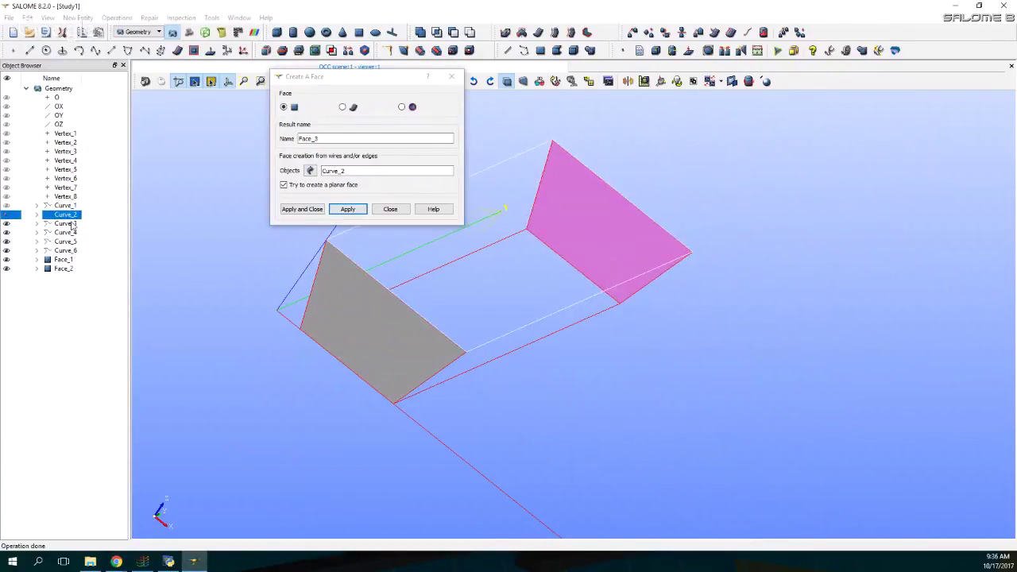
pyautogui.click(66, 223)
pyautogui.click(347, 209)
pyautogui.click(66, 232)
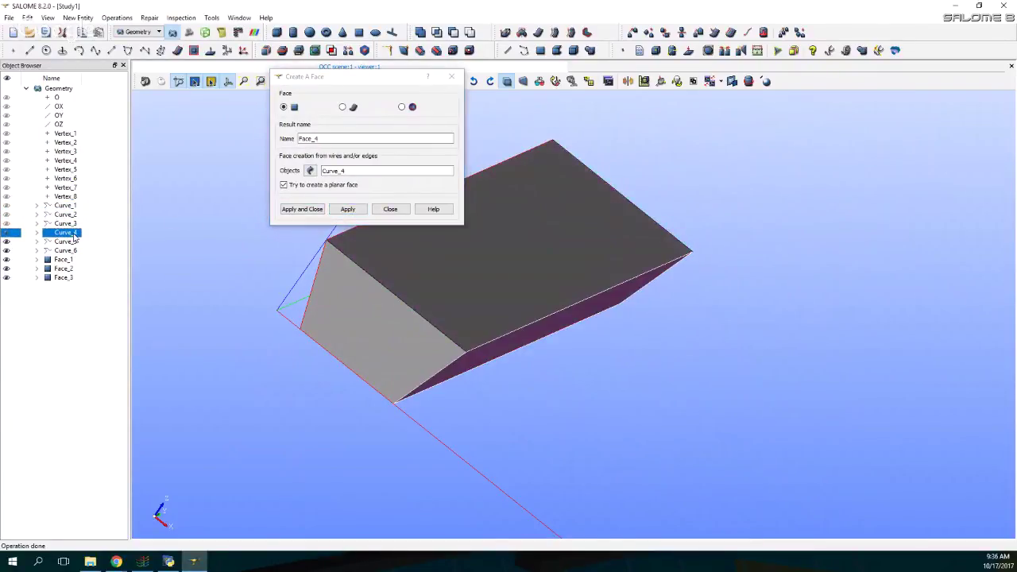
pyautogui.click(347, 209)
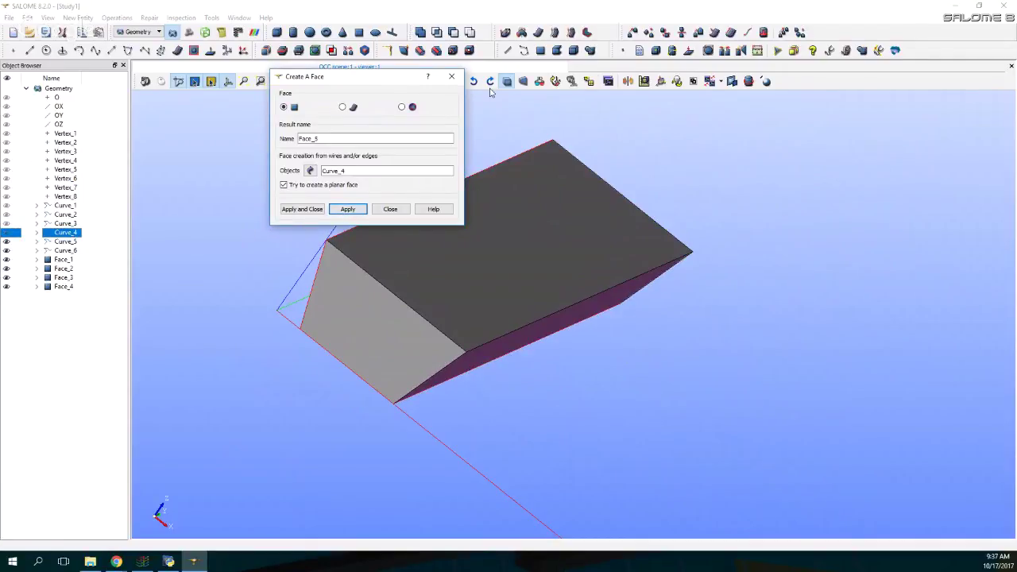
# - Create separate planar faces from Curve_5 and Curve_6 and close the face creation dialog
pyautogui.moveTo(405, 77); pyautogui.dragTo(229, 44)
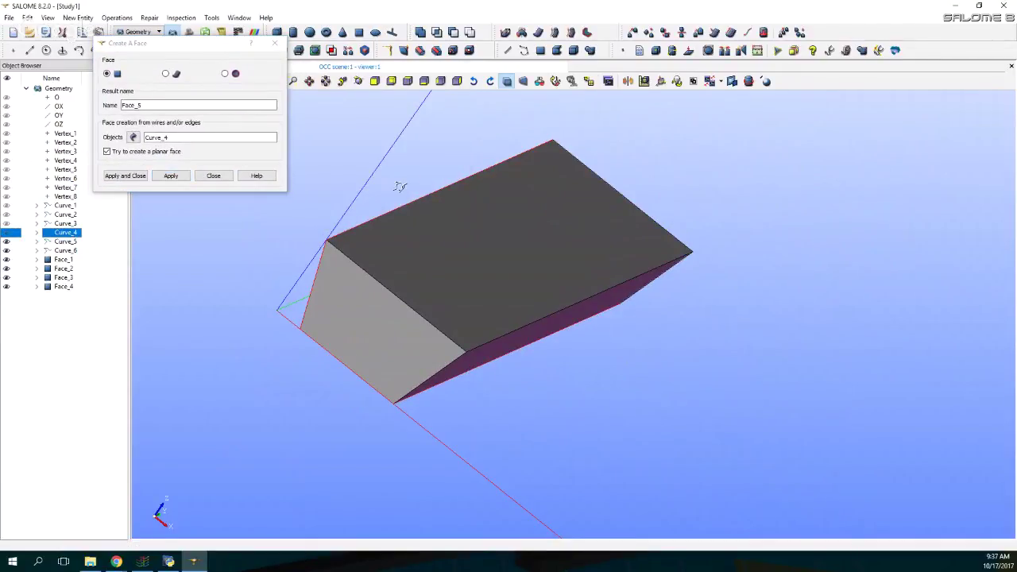
pyautogui.moveTo(400, 186); pyautogui.dragTo(609, 218)
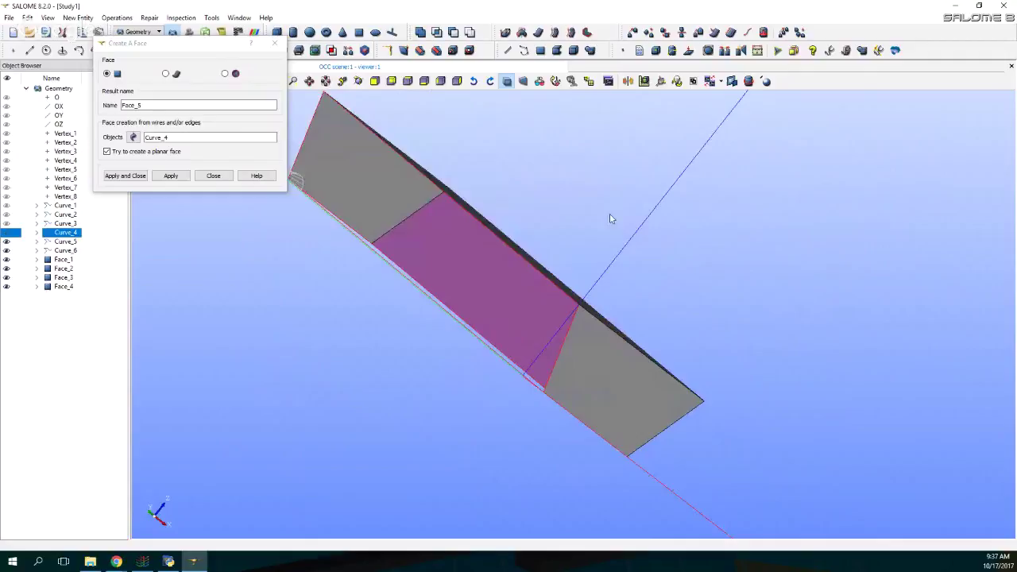
pyautogui.click(68, 241)
pyautogui.click(171, 175)
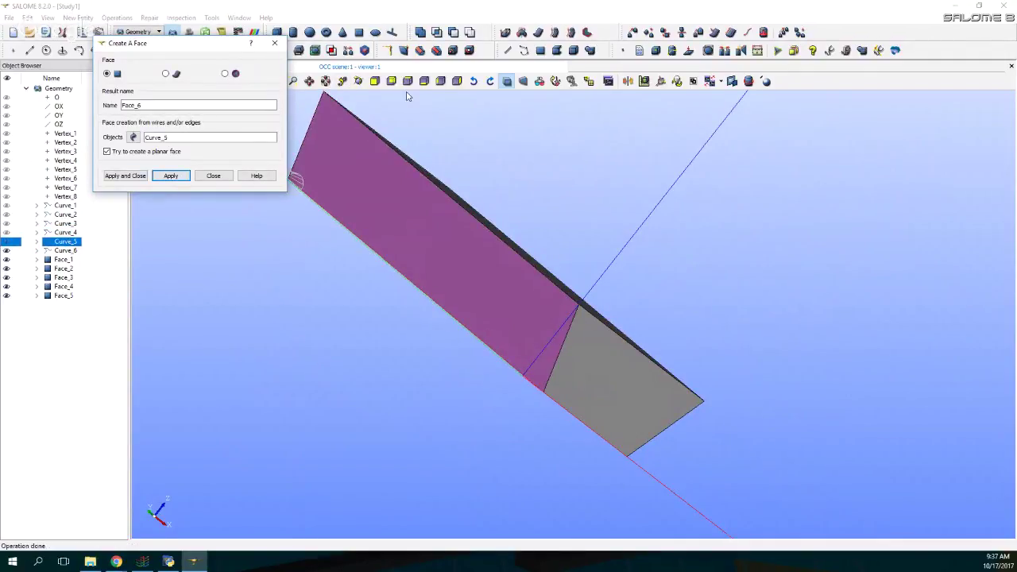
pyautogui.moveTo(375, 96); pyautogui.dragTo(107, 200)
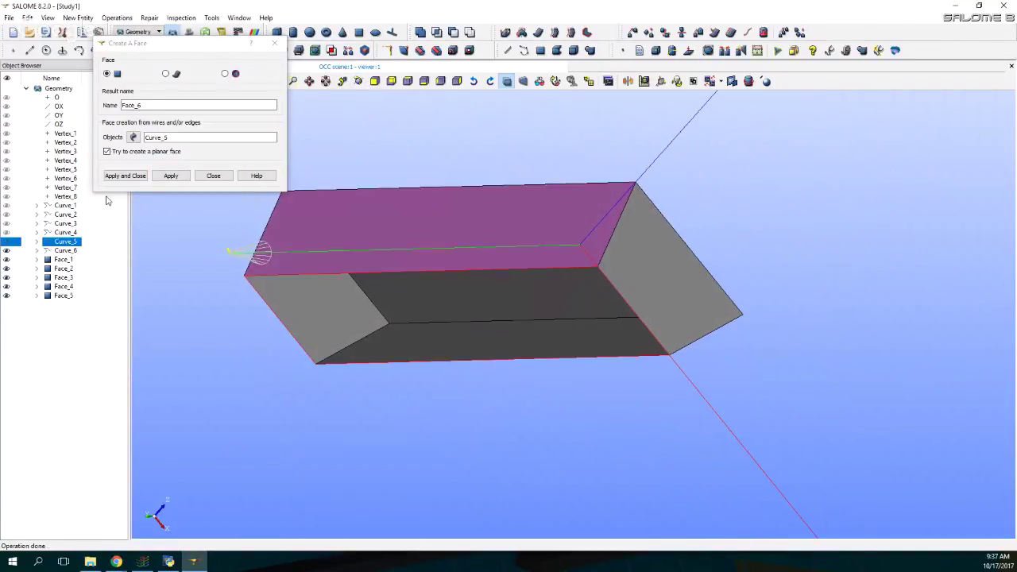
pyautogui.click(70, 251)
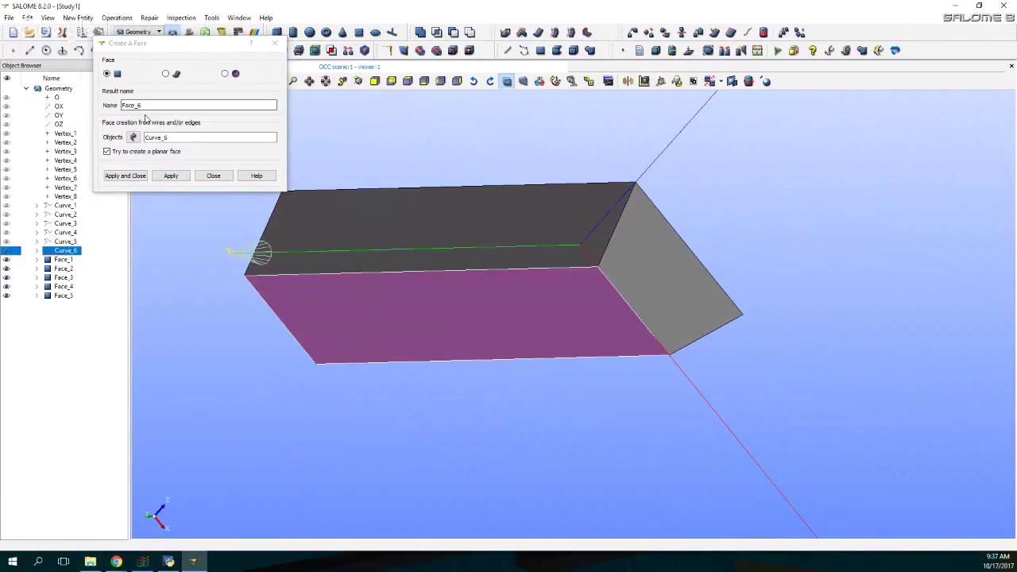
pyautogui.click(136, 175)
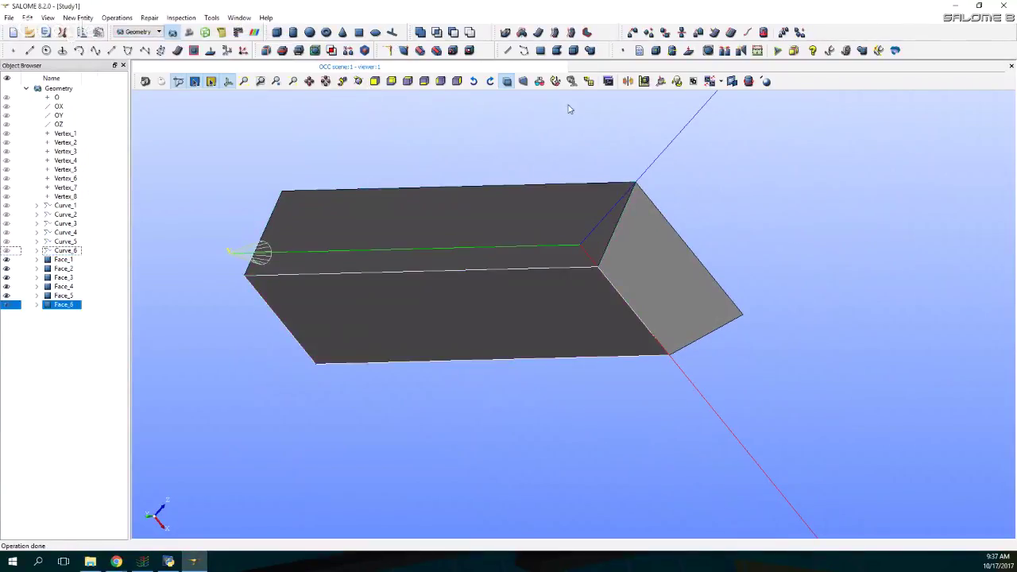
pyautogui.click(358, 81)
pyautogui.moveTo(461, 233); pyautogui.dragTo(146, 195)
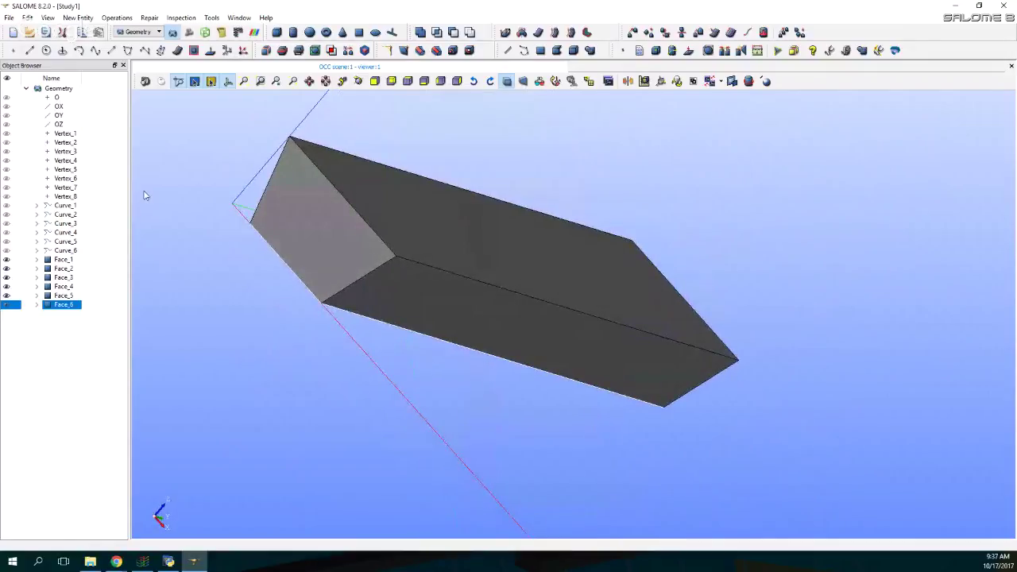
pyautogui.click(71, 261)
pyautogui.keyDown('shift'); pyautogui.click(69, 269); pyautogui.keyUp('shift')
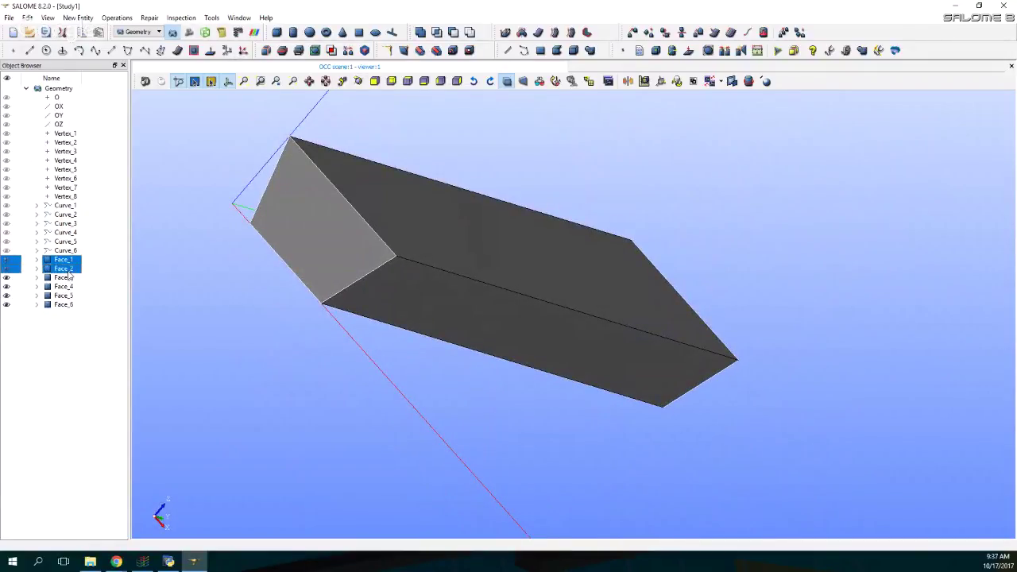
pyautogui.moveTo(102, 347); pyautogui.dragTo(37, 255)
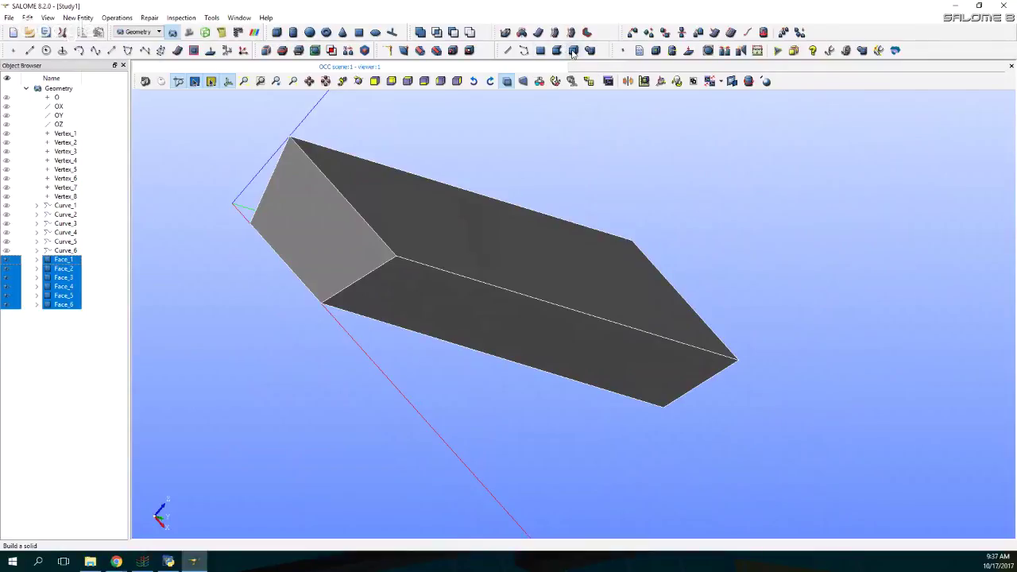
pyautogui.click(573, 51)
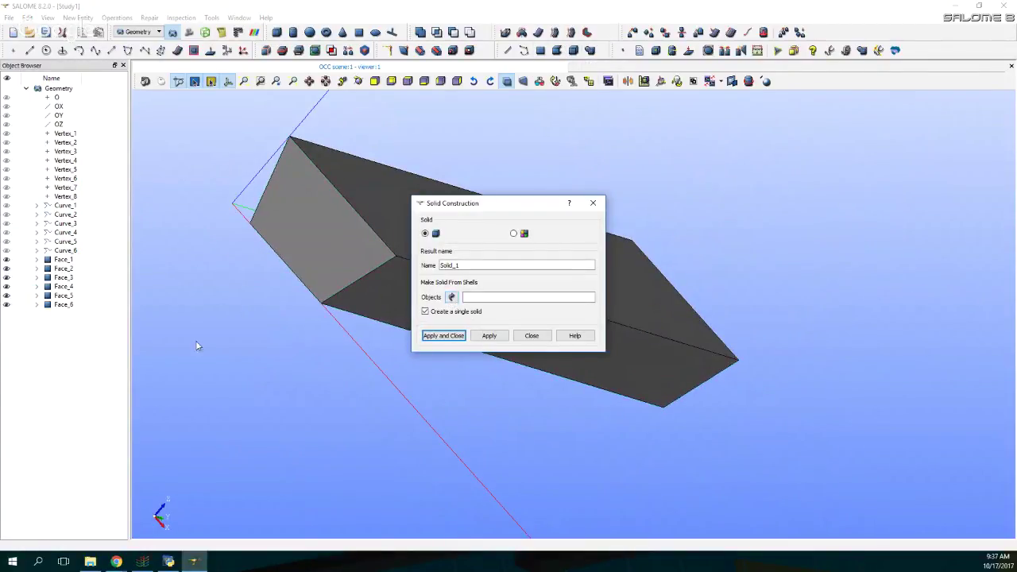
pyautogui.click(63, 260)
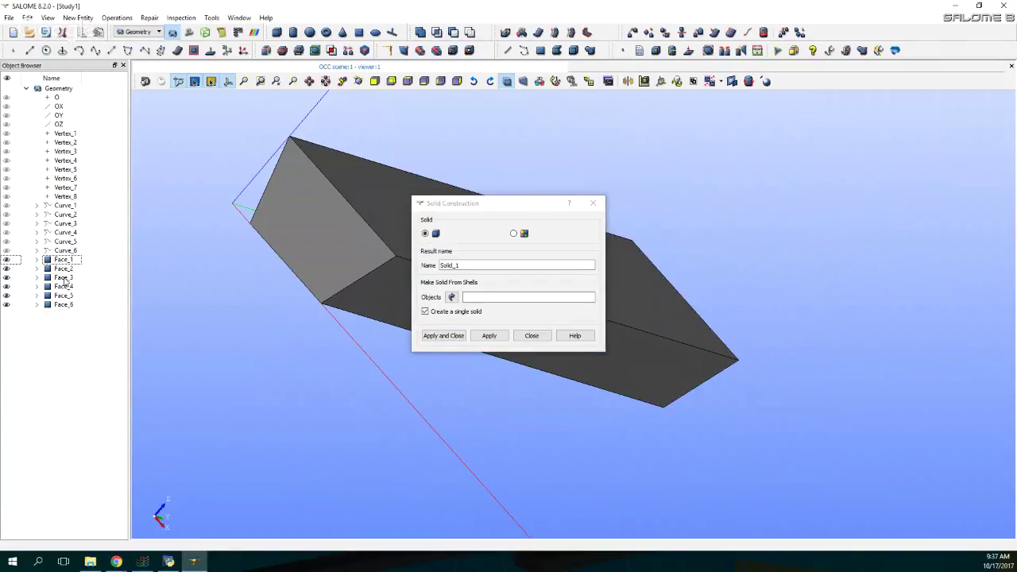
pyautogui.click(63, 271)
pyautogui.click(453, 297)
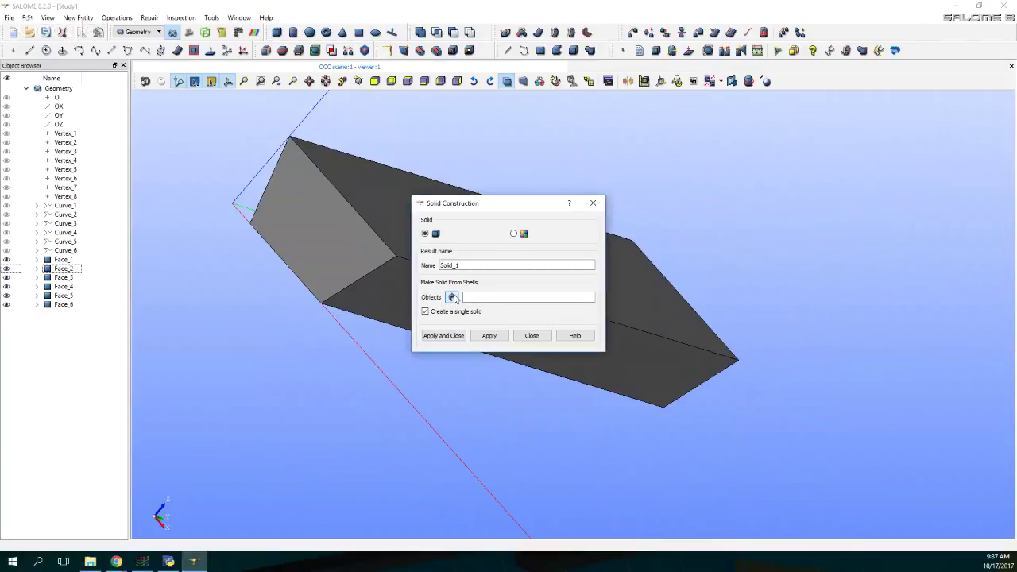
pyautogui.click(62, 260)
pyautogui.doubleClick(52, 277)
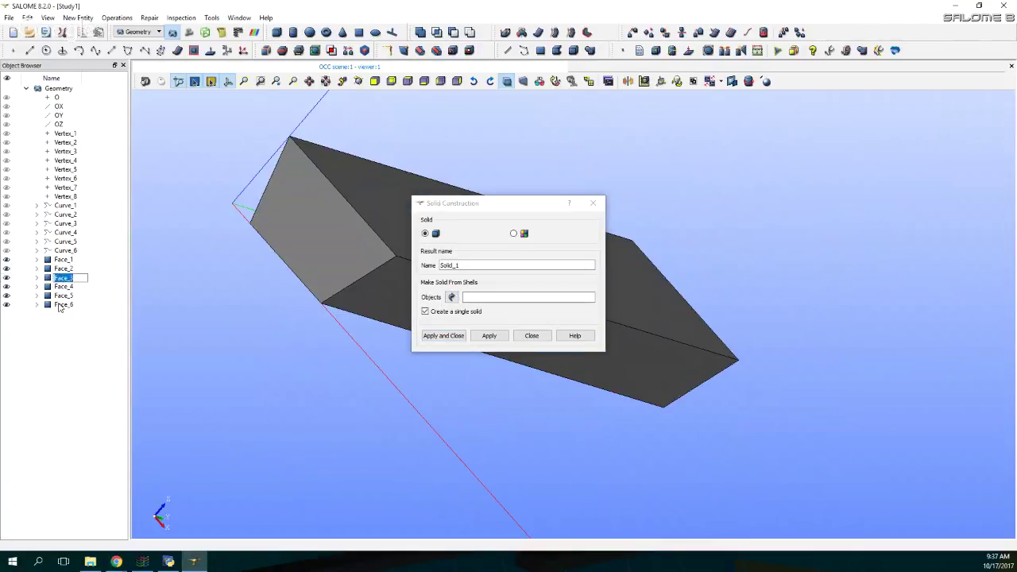
pyautogui.click(62, 305)
pyautogui.click(592, 203)
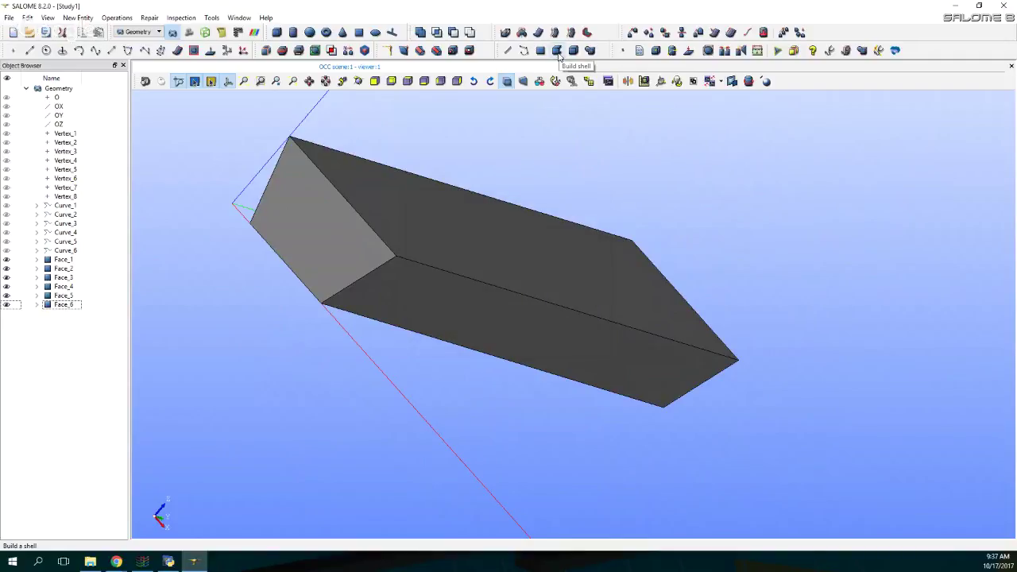
# - Build a shell from the six channel faces, Face_1 to Face_6
pyautogui.click(557, 51)
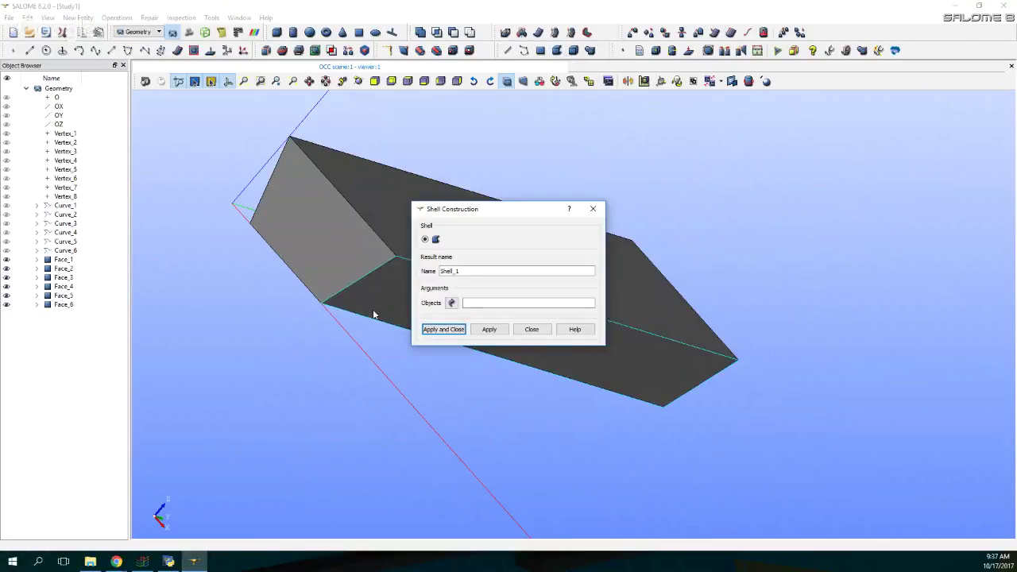
pyautogui.moveTo(52, 263); pyautogui.dragTo(61, 309)
pyautogui.click(444, 330)
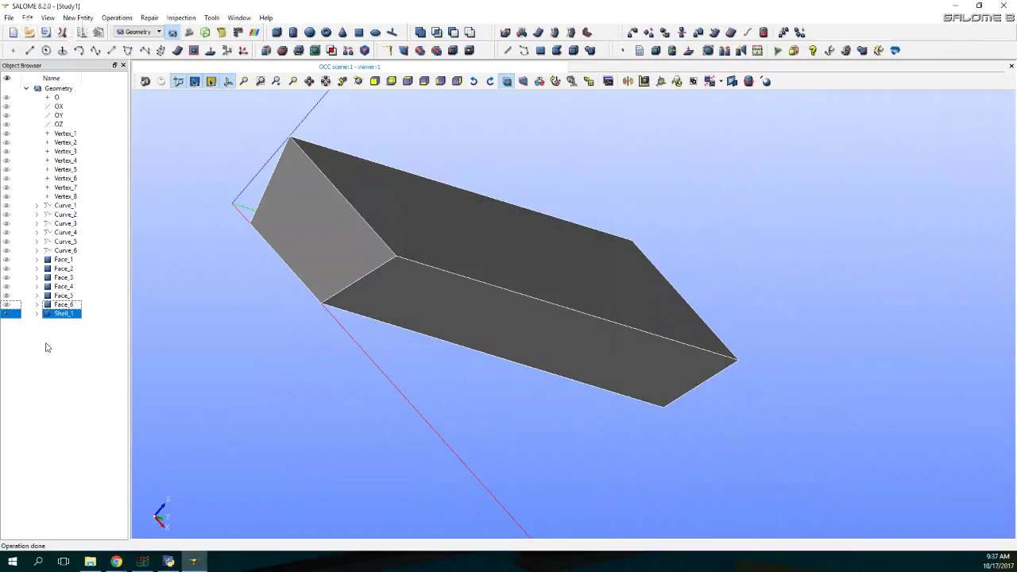
# - Build a single solid from Shell_1, toggle its visibility off and on, and expand its entry in the object tree
pyautogui.click(68, 314)
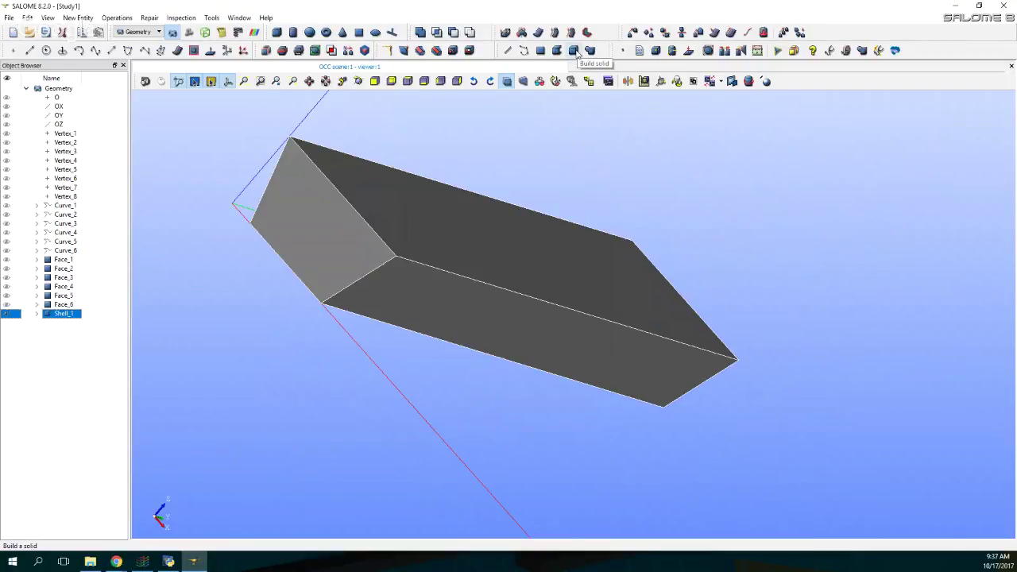
pyautogui.click(573, 51)
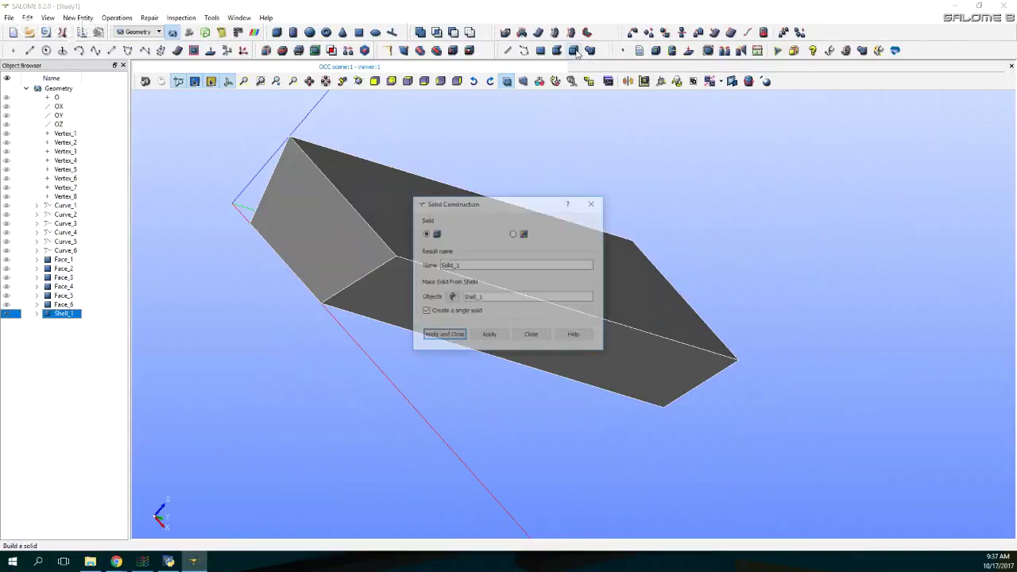
pyautogui.click(444, 335)
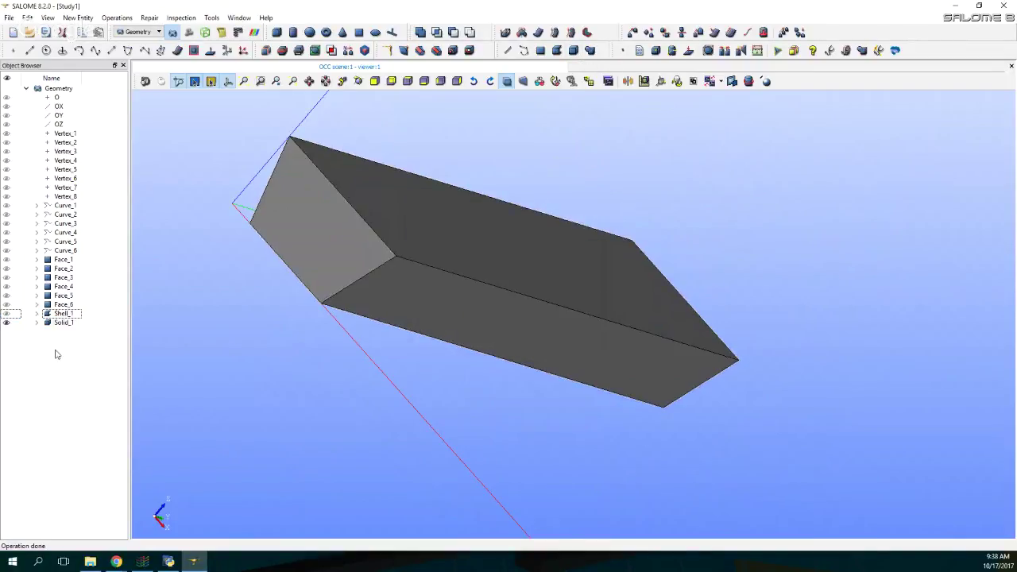
pyautogui.click(58, 323)
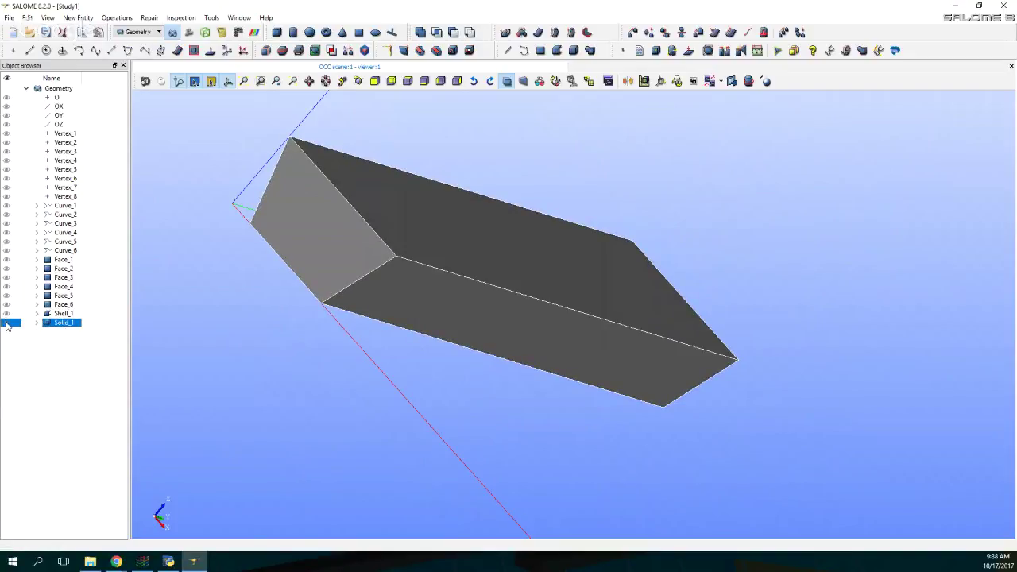
pyautogui.click(7, 323)
pyautogui.click(7, 323)
pyautogui.click(37, 323)
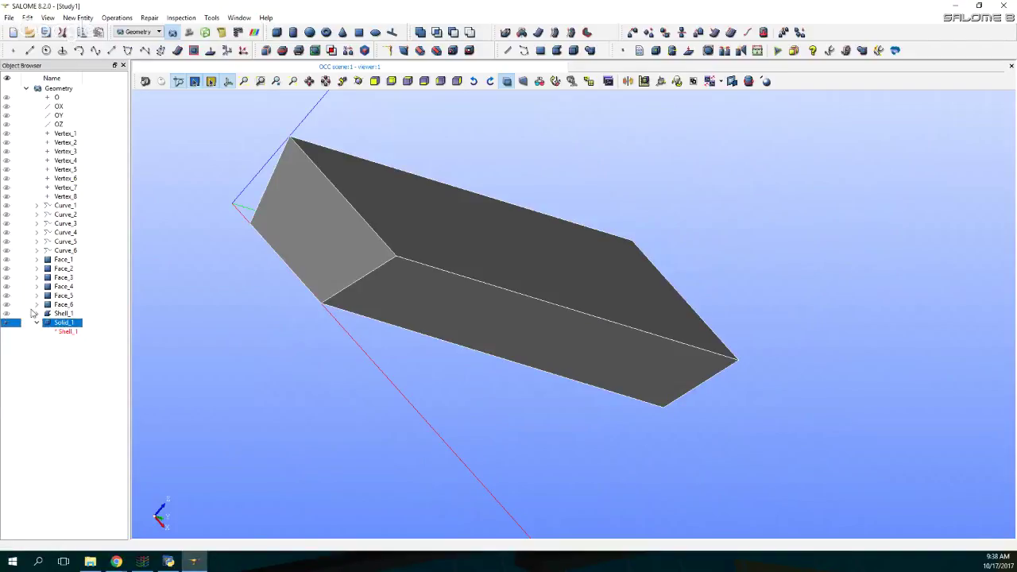
# - Create a point at X -2, Y 5, Z 0.5 as the first corner of the intake
pyautogui.click(358, 82)
pyautogui.moveTo(424, 278); pyautogui.dragTo(690, 371)
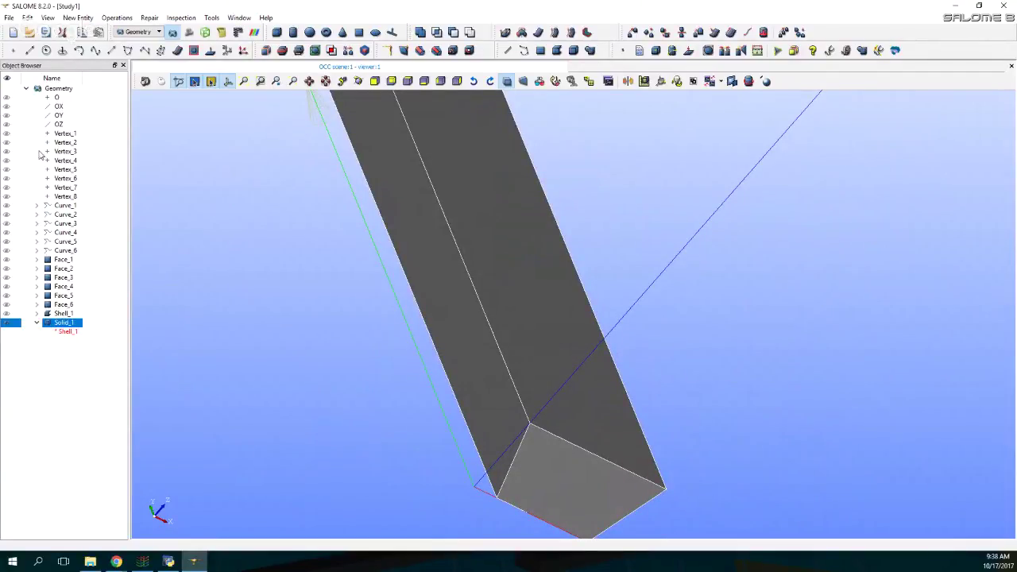
pyautogui.click(12, 51)
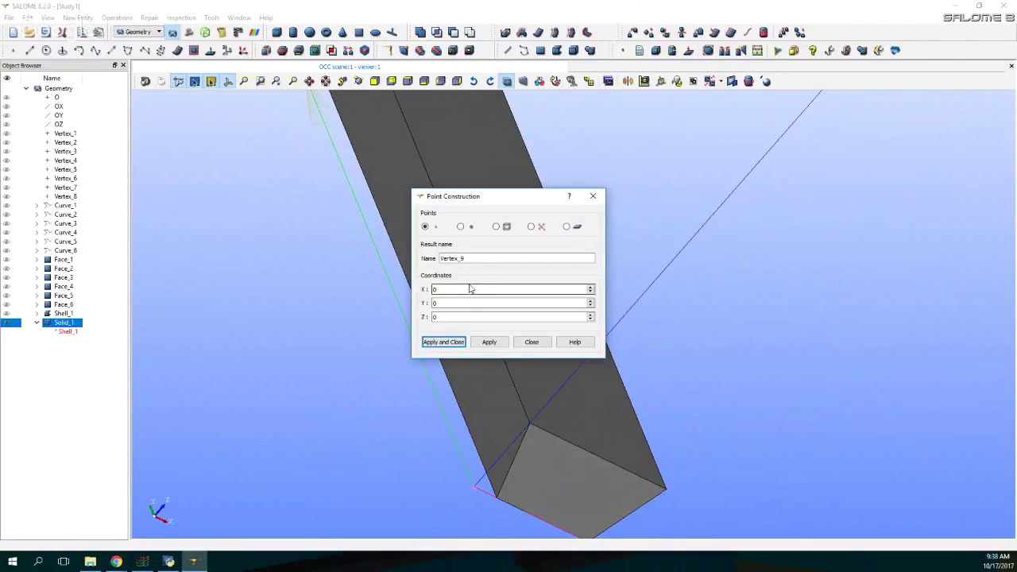
pyautogui.moveTo(469, 289); pyautogui.dragTo(387, 278)
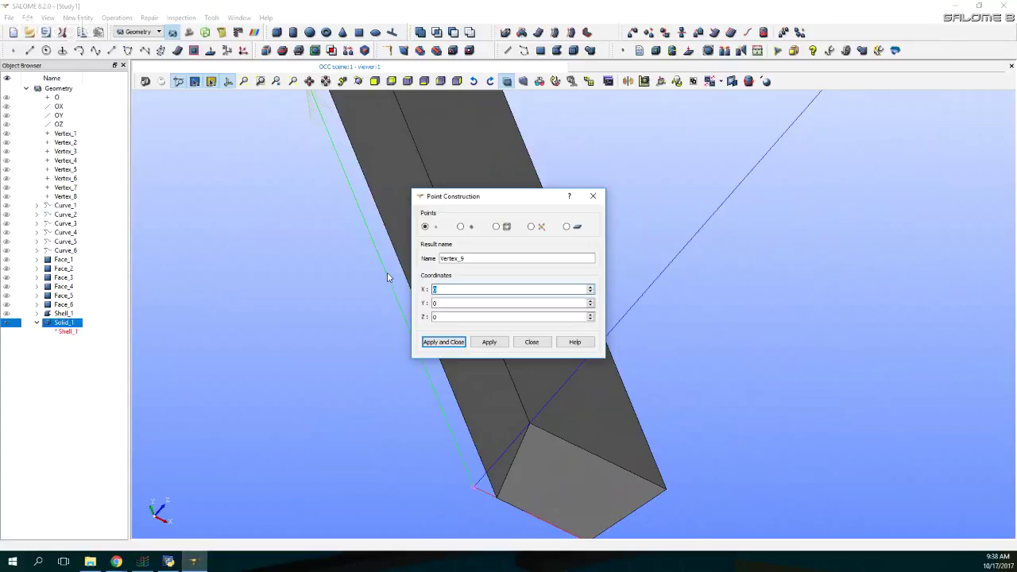
pyautogui.press('BackSpace')
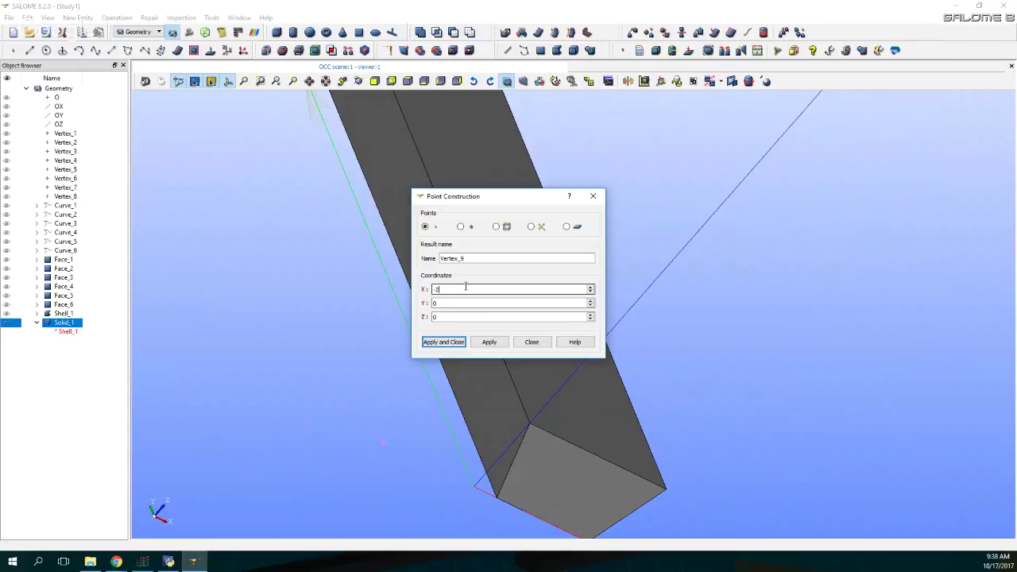
pyautogui.moveTo(447, 302); pyautogui.dragTo(402, 296)
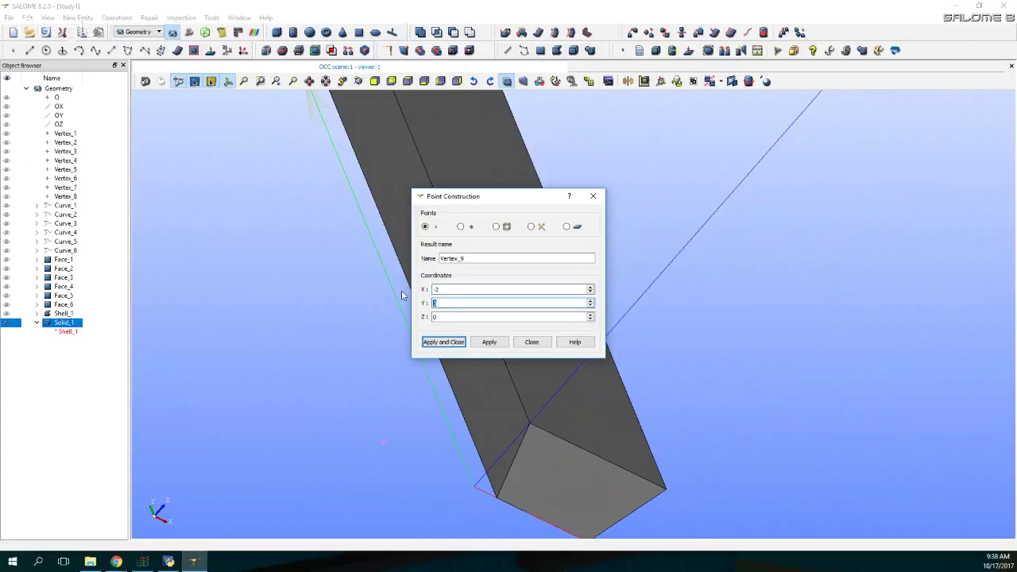
pyautogui.write('5')
pyautogui.press('Tab')
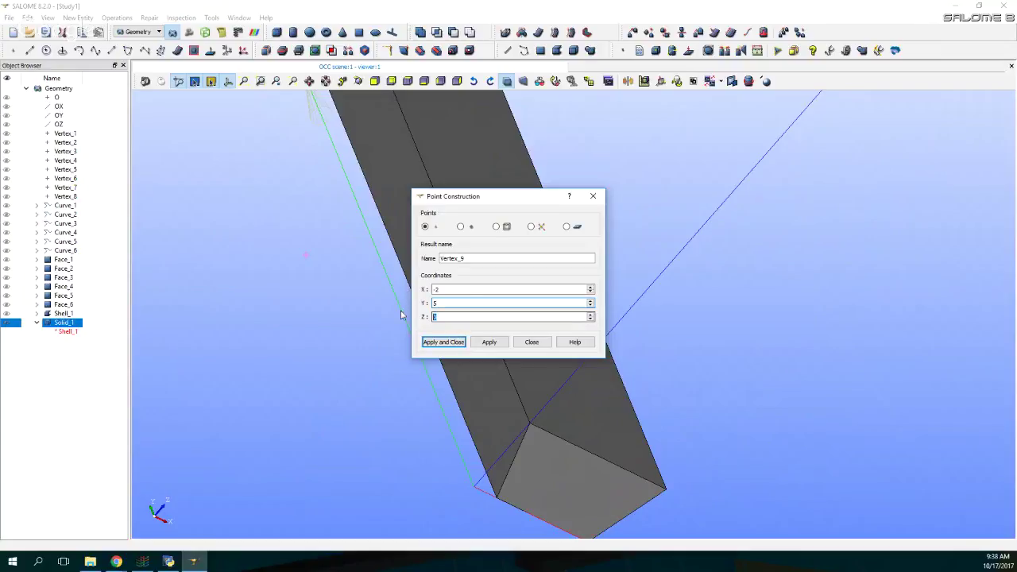
pyautogui.write('0.5')
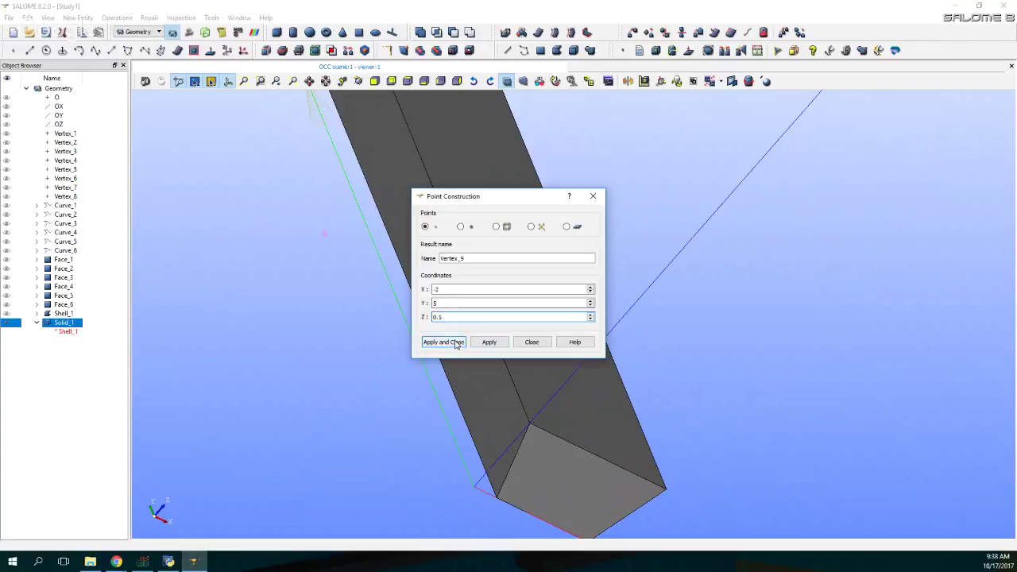
pyautogui.click(487, 343)
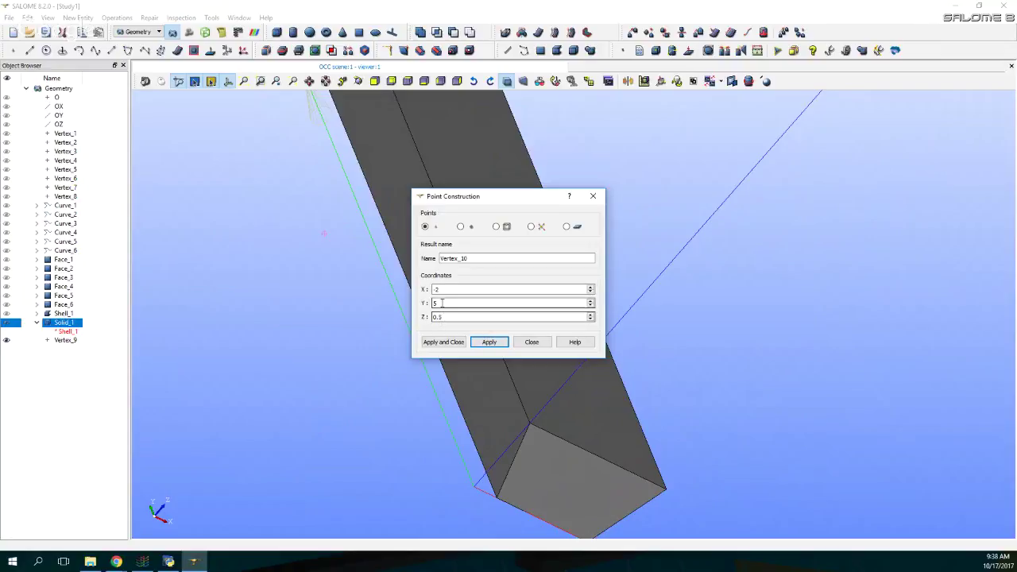
# - Create a second intake corner point at X 1.5, Y 6, Z 1 and close the point dialog
pyautogui.moveTo(446, 290); pyautogui.dragTo(427, 290)
pyautogui.write('1.5')
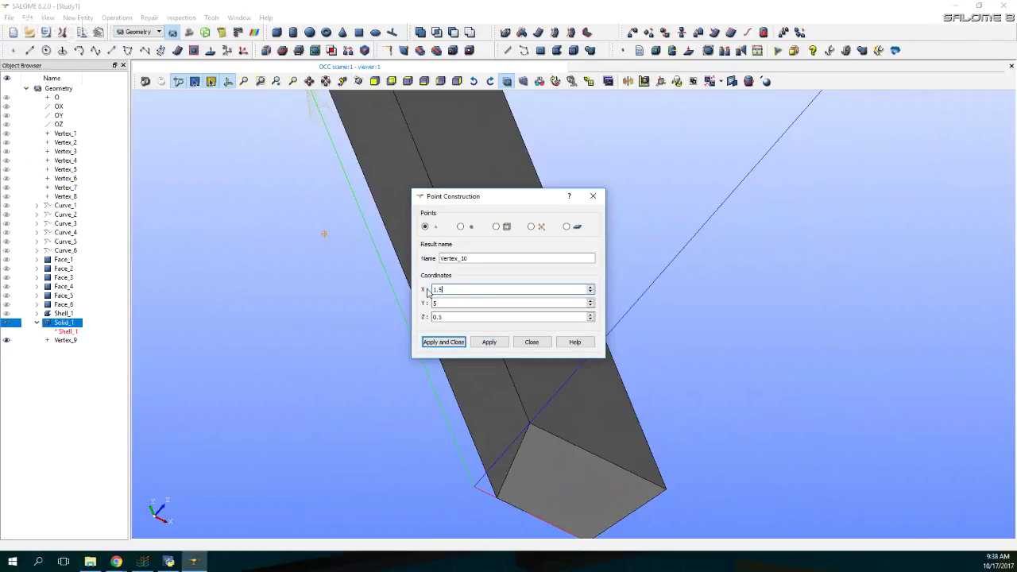
pyautogui.press('Tab')
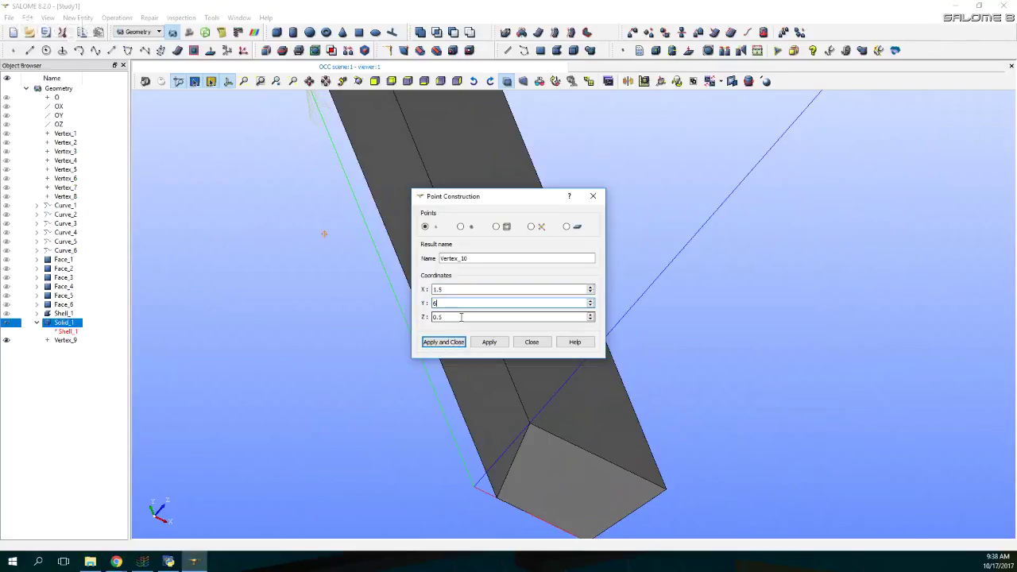
pyautogui.press('Tab')
pyautogui.write('1.')
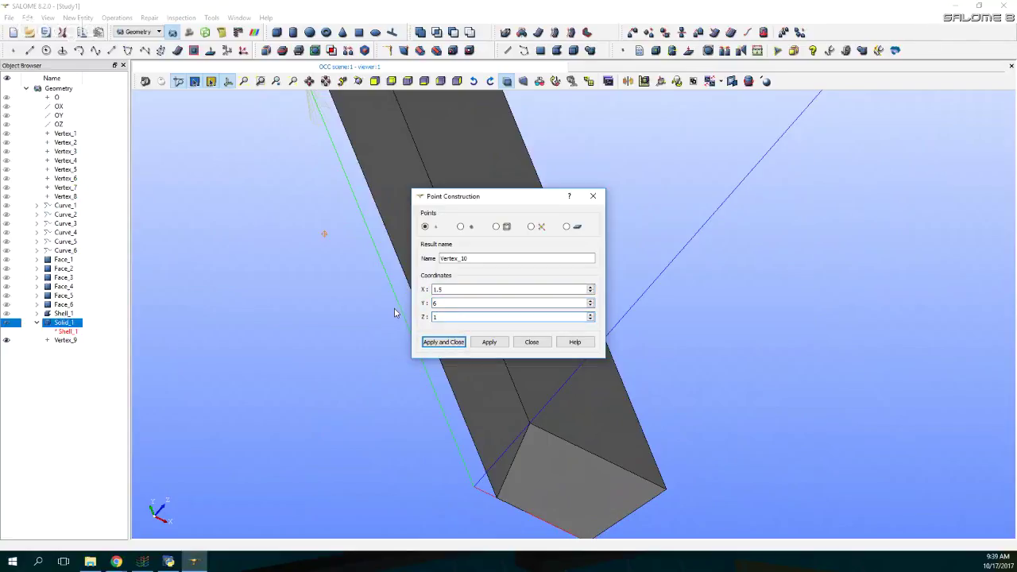
pyautogui.click(443, 343)
# - Build a box using Vertex_9 and Vertex_10 as its diagonal points
pyautogui.click(342, 82)
pyautogui.moveTo(551, 315); pyautogui.dragTo(261, 298)
pyautogui.click(76, 342)
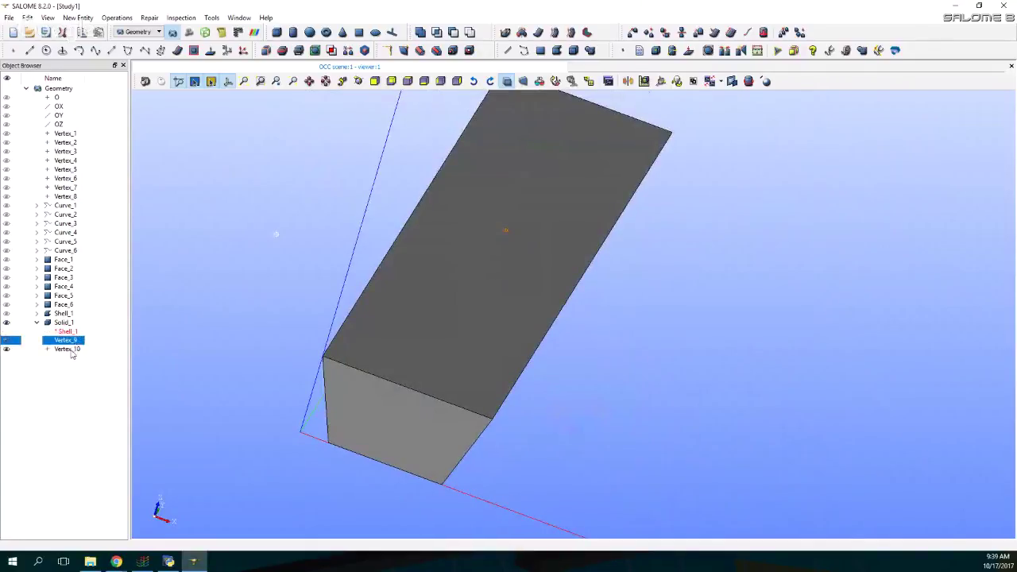
pyautogui.keyDown('shift'); pyautogui.click(69, 353); pyautogui.keyUp('shift')
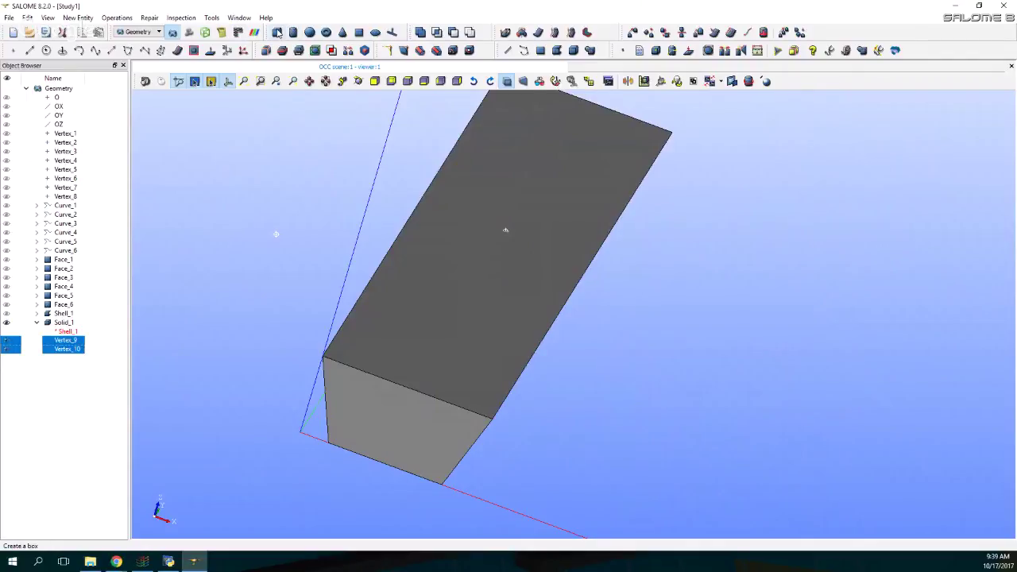
pyautogui.click(277, 32)
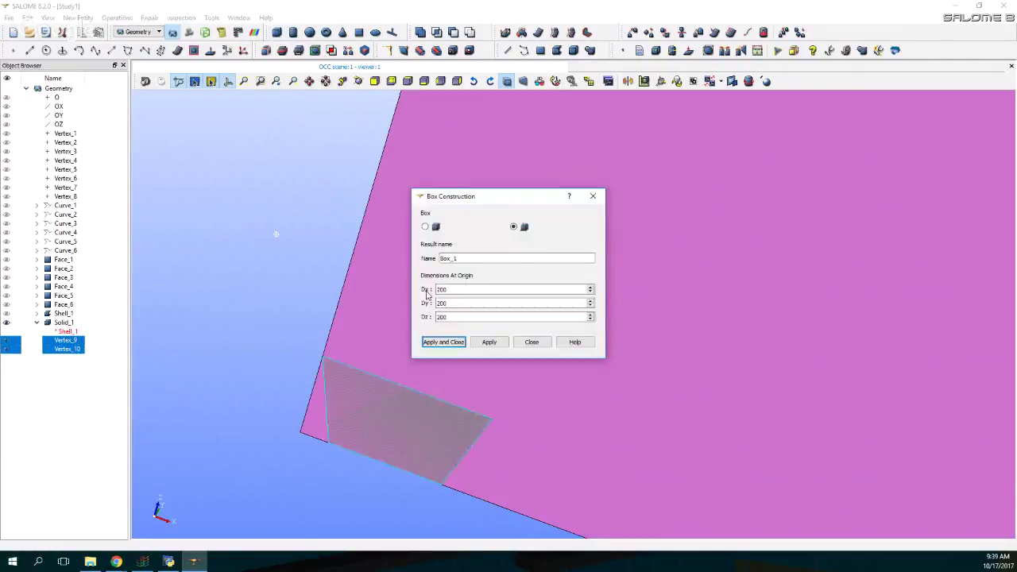
pyautogui.click(425, 226)
pyautogui.click(67, 340)
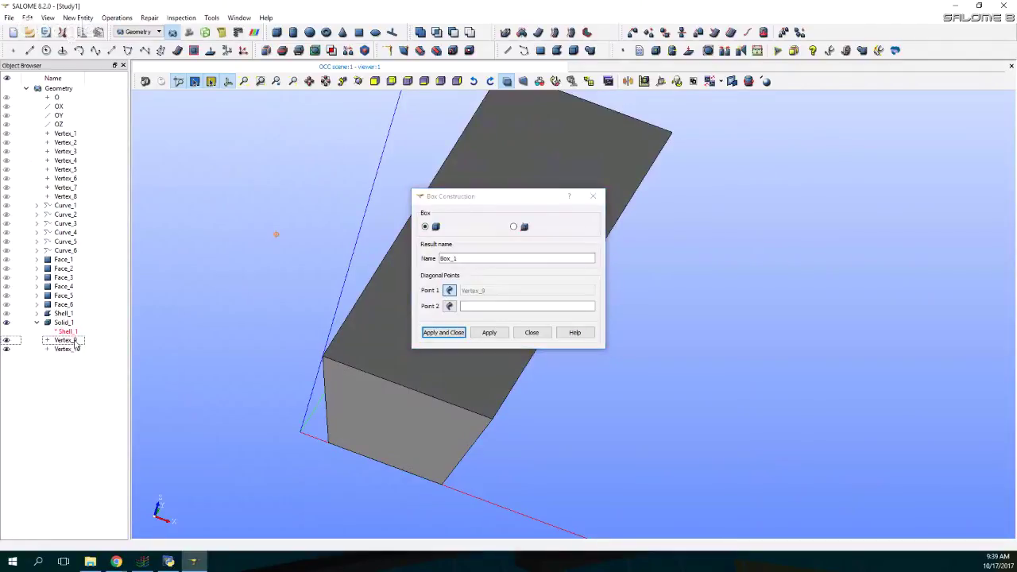
pyautogui.click(70, 349)
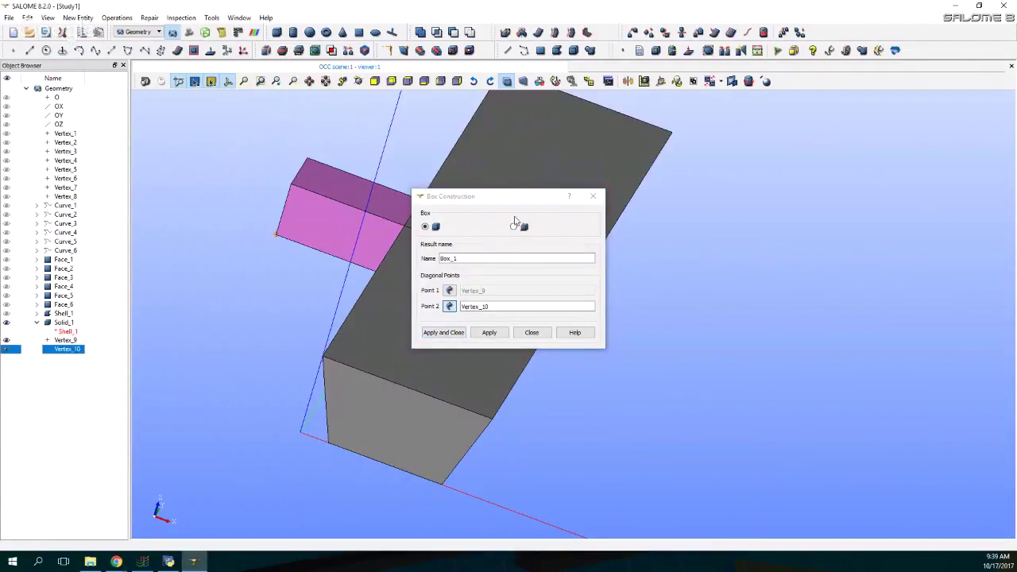
pyautogui.moveTo(512, 197); pyautogui.dragTo(827, 192)
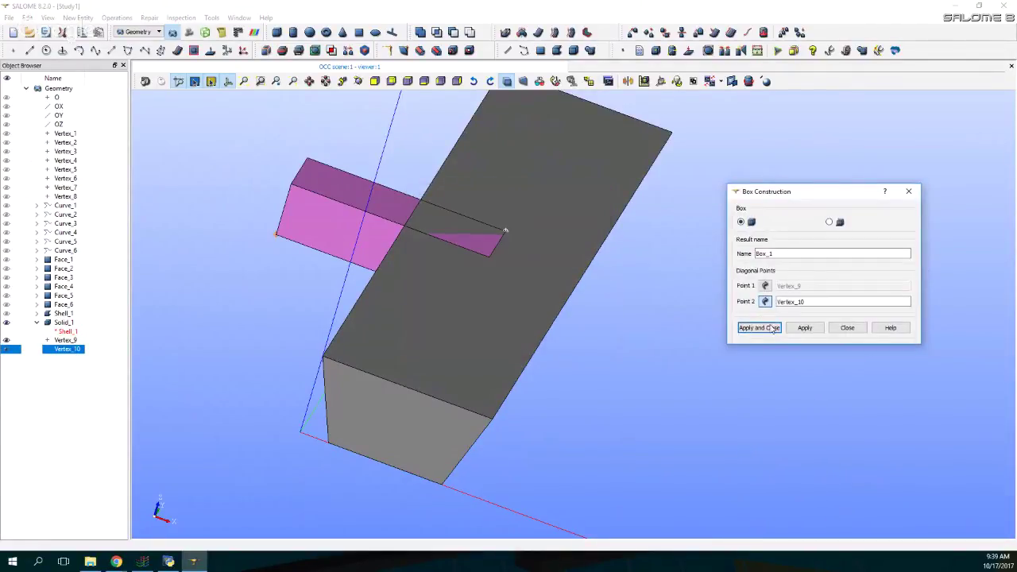
pyautogui.click(768, 328)
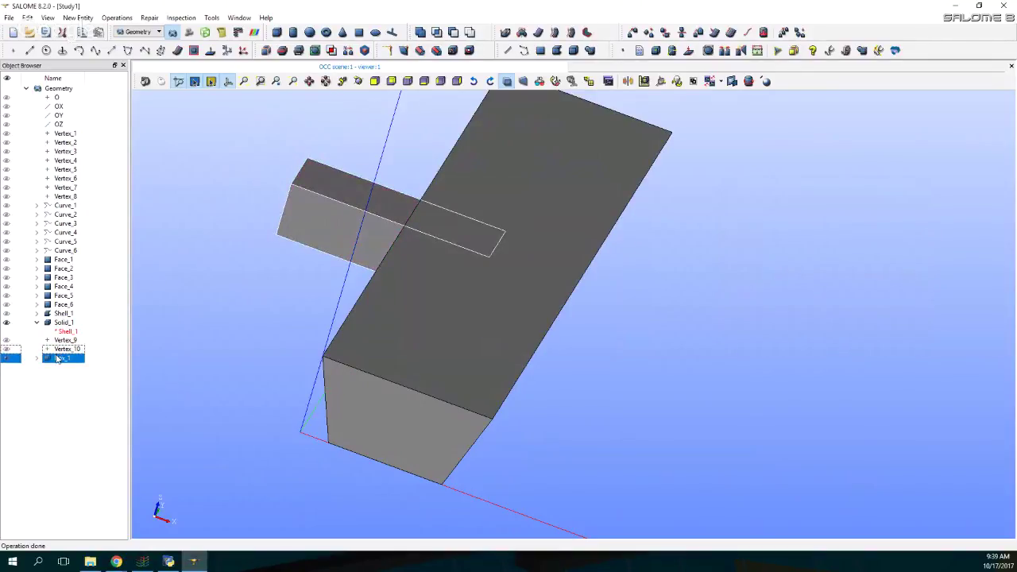
# - Fuse Solid_1 and Box_1 into one shape, with self-intersection detection and extra edge removal enabled
pyautogui.click(63, 323)
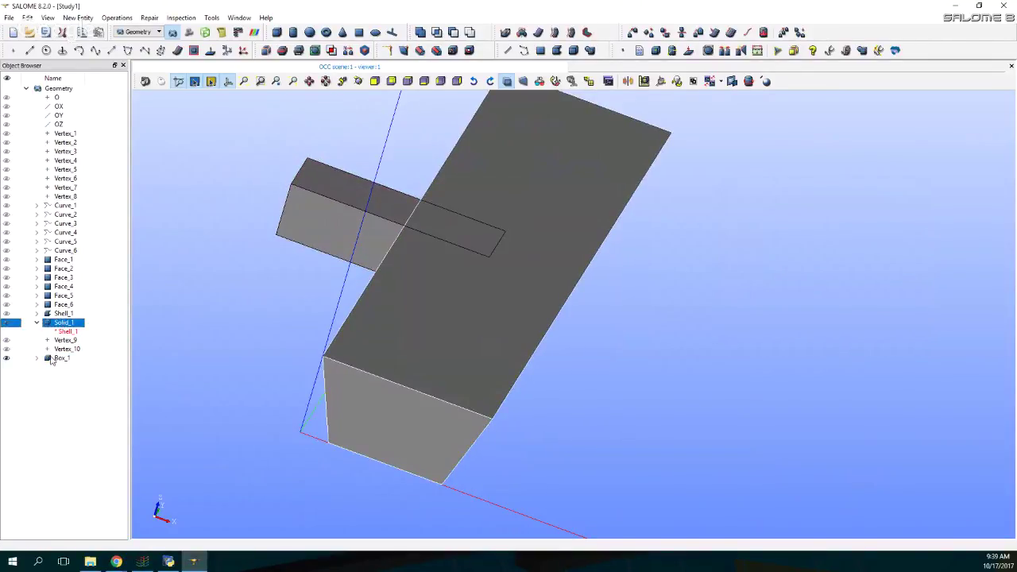
pyautogui.keyDown('ctrl'); pyautogui.click(51, 359); pyautogui.keyUp('ctrl')
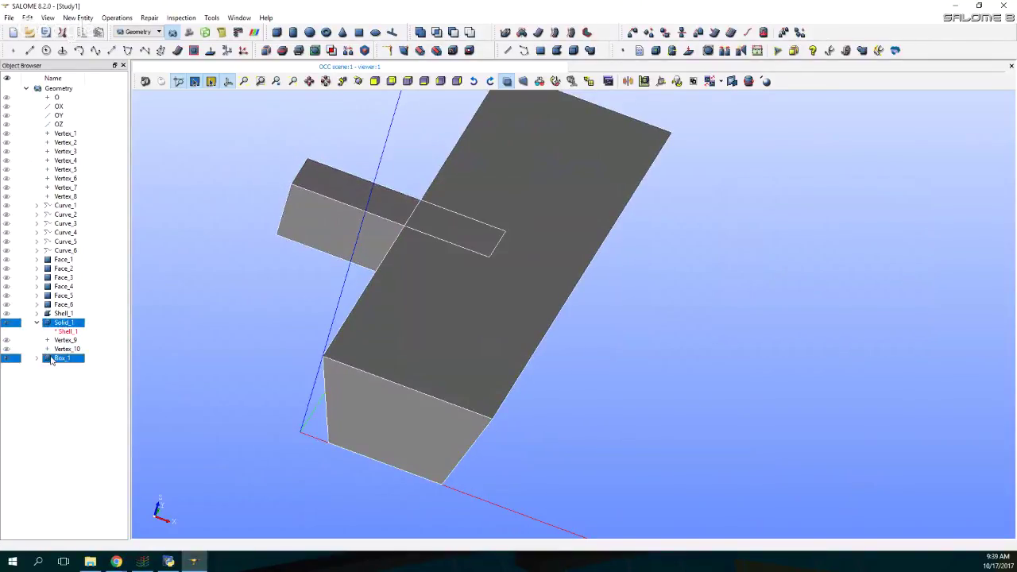
pyautogui.click(358, 84)
pyautogui.moveTo(482, 336); pyautogui.dragTo(543, 326)
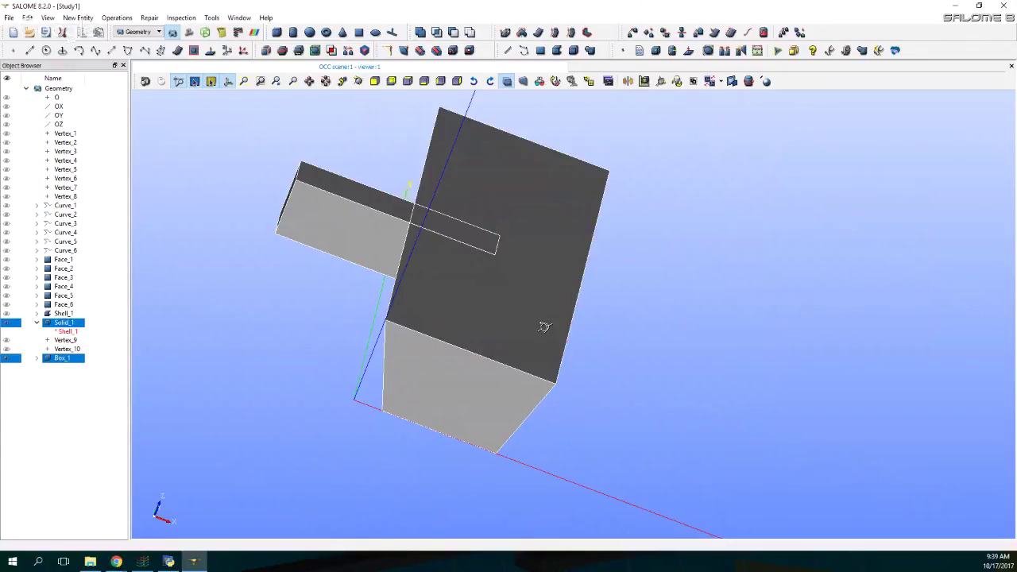
pyautogui.click(420, 33)
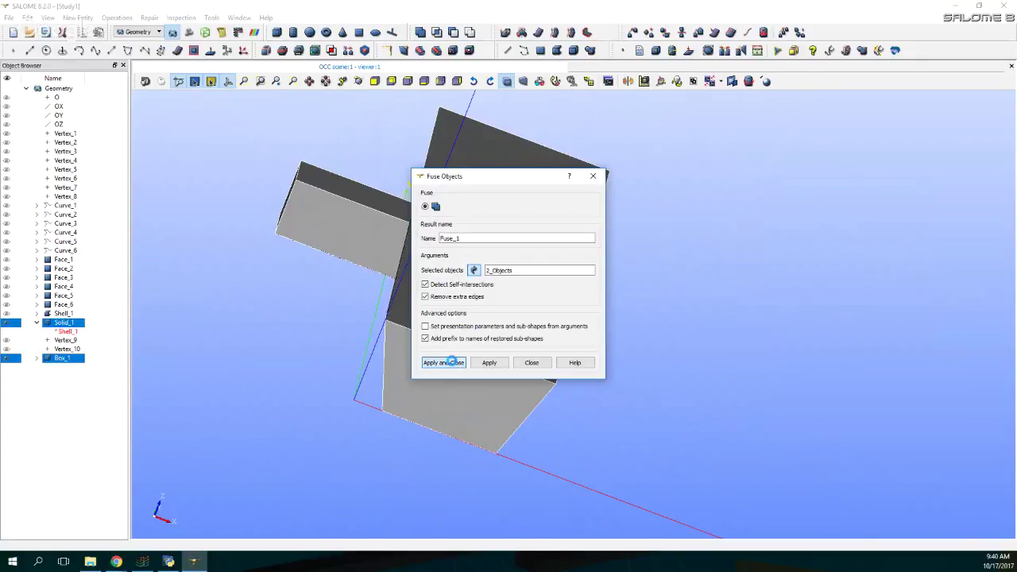
pyautogui.click(452, 363)
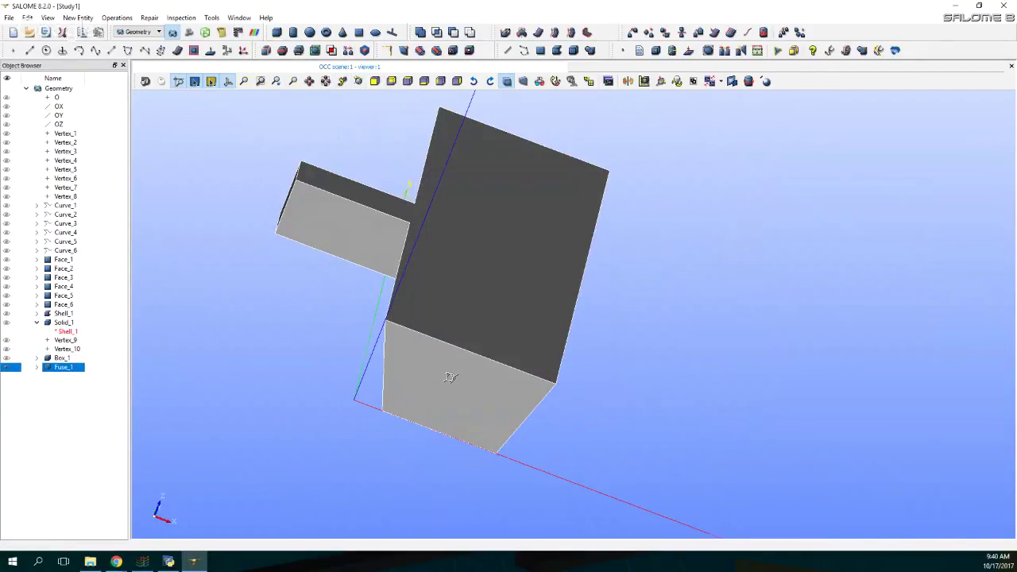
pyautogui.moveTo(450, 378); pyautogui.dragTo(586, 394)
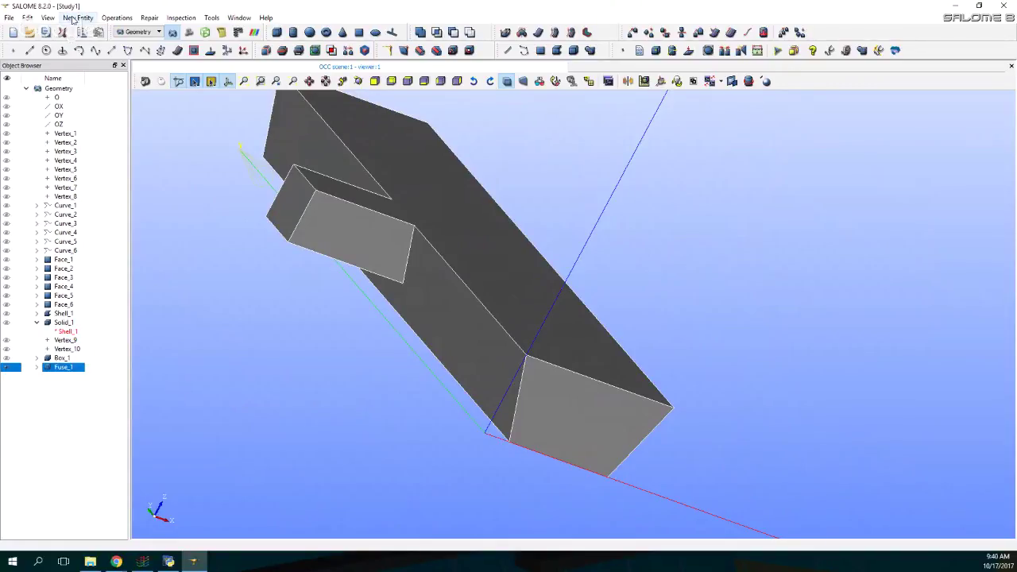
# - Start saving the study and browse to the D:\SimulacionOpenFOAM folder as its location
pyautogui.click(10, 18)
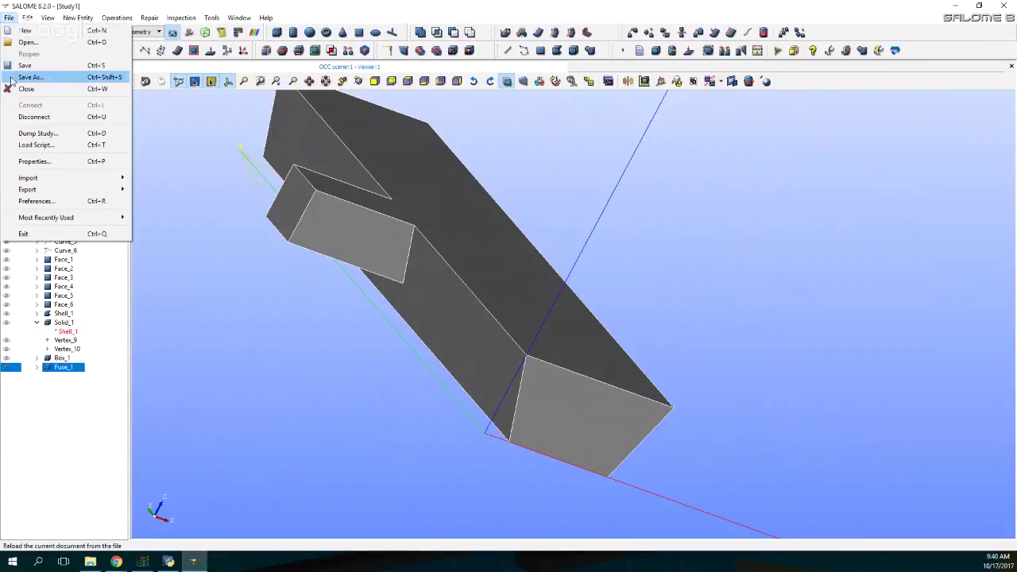
pyautogui.click(26, 66)
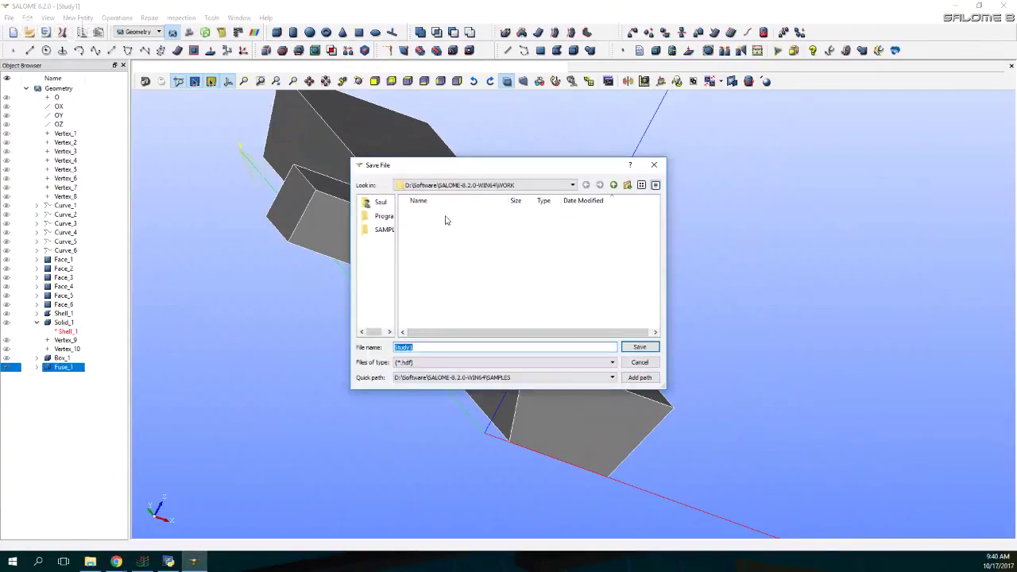
pyautogui.click(613, 185)
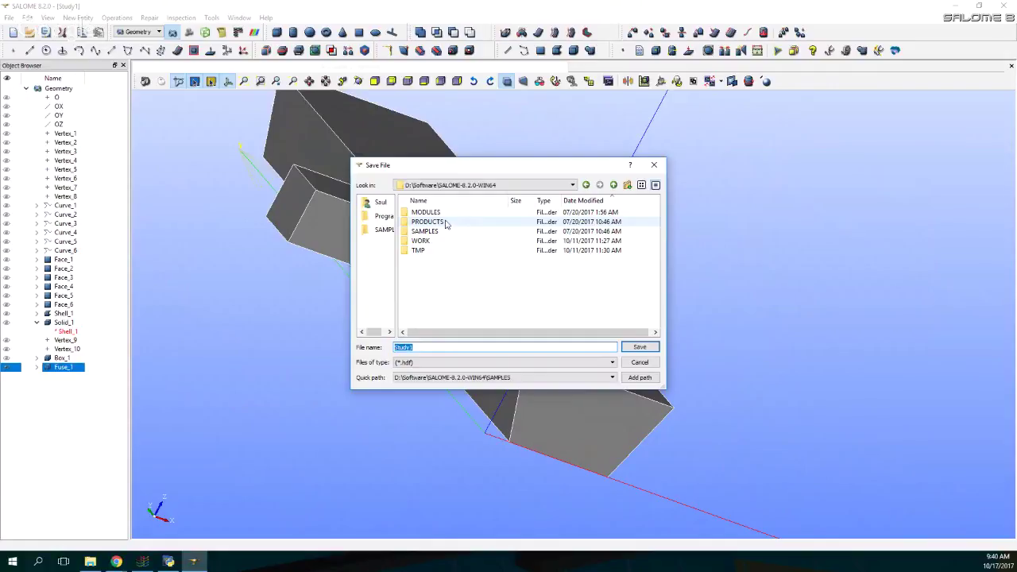
pyautogui.click(613, 186)
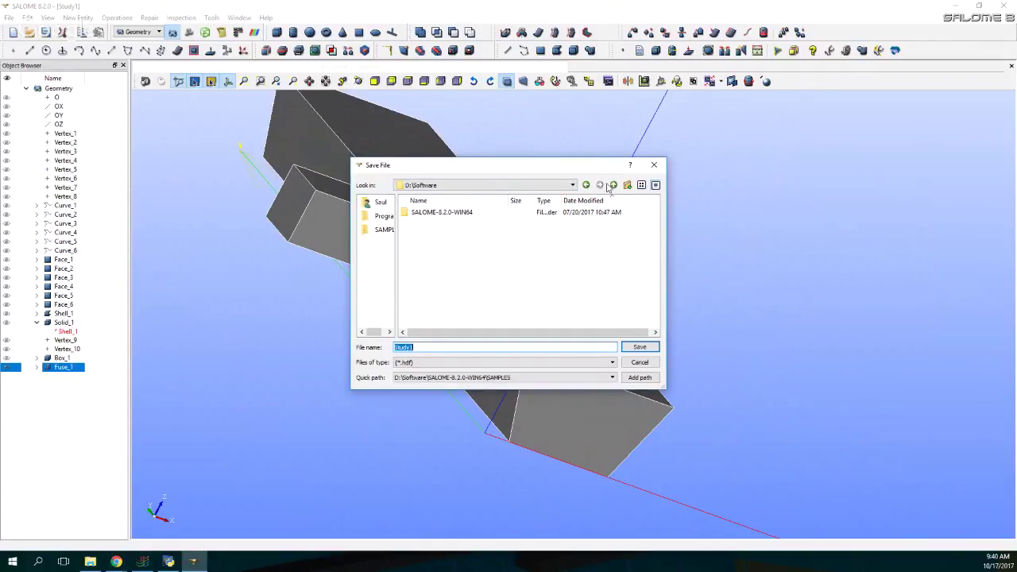
pyautogui.click(613, 185)
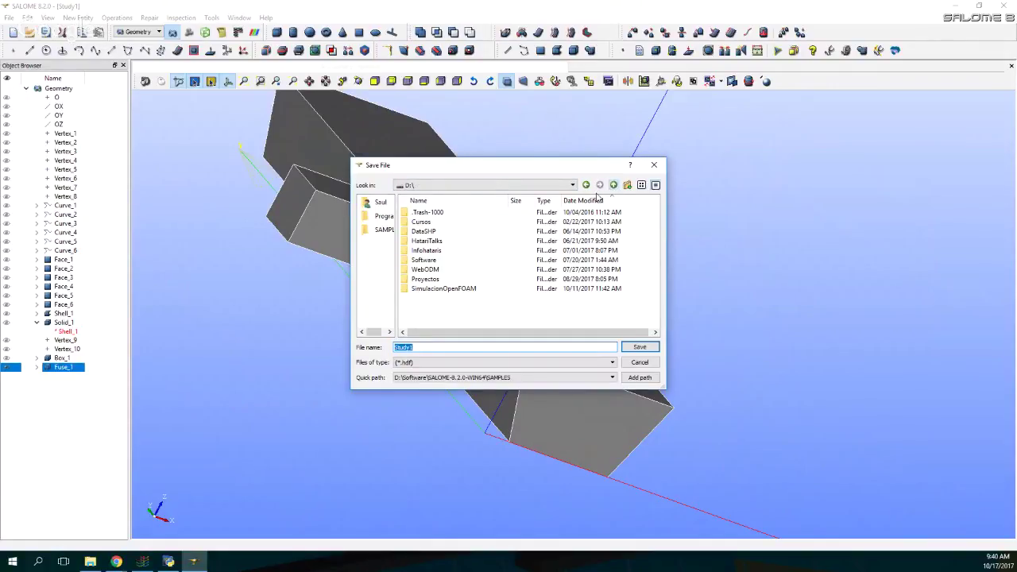
pyautogui.doubleClick(436, 290)
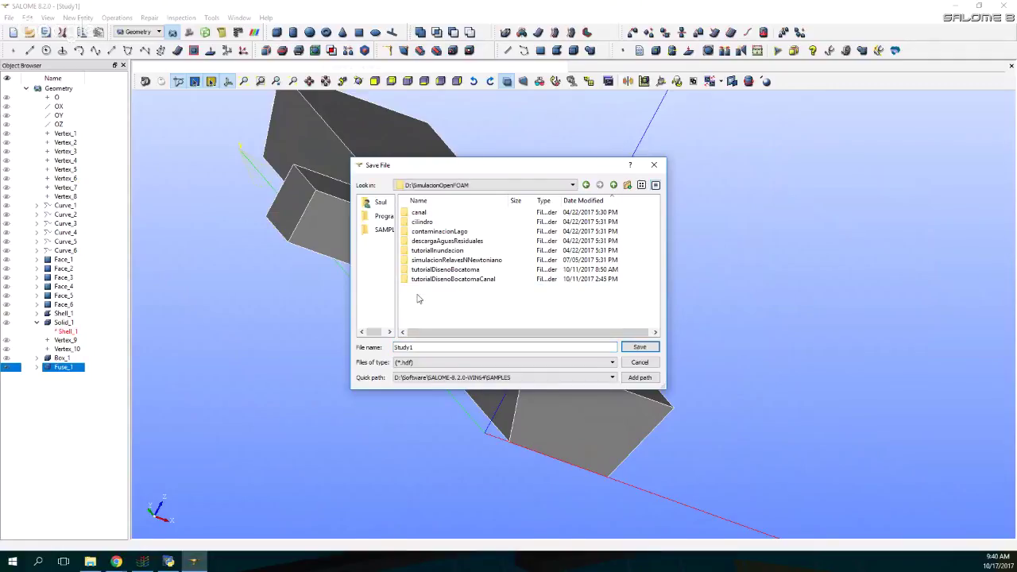
# - Create a new folder named tutorialWaterIntake inside SimulacionOpenFOAM
pyautogui.rightClick(420, 298)
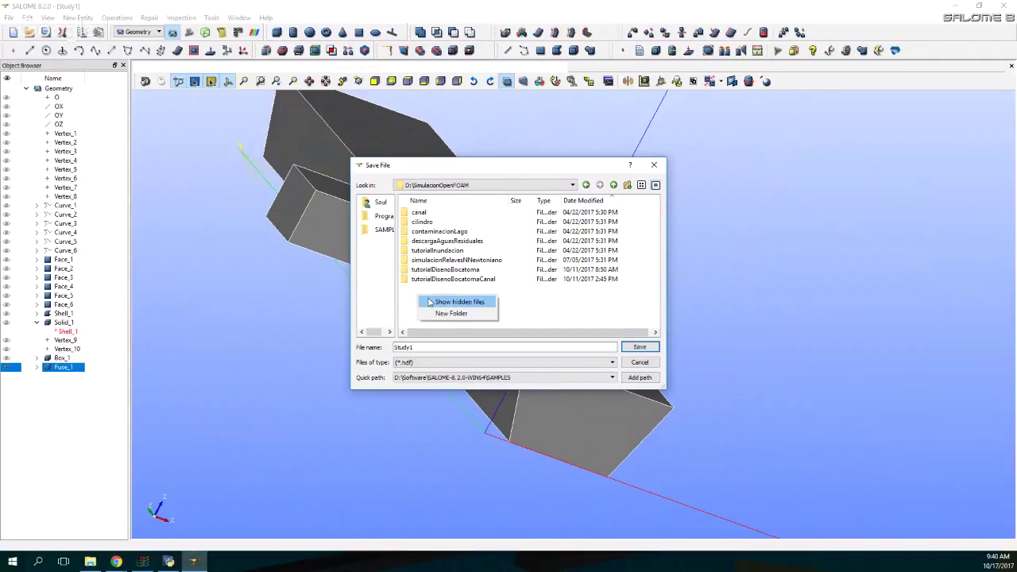
pyautogui.click(441, 315)
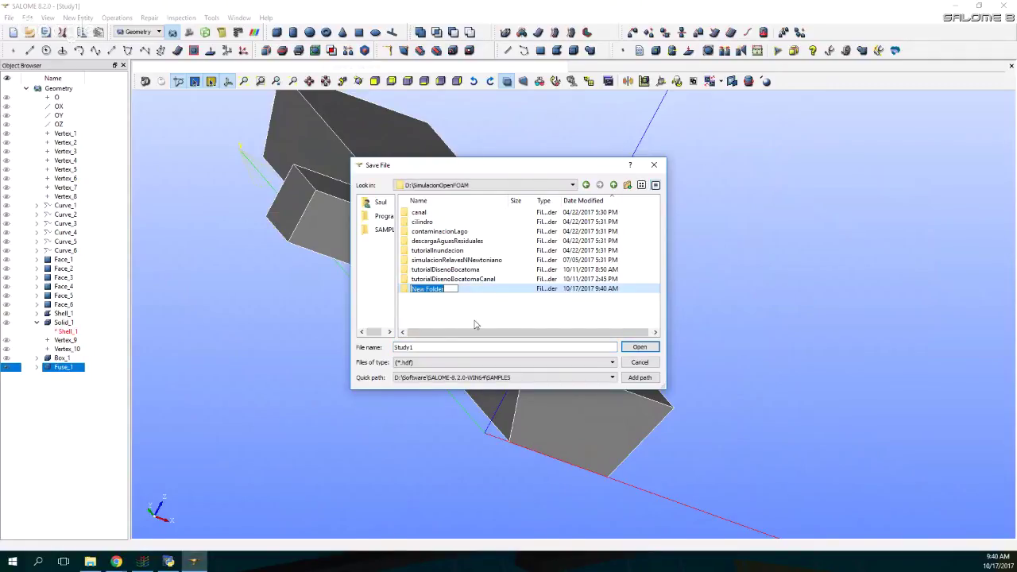
pyautogui.write('tutu')
pyautogui.write('rialWater')
pyautogui.write('Intake')
pyautogui.press('Return')
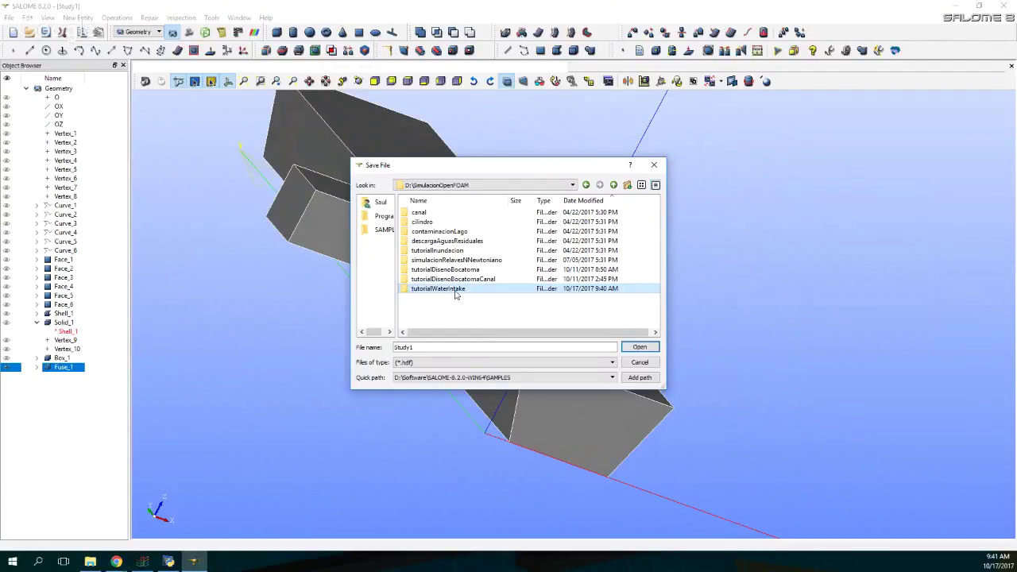
# - Create a folder named Salome inside tutorialWaterIntake and save the study there as Study1
pyautogui.doubleClick(445, 289)
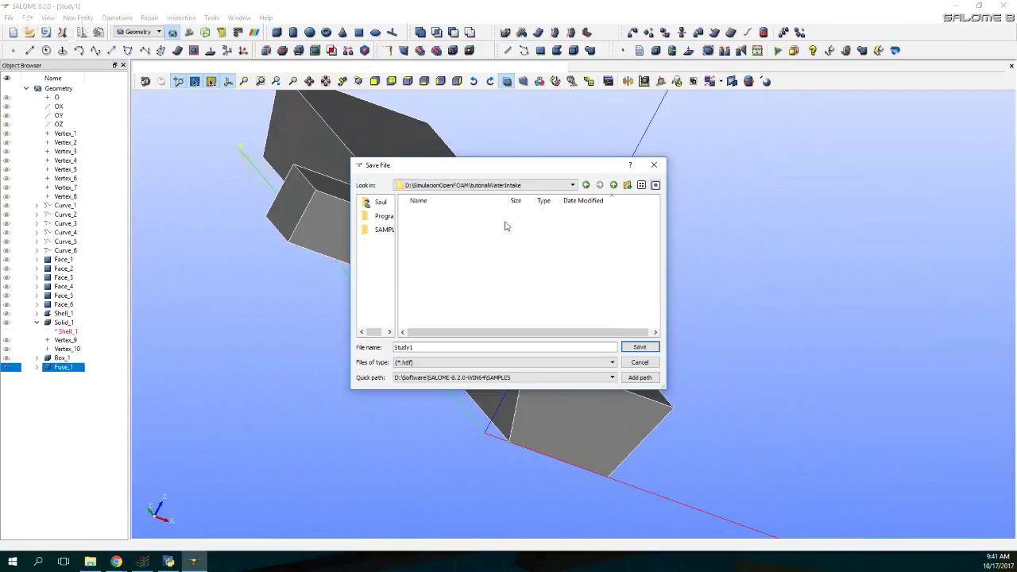
pyautogui.click(627, 185)
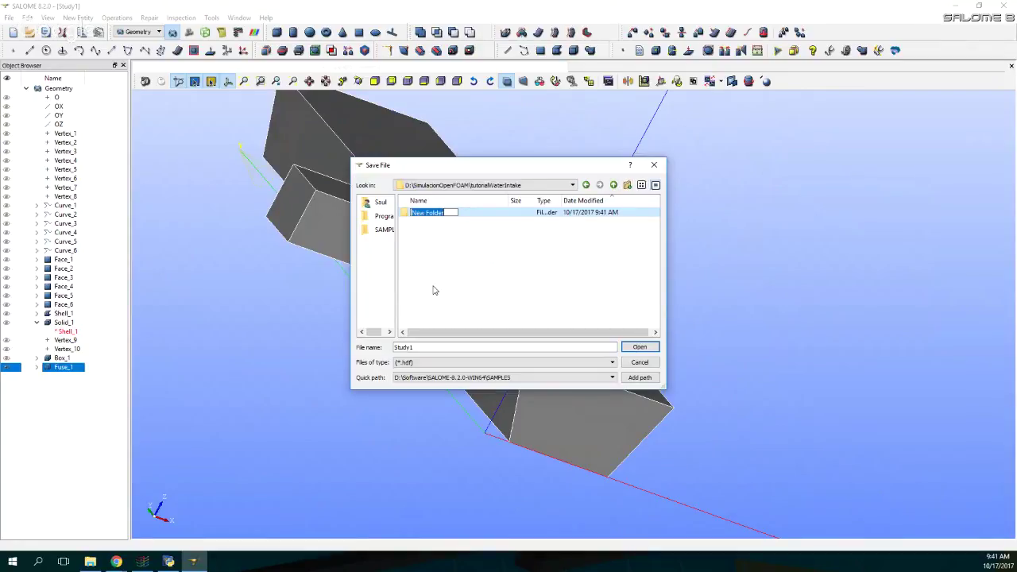
pyautogui.write('Salome')
pyautogui.press('Return')
pyautogui.doubleClick(422, 213)
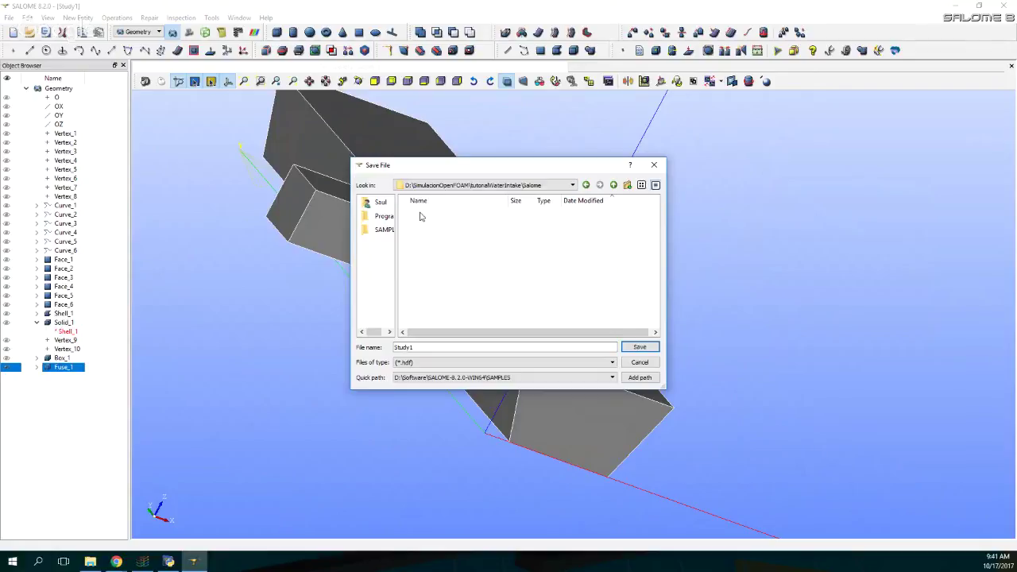
pyautogui.click(452, 347)
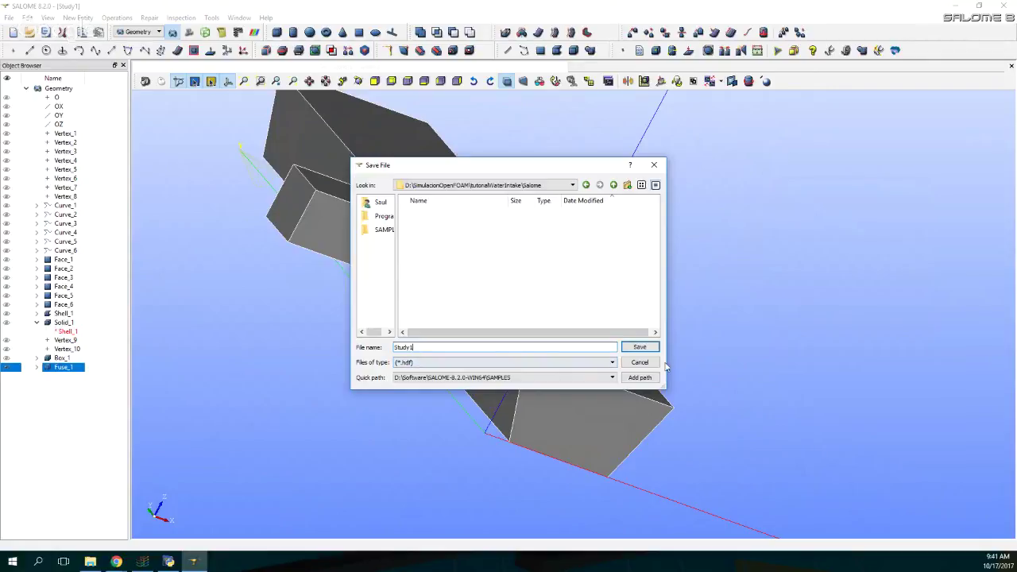
pyautogui.click(638, 347)
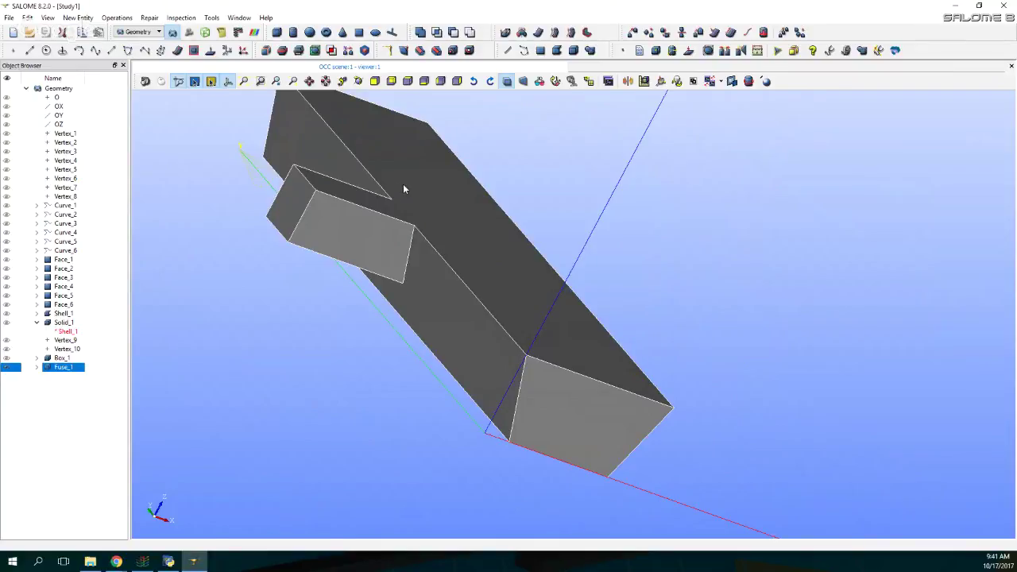
# - Create a face group named atmosphere on Fuse_1 from the large top face of the channel and intake
pyautogui.click(76, 17)
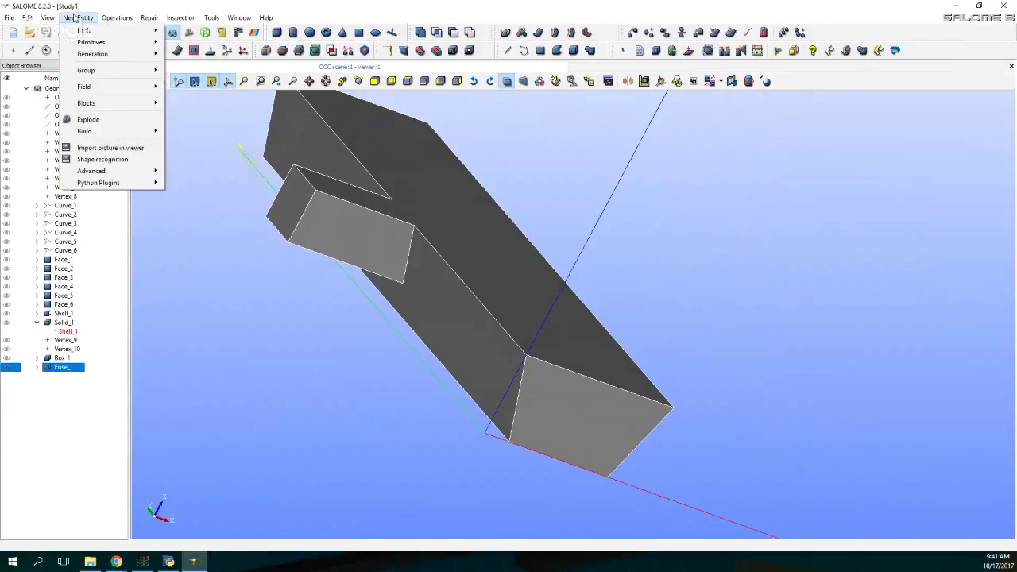
pyautogui.moveTo(99, 74)
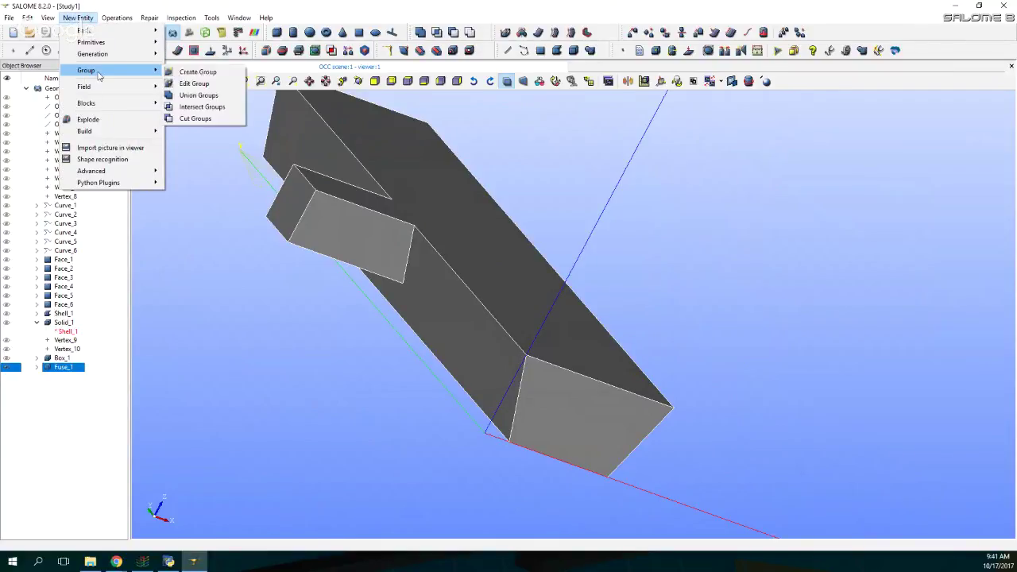
pyautogui.click(205, 71)
pyautogui.moveTo(551, 126); pyautogui.dragTo(861, 110)
pyautogui.click(825, 139)
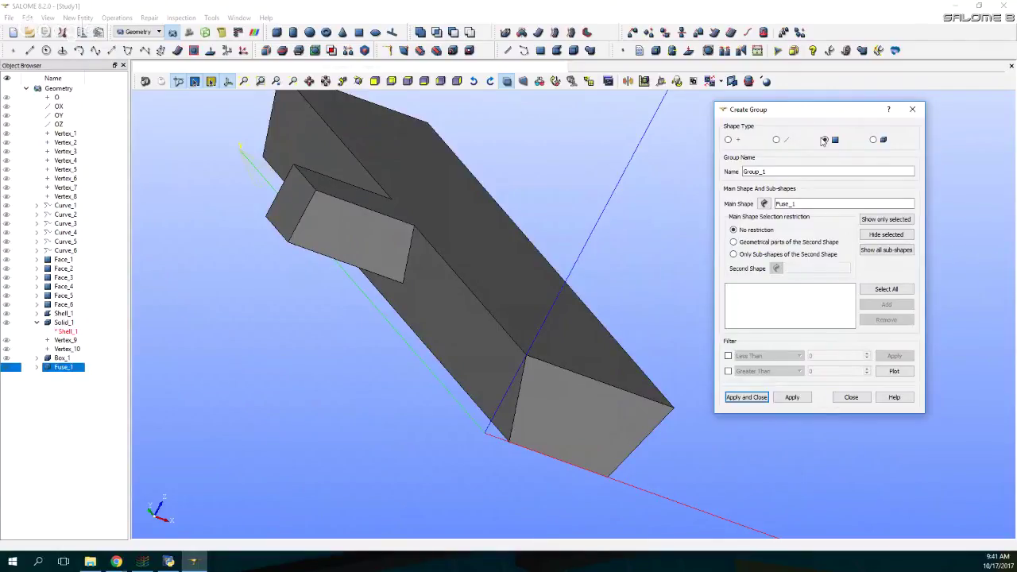
pyautogui.click(764, 204)
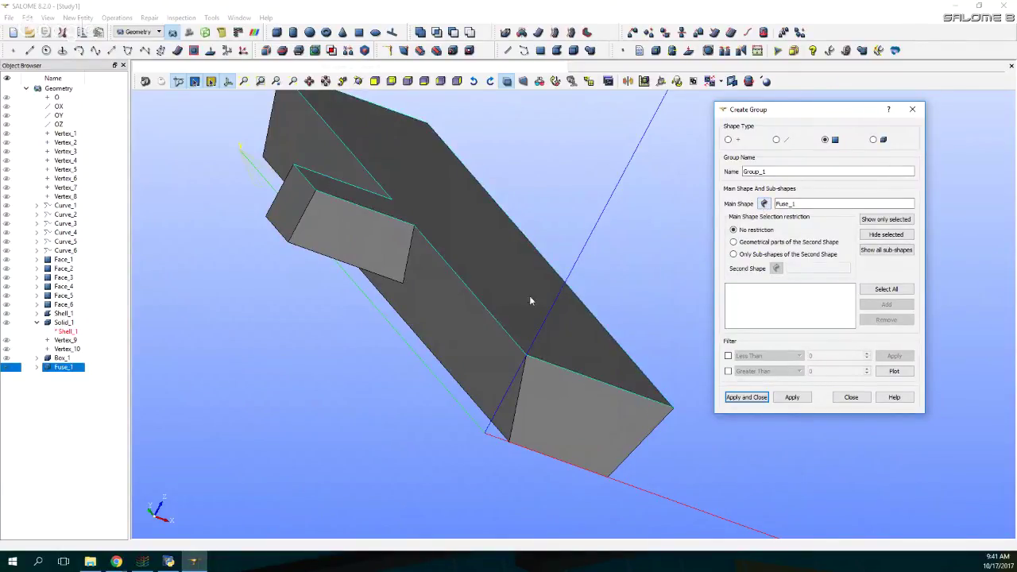
pyautogui.click(524, 309)
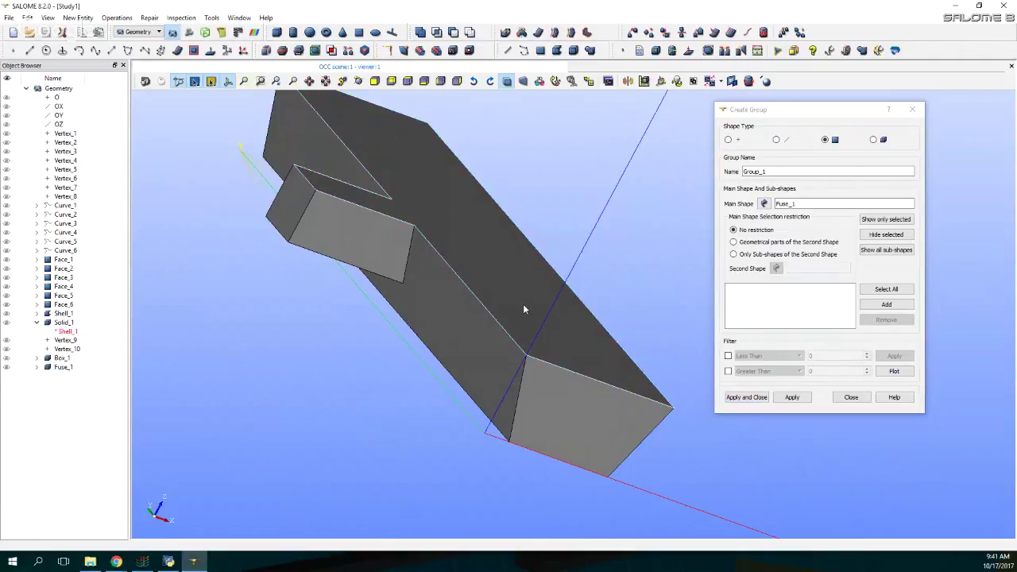
pyautogui.click(886, 304)
pyautogui.doubleClick(764, 172)
pyautogui.press('BackSpace')
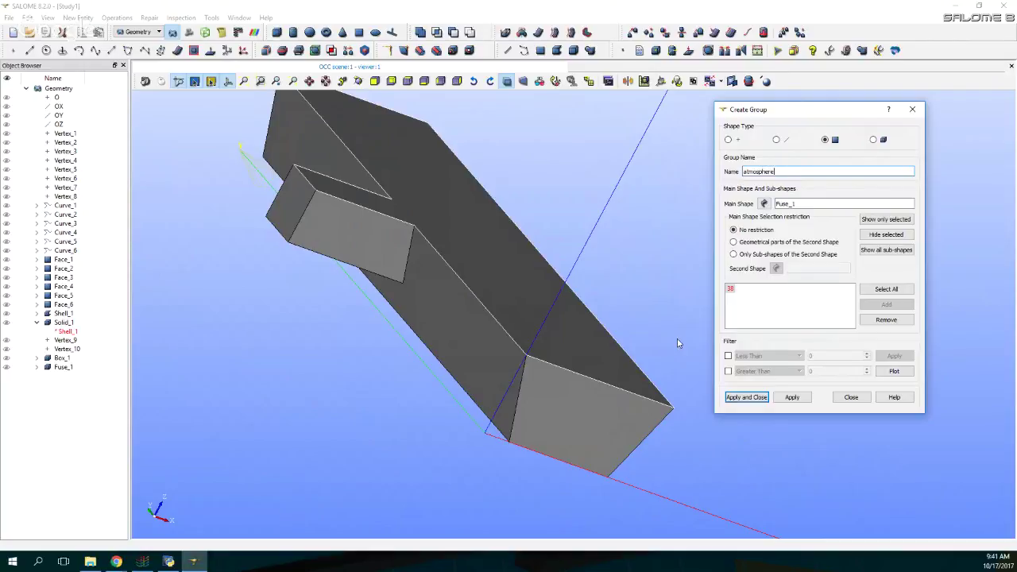
pyautogui.click(798, 398)
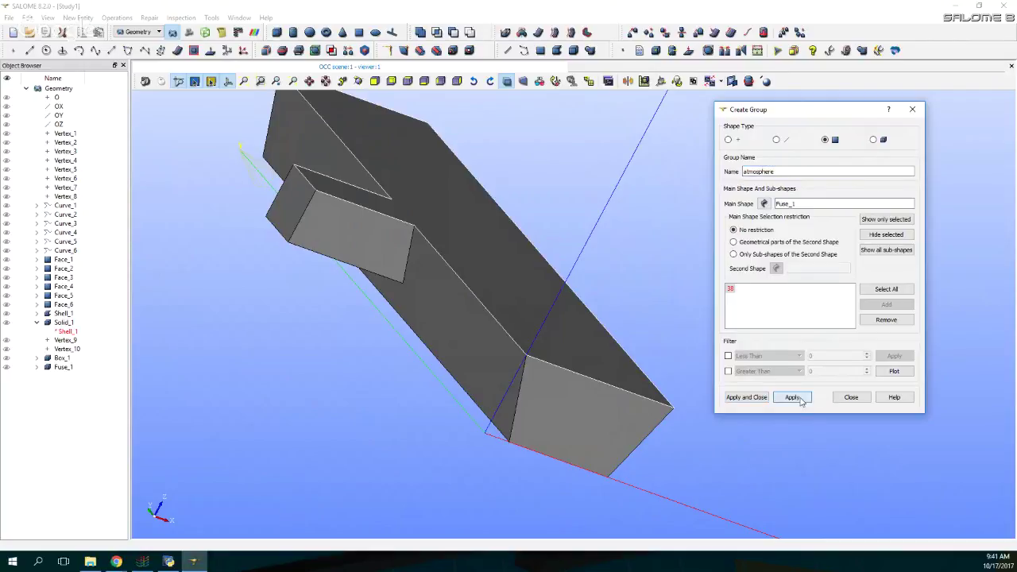
# - Create a face group named inlet from the channel's trapezoidal end face nearest the origin
pyautogui.click(606, 419)
pyautogui.click(780, 170)
pyautogui.doubleClick(780, 170)
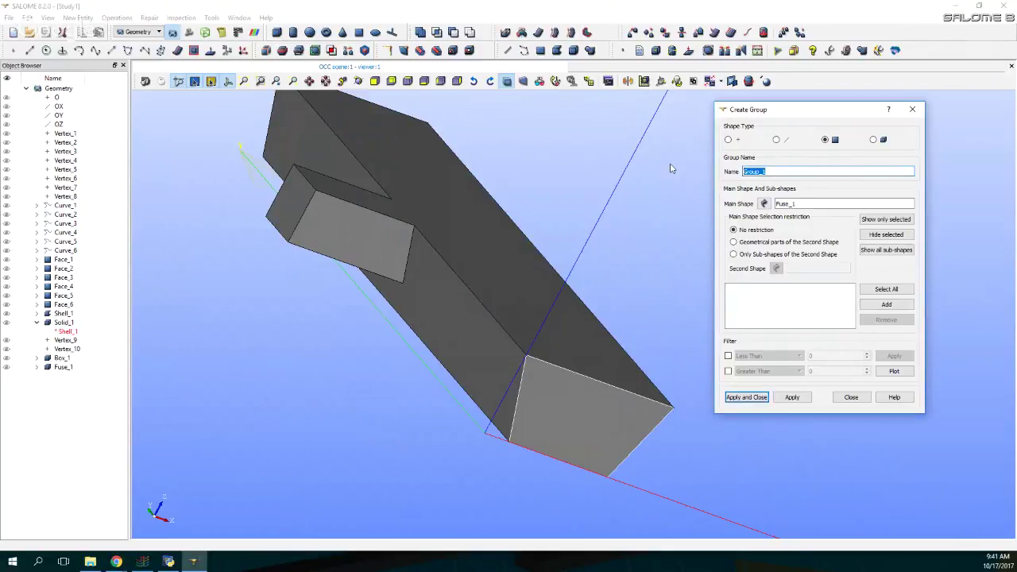
pyautogui.press('BackSpace')
pyautogui.write('inlet')
pyautogui.click(793, 398)
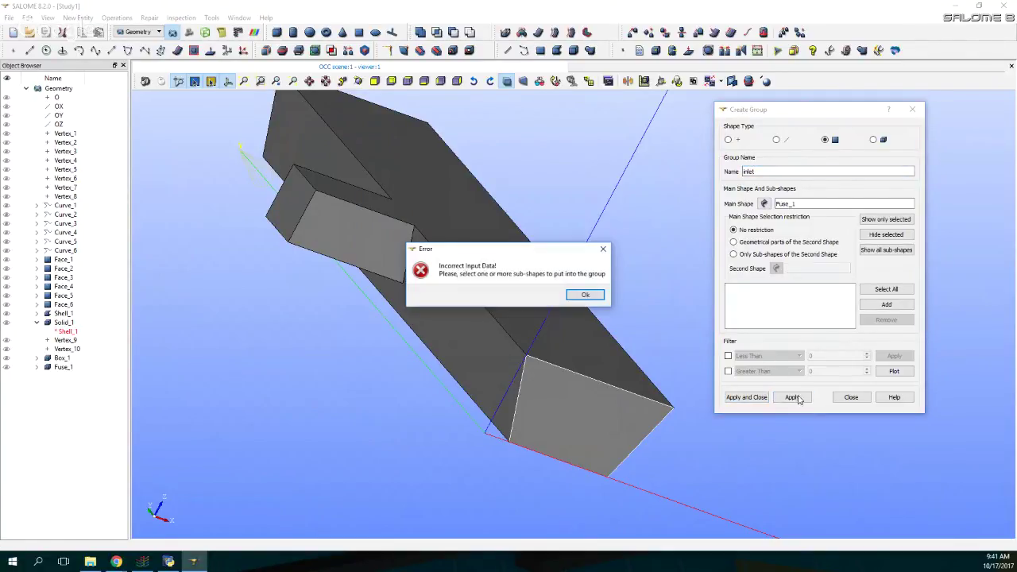
pyautogui.click(585, 294)
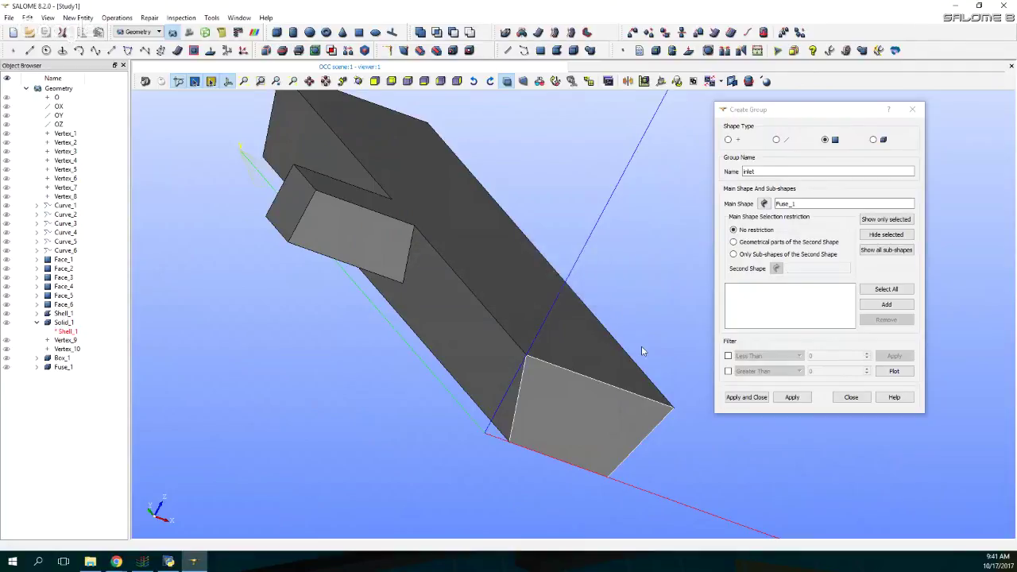
pyautogui.click(879, 309)
pyautogui.click(792, 397)
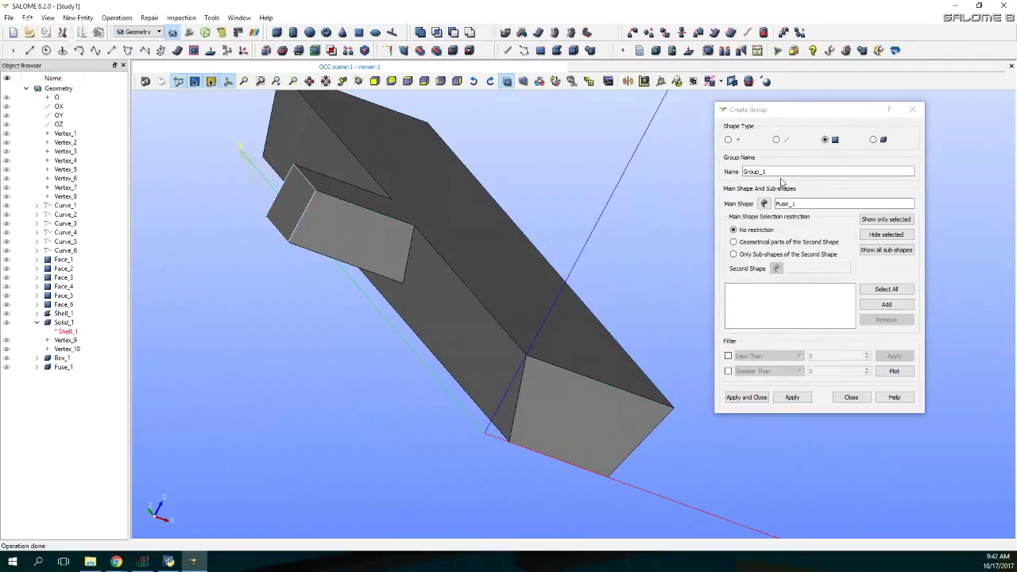
# - Create a face group named outlet2 from the outer end face of the intake box
pyautogui.moveTo(782, 171); pyautogui.dragTo(710, 173)
pyautogui.write('outlet2')
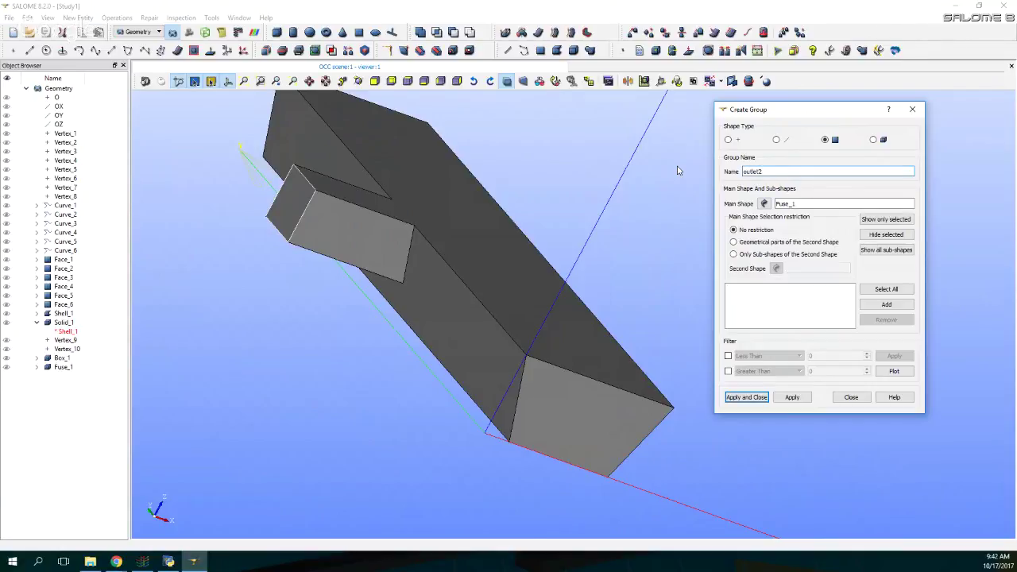
pyautogui.click(792, 396)
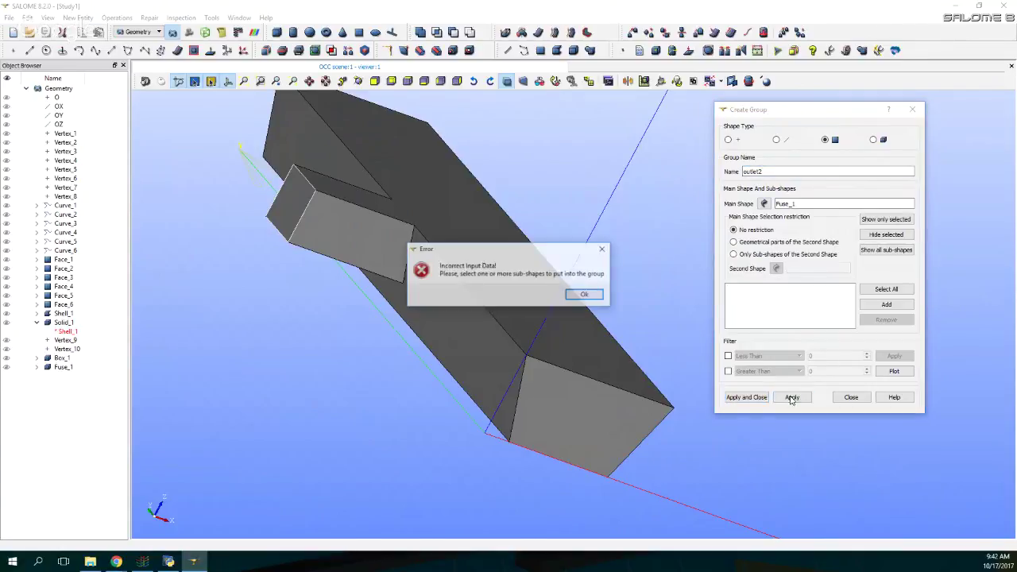
pyautogui.click(584, 295)
pyautogui.click(886, 304)
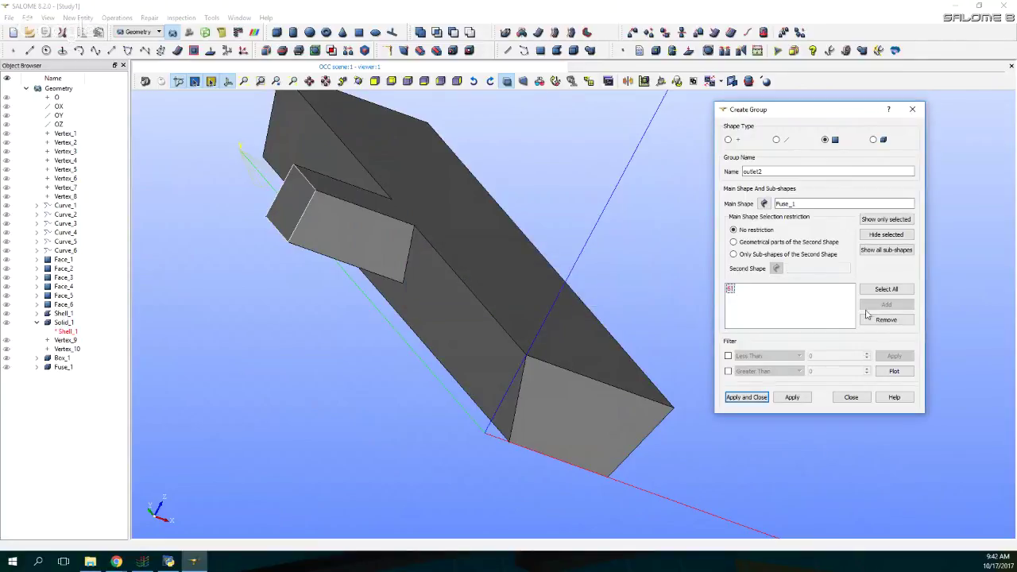
pyautogui.click(792, 397)
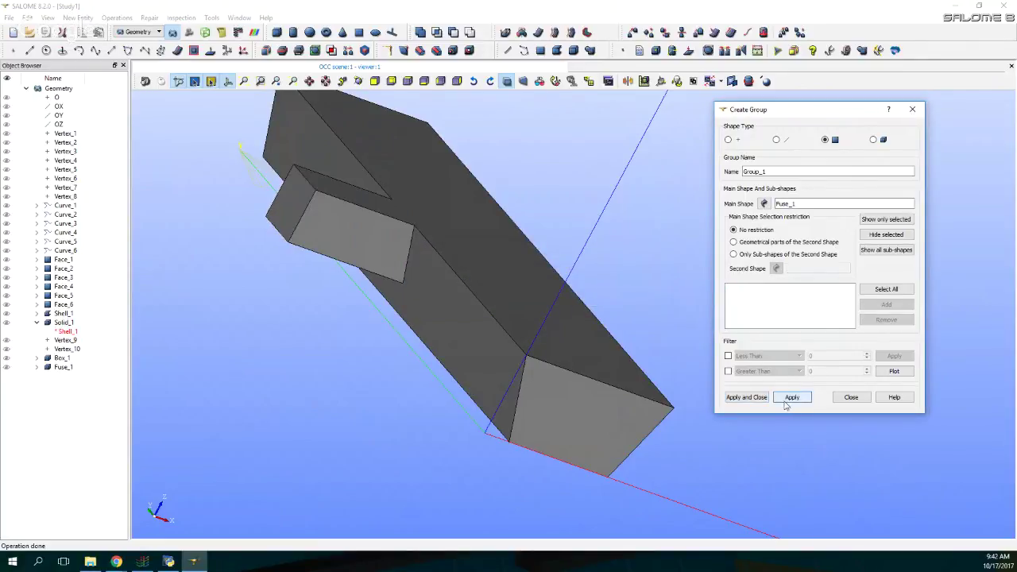
# - Create another face group from the channel's trapezoidal end face farthest from the origin
pyautogui.click(359, 81)
pyautogui.moveTo(402, 188); pyautogui.dragTo(1, 258)
pyautogui.click(644, 328)
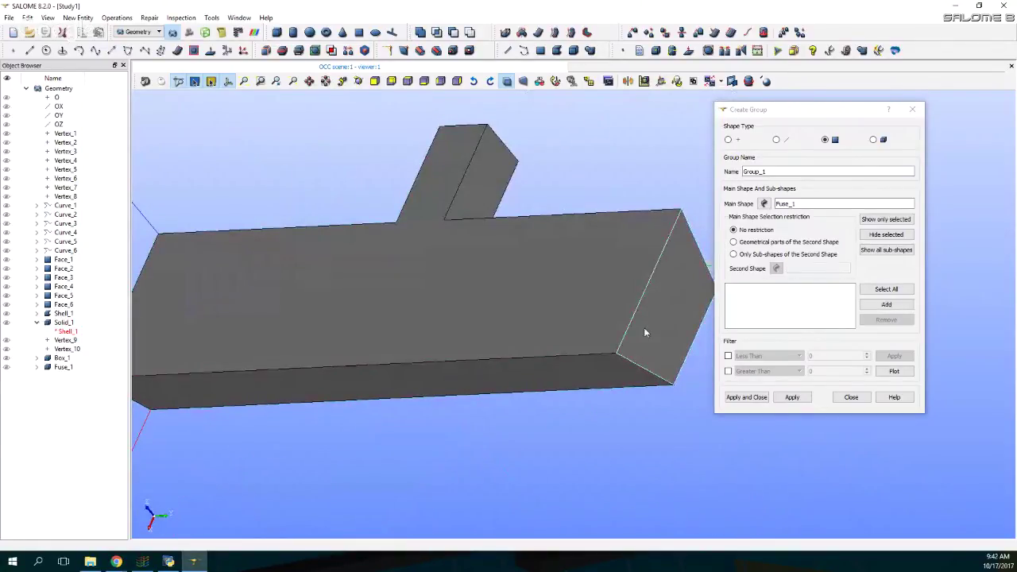
pyautogui.click(886, 305)
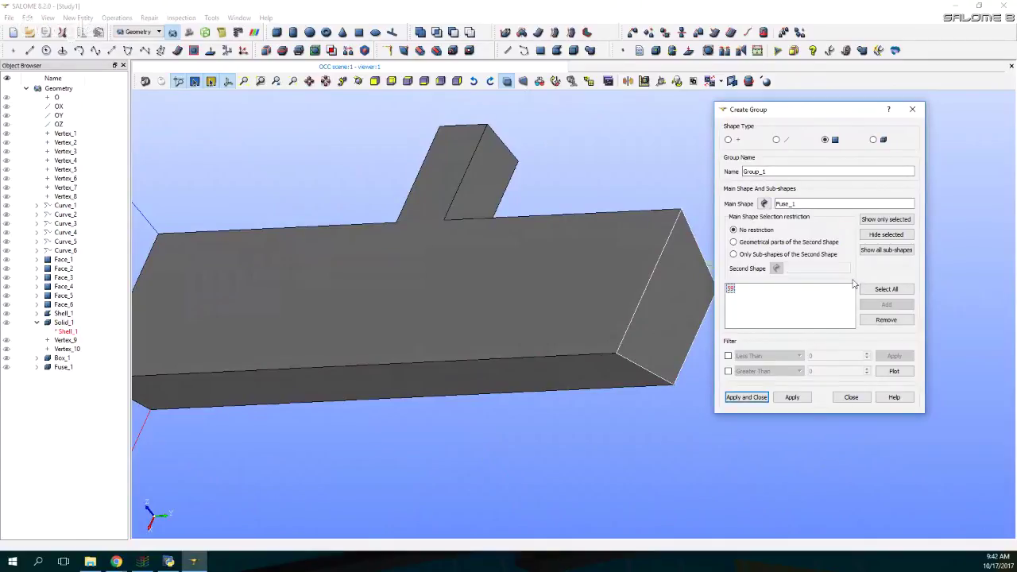
pyautogui.doubleClick(786, 173)
pyautogui.write('c')
pyautogui.click(792, 397)
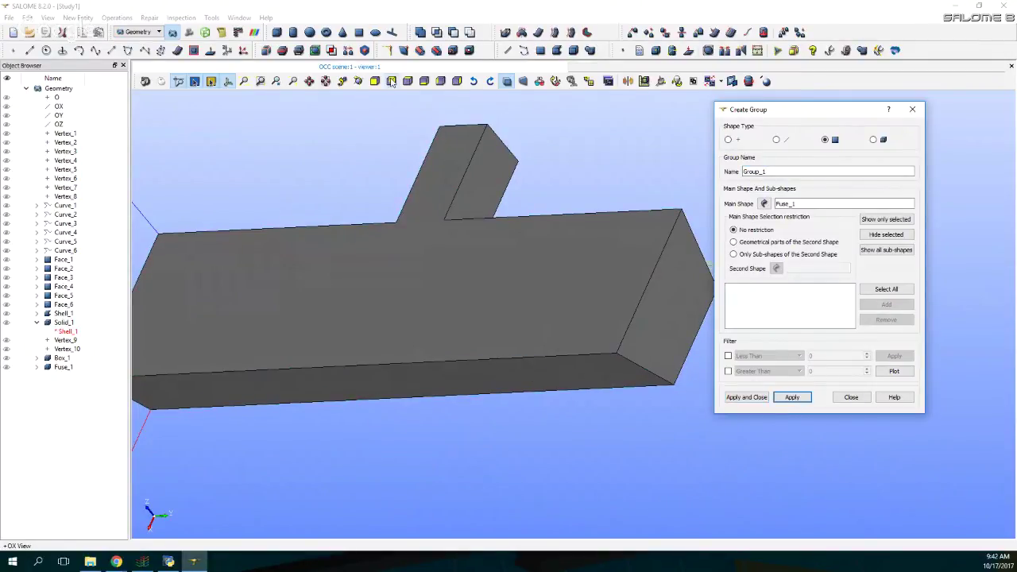
# - Add the channel's sloped side face opposite the intake and its bottom face to a new face group
pyautogui.click(357, 81)
pyautogui.moveTo(469, 362); pyautogui.dragTo(515, 343)
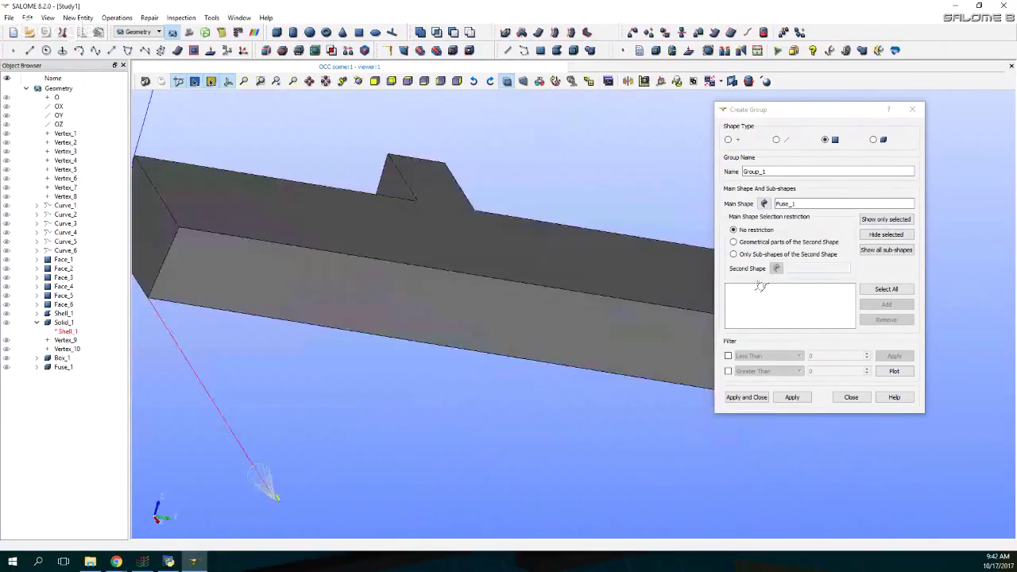
pyautogui.click(520, 332)
pyautogui.click(906, 306)
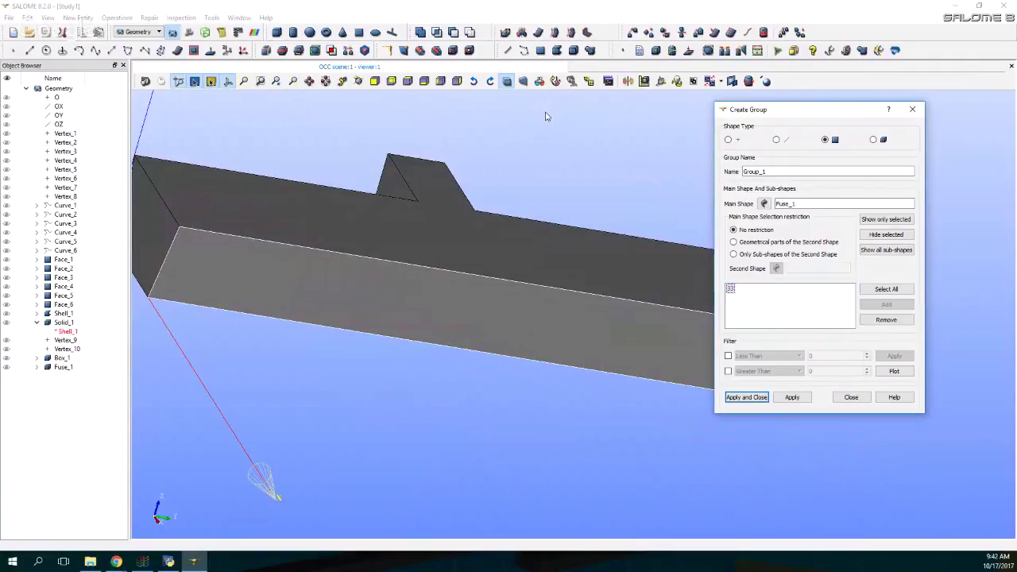
pyautogui.click(358, 81)
pyautogui.moveTo(453, 297); pyautogui.dragTo(464, 223)
pyautogui.click(464, 389)
pyautogui.click(886, 304)
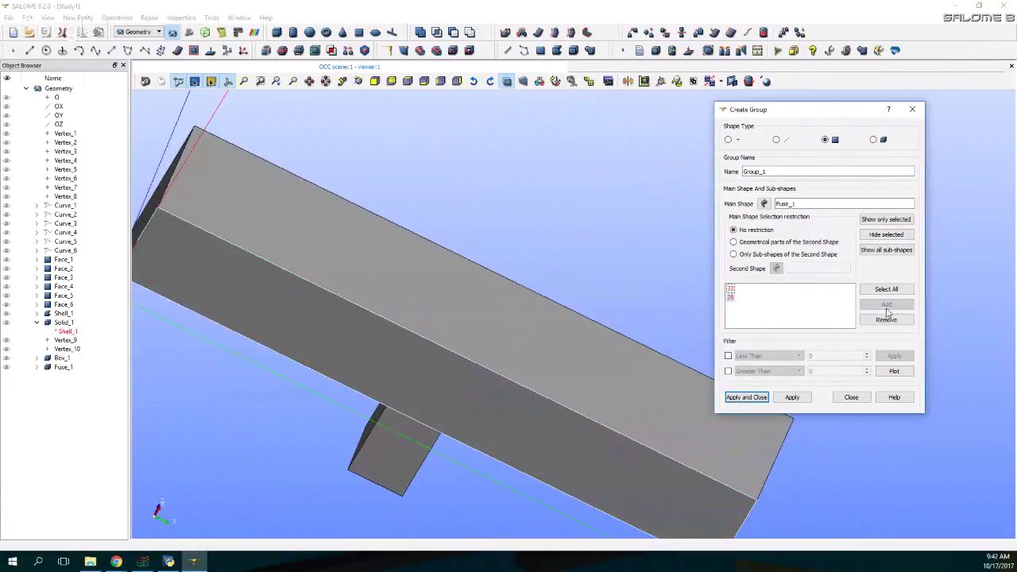
pyautogui.click(358, 81)
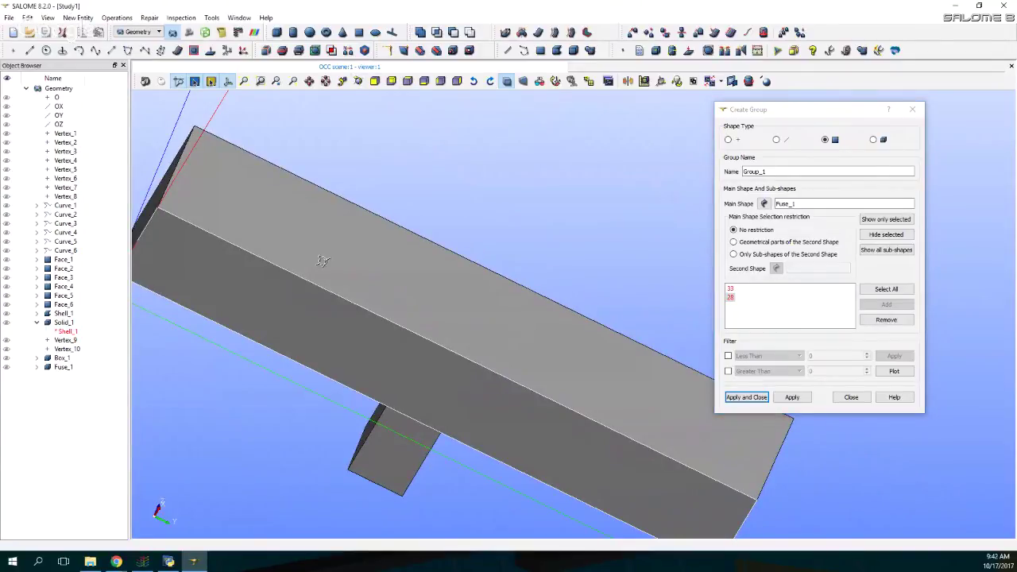
# - Add the main channel's branch-side wall and two adjacent long faces of the side branch to the face group on Fuse_1
pyautogui.moveTo(322, 261); pyautogui.dragTo(516, 276)
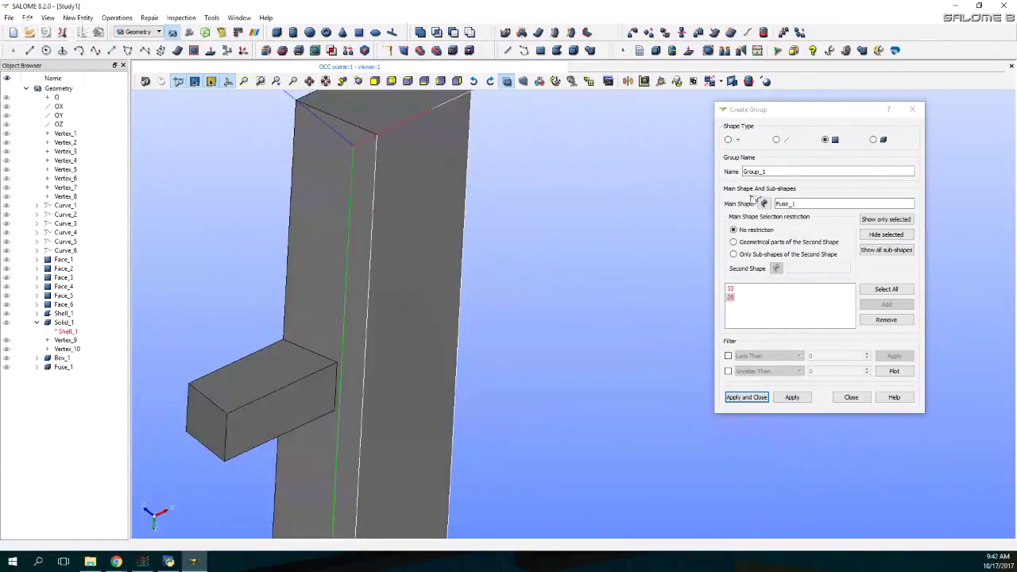
pyautogui.click(334, 283)
pyautogui.click(886, 306)
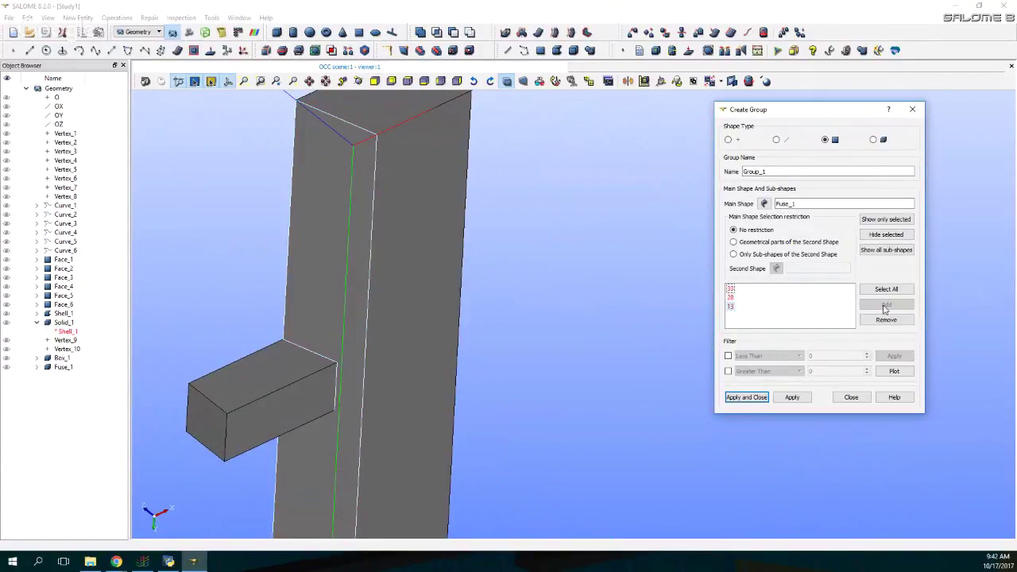
pyautogui.click(263, 377)
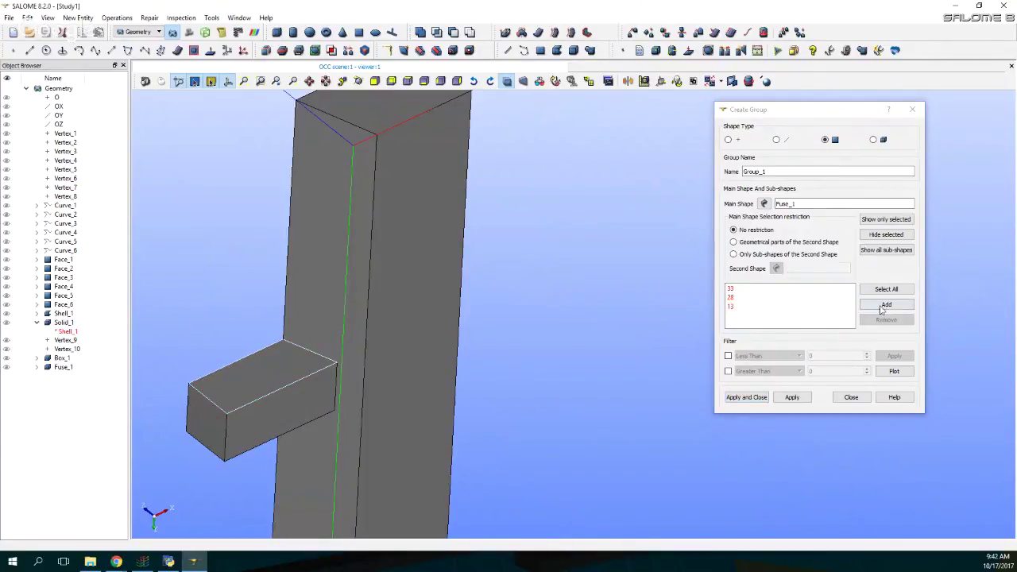
pyautogui.click(884, 306)
pyautogui.click(282, 400)
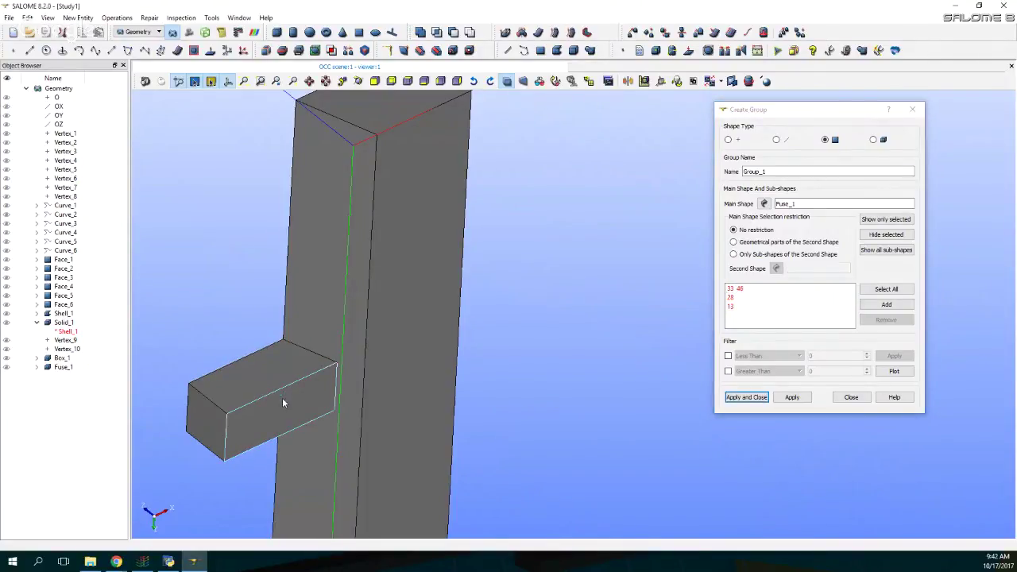
pyautogui.click(886, 305)
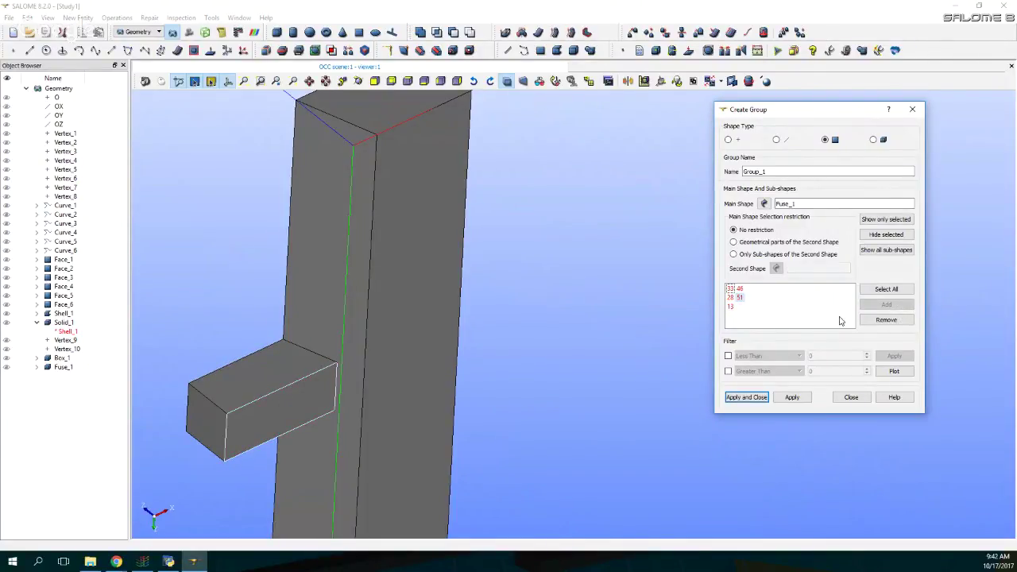
# - Add the remaining long wall face of the side branch and create the group with the name concretewall
pyautogui.click(358, 83)
pyautogui.moveTo(329, 377); pyautogui.dragTo(406, 195)
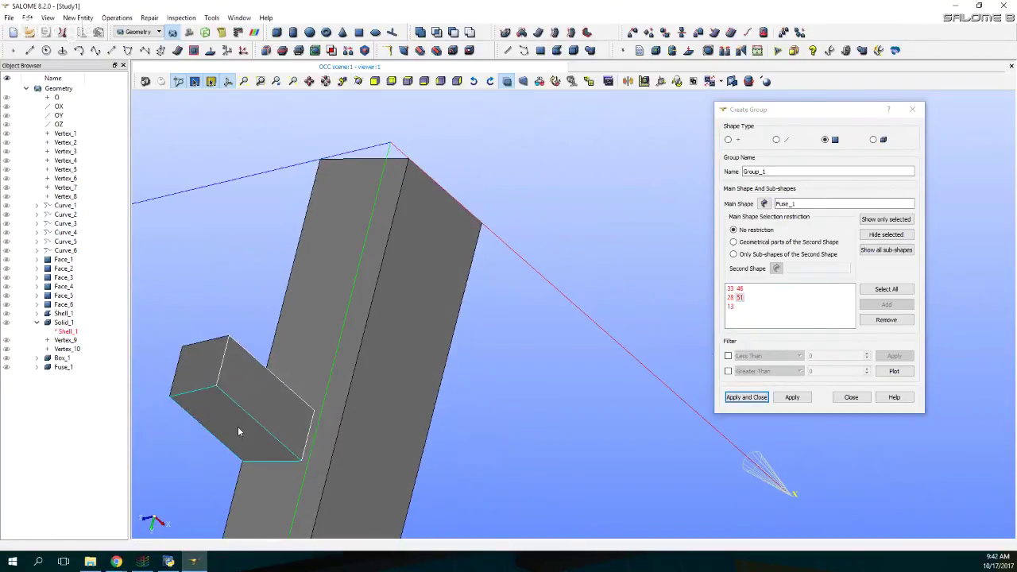
pyautogui.click(238, 430)
pyautogui.click(886, 305)
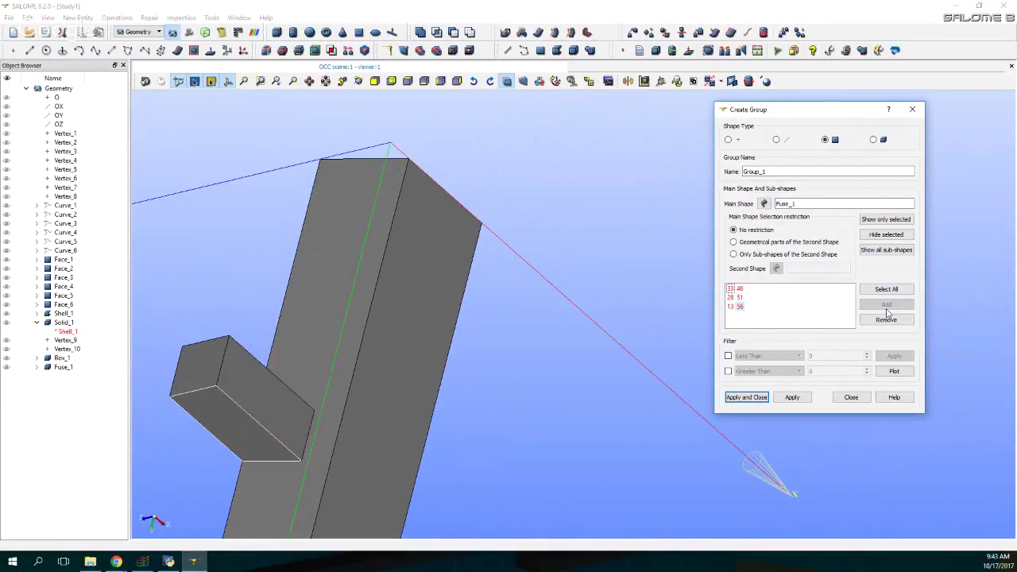
pyautogui.doubleClick(777, 172)
pyautogui.write('concretewall')
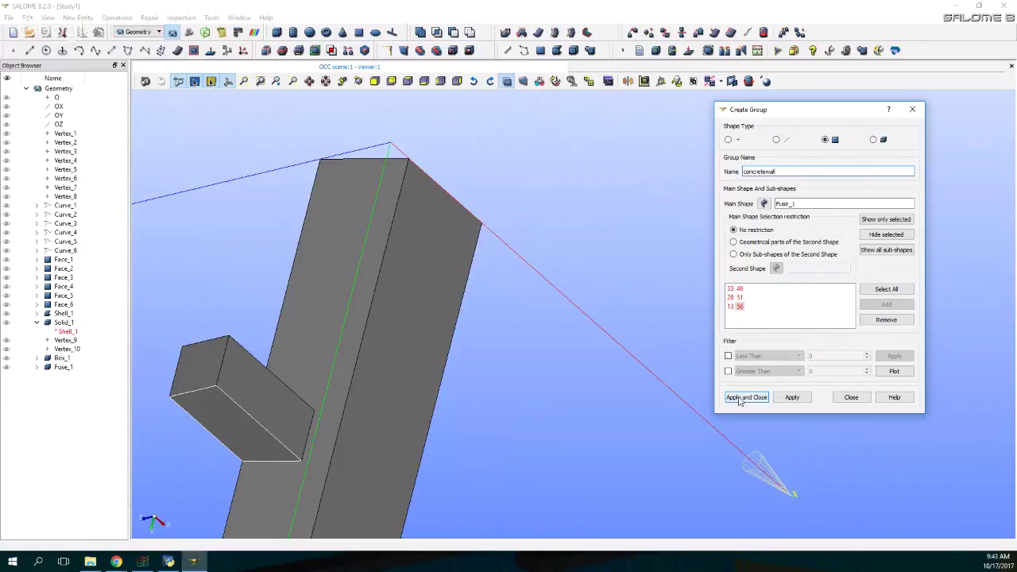
pyautogui.click(740, 398)
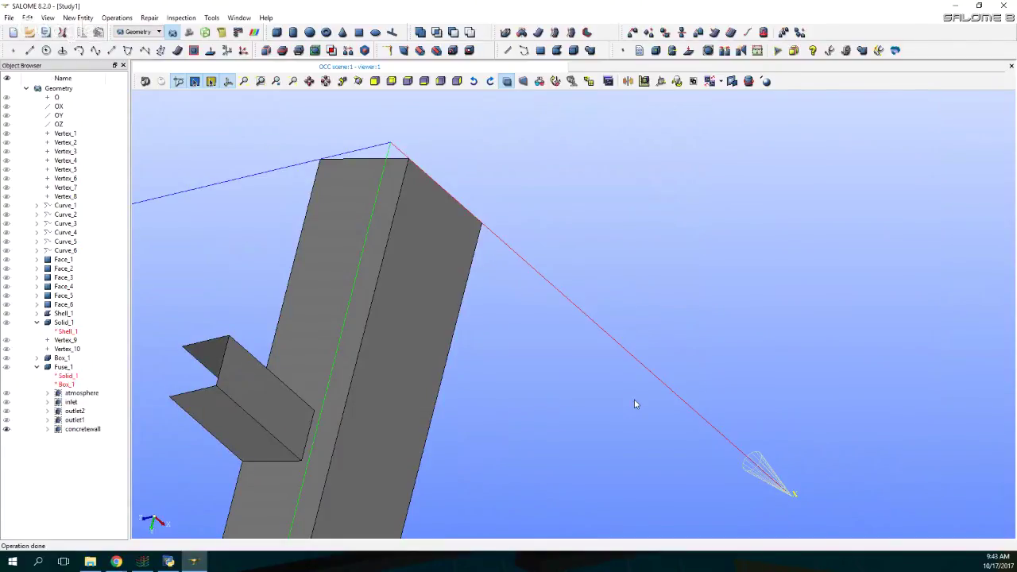
# - Examine the concretewall faces from several angles and toggle the visibility of the boundary groups one by one to check their faces
pyautogui.moveTo(370, 268)
pyautogui.keyDown('ctrl'); pyautogui.mouseDown(button='right')
pyautogui.moveTo(360, 453)
pyautogui.moveTo(361, 183)
pyautogui.moveTo(680, 230)
pyautogui.mouseUp(button='right'); pyautogui.keyUp('ctrl')
pyautogui.click(357, 81)
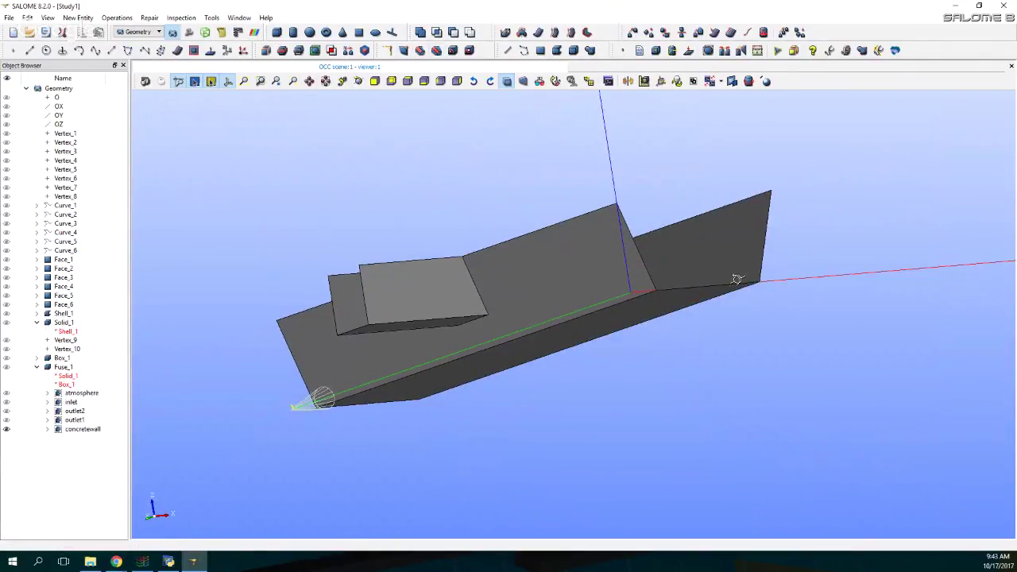
pyautogui.moveTo(799, 278); pyautogui.dragTo(499, 387)
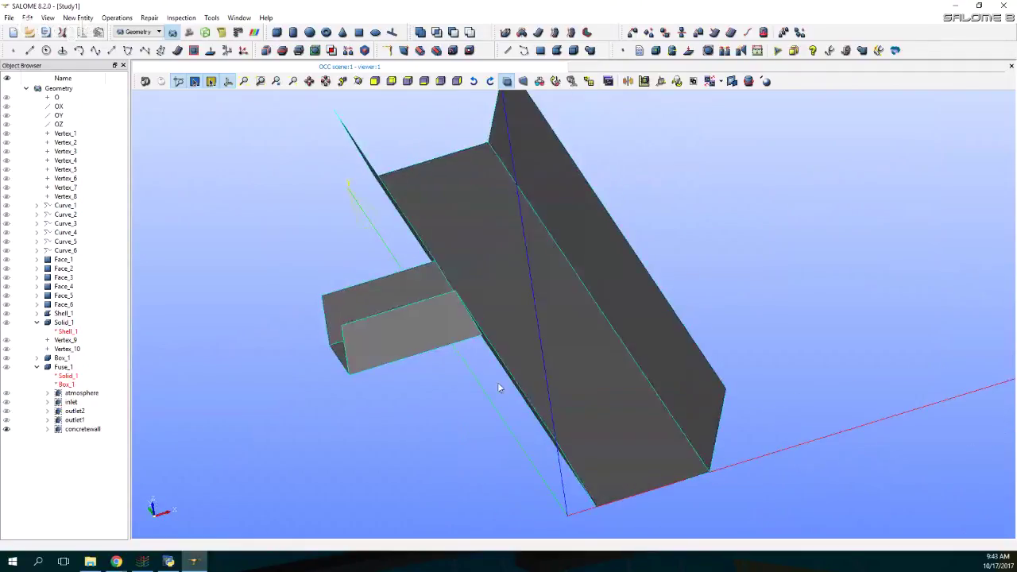
pyautogui.click(6, 394)
pyautogui.click(5, 402)
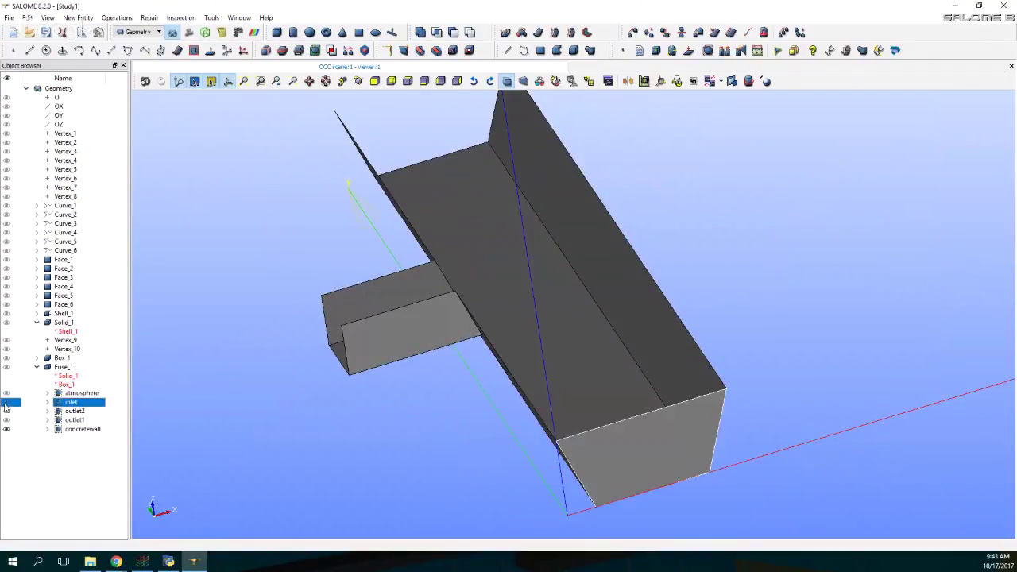
pyautogui.click(5, 402)
pyautogui.click(6, 410)
pyautogui.click(5, 411)
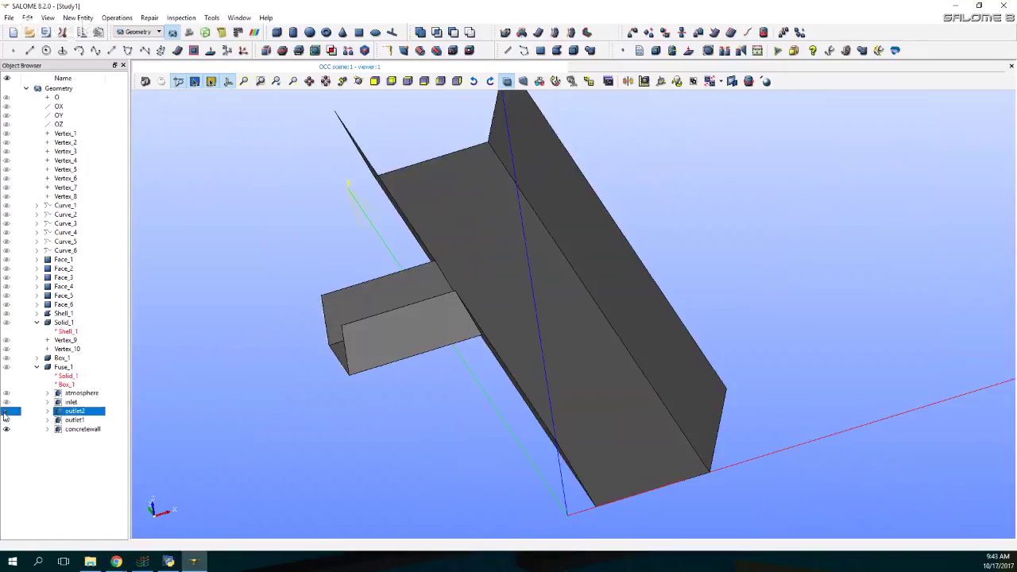
pyautogui.click(6, 419)
pyautogui.click(6, 420)
pyautogui.click(4, 429)
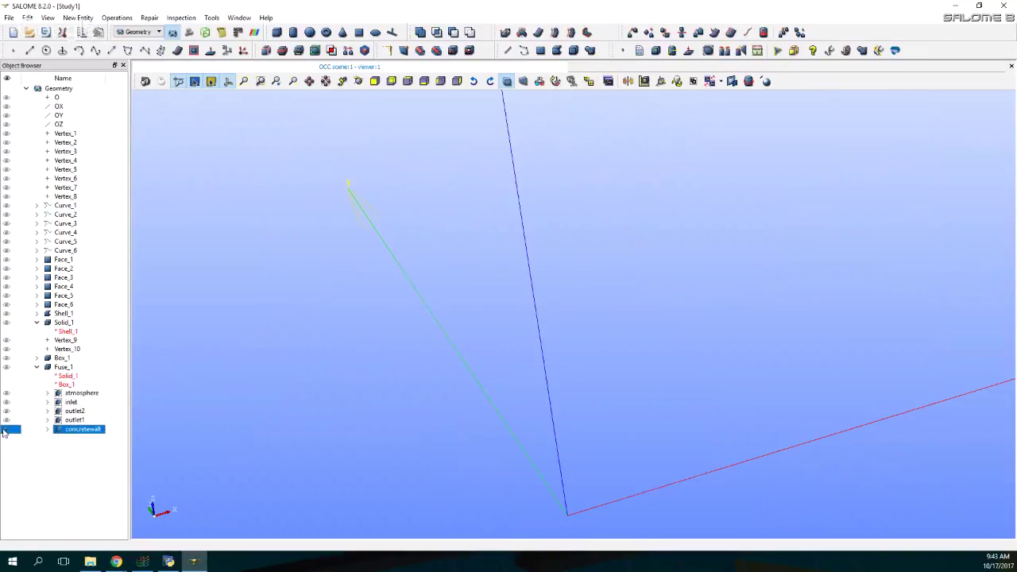
pyautogui.click(4, 429)
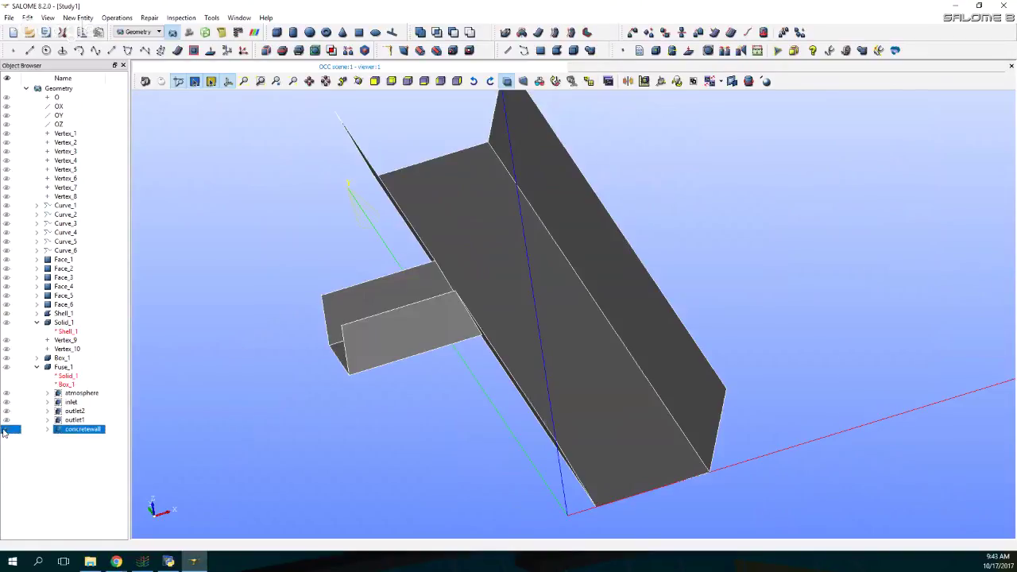
# - Select Fuse_1, save the study and switch to the Mesh module
pyautogui.click(65, 367)
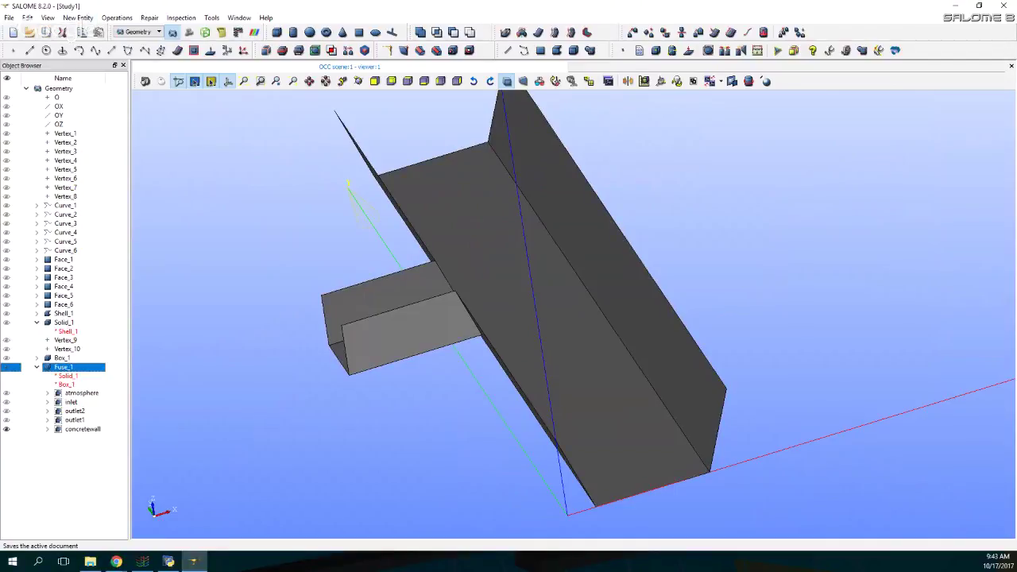
pyautogui.click(45, 32)
pyautogui.click(139, 32)
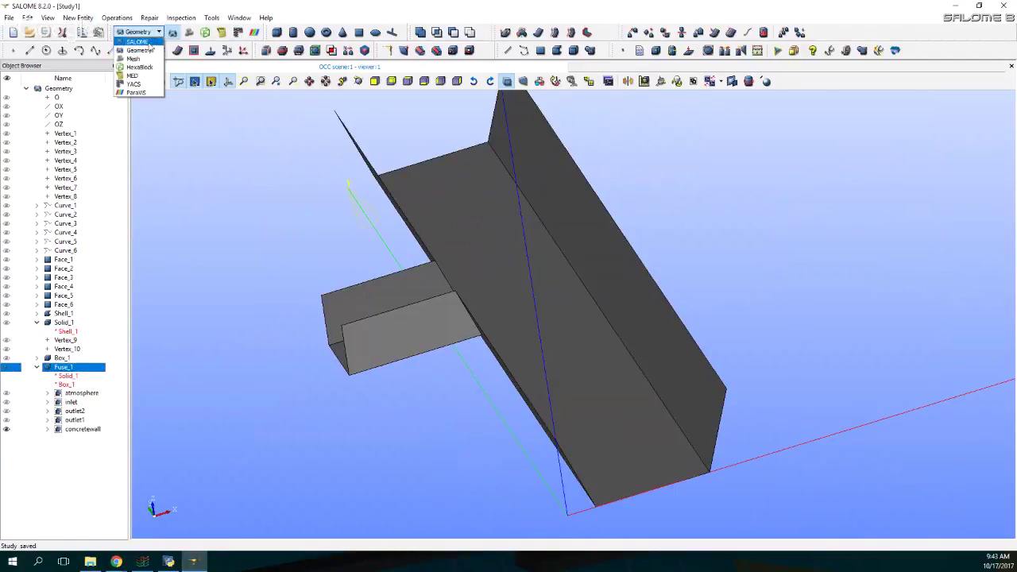
pyautogui.click(145, 57)
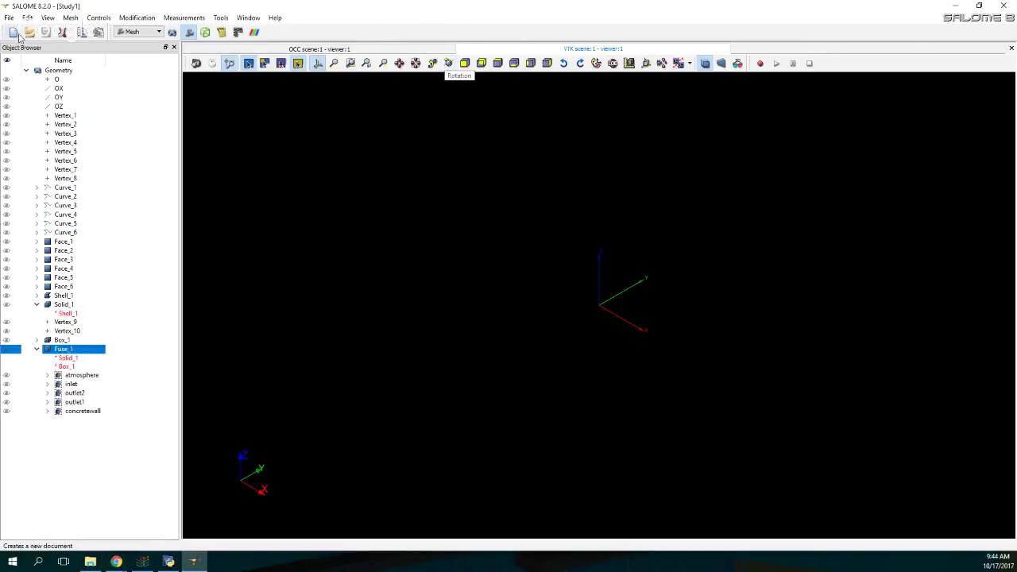
# - Start a new mesh on Fuse_1 with mesh type Any and the NETGEN 1D-2D-3D algorithm
pyautogui.click(72, 17)
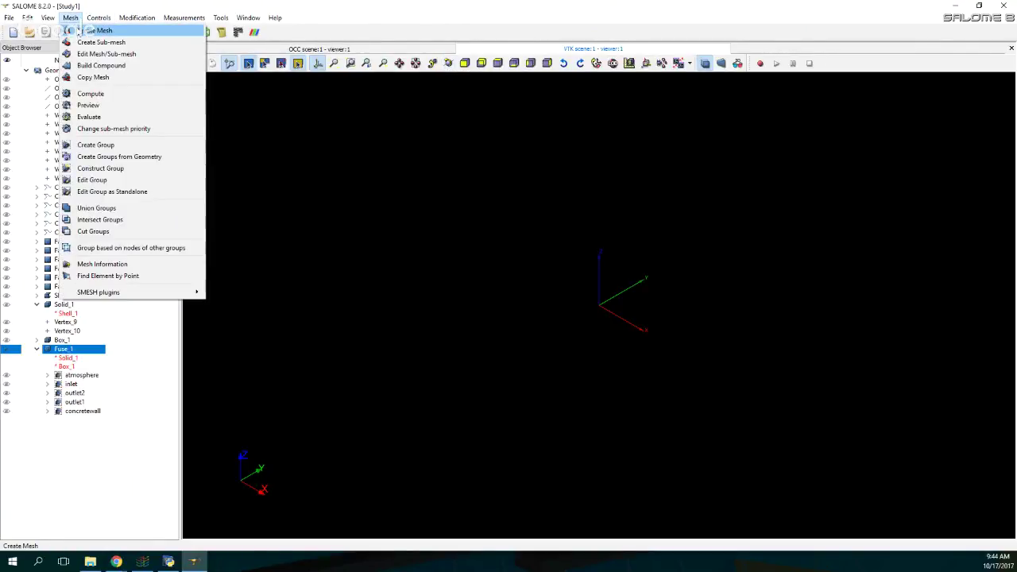
pyautogui.click(79, 30)
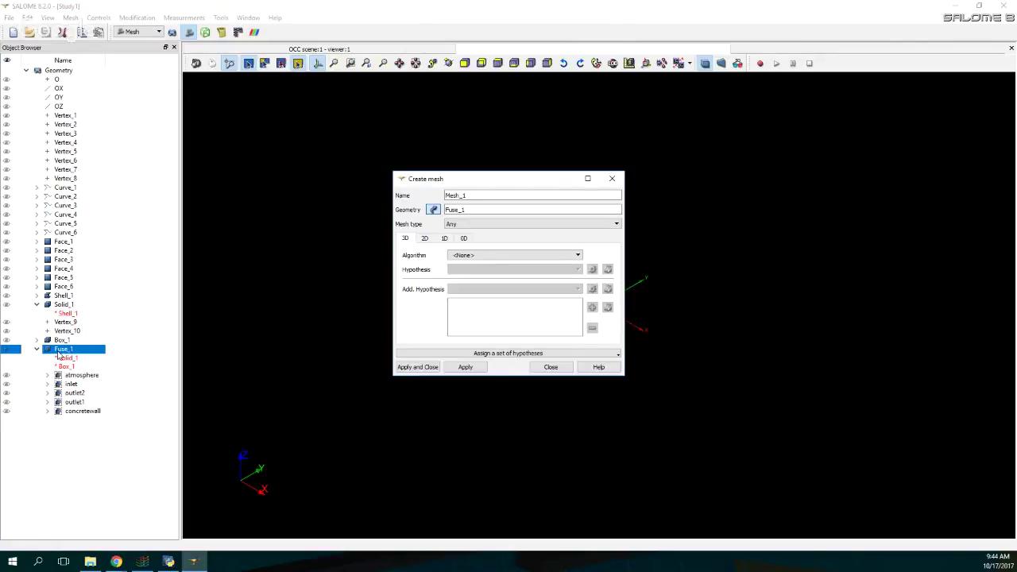
pyautogui.click(468, 225)
pyautogui.click(468, 232)
pyautogui.click(481, 255)
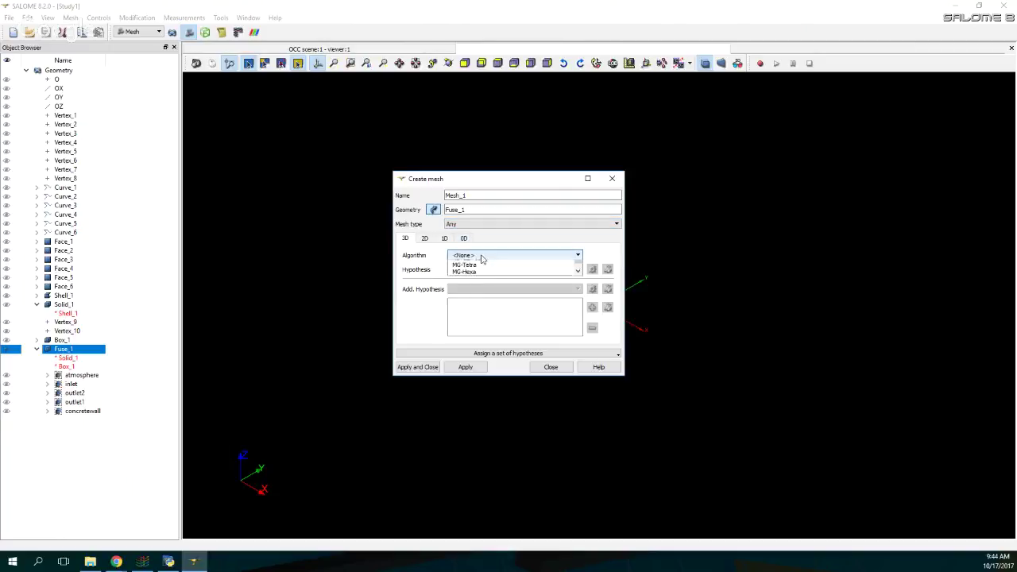
pyautogui.click(487, 288)
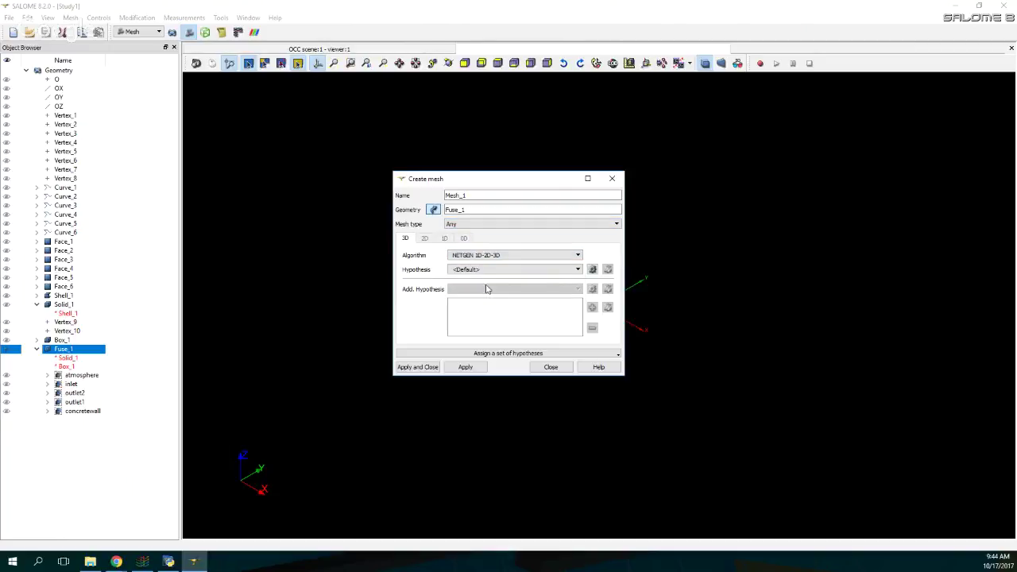
# - Assign a NETGEN 3D Parameters hypothesis with max size 0.1 and min size 0.05, and create the mesh
pyautogui.click(592, 269)
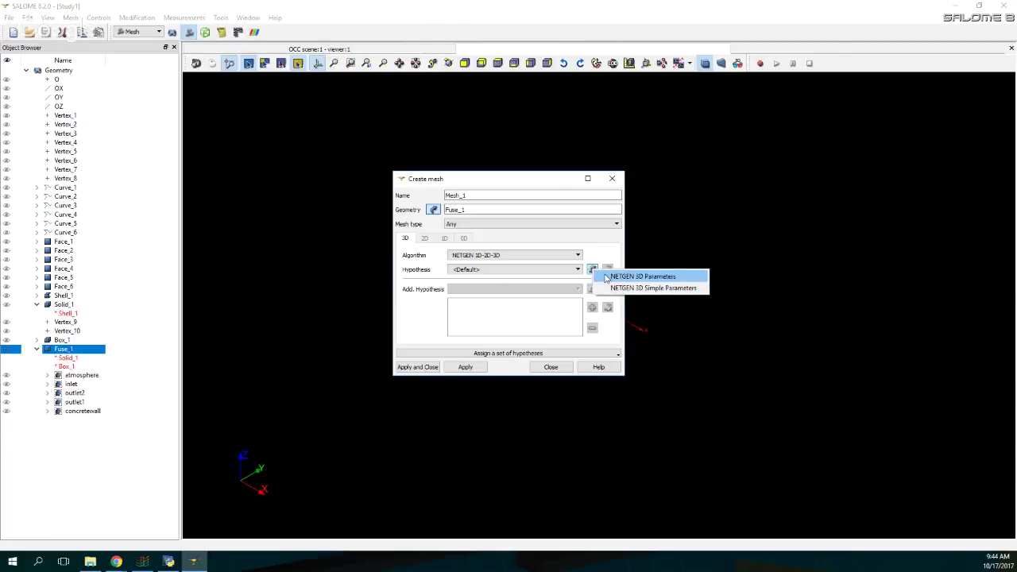
pyautogui.click(642, 276)
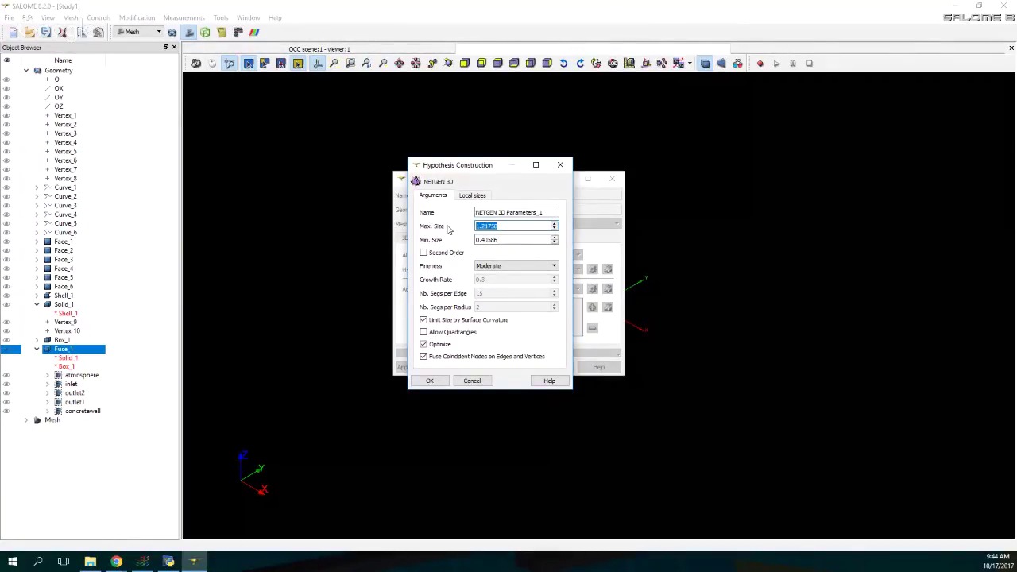
pyautogui.write('.1')
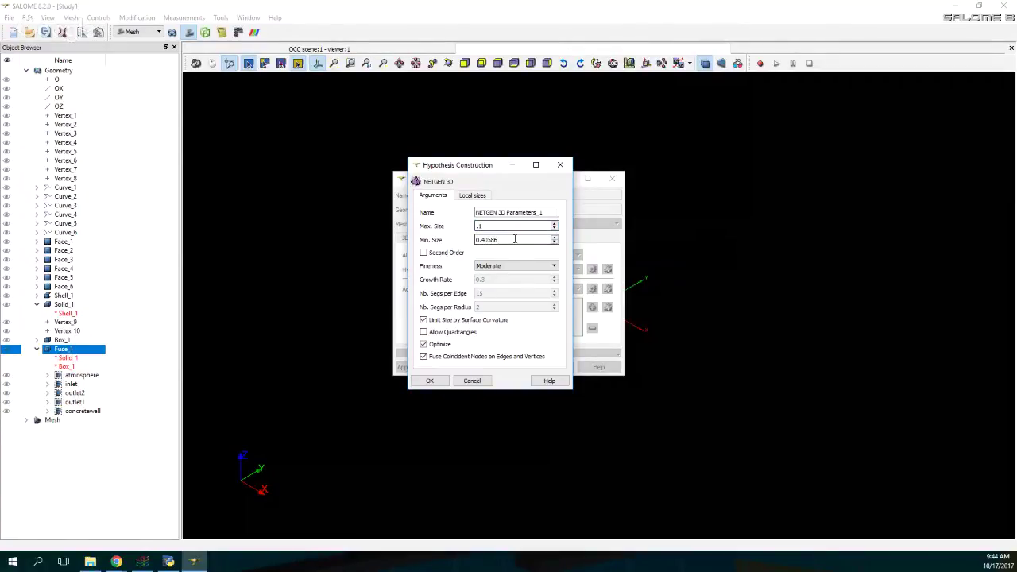
pyautogui.moveTo(514, 239); pyautogui.dragTo(475, 239)
pyautogui.write('.05')
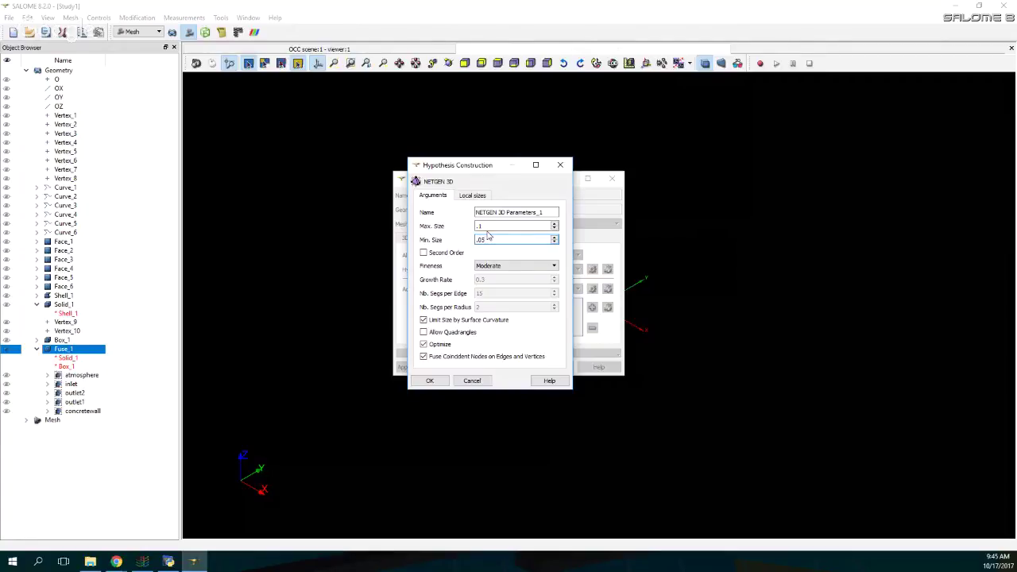
pyautogui.click(429, 381)
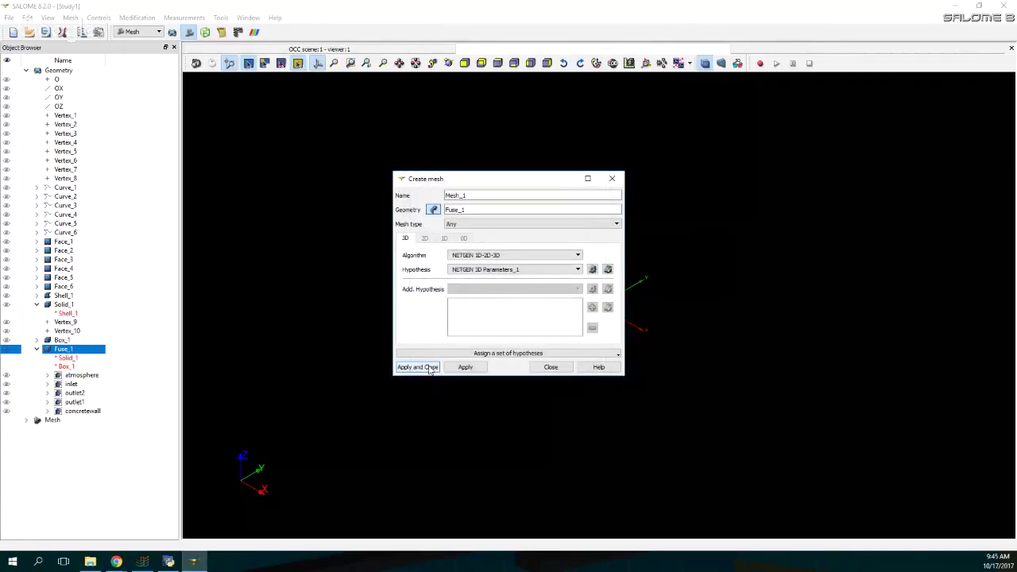
pyautogui.click(429, 367)
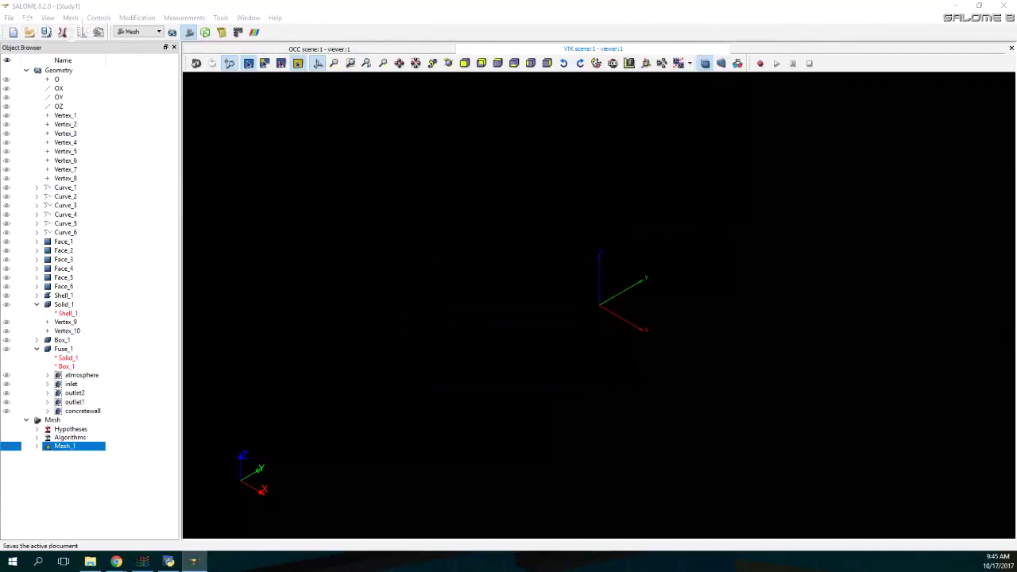
# - Compute Mesh_1 and close the computation report to view the meshed channel
pyautogui.rightClick(56, 449)
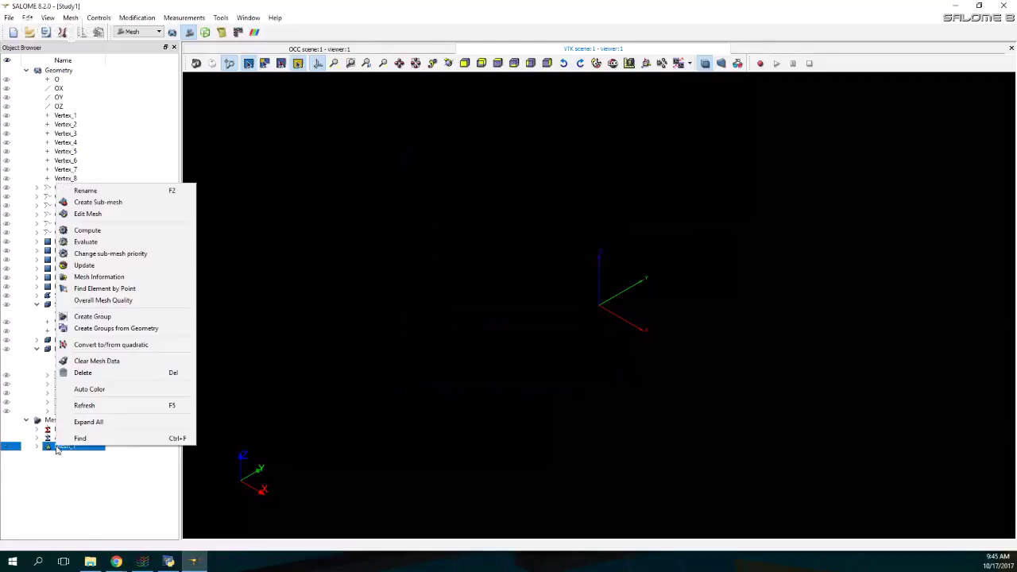
pyautogui.click(87, 229)
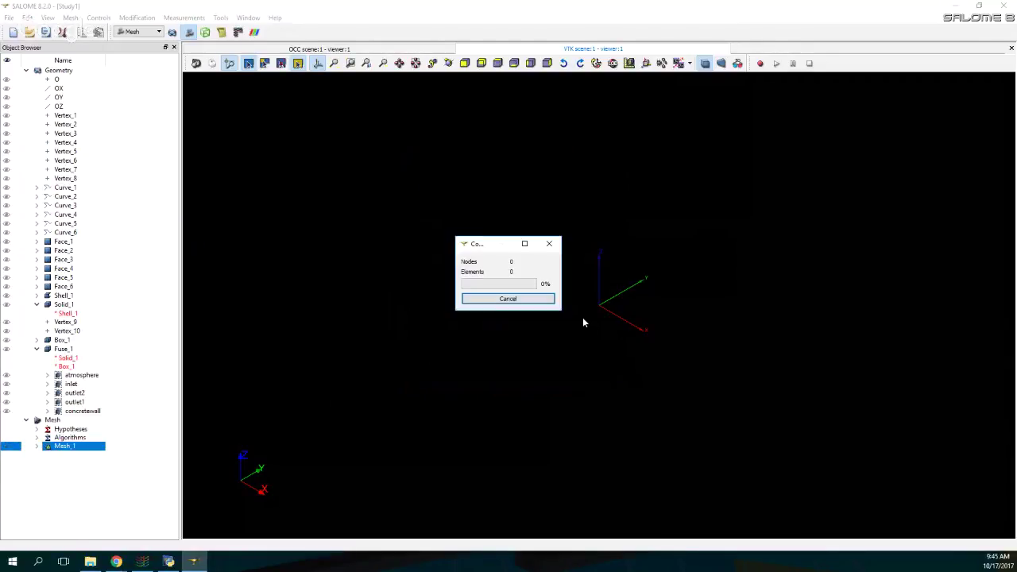
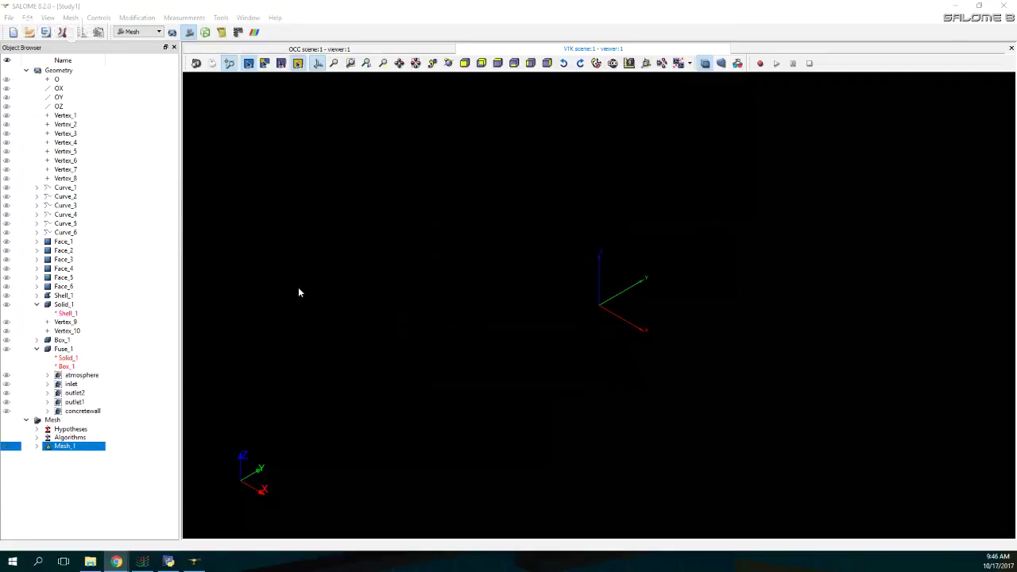
pyautogui.click(195, 561)
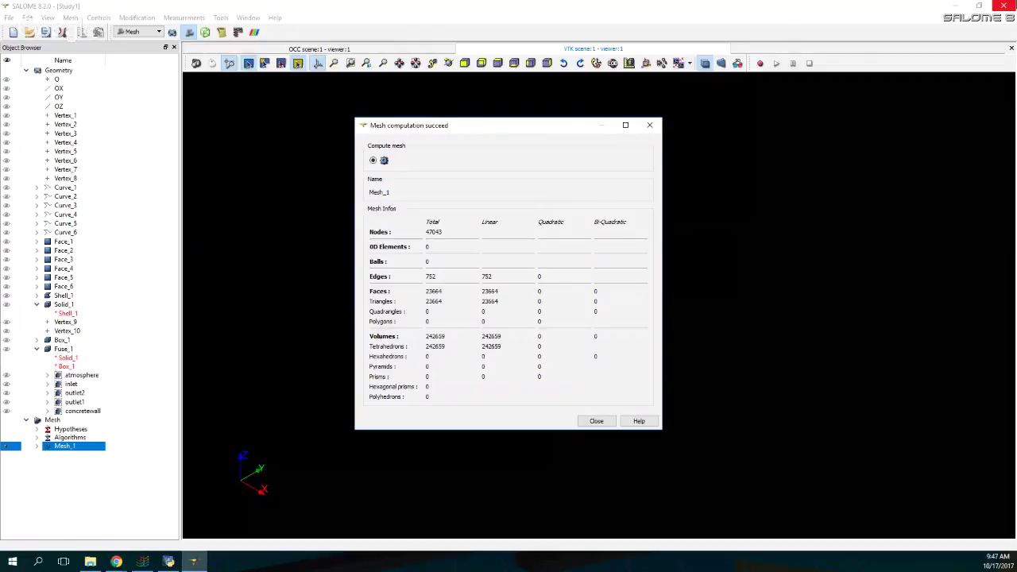
pyautogui.click(597, 422)
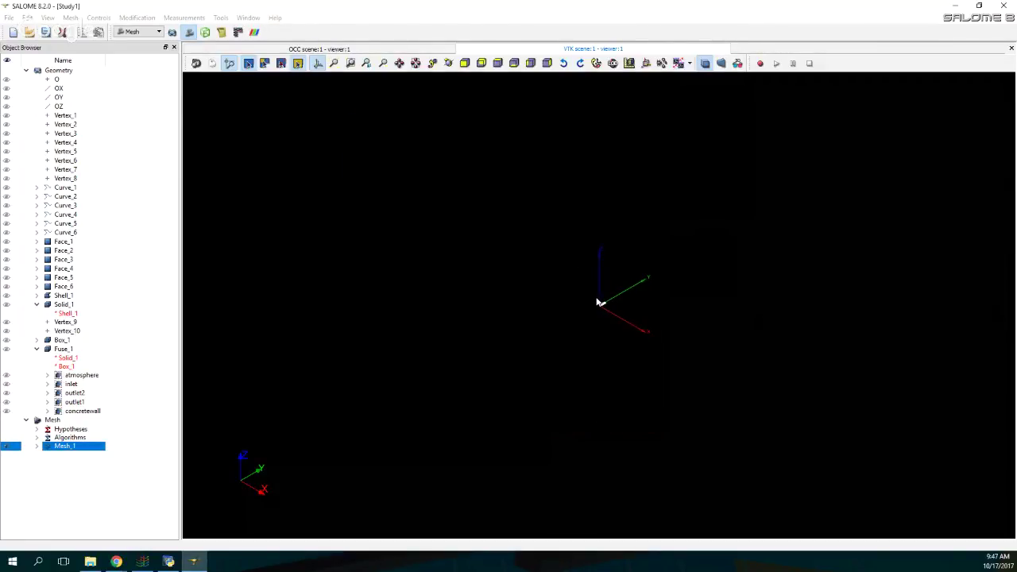
pyautogui.scroll(6, 592, 298)
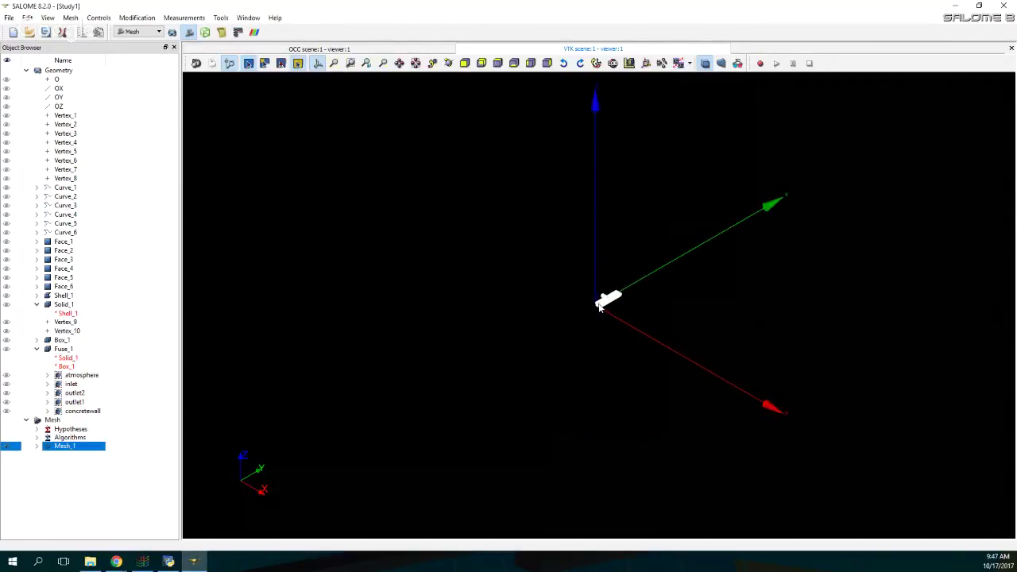
pyautogui.scroll(5, 600, 308)
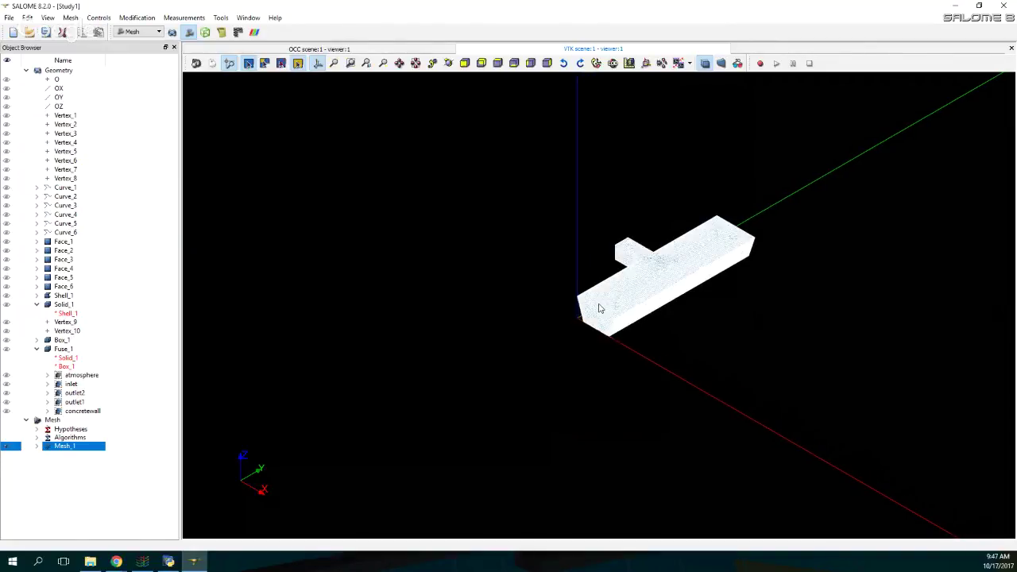
pyautogui.scroll(5, 600, 308)
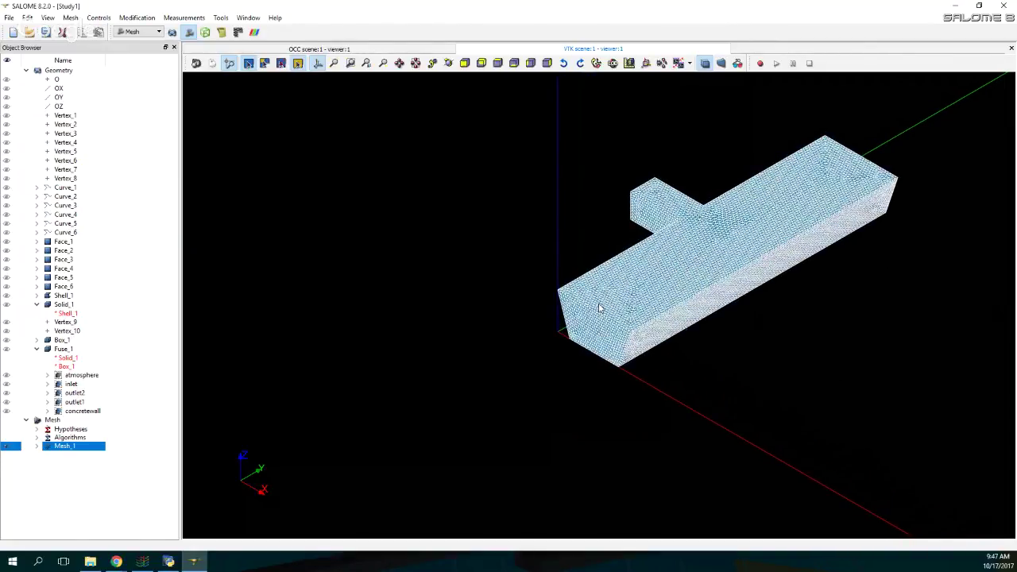
pyautogui.click(498, 63)
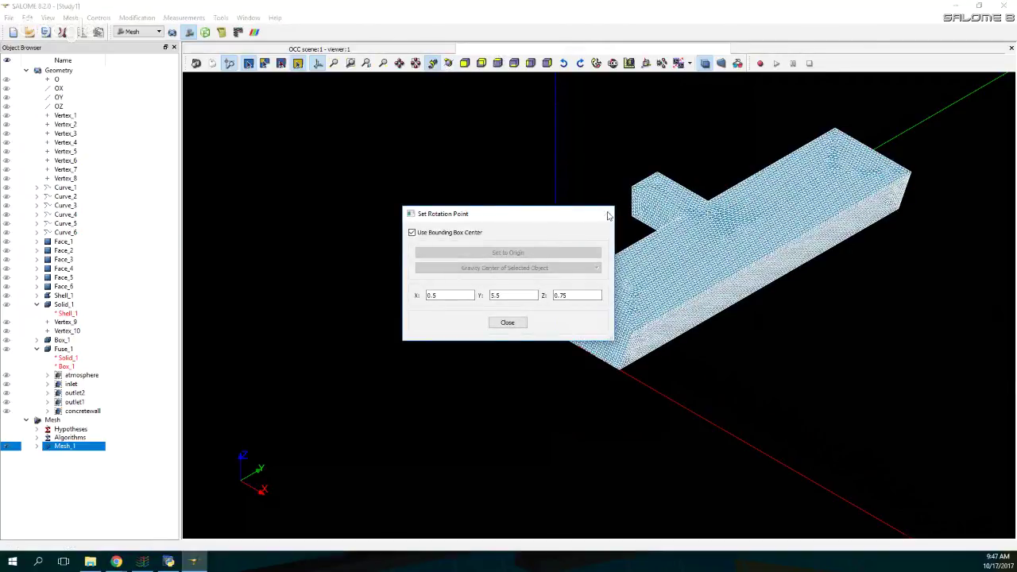
pyautogui.click(507, 323)
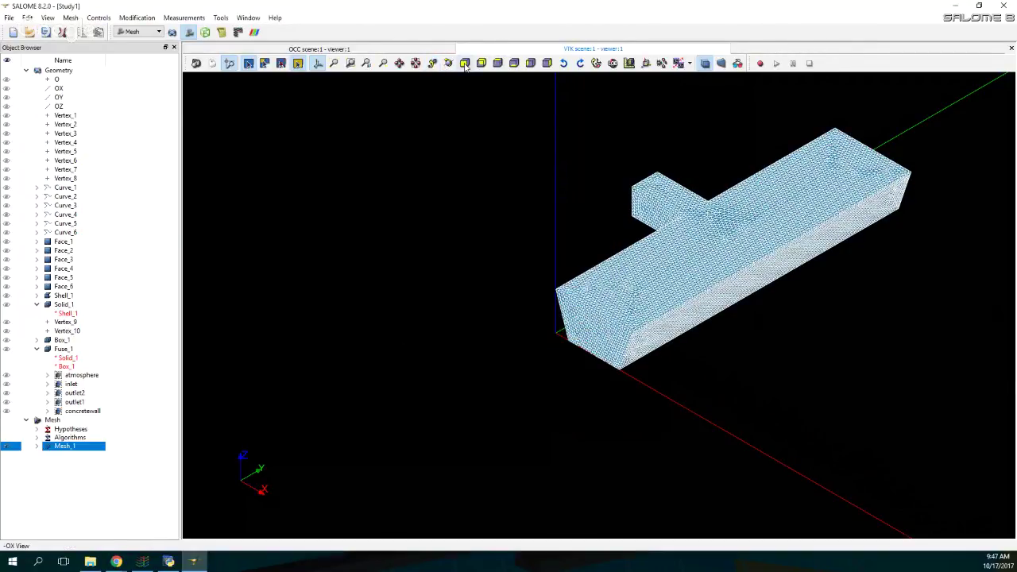
pyautogui.moveTo(617, 318); pyautogui.dragTo(560, 369)
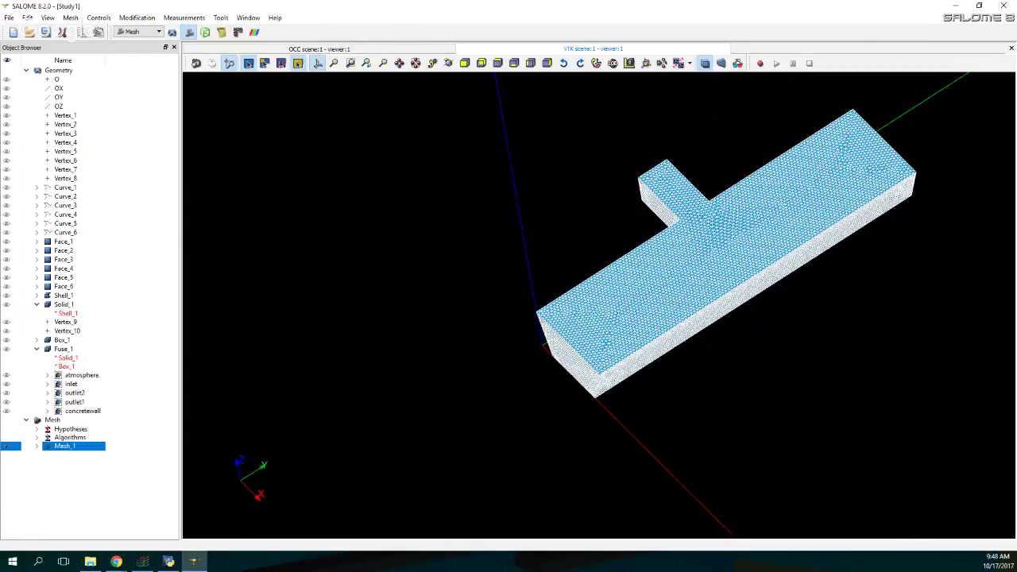
pyautogui.click(158, 31)
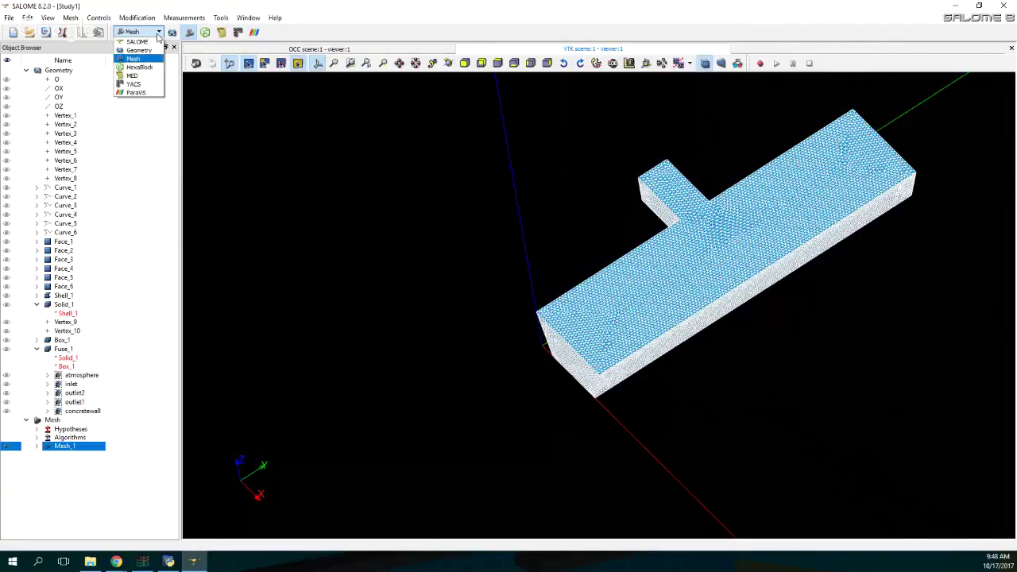
pyautogui.click(158, 33)
# - Start a new group on Mesh_1 with Face elements and the group type set to Group on geometry
pyautogui.click(47, 18)
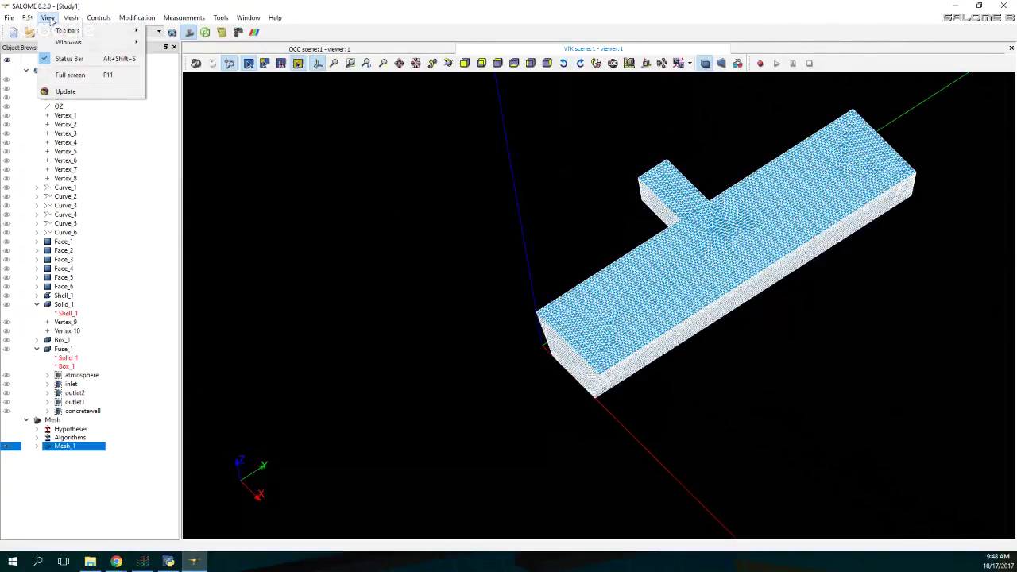
pyautogui.moveTo(71, 19)
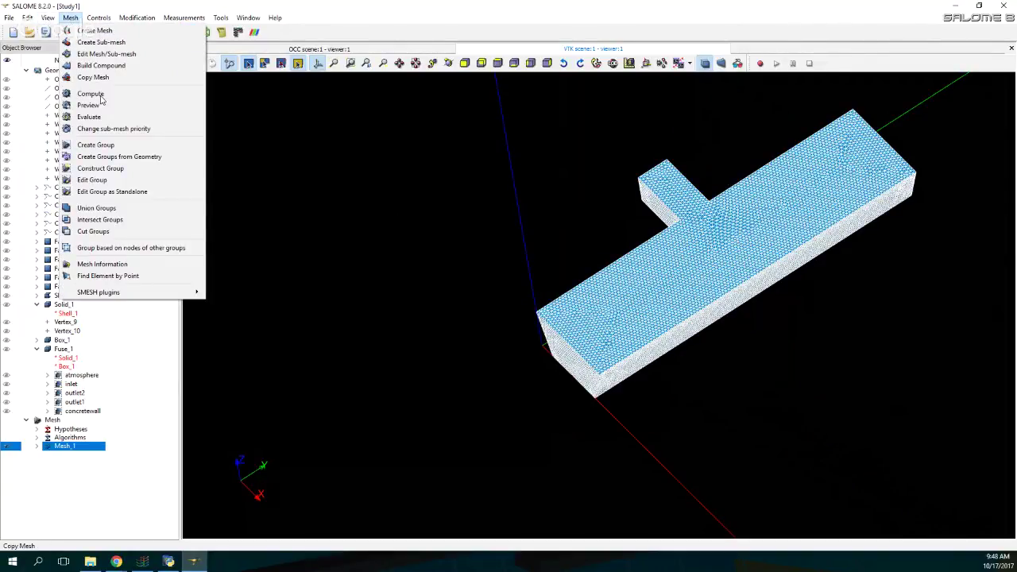
pyautogui.click(121, 146)
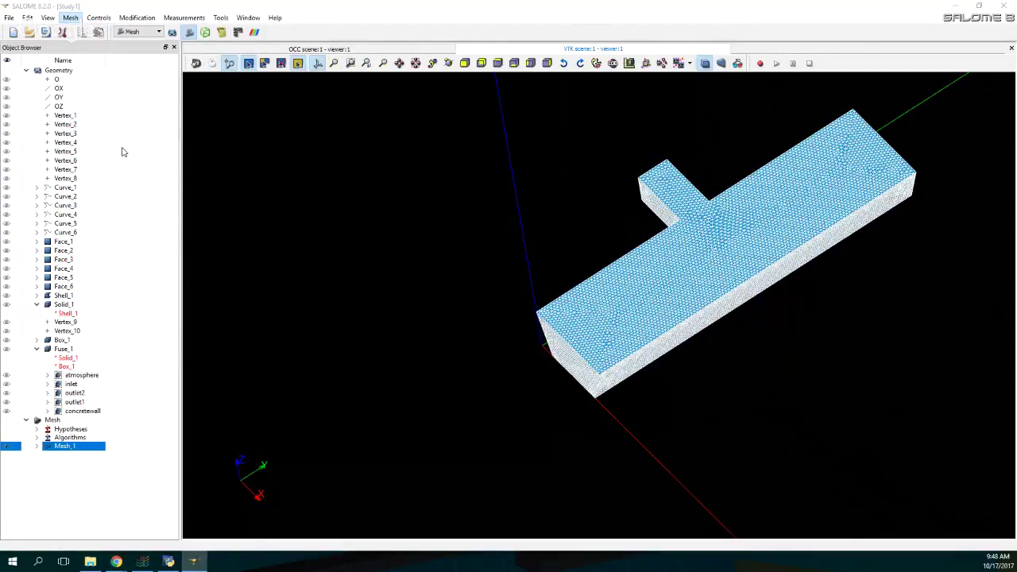
pyautogui.moveTo(517, 108); pyautogui.dragTo(340, 95)
pyautogui.click(372, 142)
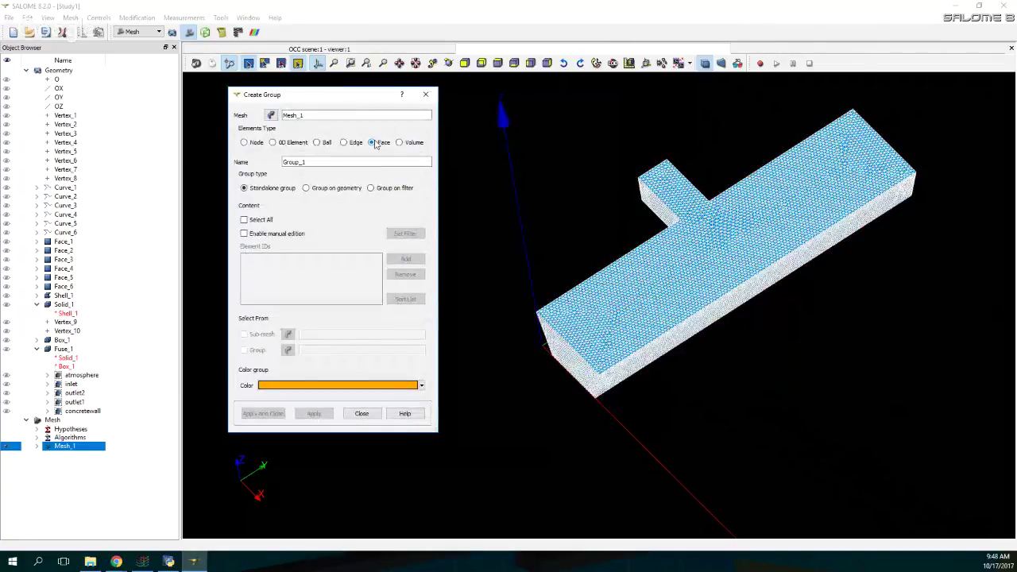
pyautogui.click(331, 189)
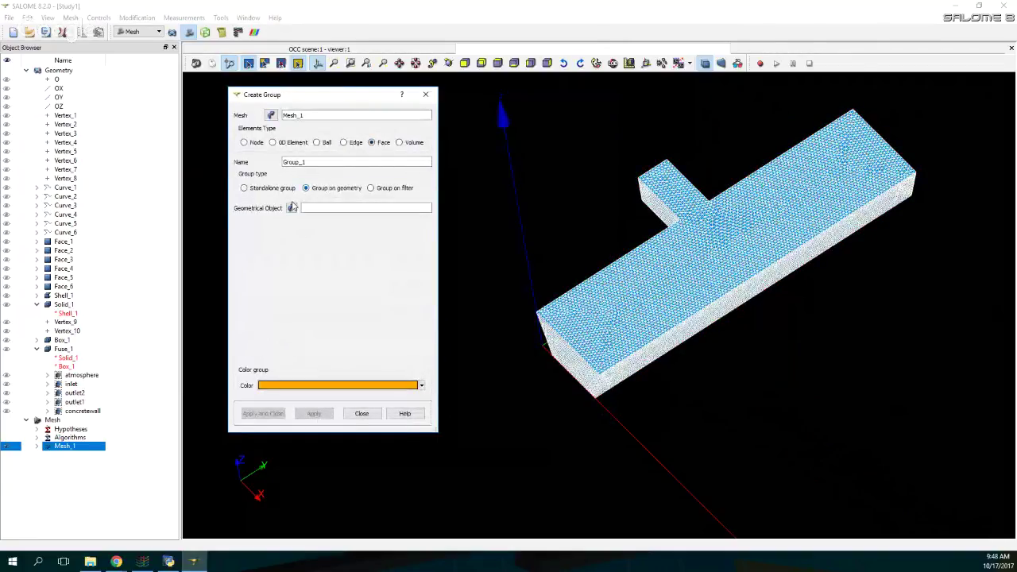
# - Assign the atmosphere geometry by direct geometry selection, name the face group atmosphere and apply it
pyautogui.click(82, 375)
pyautogui.click(292, 208)
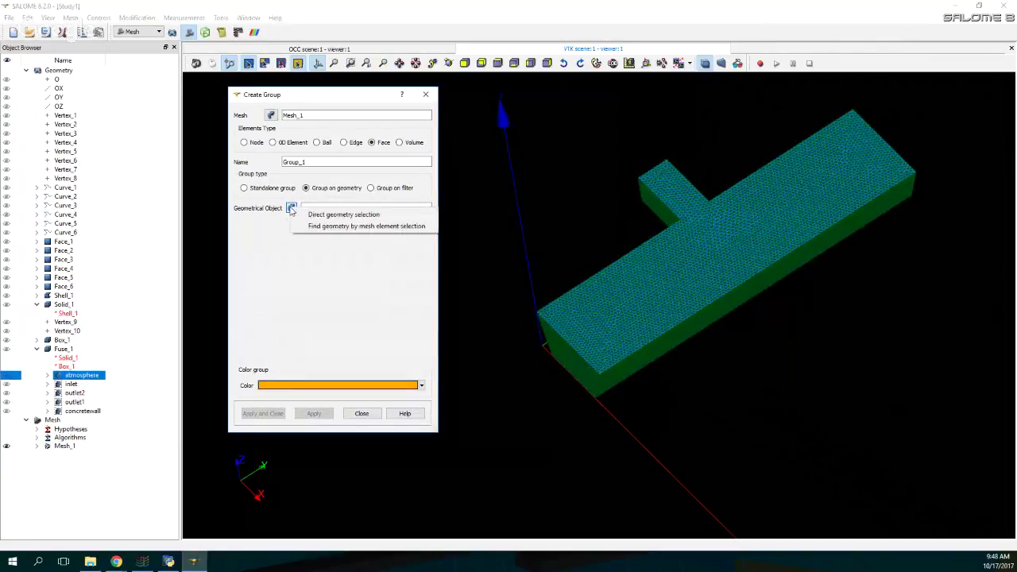
pyautogui.click(318, 214)
pyautogui.click(81, 375)
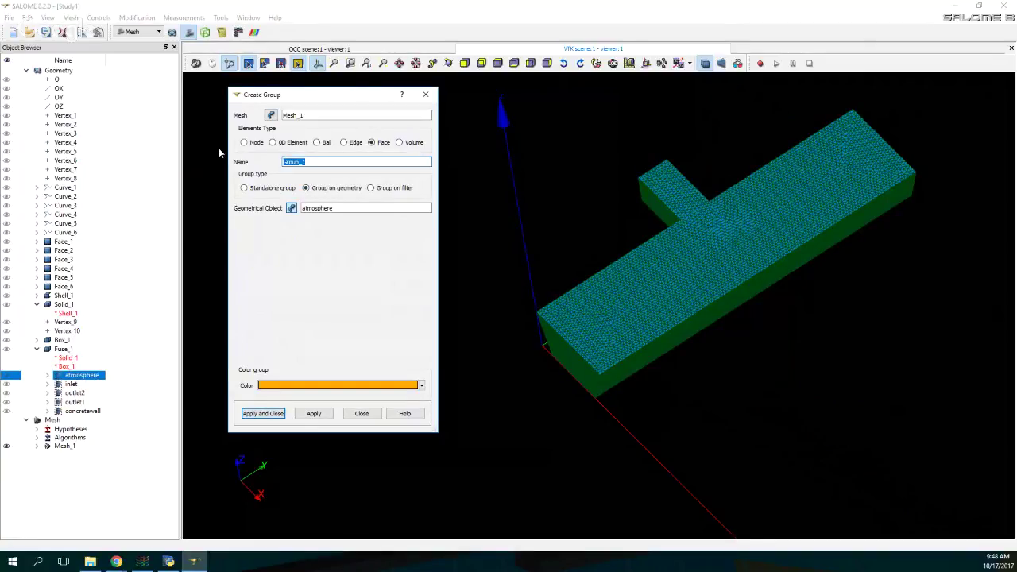
pyautogui.write('atmosphere')
pyautogui.click(325, 414)
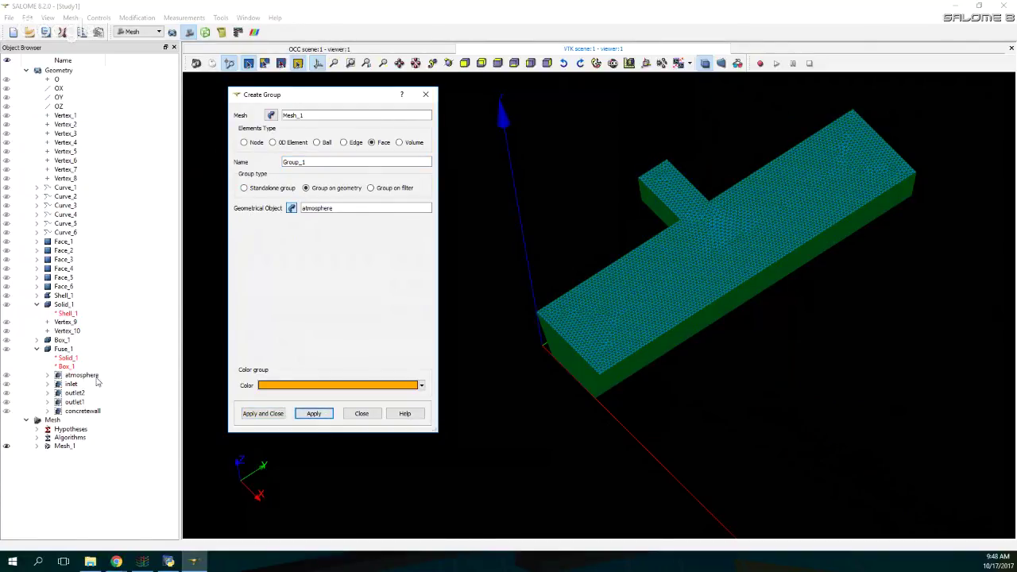
# - Create a face group named inlet on the inlet geometry, with a teal-green group colour
pyautogui.click(71, 385)
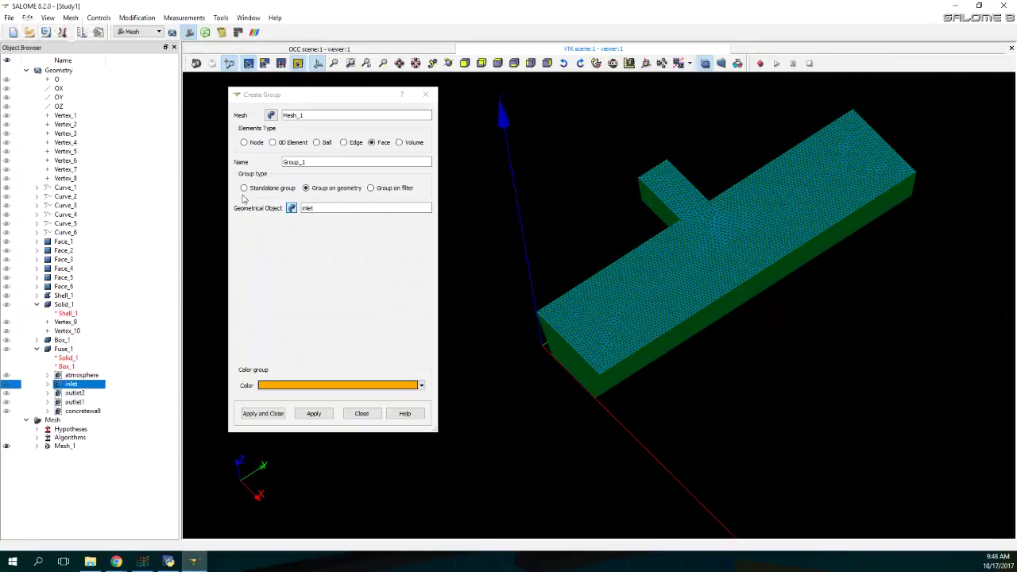
pyautogui.moveTo(321, 162); pyautogui.dragTo(202, 128)
pyautogui.press('BackSpace')
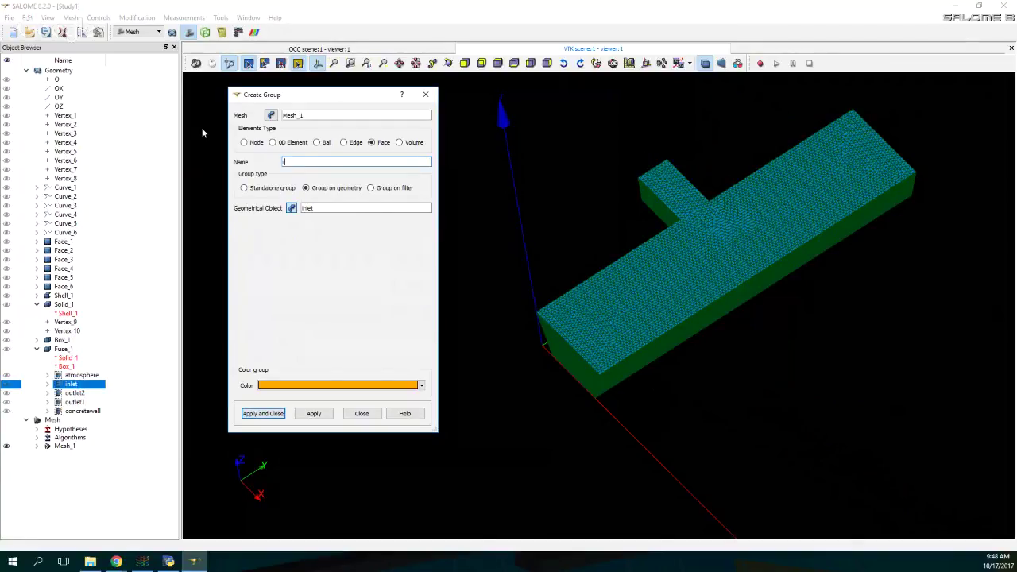
pyautogui.write('inlet')
pyautogui.click(341, 386)
pyautogui.click(326, 413)
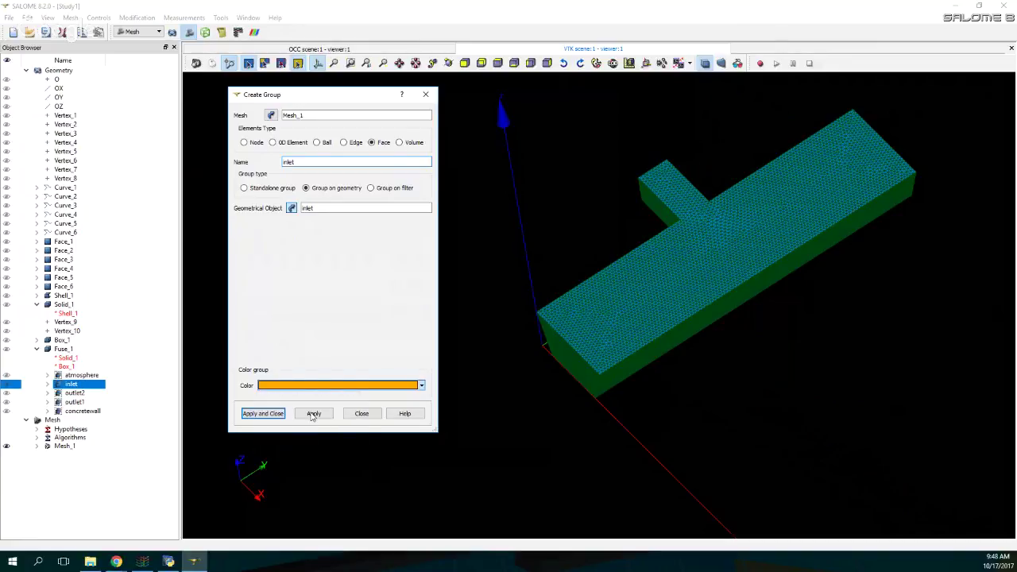
pyautogui.click(318, 414)
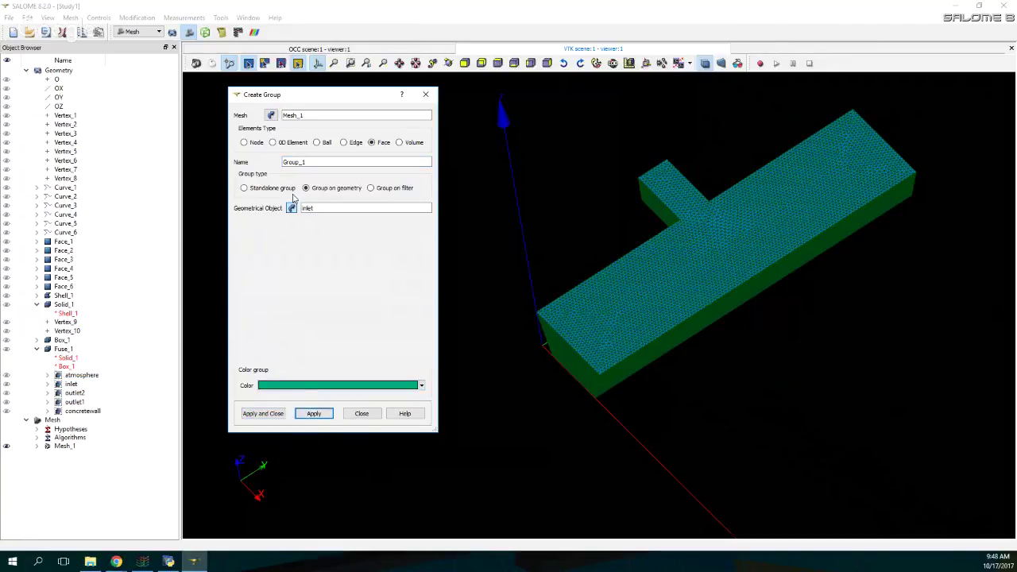
# - Create a face group named outlet2 on the outlet2 geometry, with a cyan group colour
pyautogui.click(74, 392)
pyautogui.click(303, 162)
pyautogui.doubleClick(304, 162)
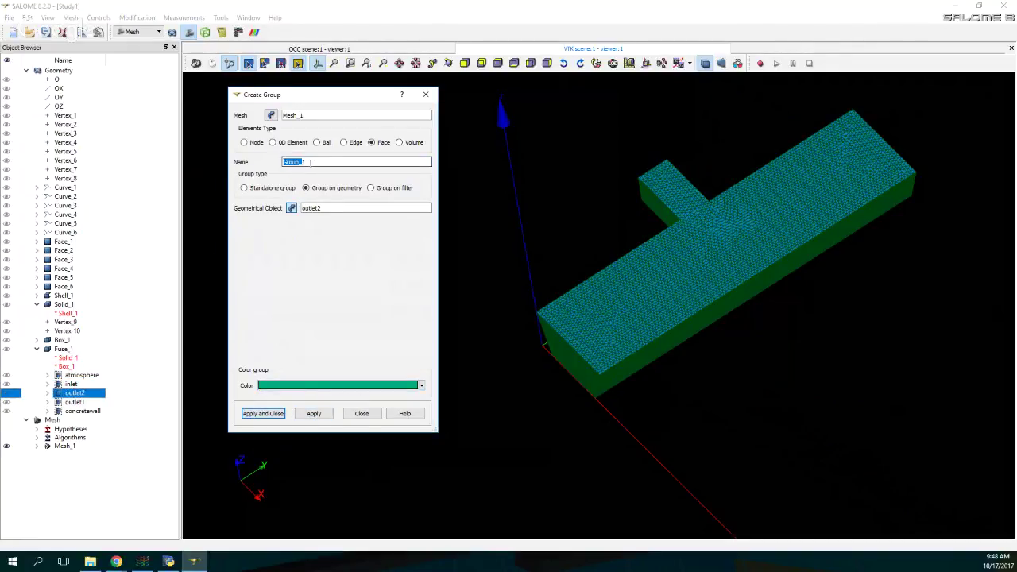
pyautogui.write('outlet2')
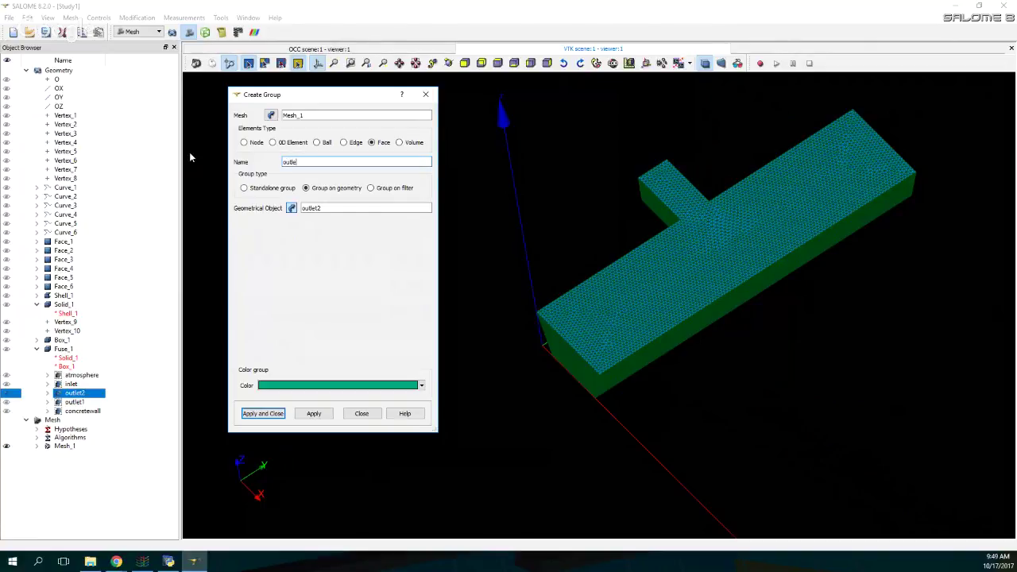
pyautogui.click(422, 386)
pyautogui.click(337, 422)
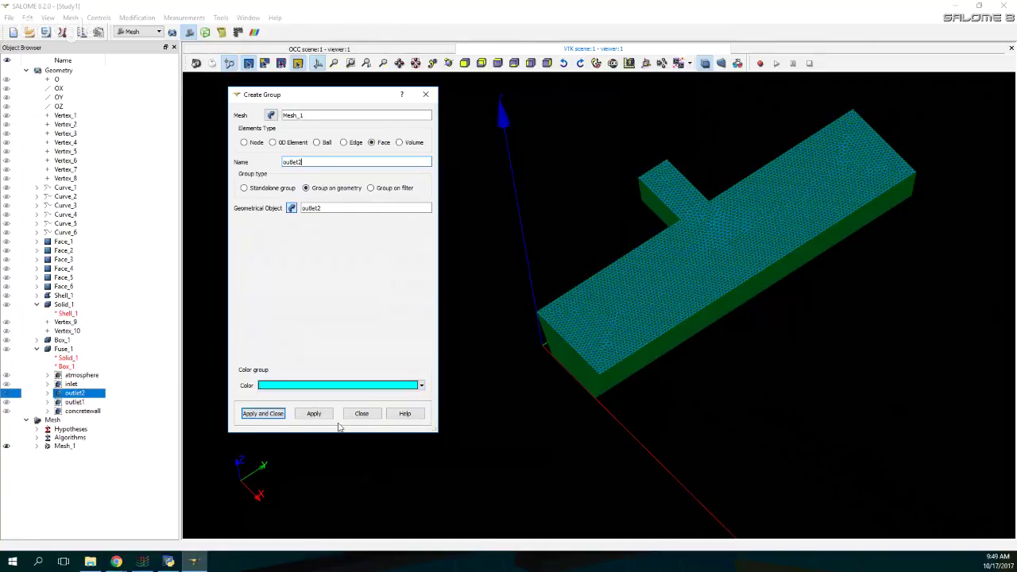
pyautogui.click(314, 414)
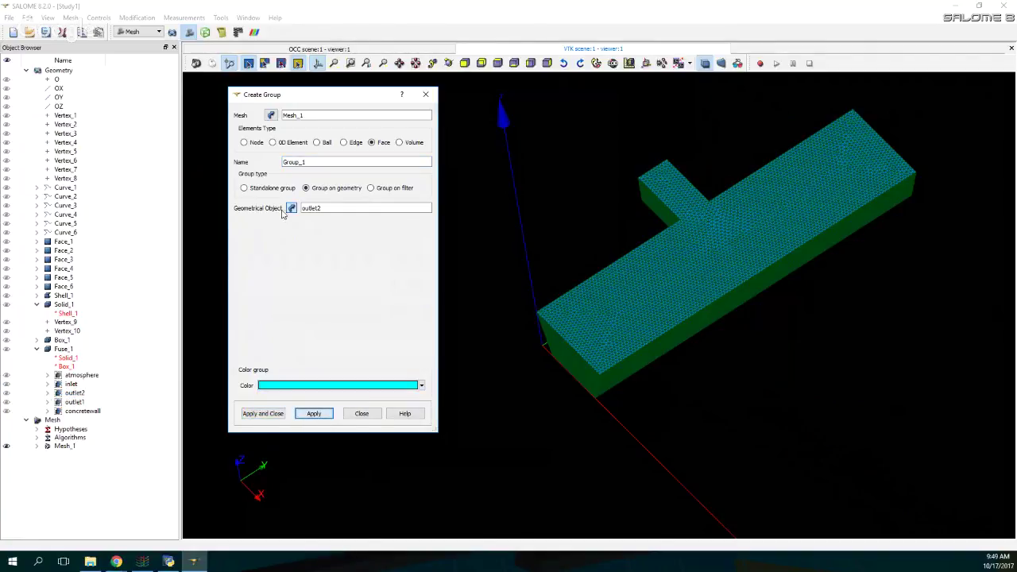
# - Create a face group named outlet1 on the outlet1 geometry, with a bright green group colour
pyautogui.click(75, 403)
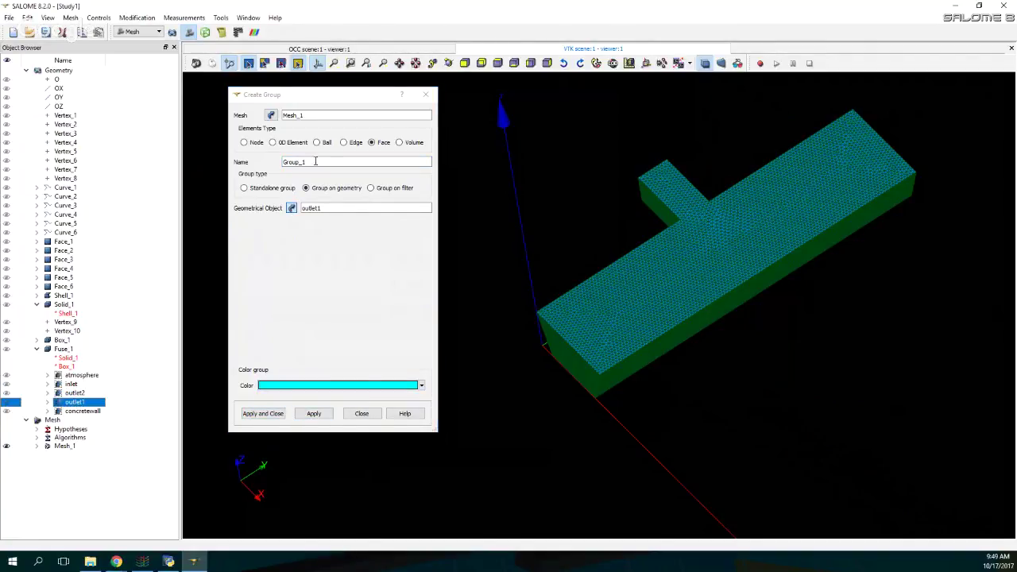
pyautogui.moveTo(315, 162); pyautogui.dragTo(184, 133)
pyautogui.write('outlet1')
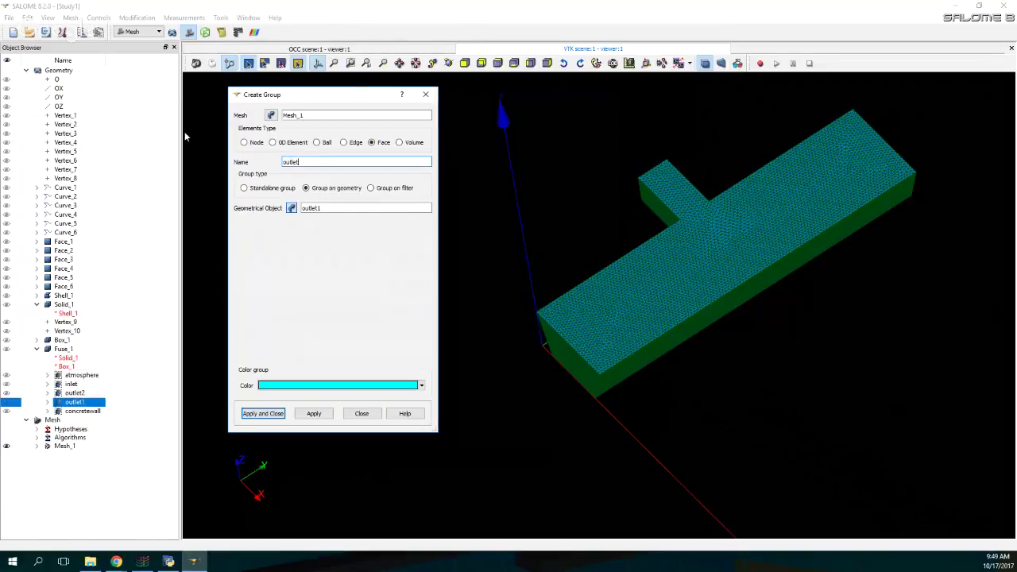
pyautogui.click(422, 385)
pyautogui.click(338, 435)
pyautogui.click(314, 413)
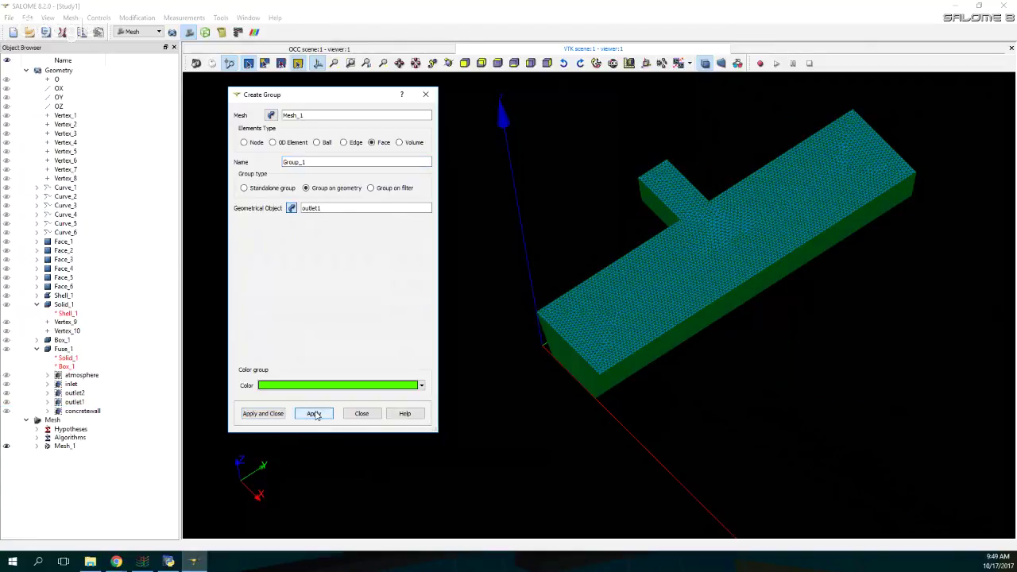
# - Create a face group named concretewall on the concretewall geometry and finish group creation
pyautogui.click(82, 410)
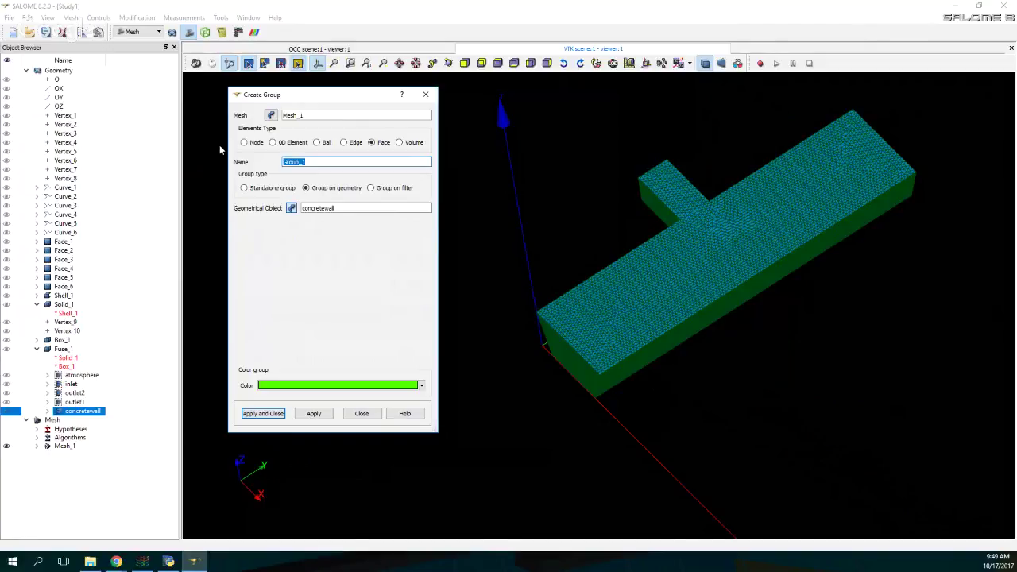
pyautogui.write('concretewall')
pyautogui.click(270, 416)
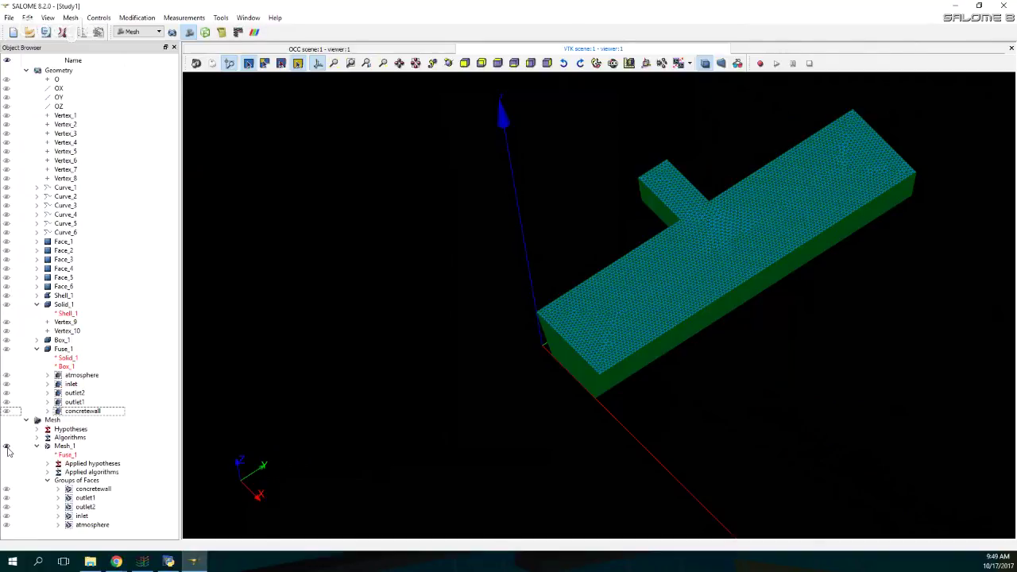
# - Display the concretewall mesh group on its own and examine its faces from several angles
pyautogui.click(7, 448)
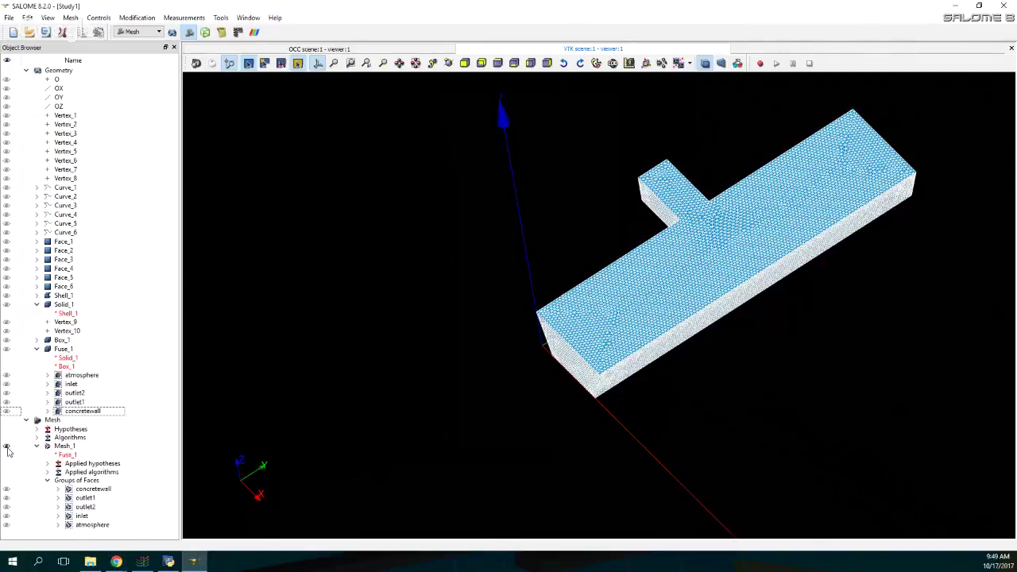
pyautogui.click(93, 488)
pyautogui.keyDown('ctrl'); pyautogui.moveTo(629, 373); pyautogui.dragTo(786, 355, button='right'); pyautogui.keyUp('ctrl')
pyautogui.moveTo(784, 349); pyautogui.dragTo(847, 339)
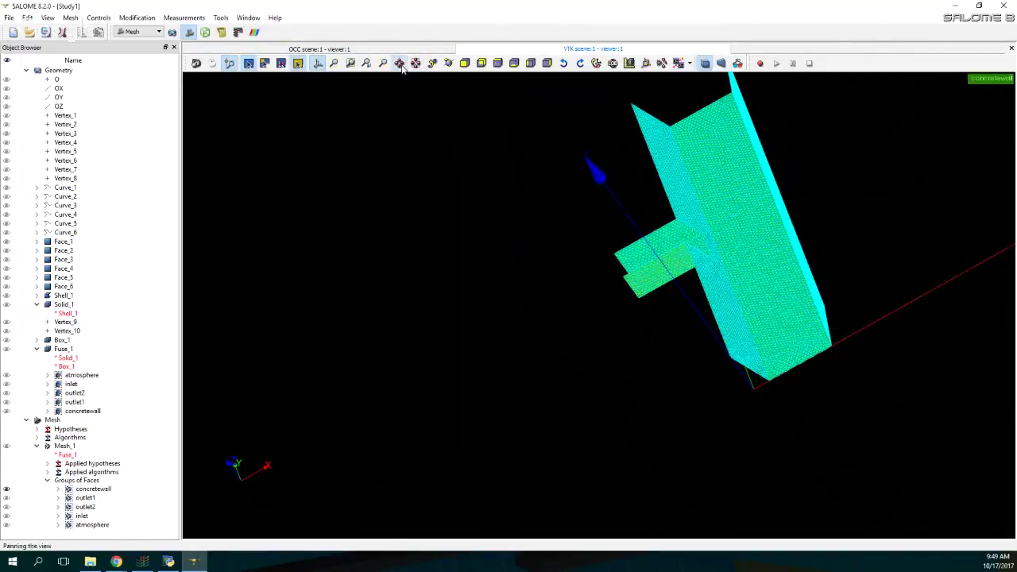
pyautogui.click(448, 63)
pyautogui.moveTo(789, 439); pyautogui.dragTo(888, 242)
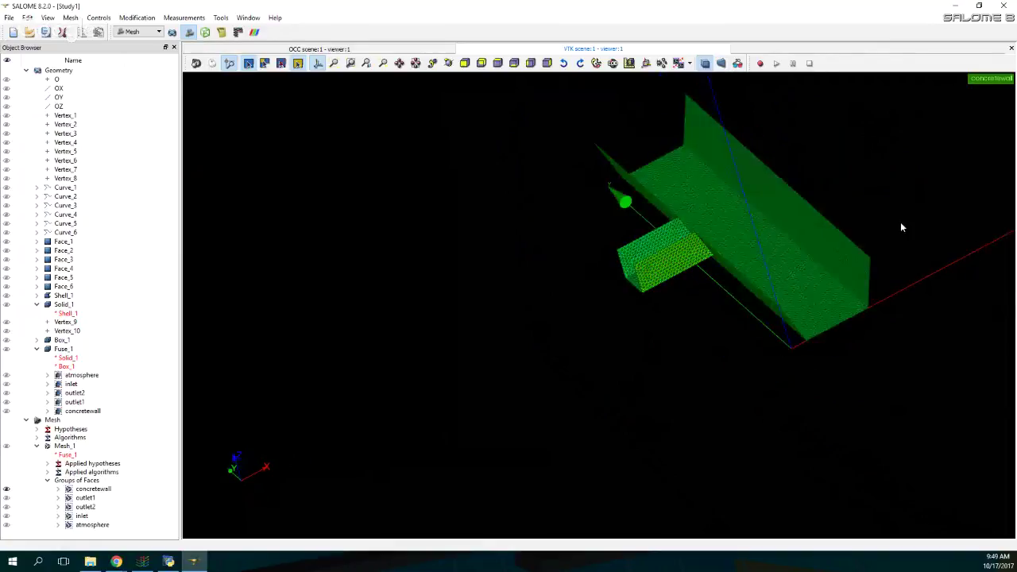
pyautogui.rightClick(900, 225)
pyautogui.click(842, 153)
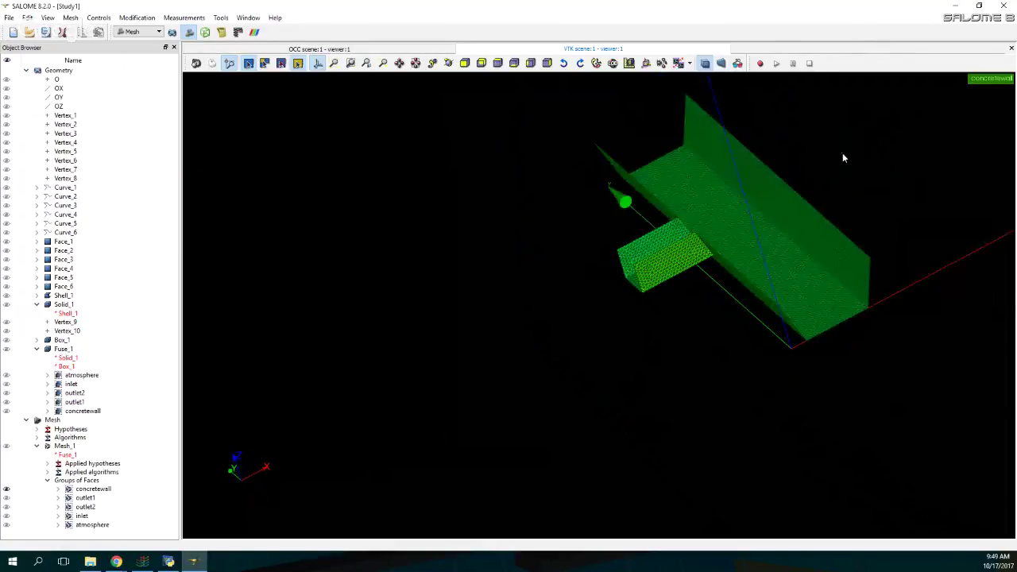
pyautogui.click(399, 66)
pyautogui.moveTo(786, 207); pyautogui.dragTo(515, 355)
pyautogui.keyDown('ctrl'); pyautogui.moveTo(515, 361); pyautogui.dragTo(445, 357, button='right'); pyautogui.keyUp('ctrl')
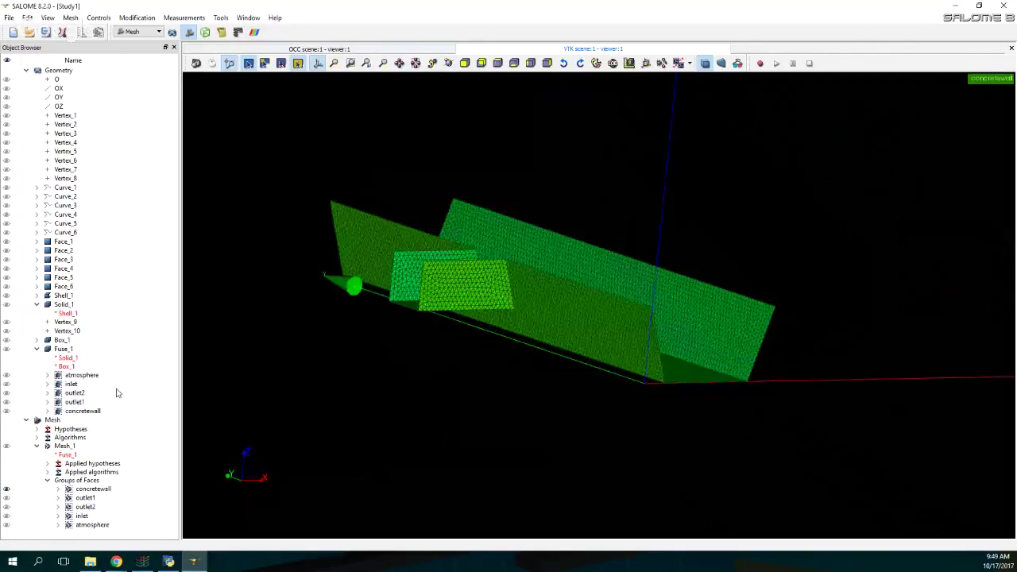
# - Display the outlet1, outlet2, inlet and atmosphere mesh groups one at a time to check which faces each contains
pyautogui.click(11, 491)
pyautogui.click(6, 489)
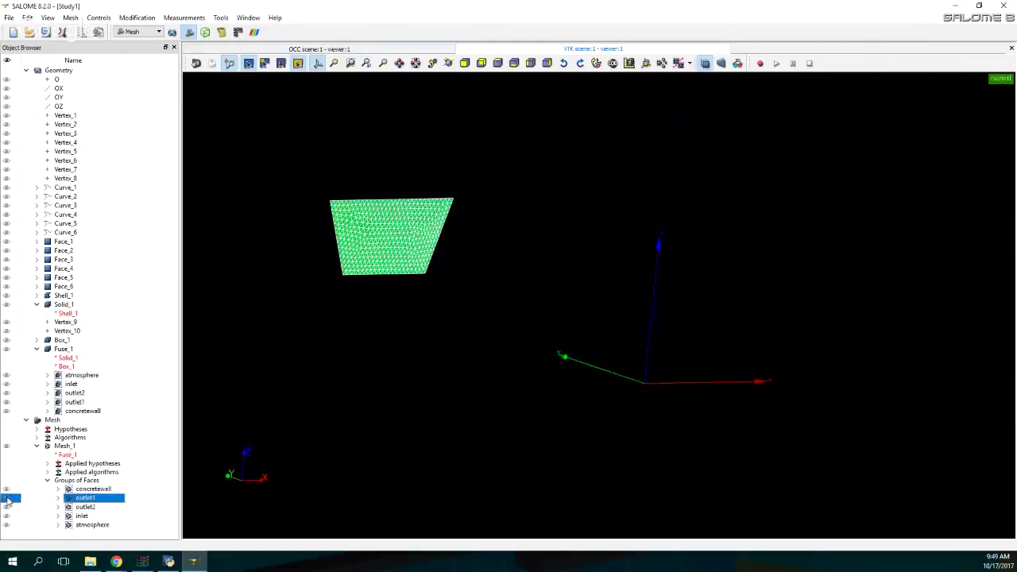
pyautogui.click(7, 497)
pyautogui.click(6, 507)
pyautogui.click(6, 507)
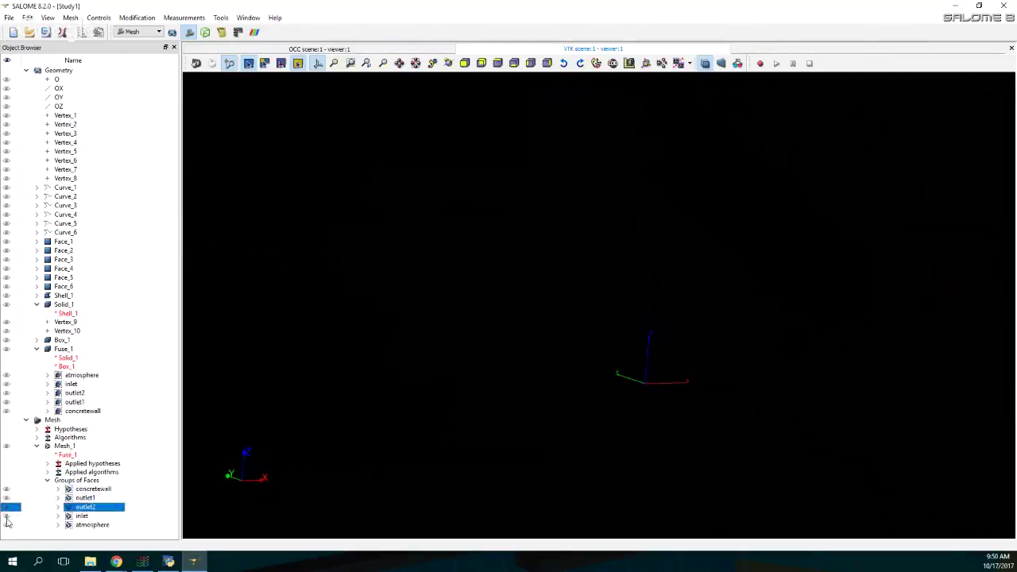
pyautogui.click(7, 516)
pyautogui.click(6, 516)
pyautogui.click(7, 524)
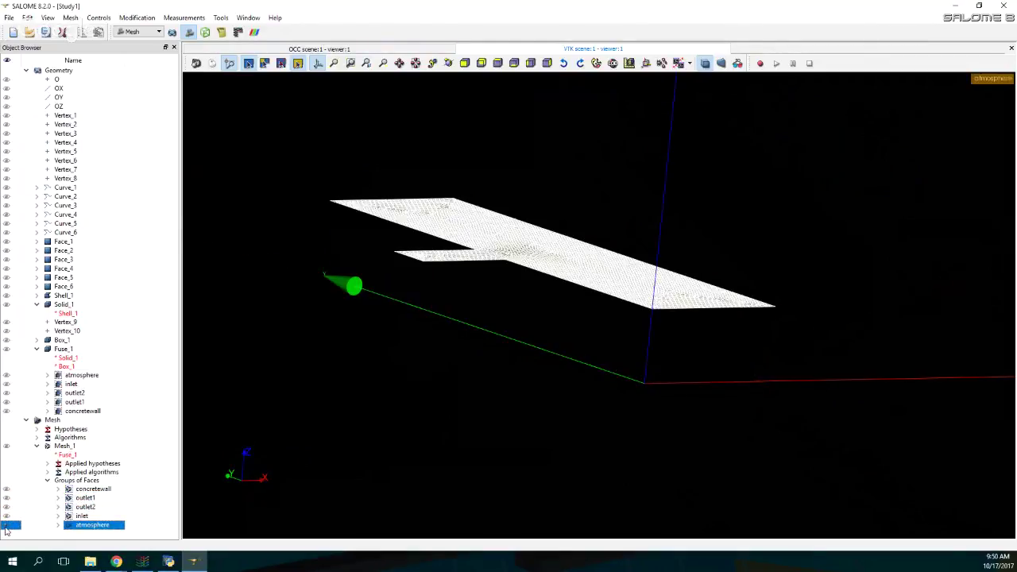
# - Save the study and select Mesh_1
pyautogui.hotkey('ctrl', 's')
pyautogui.click(63, 449)
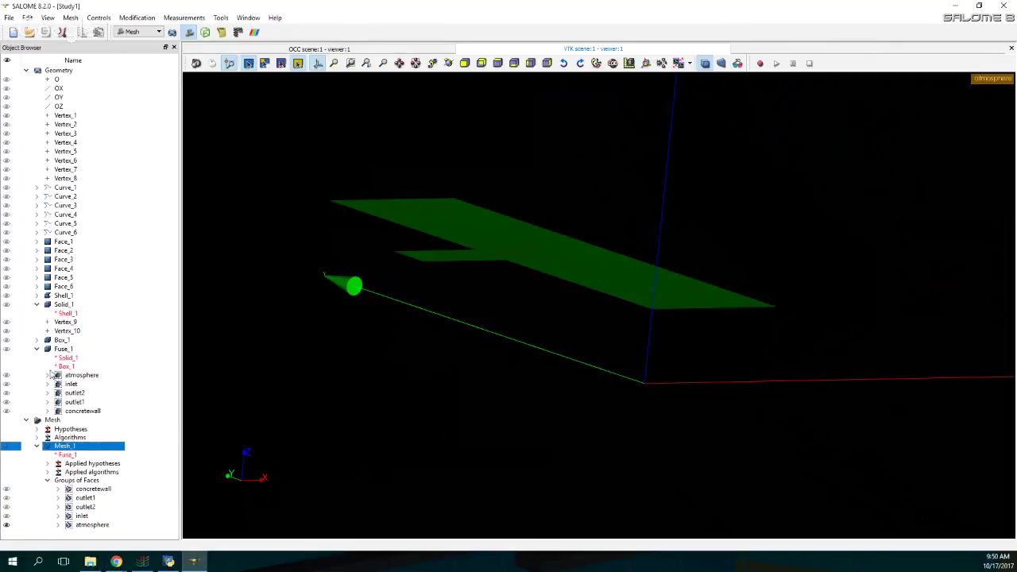
# - Export Mesh_1 as an IDEAS UNV file named Mesh_1 in the tutorialWaterIntake\Salome folder
pyautogui.click(8, 18)
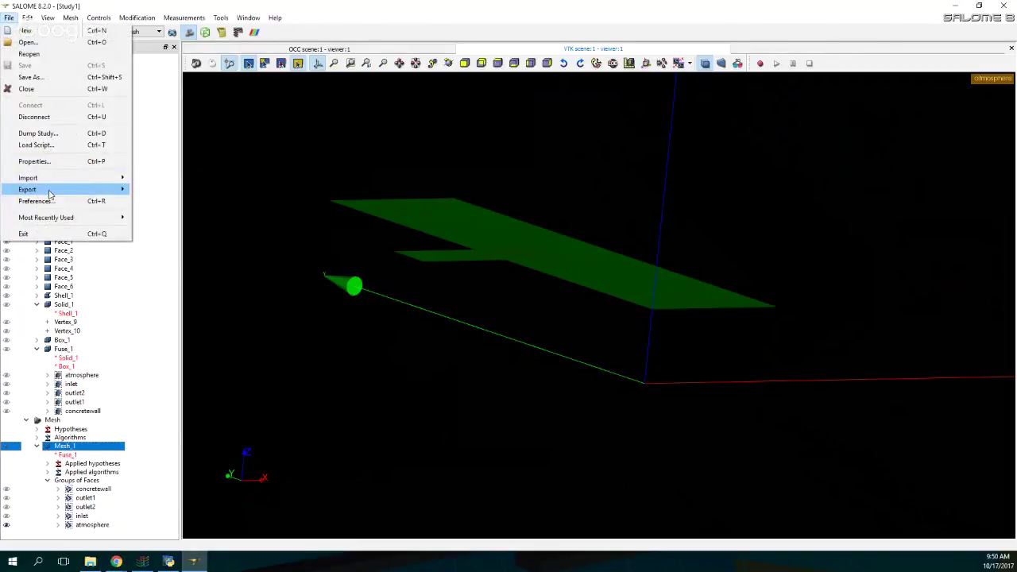
pyautogui.moveTo(49, 191)
pyautogui.click(170, 216)
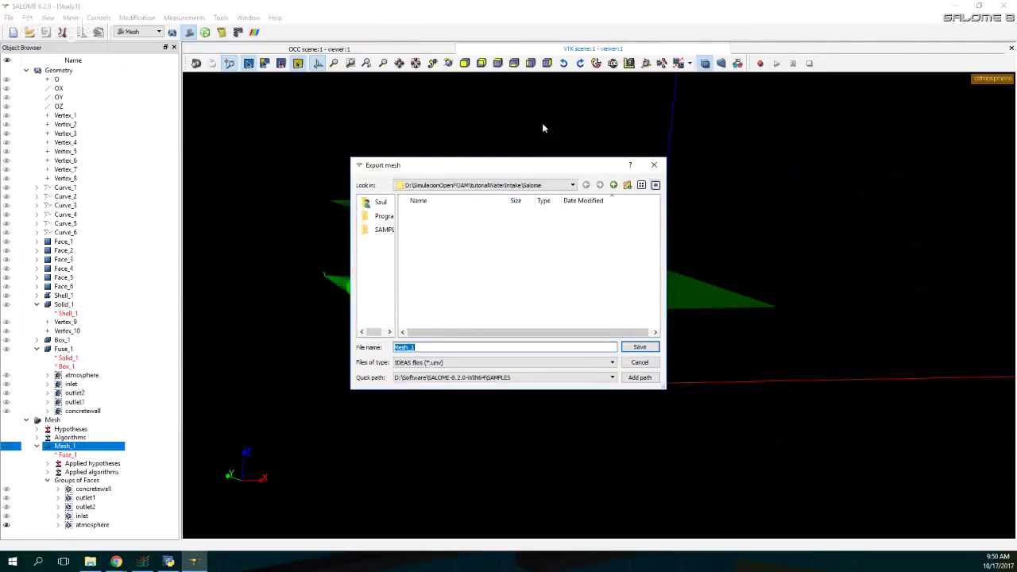
pyautogui.click(639, 348)
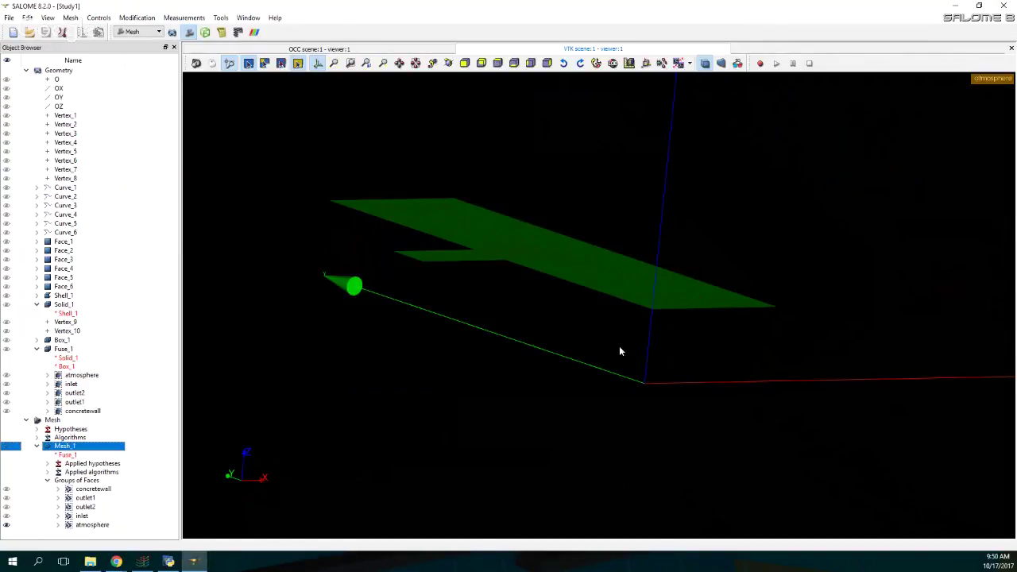
# - Switch to File Explorer and delete the tutorialDisenoBocatomaCanal WinRAR archive from D:\SimulacionOpenFOAM
pyautogui.click(93, 562)
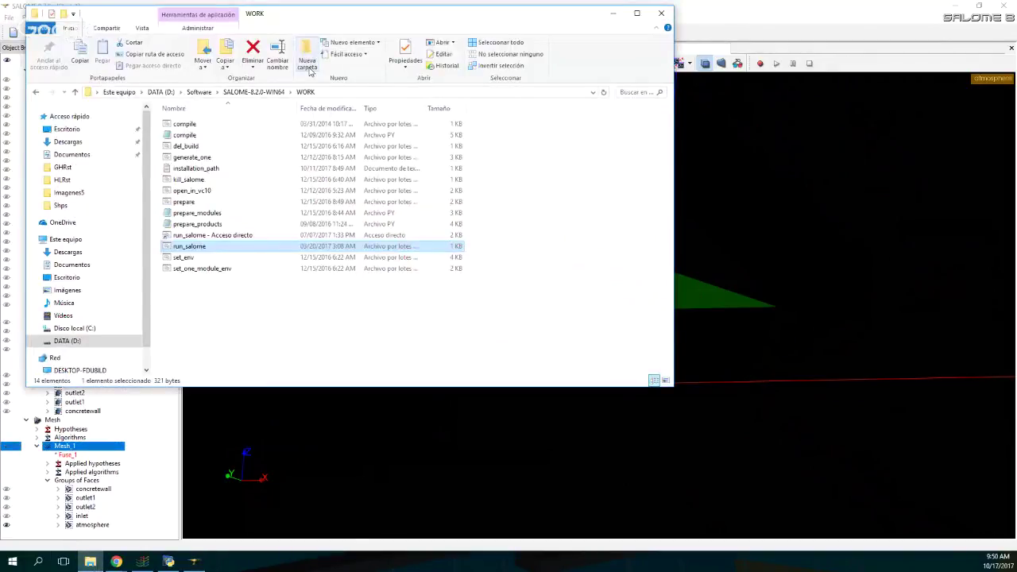
pyautogui.click(160, 92)
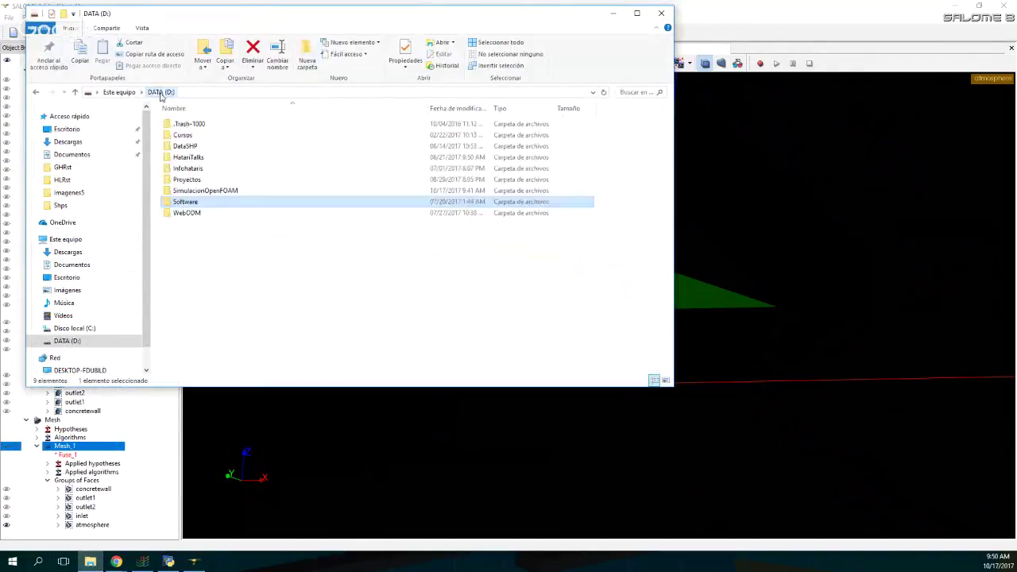
pyautogui.doubleClick(205, 190)
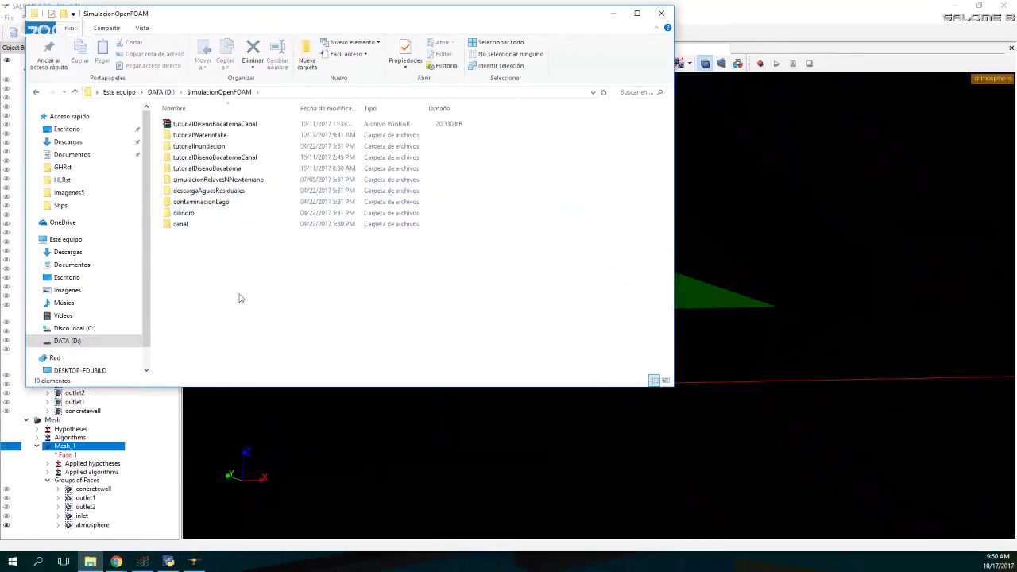
pyautogui.click(205, 123)
pyautogui.press('Delete')
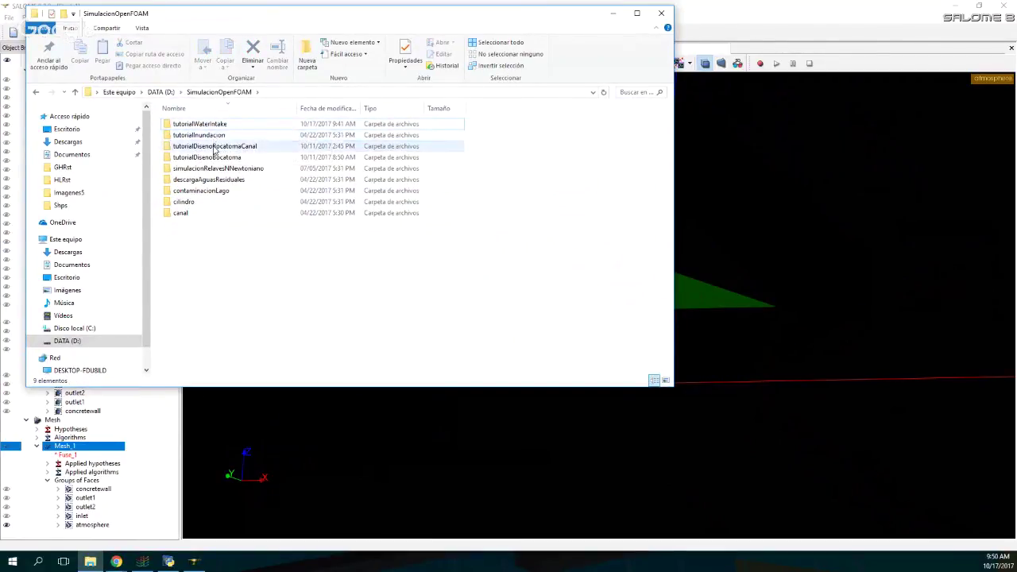
# - Examine the contents of the existing OpenFOAM case folder disenoBocatoma inside tutorialDisenoBocatomaCanal\openFoam
pyautogui.click(213, 147)
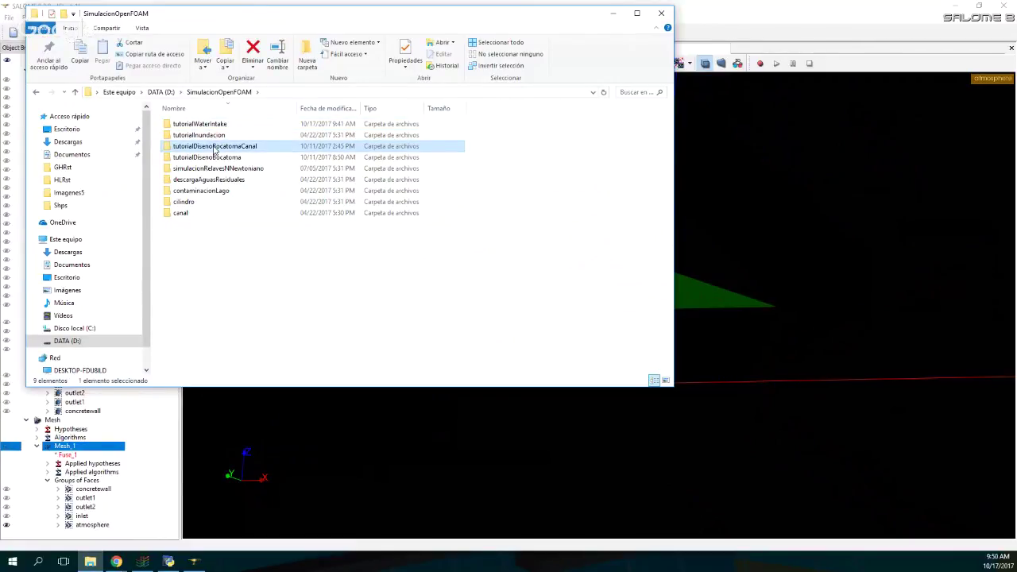
pyautogui.doubleClick(214, 147)
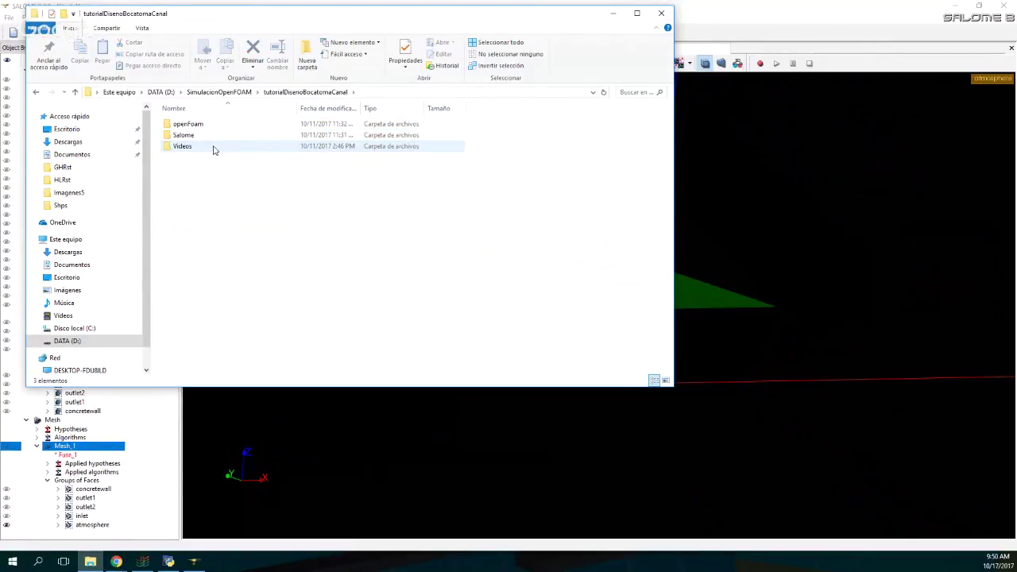
pyautogui.click(239, 93)
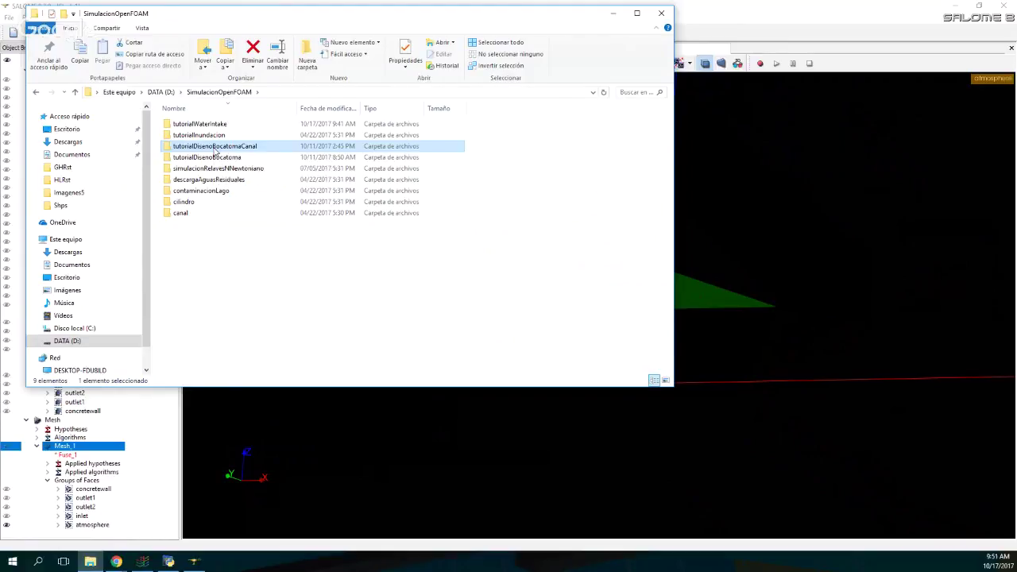
pyautogui.doubleClick(215, 147)
pyautogui.doubleClick(209, 126)
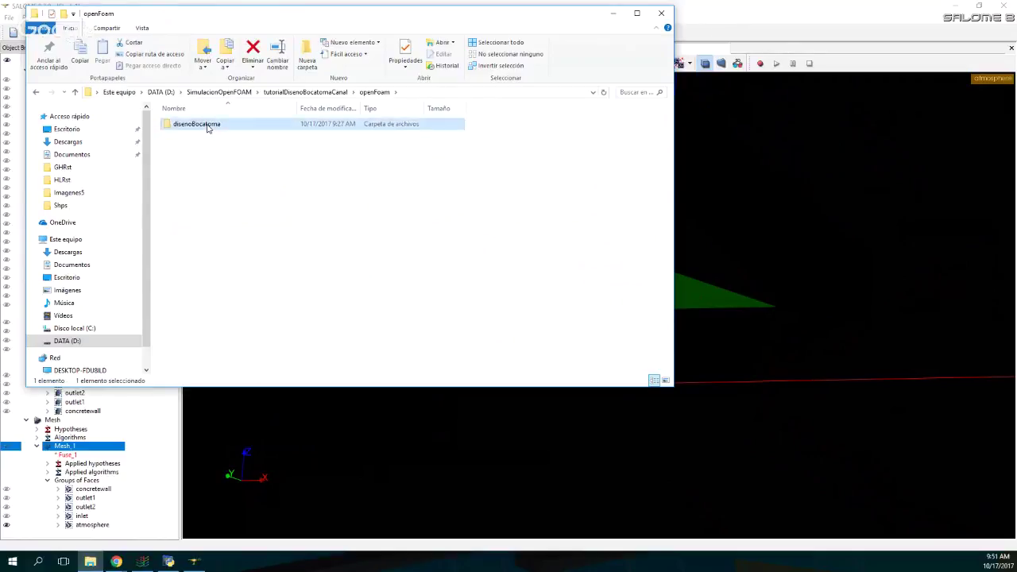
pyautogui.doubleClick(207, 126)
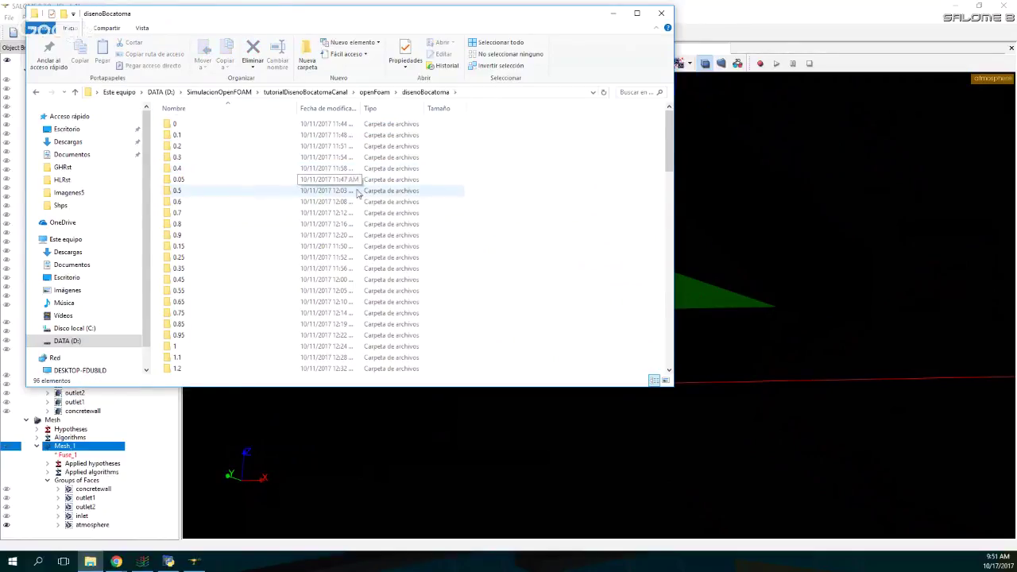
pyautogui.scroll(-20, 469, 189)
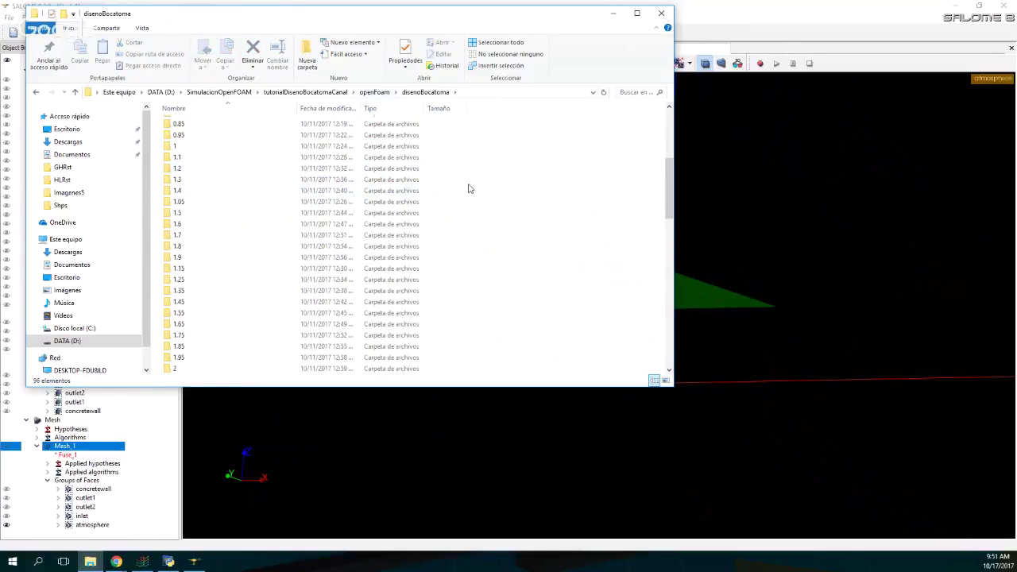
pyautogui.scroll(15, 469, 189)
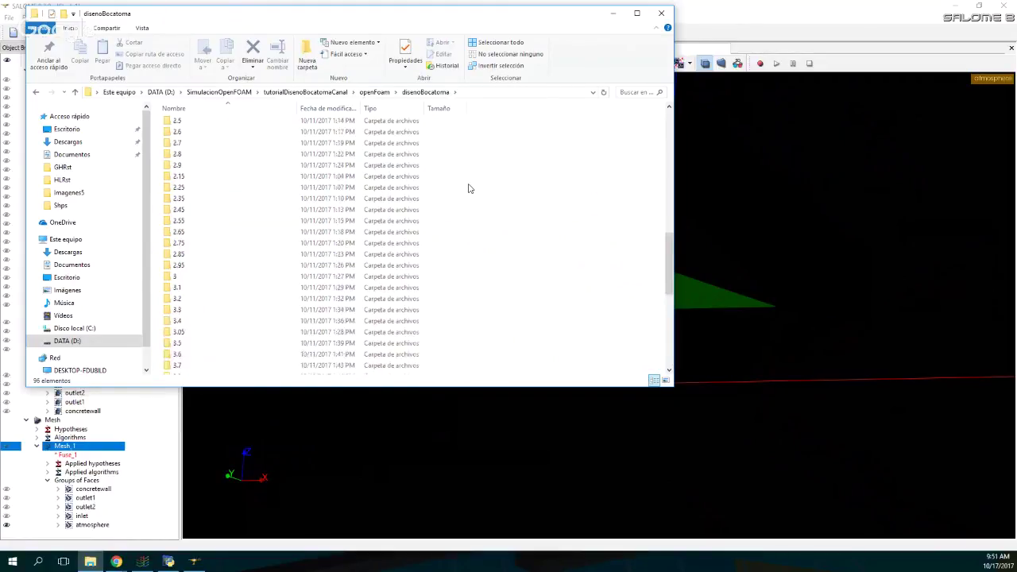
pyautogui.scroll(-15, 469, 189)
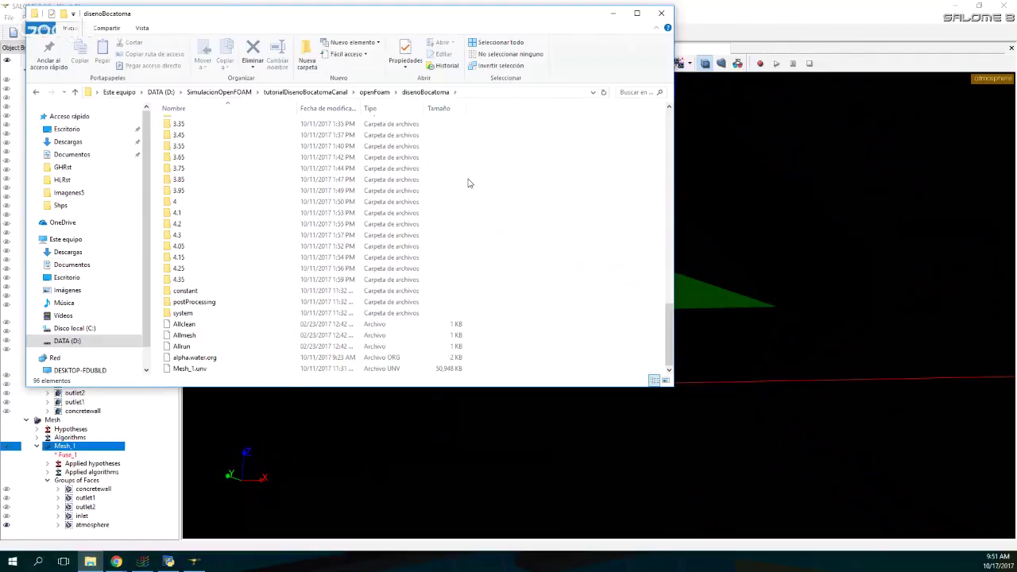
pyautogui.scroll(20, 469, 184)
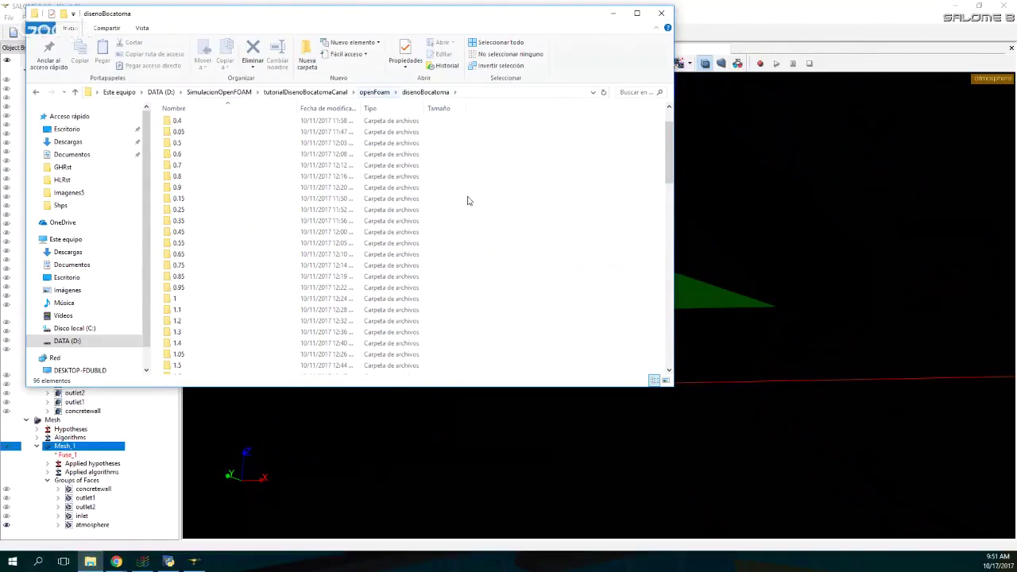
pyautogui.scroll(2, 475, 232)
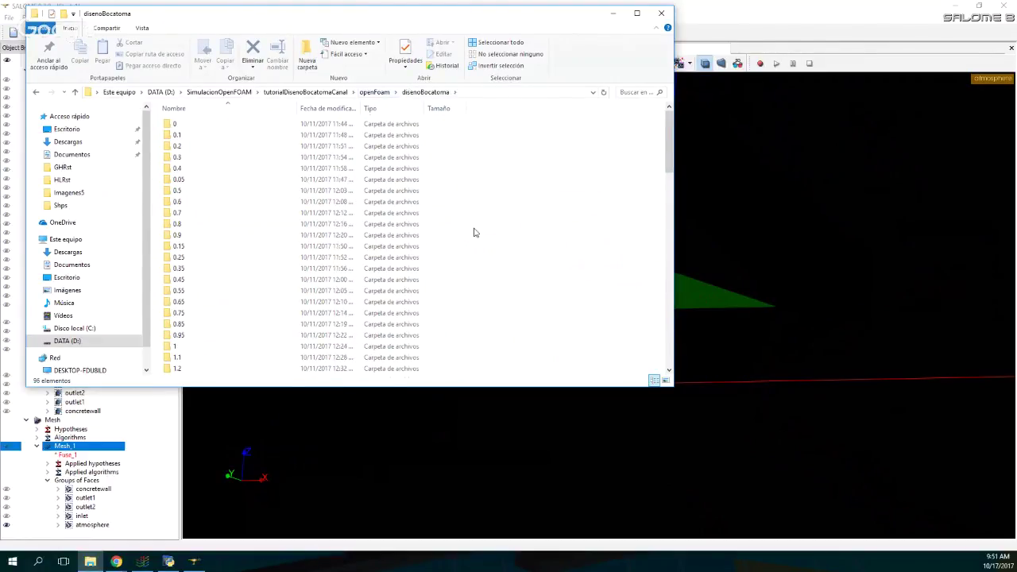
pyautogui.click(386, 94)
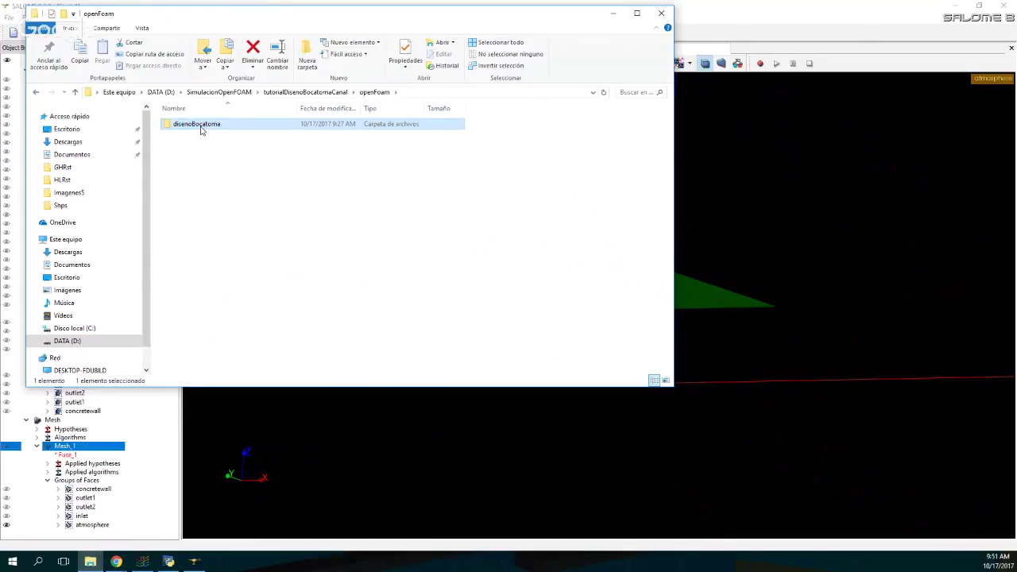
pyautogui.doubleClick(201, 127)
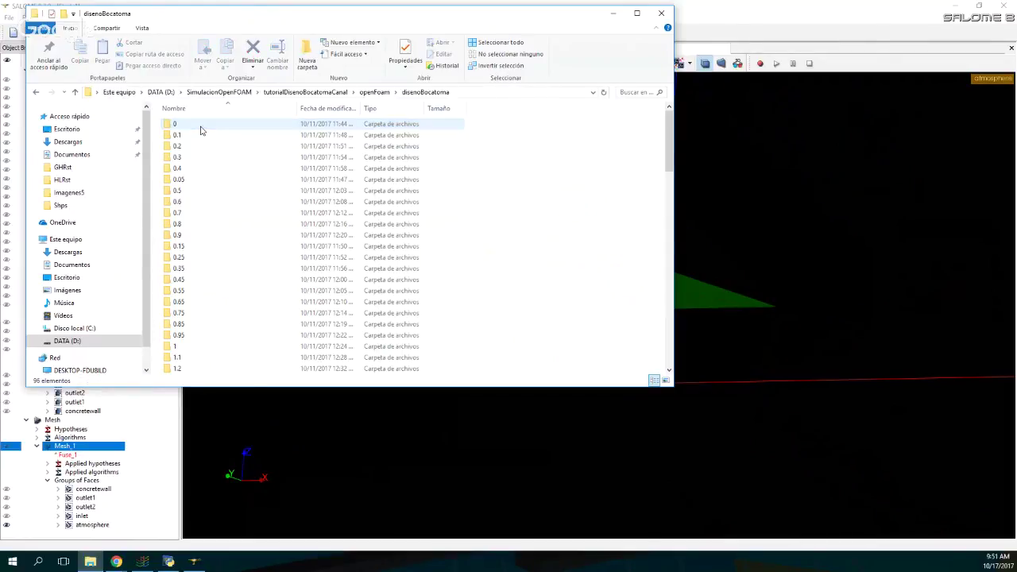
# - Copy the disenoBocatoma case folder from tutorialDisenoBocatomaCanal\openFoam into the tutorialWaterIntake folder
pyautogui.click(373, 92)
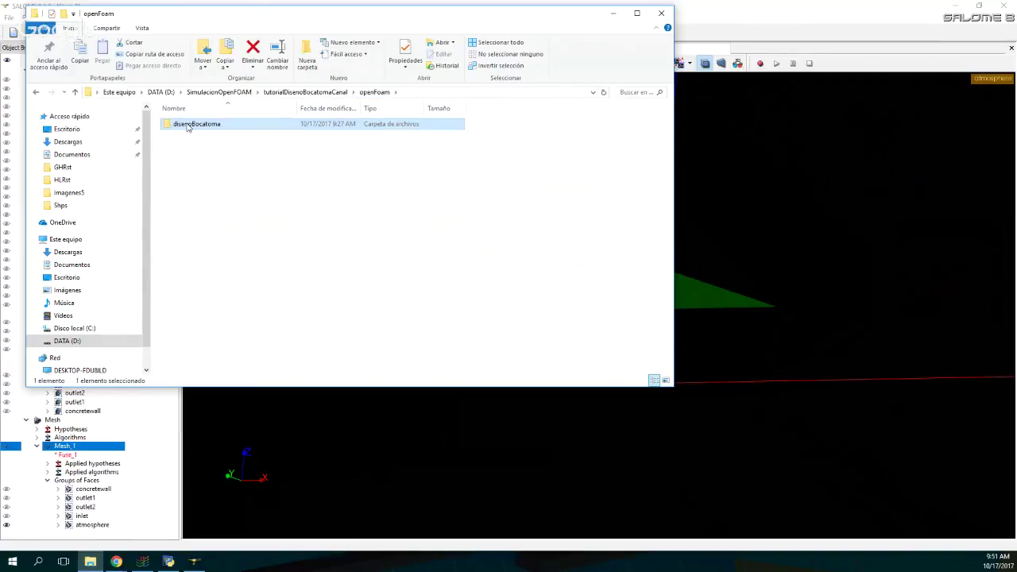
pyautogui.hotkey('ctrl', 'c')
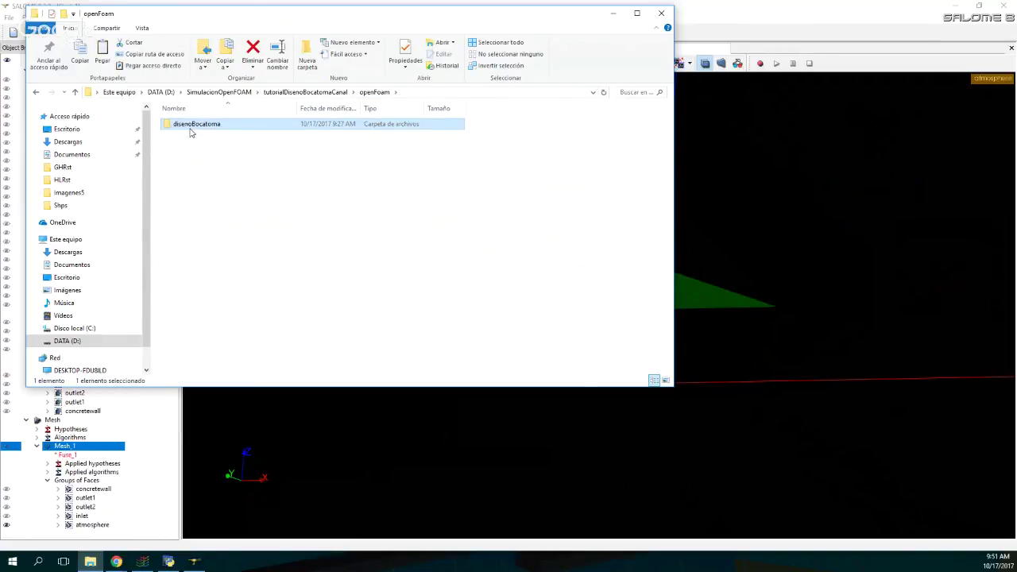
pyautogui.click(274, 92)
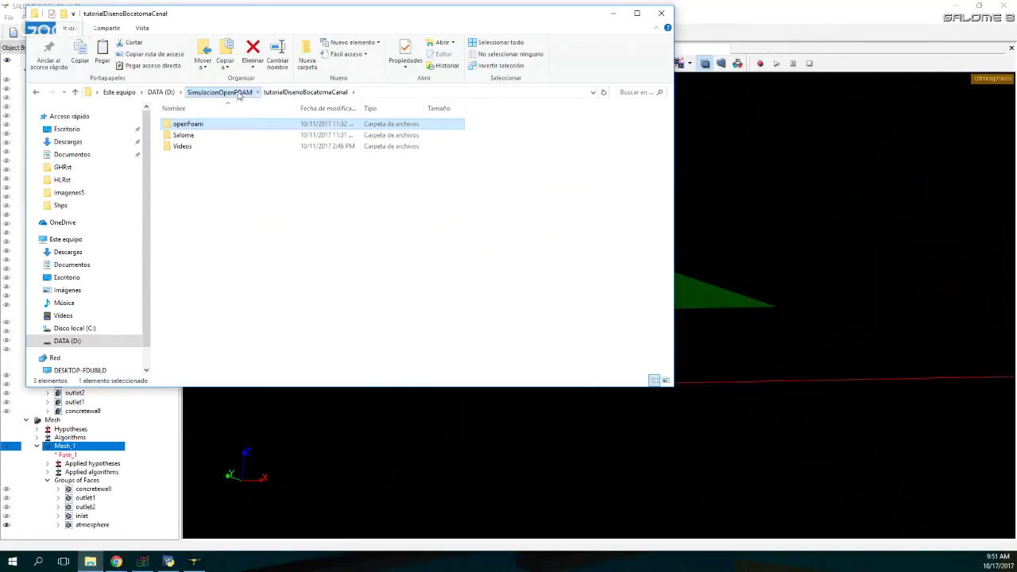
pyautogui.click(218, 93)
pyautogui.doubleClick(189, 124)
pyautogui.click(188, 137)
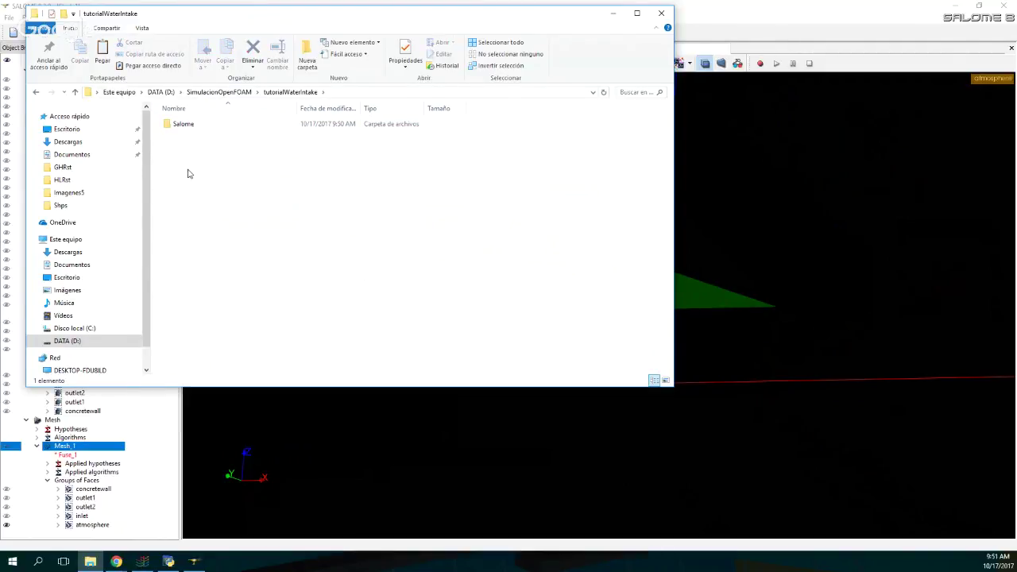
pyautogui.hotkey('ctrl', 'v')
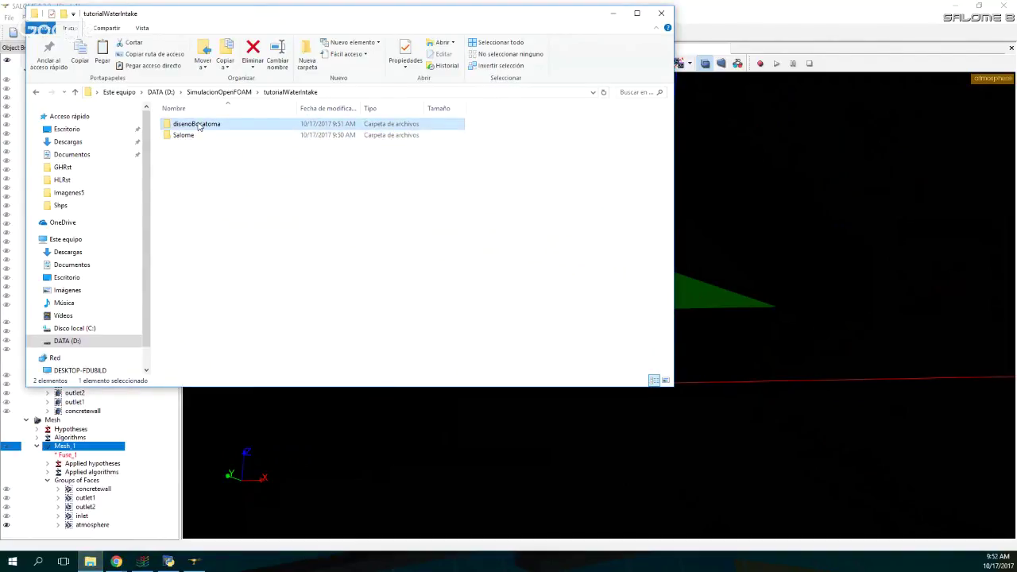
# - Delete the time-step result folders 0.1 through 4.35 from the copied disenoBocatoma case, keeping folder 0
pyautogui.doubleClick(198, 126)
pyautogui.click(200, 136)
pyautogui.hotkey('shift', 'Down')
pyautogui.hotkey('shift', 'Down')
pyautogui.hotkey('shift', 'Down')
pyautogui.hotkey('shift', 'Down')
pyautogui.hotkey('shift', 'Down')
pyautogui.hotkey('shift', 'Down')
pyautogui.hotkey('shift', 'Down')
pyautogui.hotkey('shift', 'Down')
pyautogui.hotkey('shift', 'Down')
pyautogui.hotkey('shift', 'Down')
pyautogui.hotkey('shift', 'Down')
pyautogui.hotkey('shift', 'Down')
pyautogui.hotkey('shift', 'Down')
pyautogui.hotkey('shift', 'Down')
pyautogui.hotkey('shift', 'Down')
pyautogui.hotkey('shift', 'Down')
pyautogui.hotkey('shift', 'Down')
pyautogui.hotkey('shift', 'Down')
pyautogui.hotkey('shift', 'Down')
pyautogui.hotkey('shift', 'Down')
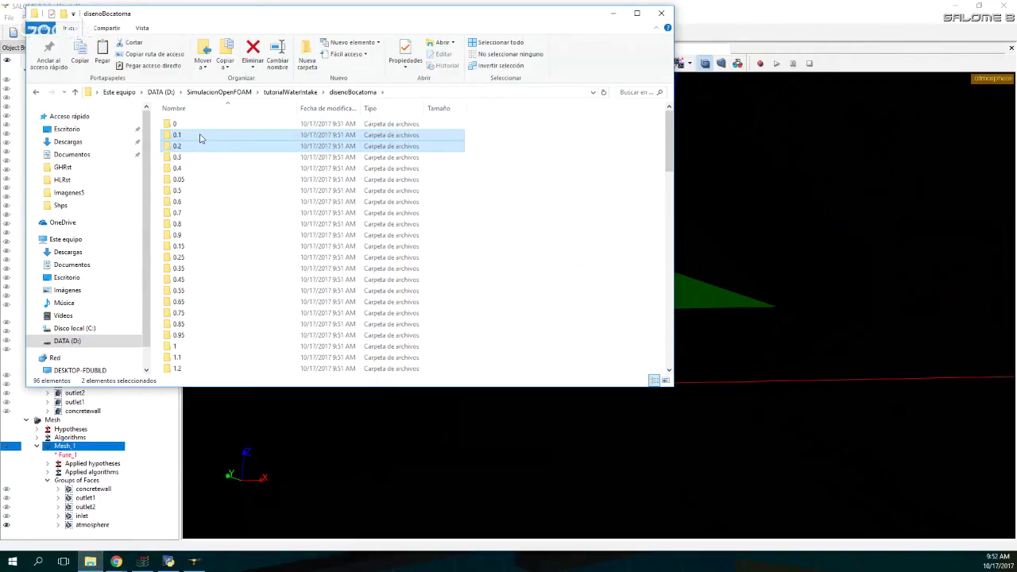
pyautogui.hotkey('shift', 'Down')
pyautogui.hotkey('shift', 'Down')
pyautogui.hotkey('shift', 'Down')
pyautogui.hotkey('shift', 'Down')
pyautogui.hotkey('shift', 'Down')
pyautogui.hotkey('shift', 'Down')
pyautogui.hotkey('shift', 'Down')
pyautogui.hotkey('shift', 'Down')
pyautogui.hotkey('shift', 'Down')
pyautogui.hotkey('shift', 'Down')
pyautogui.hotkey('shift', 'Down')
pyautogui.hotkey('shift', 'Down')
pyautogui.hotkey('shift', 'Down')
pyautogui.hotkey('shift', 'Down')
pyautogui.hotkey('shift', 'Down')
pyautogui.hotkey('shift', 'Down')
pyautogui.hotkey('shift', 'Down')
pyautogui.hotkey('shift', 'Down')
pyautogui.hotkey('shift', 'Down')
pyautogui.hotkey('shift', 'Down')
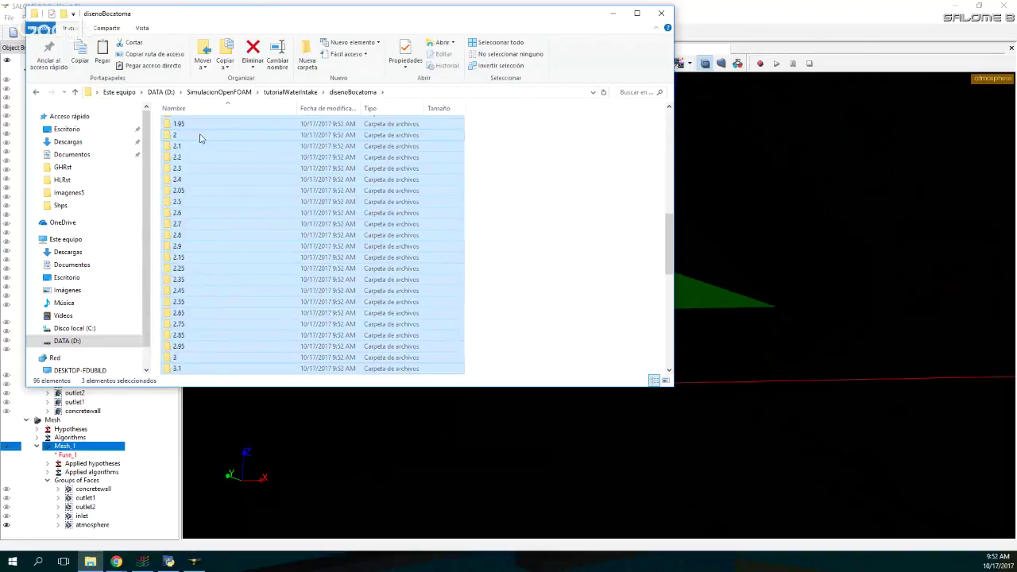
pyautogui.hotkey('shift', 'Up')
pyautogui.hotkey('shift', 'Up')
pyautogui.hotkey('shift', 'Up')
pyautogui.hotkey('shift', 'Up')
pyautogui.hotkey('shift', 'Up')
pyautogui.hotkey('shift', 'Up')
pyautogui.hotkey('shift', 'Up')
pyautogui.hotkey('shift', 'Up')
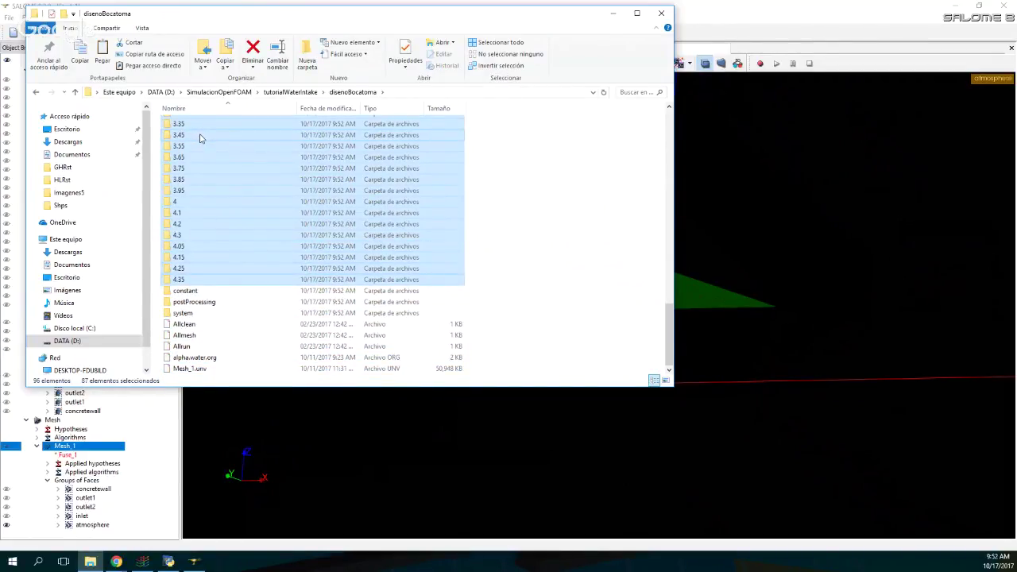
pyautogui.press('Delete')
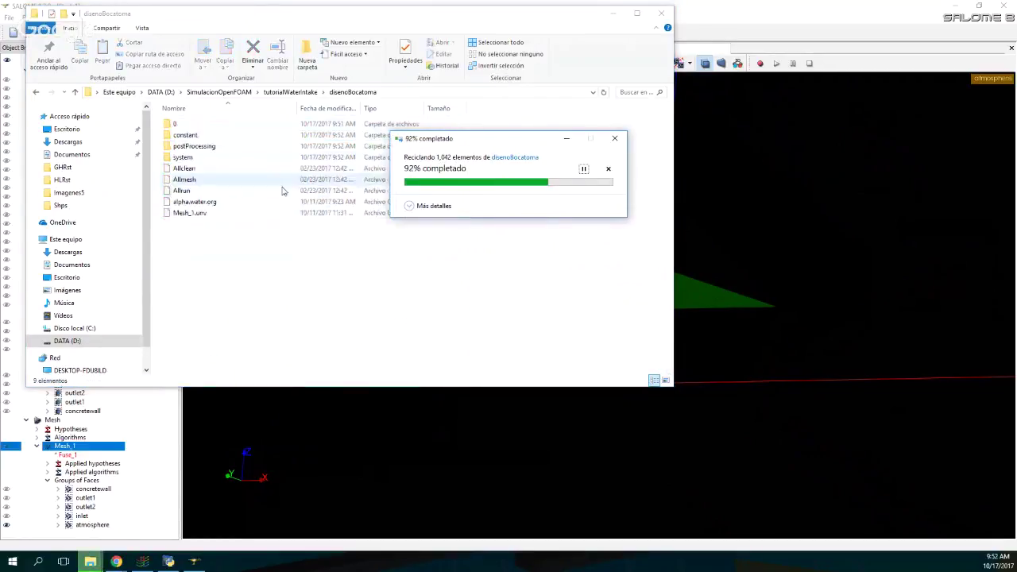
# - Delete all the mesh files inside the copied case's constant\polyMesh folder
pyautogui.doubleClick(199, 147)
pyautogui.click(353, 92)
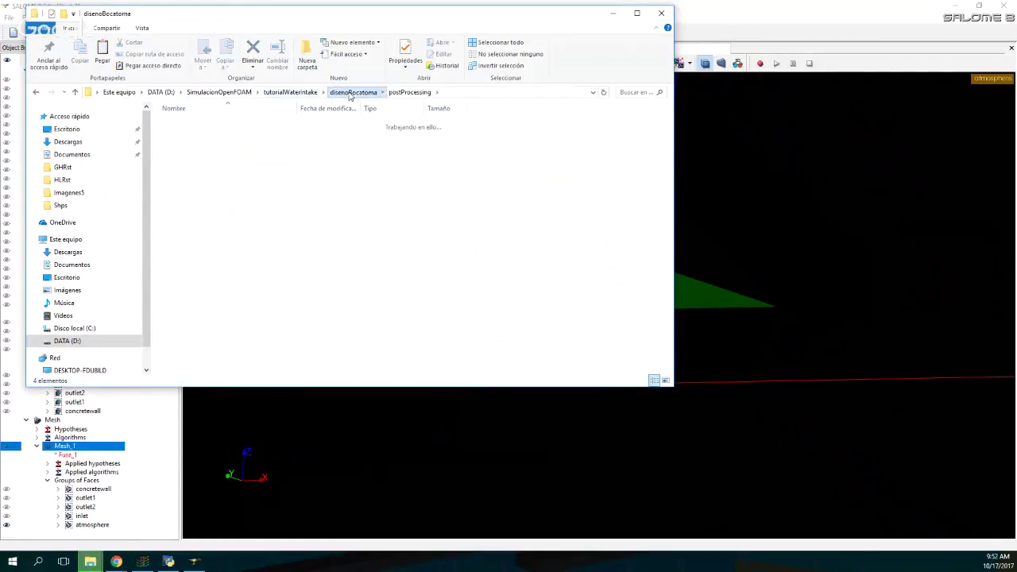
pyautogui.doubleClick(191, 135)
pyautogui.doubleClick(187, 124)
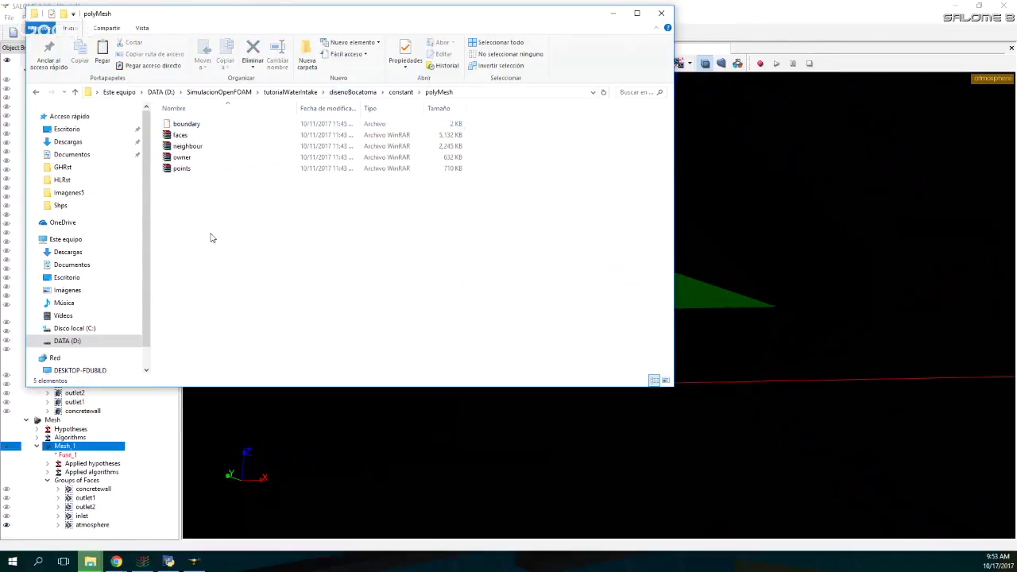
pyautogui.moveTo(615, 281); pyautogui.dragTo(146, 127)
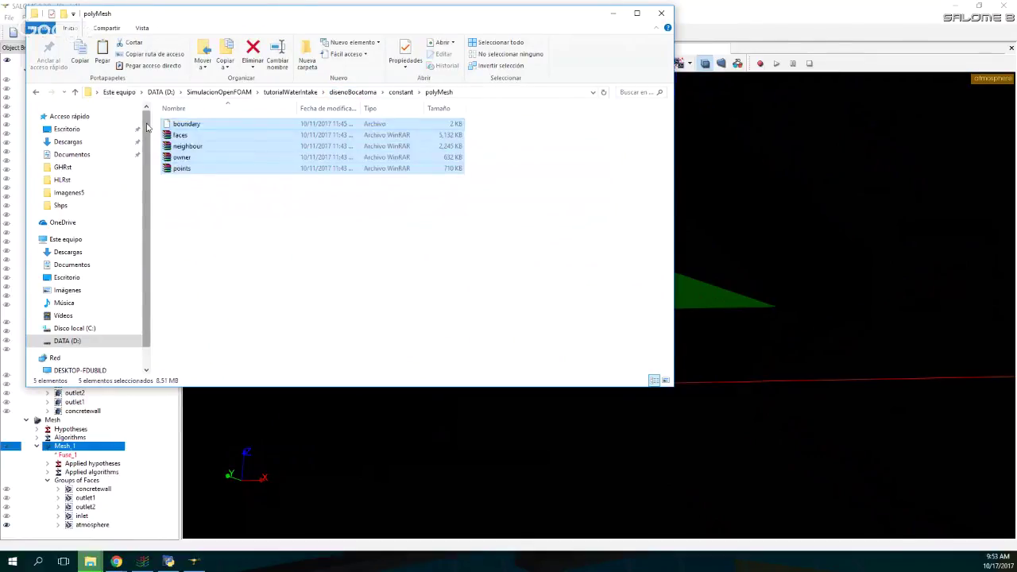
pyautogui.press('Delete')
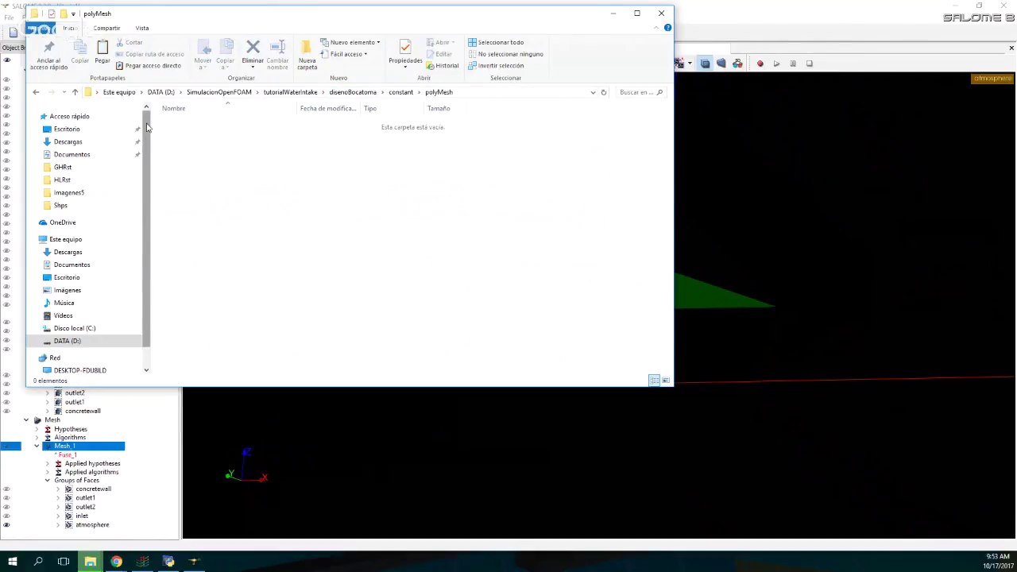
# - Delete the old Mesh_1.unv file from the copied disenoBocatoma case folder
pyautogui.click(401, 93)
pyautogui.click(353, 93)
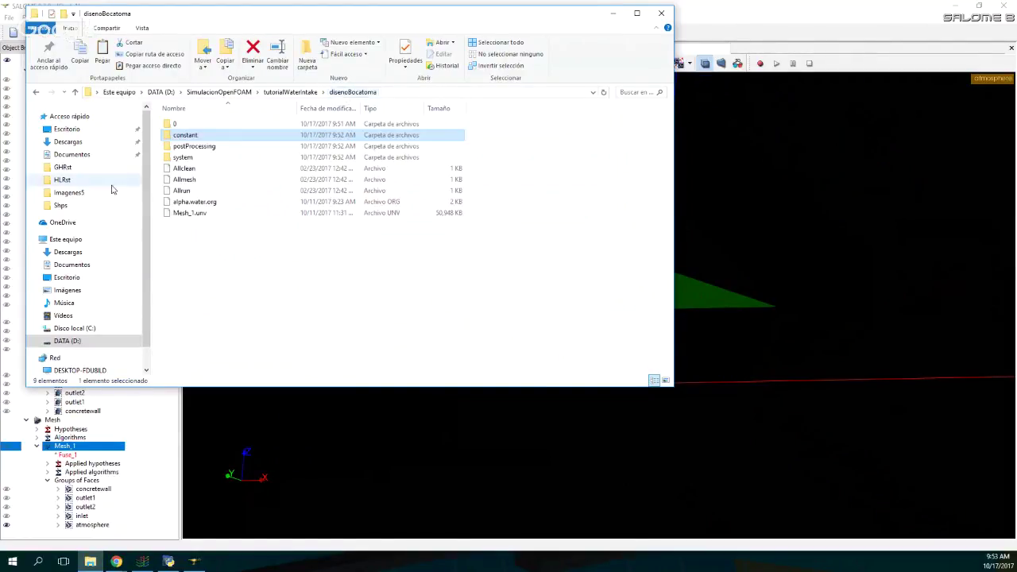
pyautogui.click(382, 215)
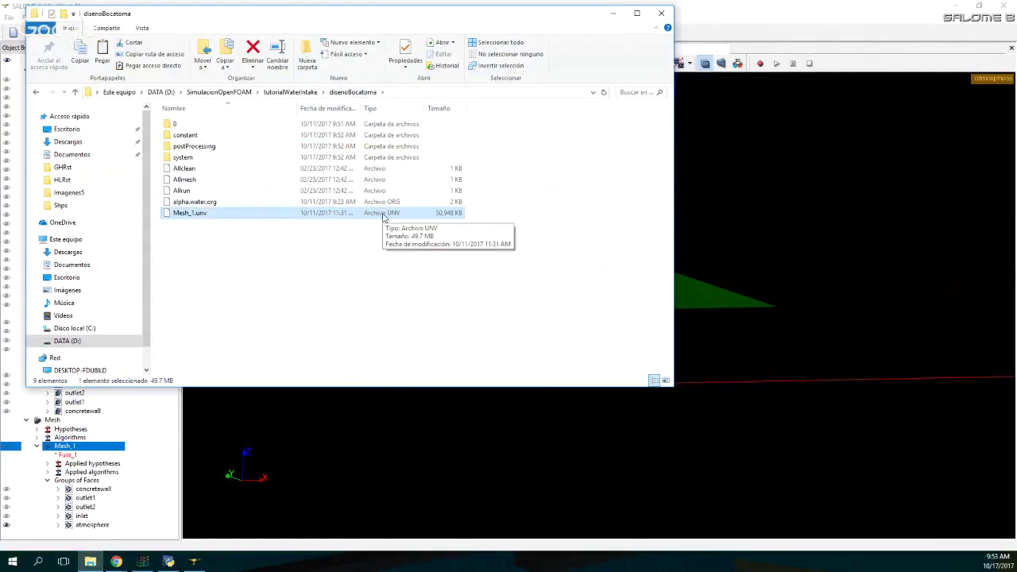
pyautogui.press('Delete')
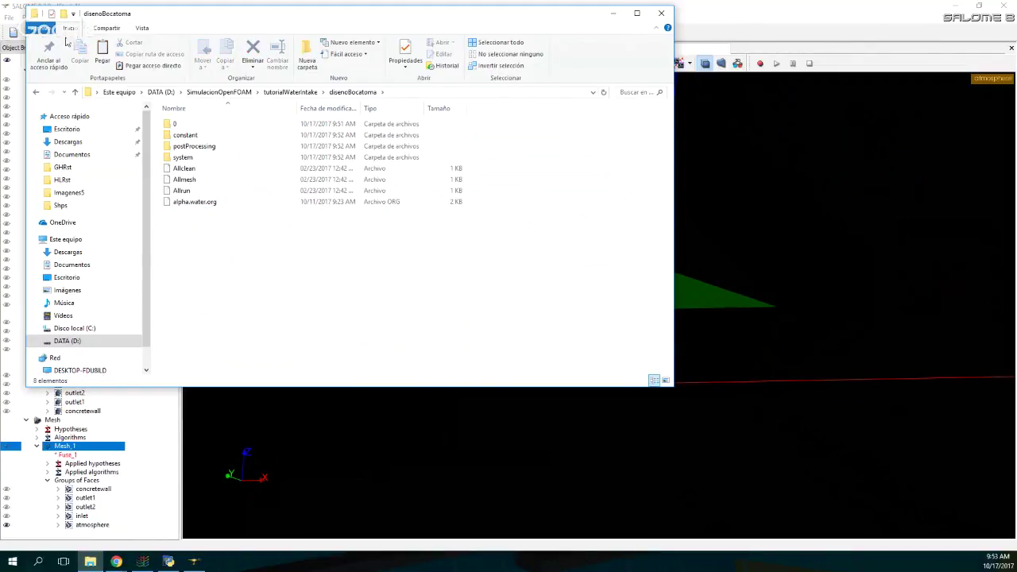
# - Copy Mesh_1.unv from the tutorialWaterIntake\Salome folder into the disenoBocatoma case folder
pyautogui.click(217, 92)
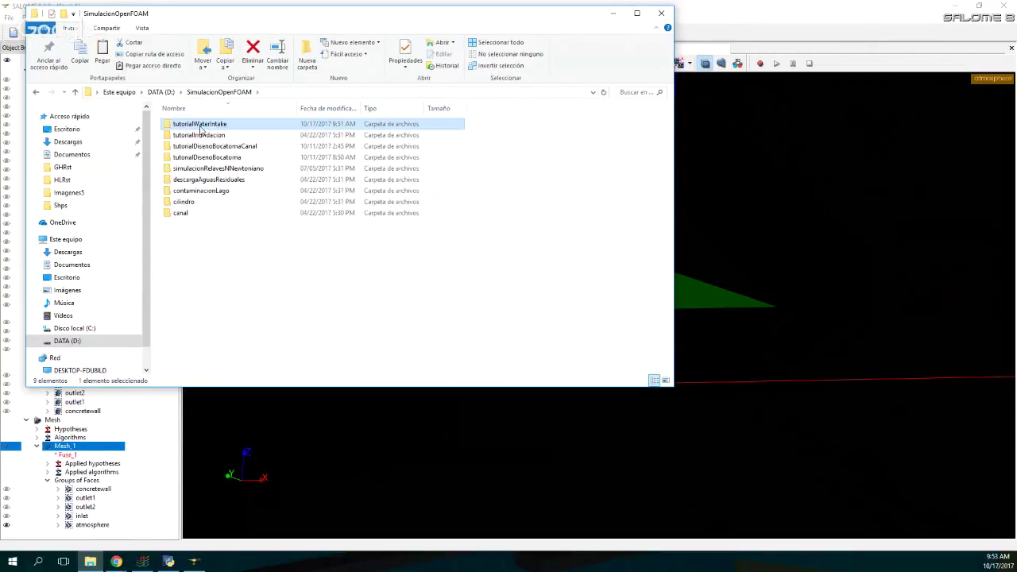
pyautogui.doubleClick(201, 126)
pyautogui.doubleClick(188, 135)
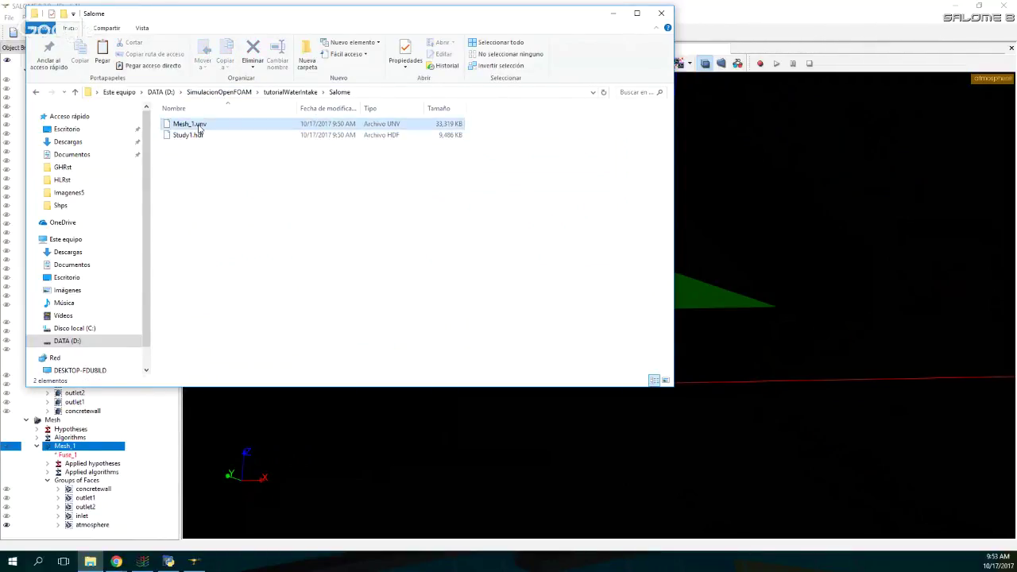
pyautogui.click(199, 126)
pyautogui.click(285, 92)
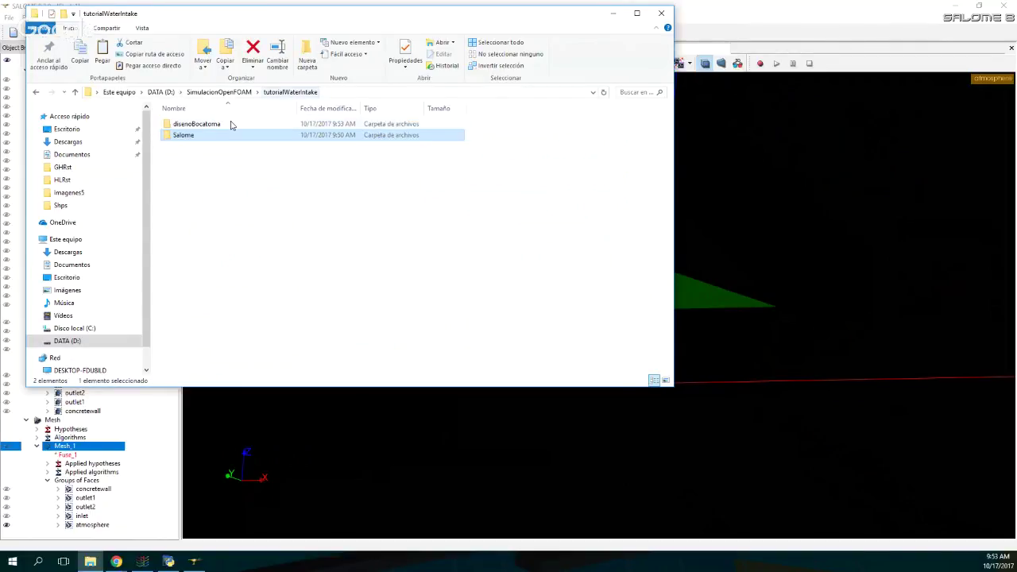
pyautogui.doubleClick(230, 124)
pyautogui.hotkey('ctrl', 'v')
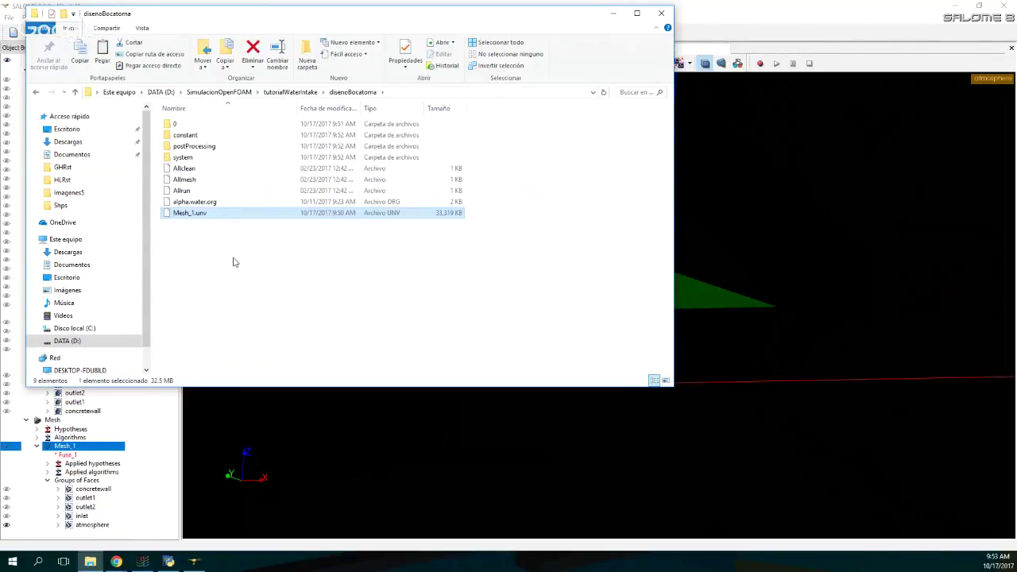
# - Compress the disenoBocatoma and Salome folders into an archive named tutorialWaterIntake.rar
pyautogui.click(270, 92)
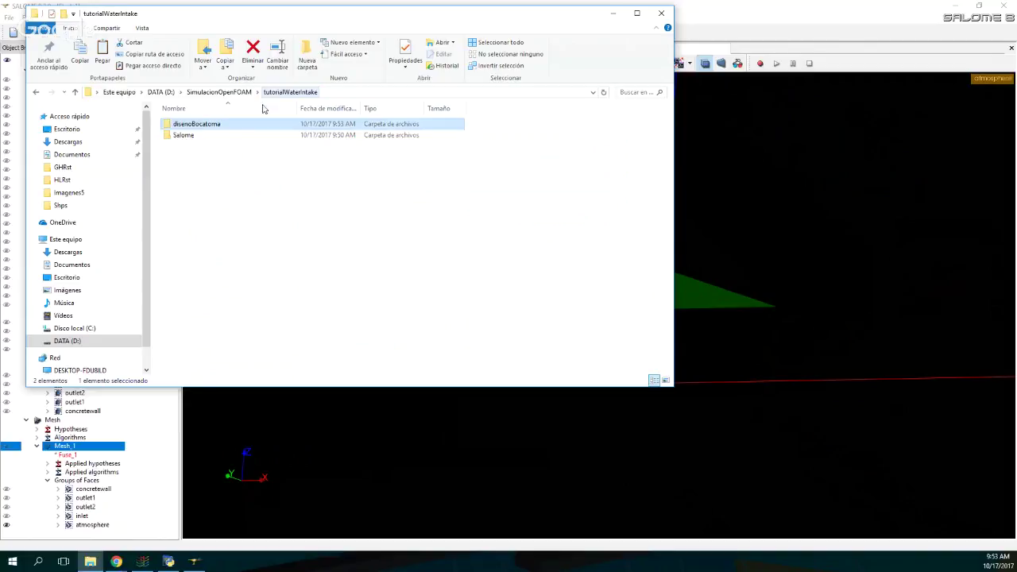
pyautogui.keyDown('ctrl'); pyautogui.click(186, 137); pyautogui.keyUp('ctrl')
pyautogui.rightClick(186, 137)
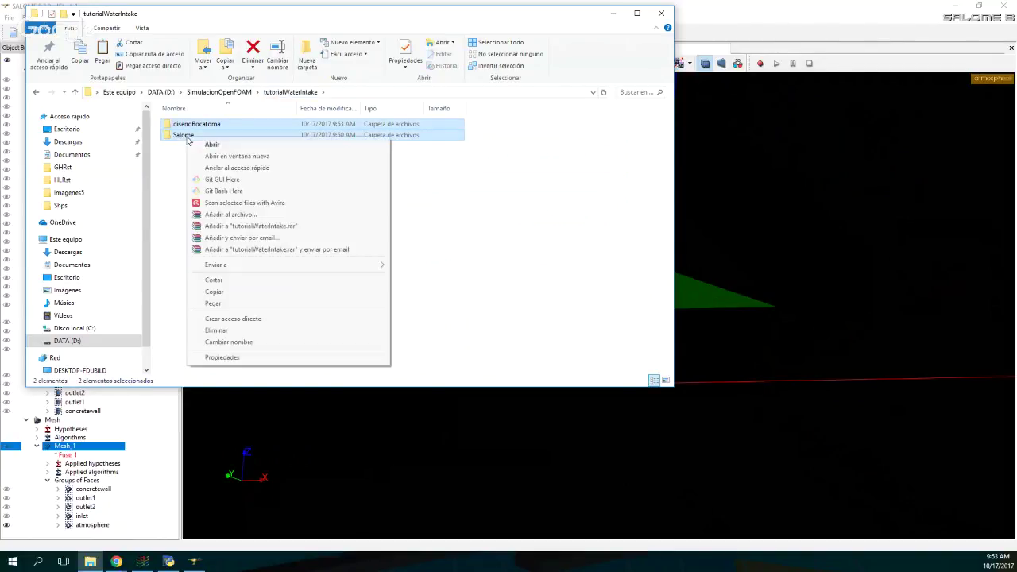
pyautogui.click(237, 227)
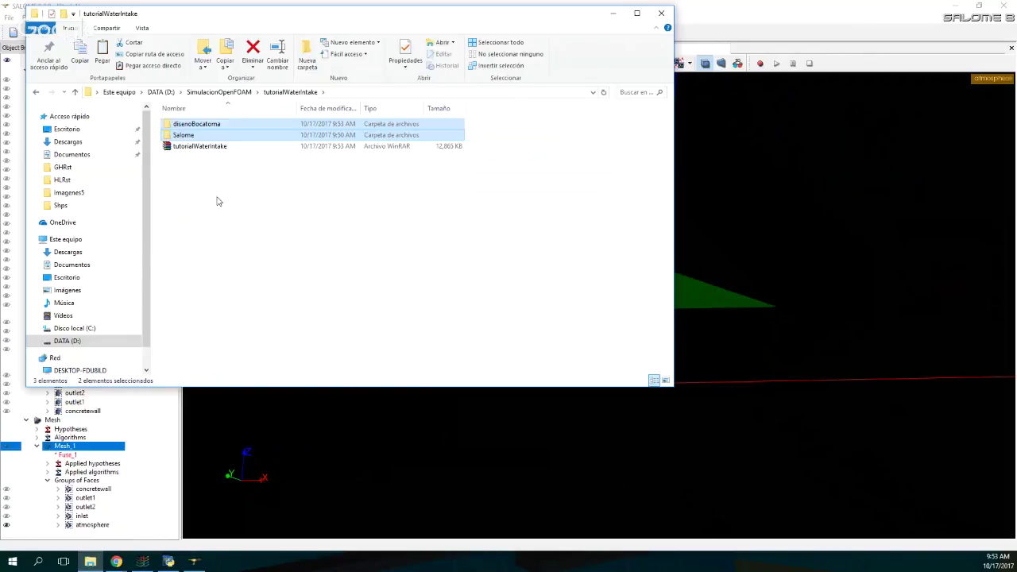
pyautogui.click(225, 151)
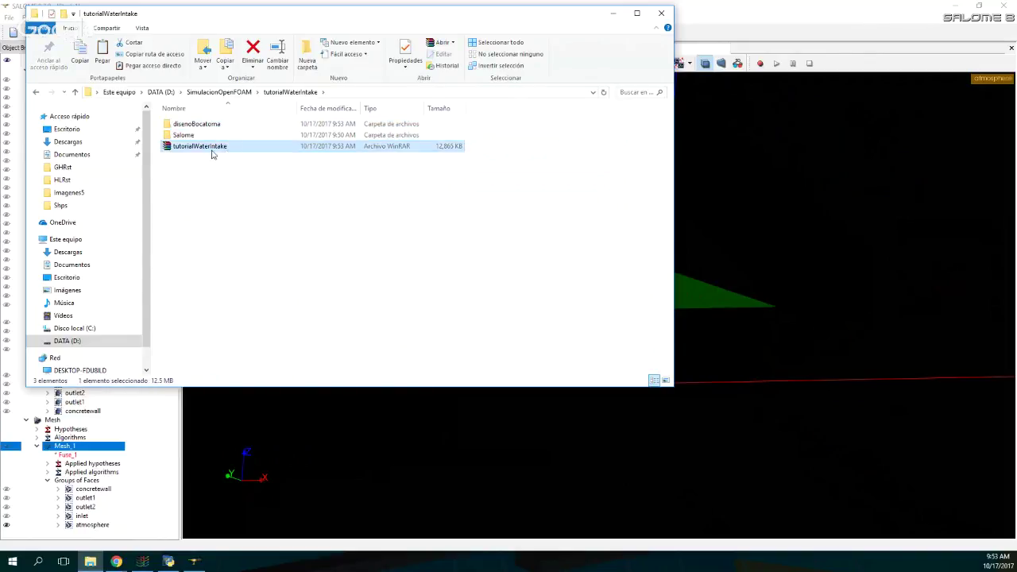
# - Rename the disenoBocatoma case folder as waterIntake
pyautogui.doubleClick(195, 125)
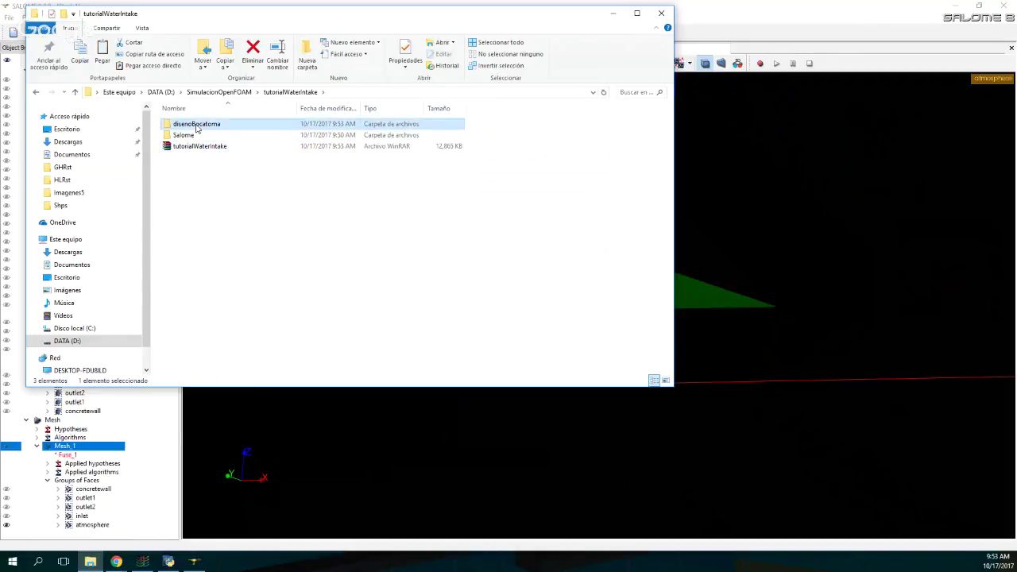
pyautogui.click(284, 92)
pyautogui.click(199, 125)
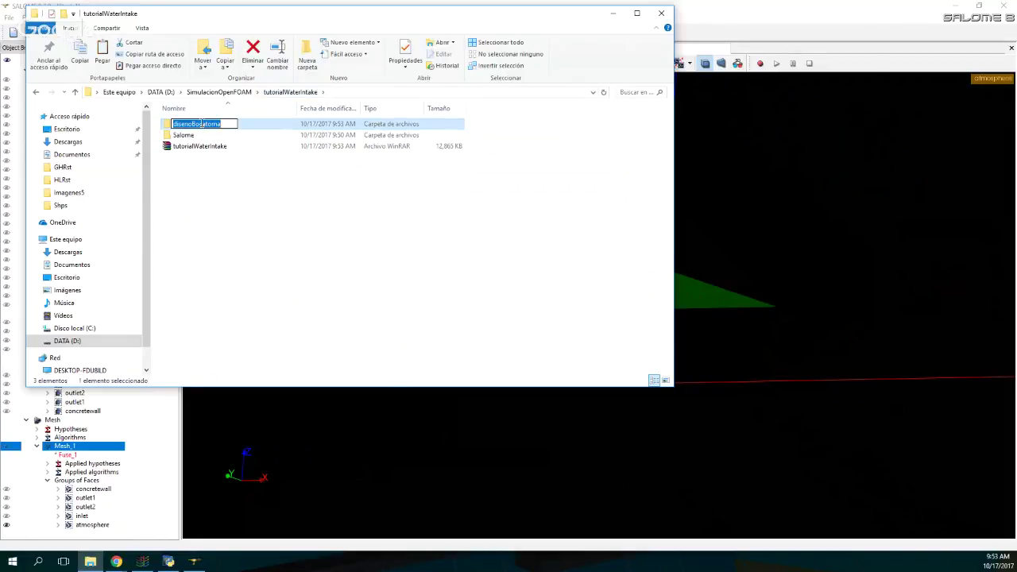
pyautogui.write('water')
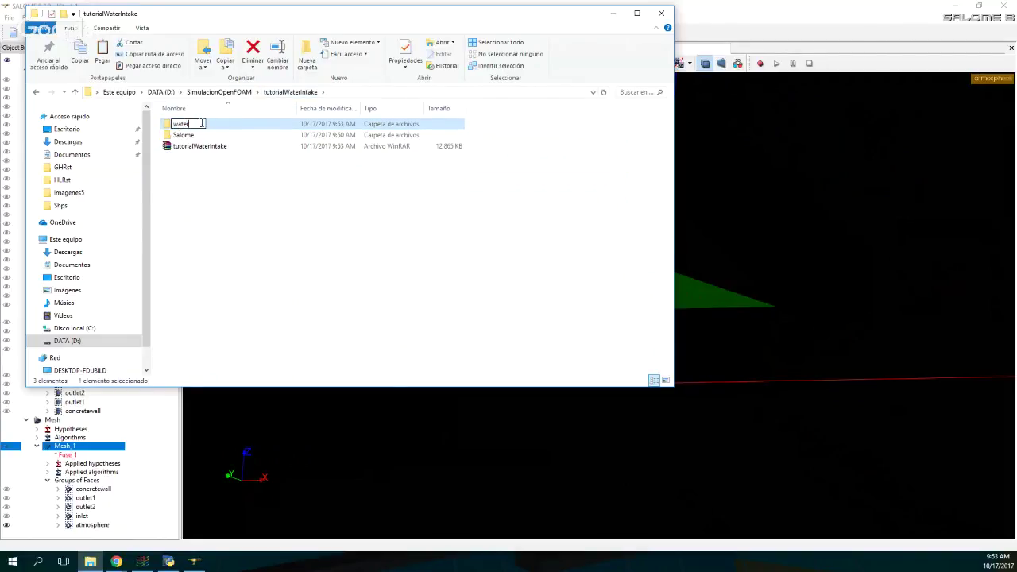
pyautogui.write('Intake')
pyautogui.press('Return')
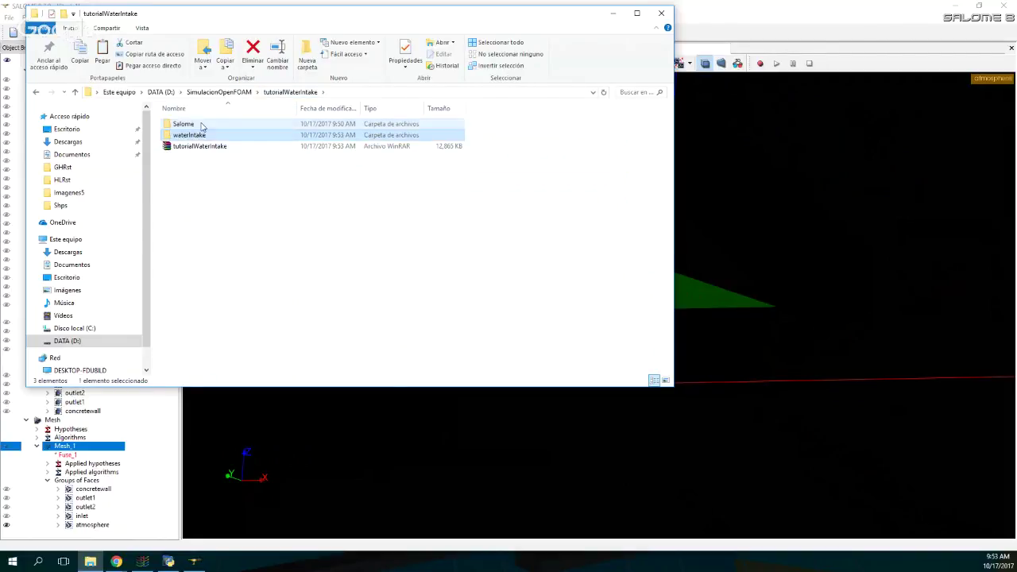
# - Delete the outdated tutorialWaterIntake archive and compress the Salome and waterIntake folders into a new tutorialWaterIntake.rar
pyautogui.click(204, 150)
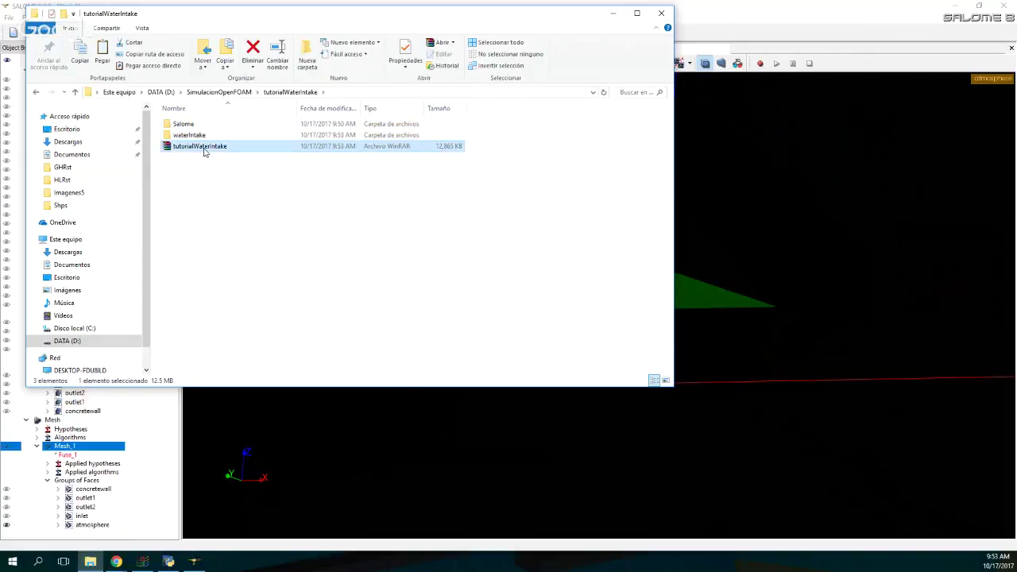
pyautogui.press('Delete')
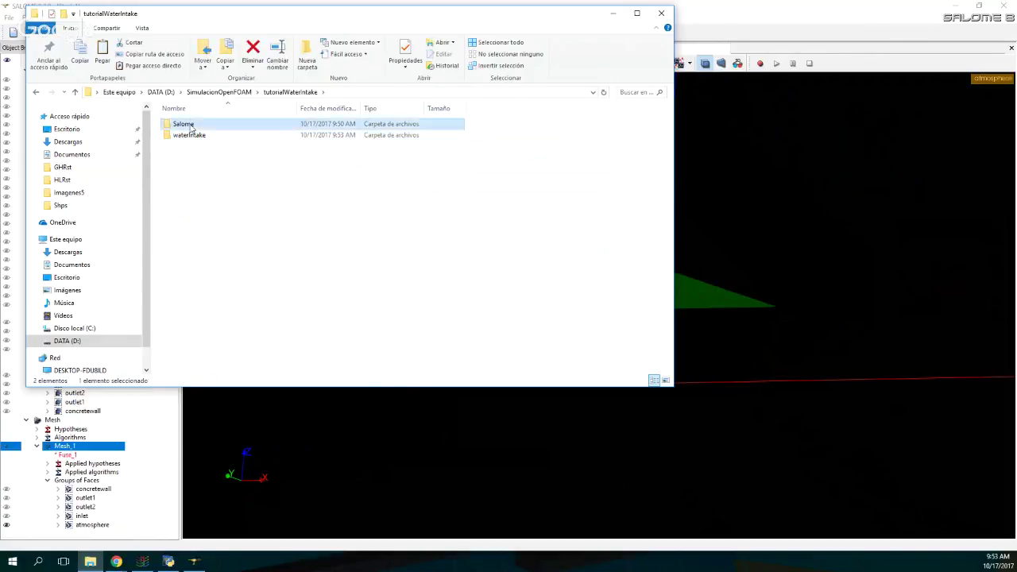
pyautogui.keyDown('shift'); pyautogui.click(191, 138); pyautogui.keyUp('shift')
pyautogui.rightClick(191, 137)
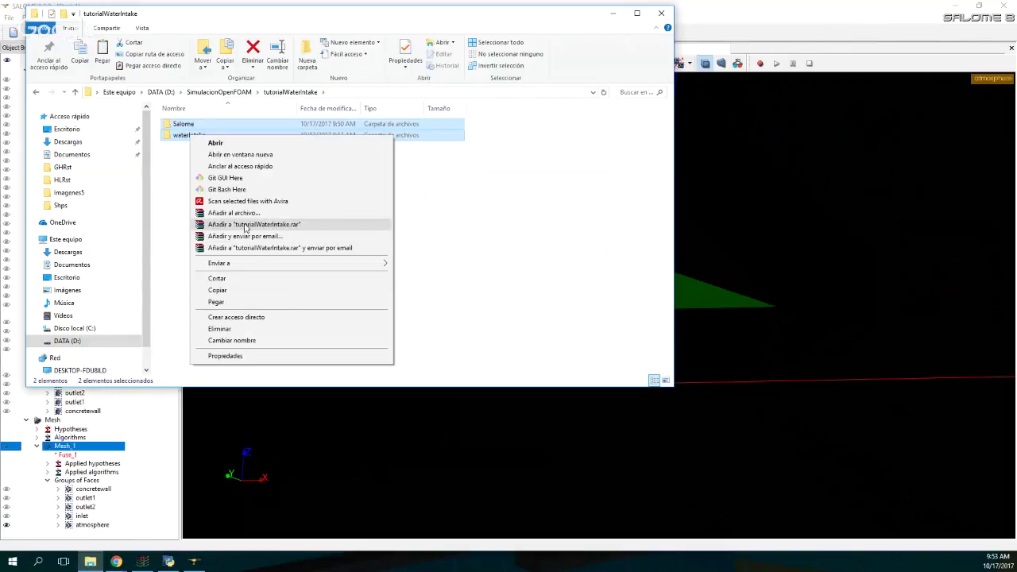
pyautogui.click(245, 224)
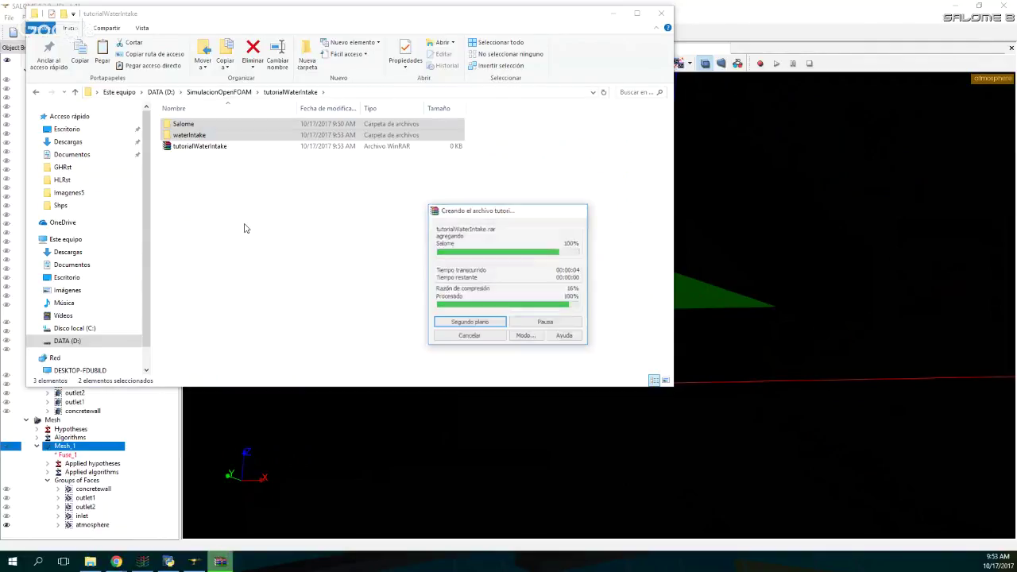
# - Delete the old alpha.water file from the waterIntake case's 0 folder
pyautogui.click(192, 136)
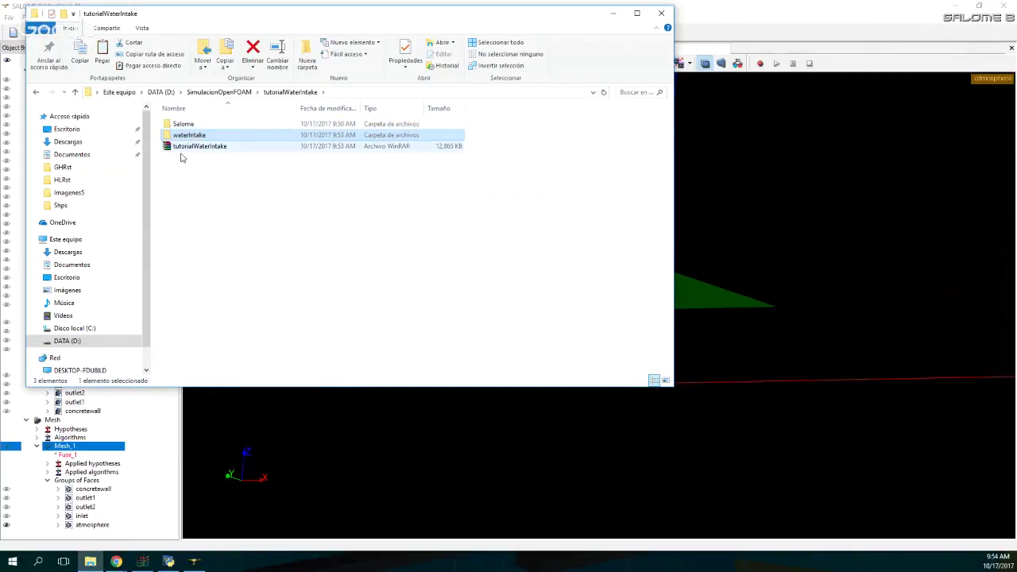
pyautogui.doubleClick(186, 135)
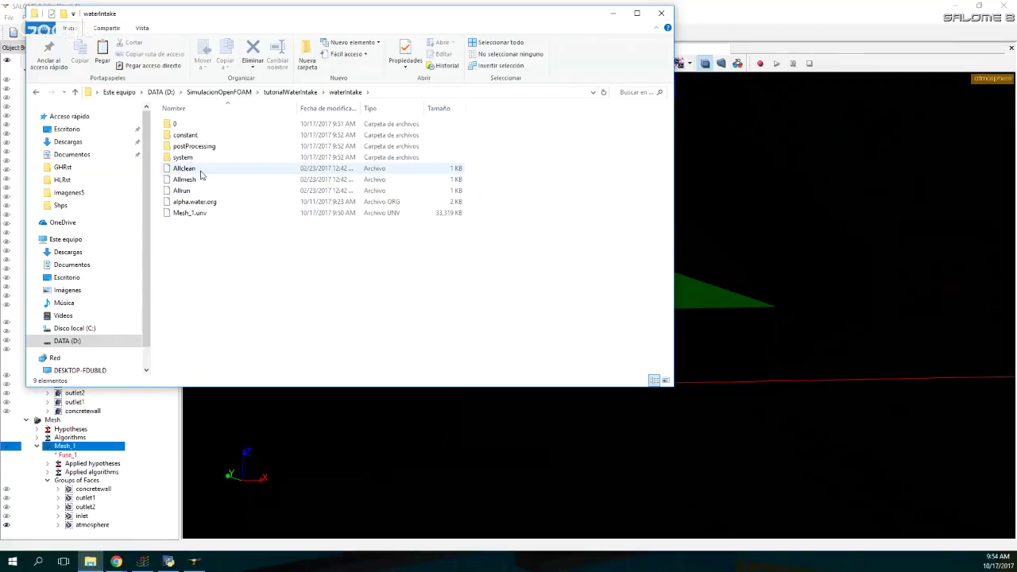
pyautogui.doubleClick(176, 124)
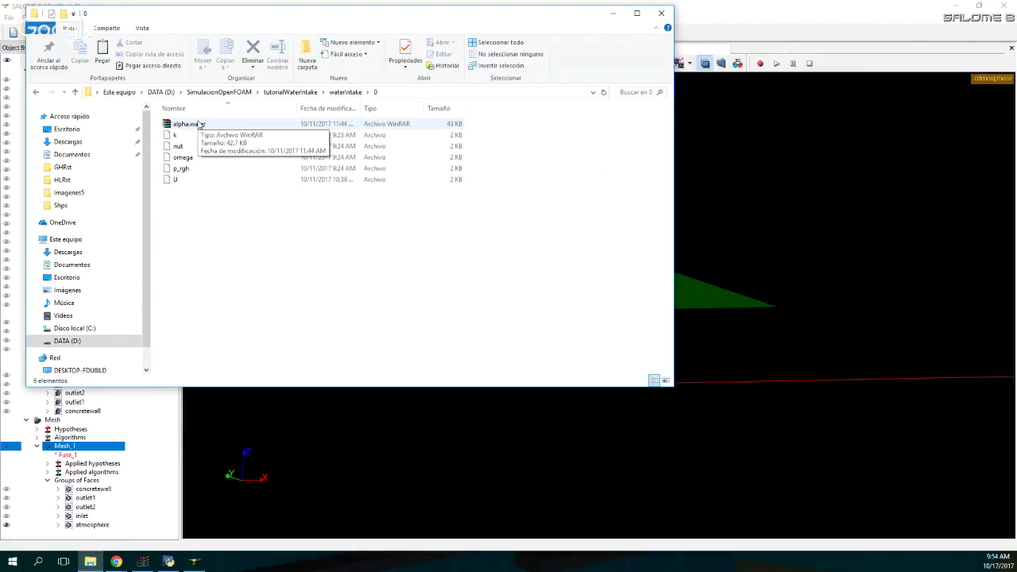
pyautogui.click(200, 125)
pyautogui.press('Delete')
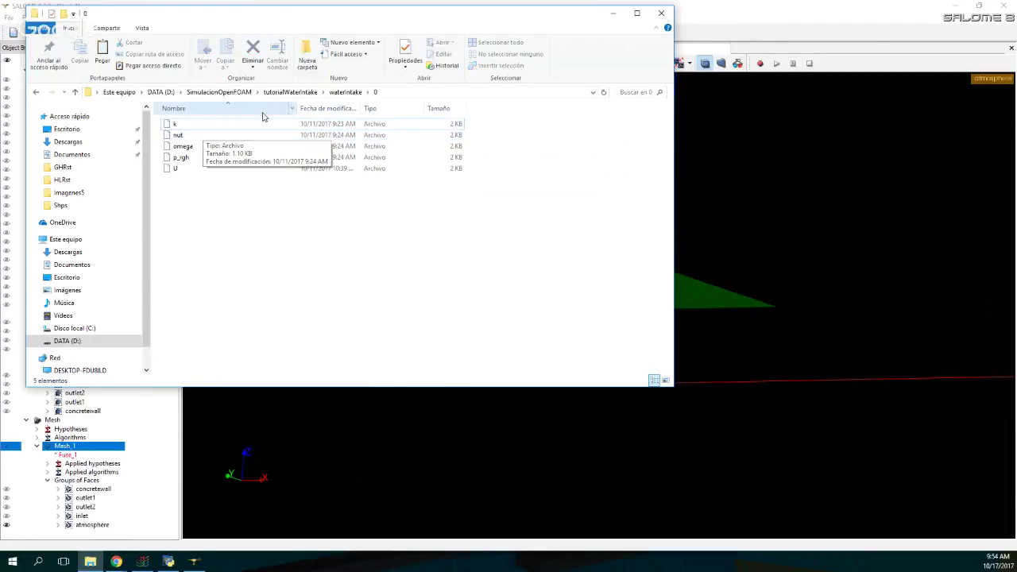
# - Copy alpha.water.org from the waterIntake case folder into its 0 folder
pyautogui.click(345, 92)
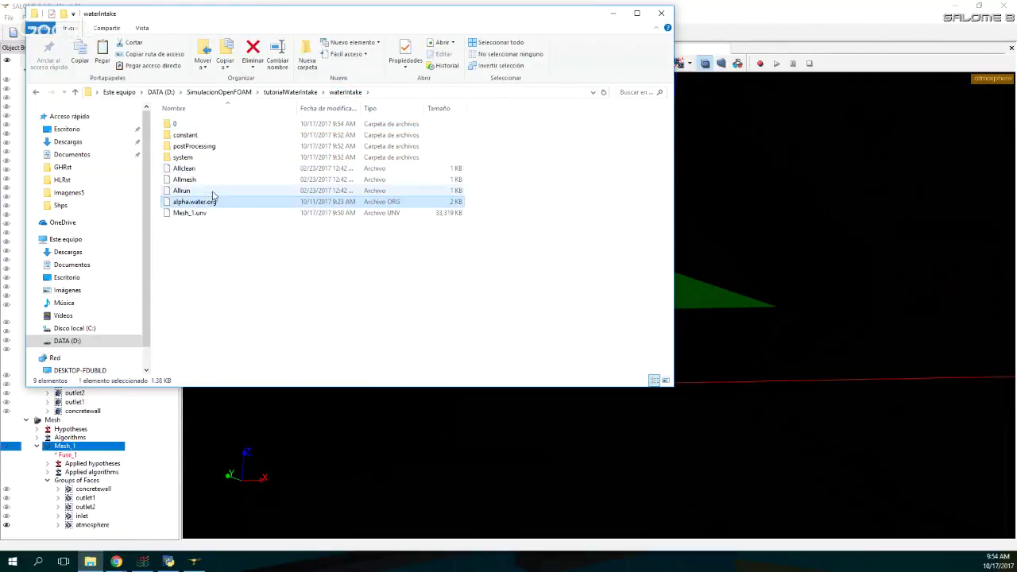
pyautogui.click(189, 125)
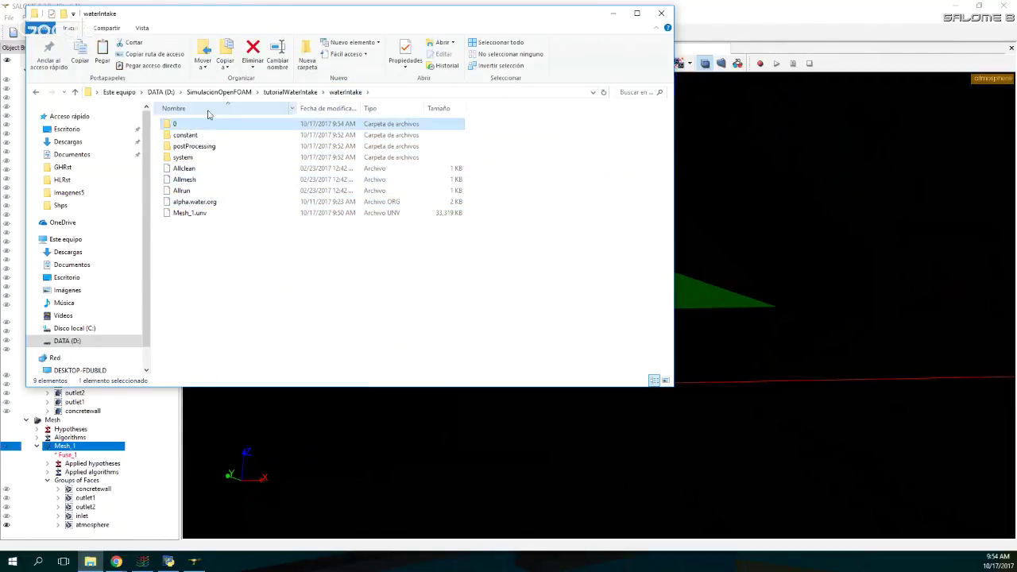
pyautogui.doubleClick(206, 127)
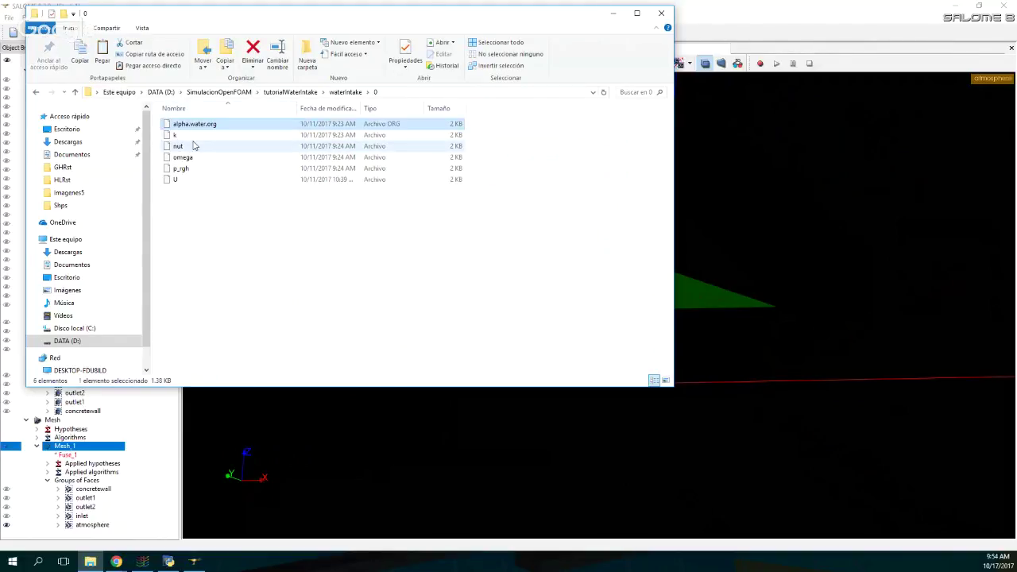
# - Rename the alpha.water.org file in the 0 folder as alpha.water, accepting the extension change
pyautogui.click(197, 136)
pyautogui.click(199, 125)
pyautogui.click(209, 124)
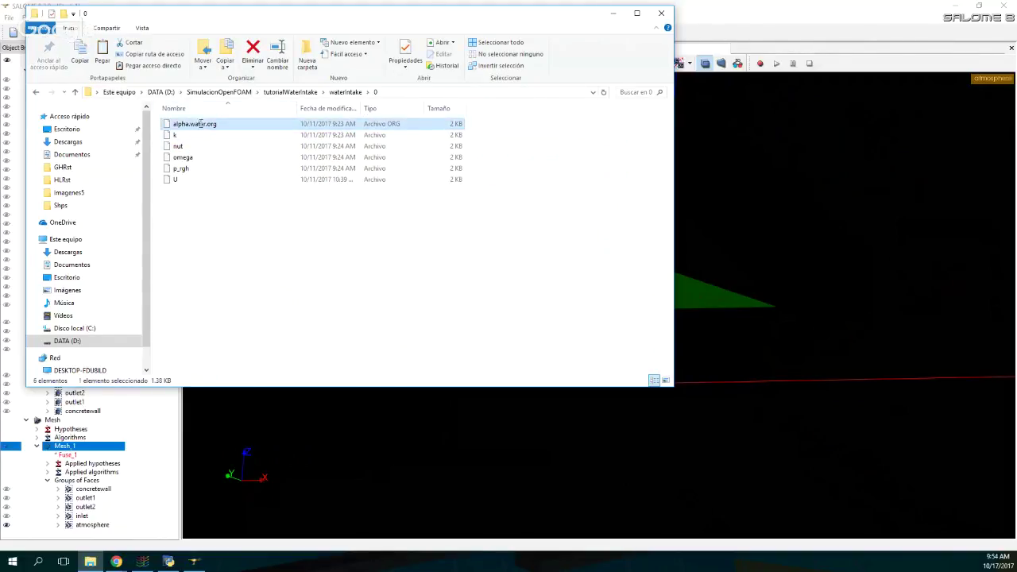
pyautogui.moveTo(205, 124); pyautogui.dragTo(248, 130)
pyautogui.press('Delete')
pyautogui.press('Return')
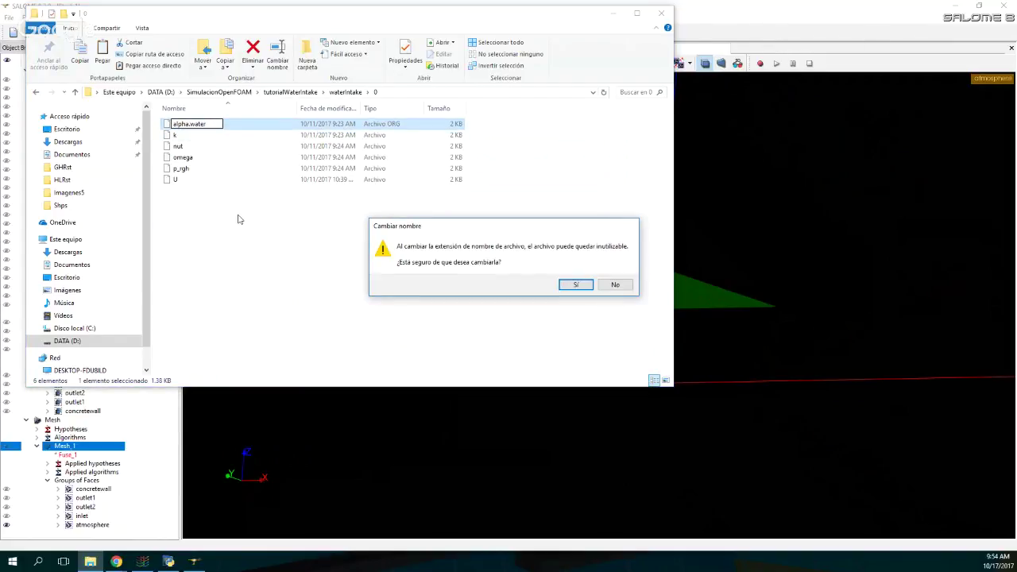
pyautogui.click(581, 286)
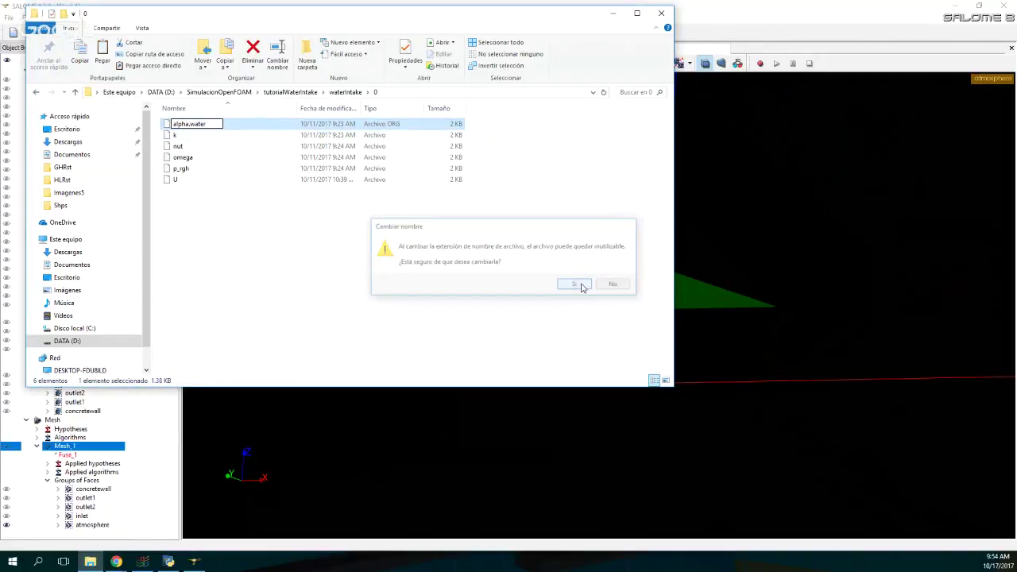
# - Open alpha.water from the 0 folder in Notepad++ and examine the inlet, concretewall, outlet1, outlet2 and atmosphere boundary conditions
pyautogui.rightClick(205, 125)
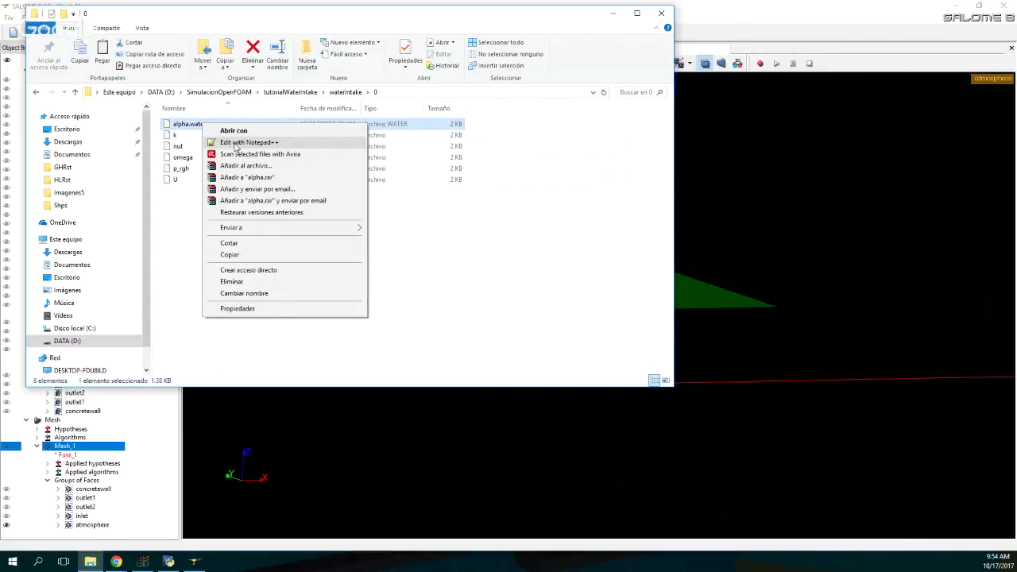
pyautogui.click(236, 144)
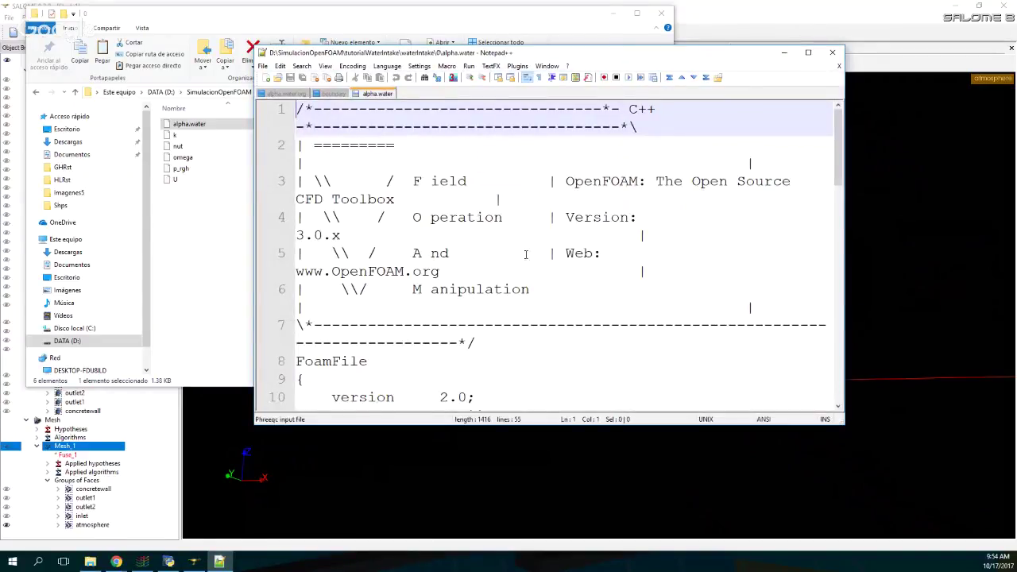
pyautogui.keyDown('ctrl'); pyautogui.scroll(-2, 525, 255); pyautogui.keyUp('ctrl')
pyautogui.keyDown('ctrl'); pyautogui.scroll(-3, 526, 254); pyautogui.keyUp('ctrl')
pyautogui.scroll(-2, 501, 264)
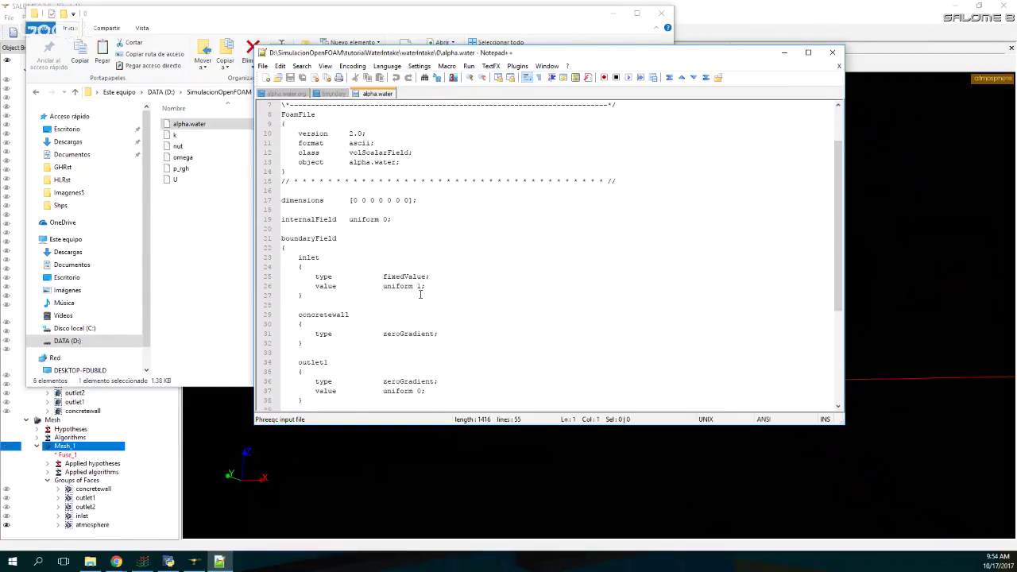
pyautogui.scroll(-2, 421, 294)
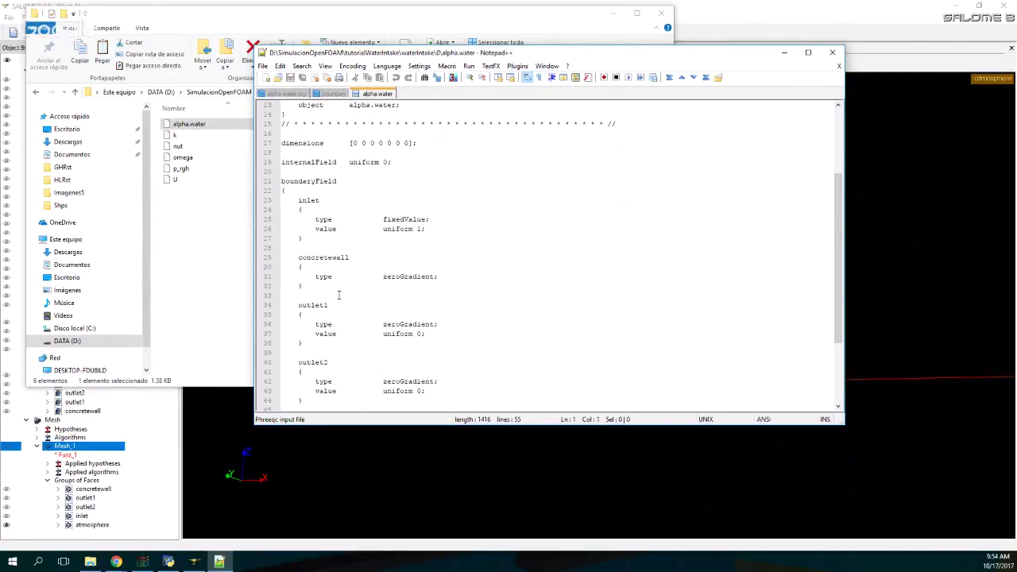
pyautogui.scroll(-1, 341, 295)
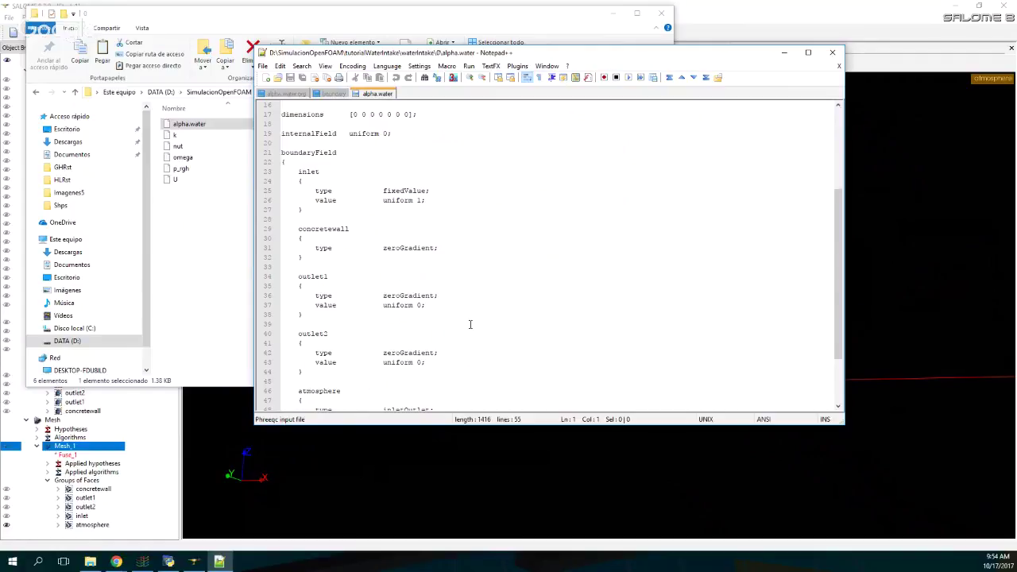
pyautogui.scroll(-3, 470, 318)
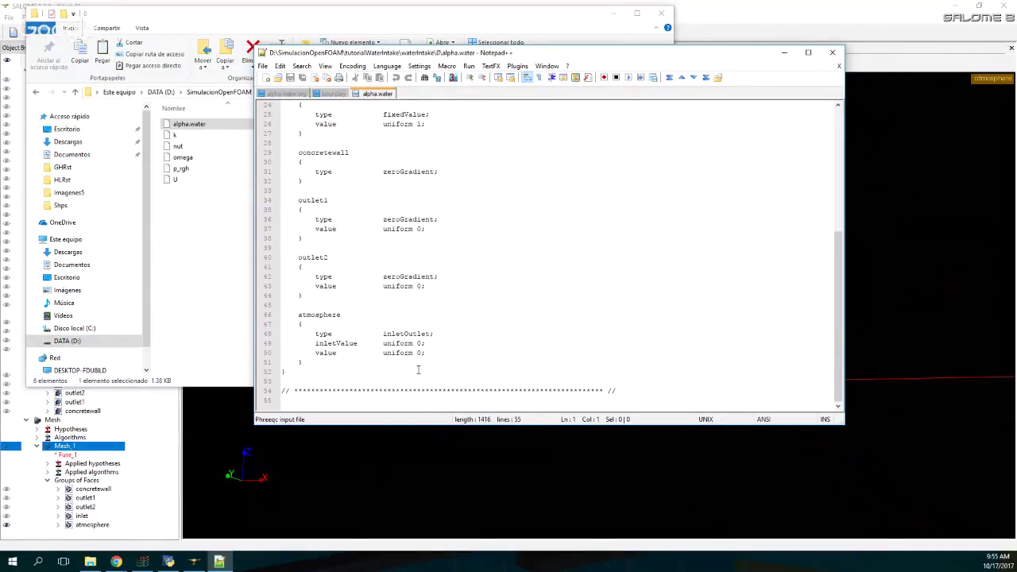
pyautogui.scroll(4, 395, 329)
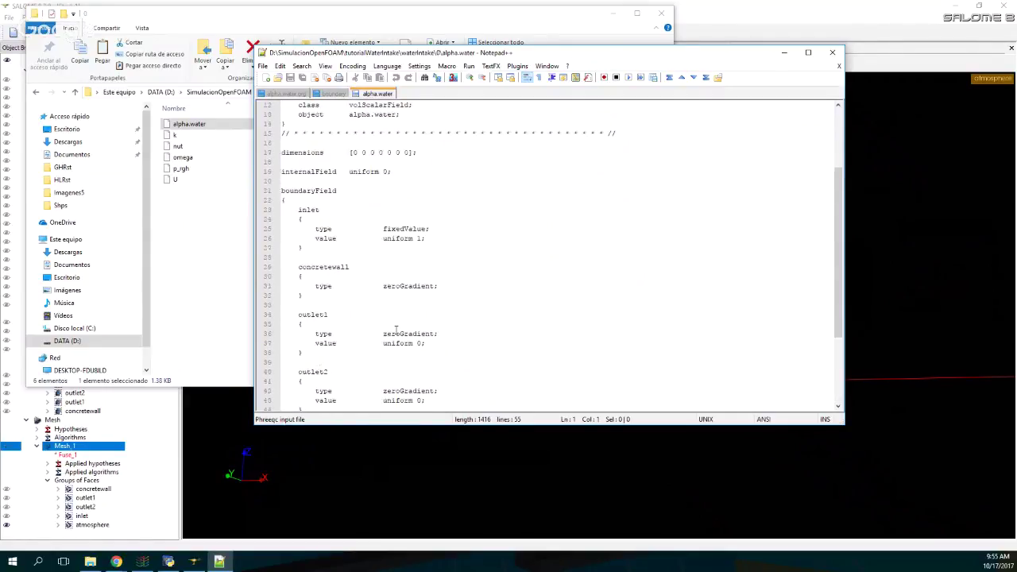
pyautogui.scroll(3, 396, 330)
pyautogui.scroll(-5, 398, 338)
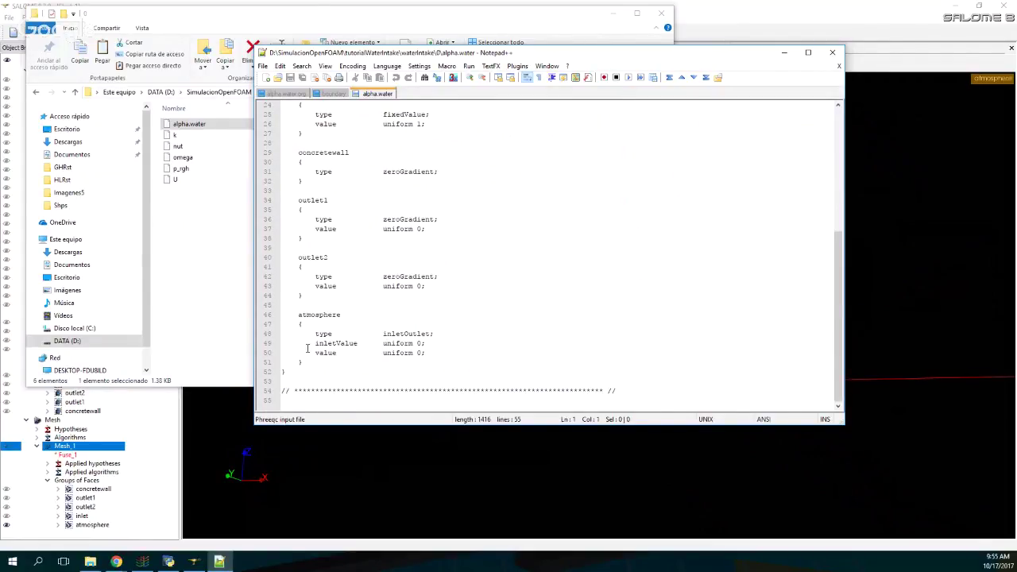
pyautogui.scroll(5, 388, 329)
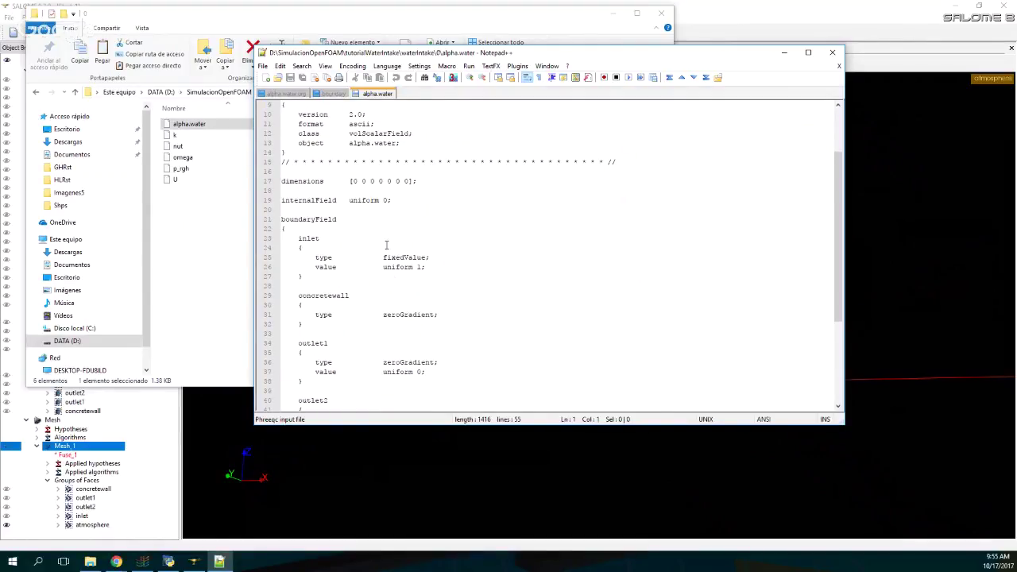
# - Open the k file from the 0 folder in Notepad++ and examine its internal field and boundary conditions
pyautogui.click(182, 136)
pyautogui.rightClick(182, 136)
pyautogui.click(216, 150)
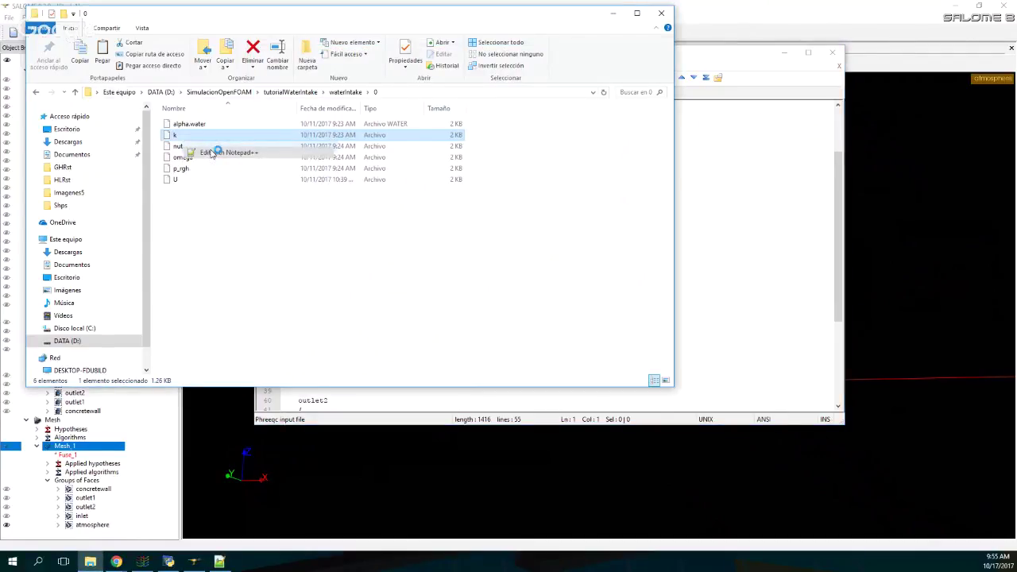
pyautogui.click(380, 229)
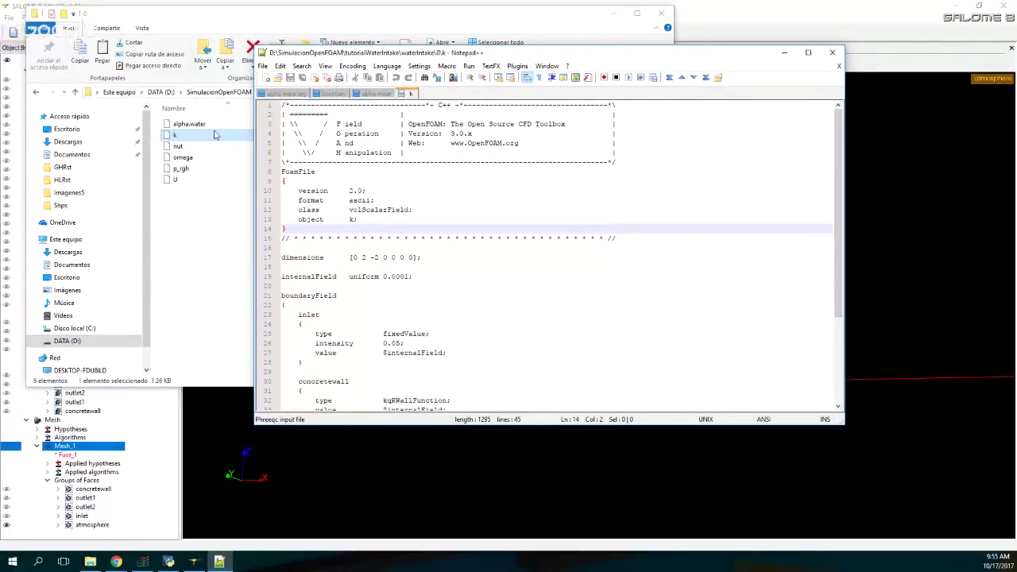
pyautogui.scroll(-4, 504, 270)
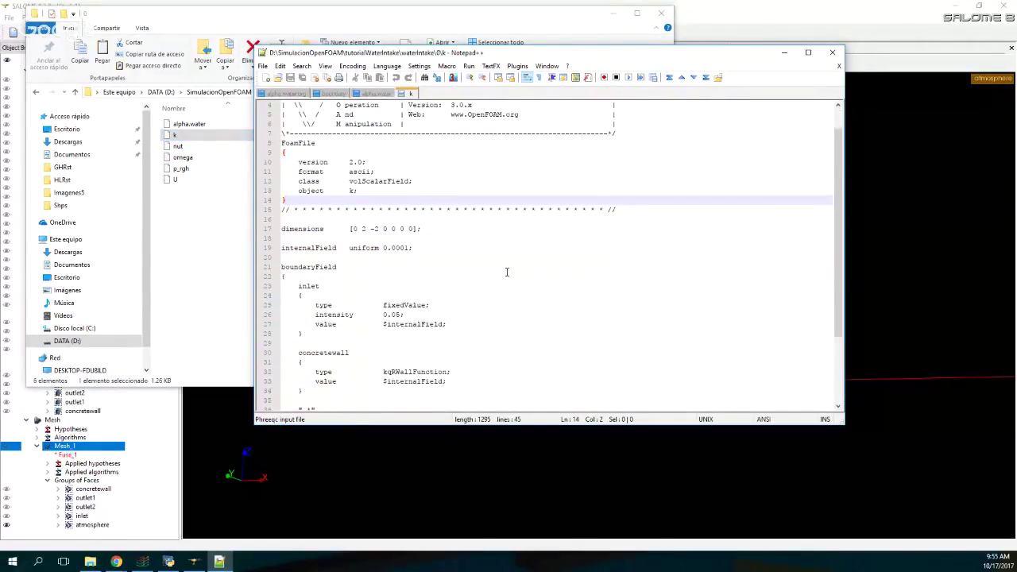
pyautogui.scroll(-1, 506, 272)
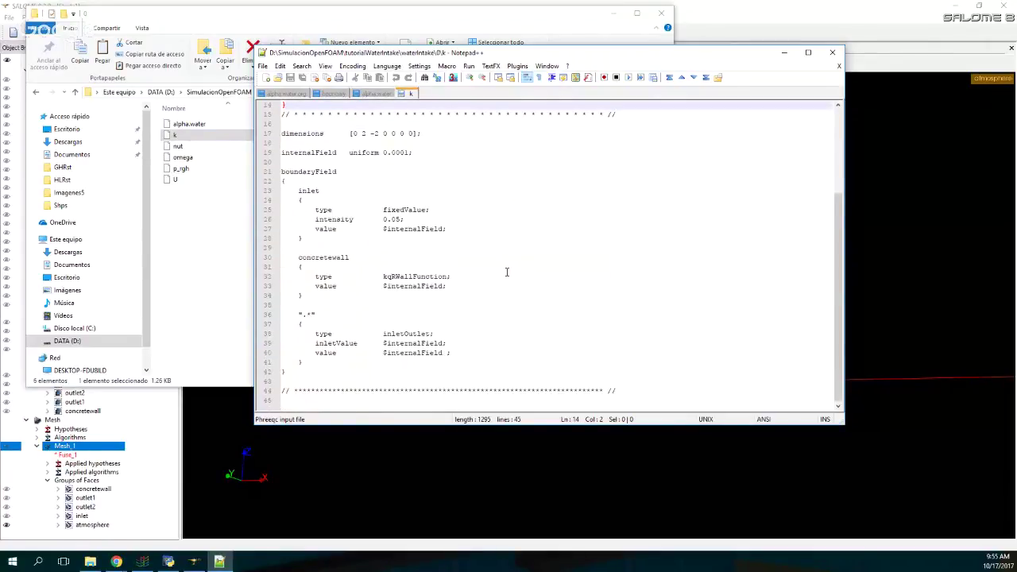
pyautogui.scroll(1, 506, 271)
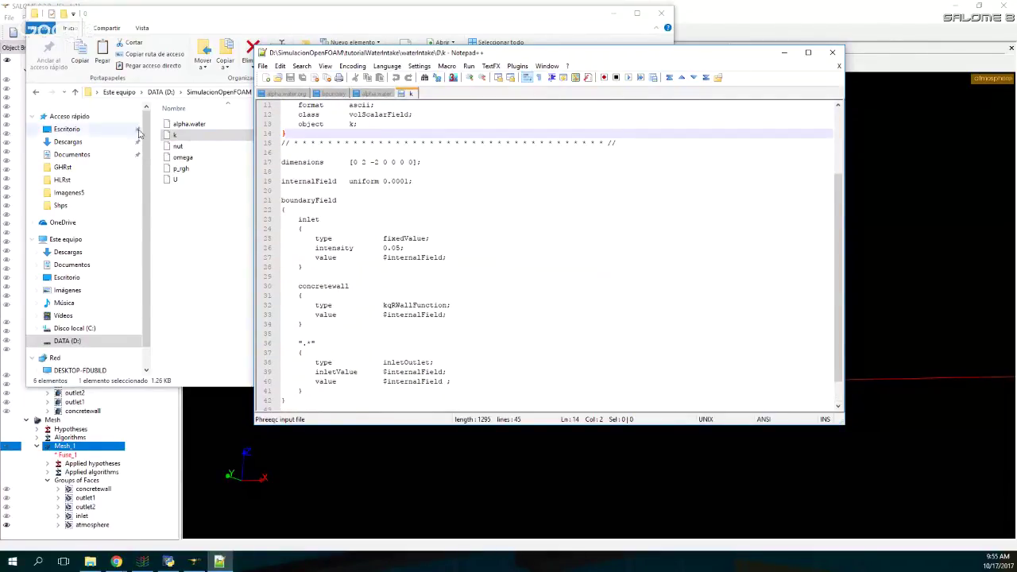
# - Open the omega file from the 0 folder in Notepad++ and examine its inlet, concretewall and remaining boundary conditions
pyautogui.rightClick(180, 159)
pyautogui.click(199, 181)
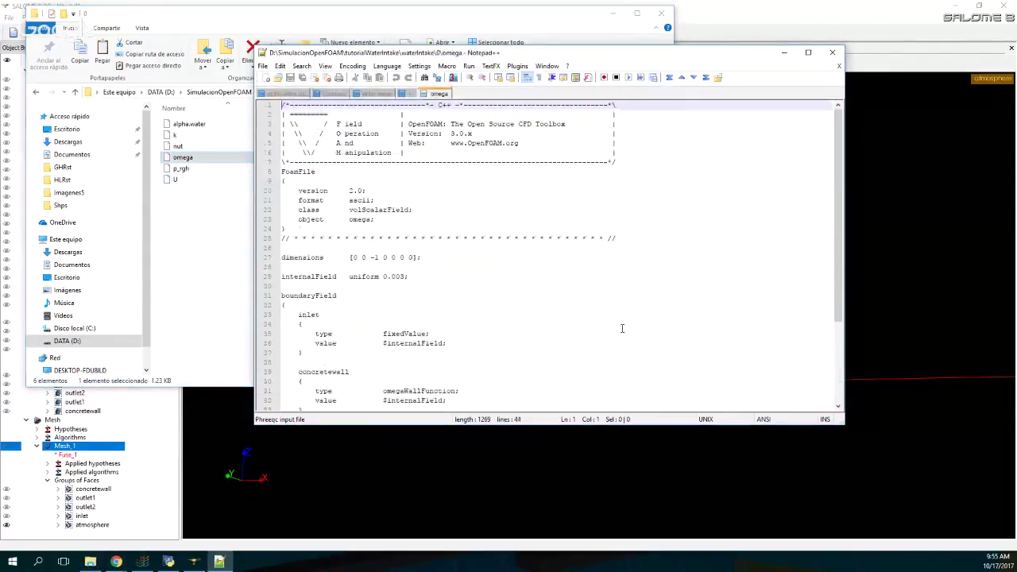
pyautogui.scroll(-4, 417, 254)
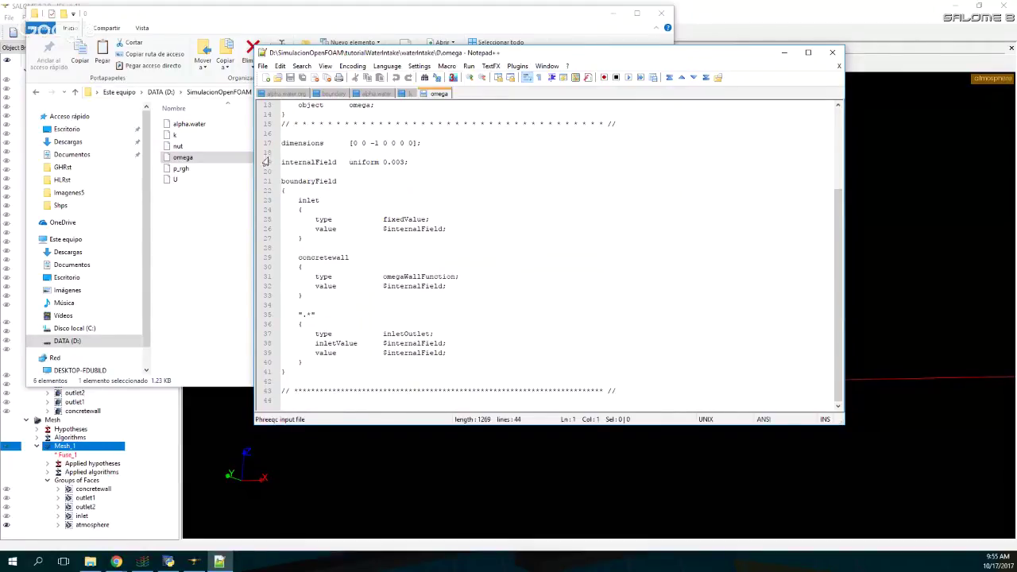
# - Open the p_rgh file from the 0 folder in Notepad++ and examine its atmosphere, outlet1, outlet2 and default boundary conditions
pyautogui.rightClick(200, 169)
pyautogui.click(183, 169)
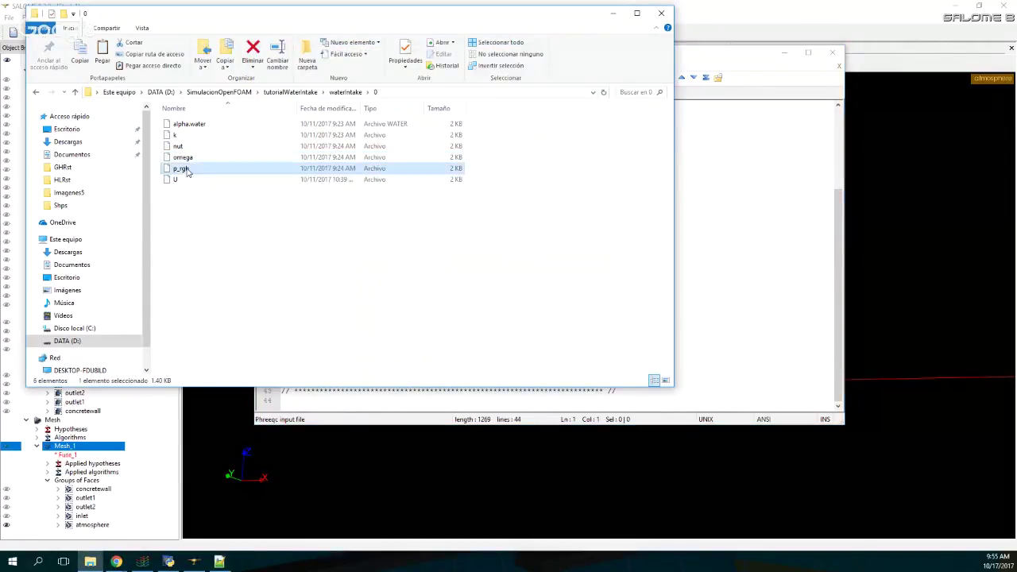
pyautogui.rightClick(184, 170)
pyautogui.click(205, 189)
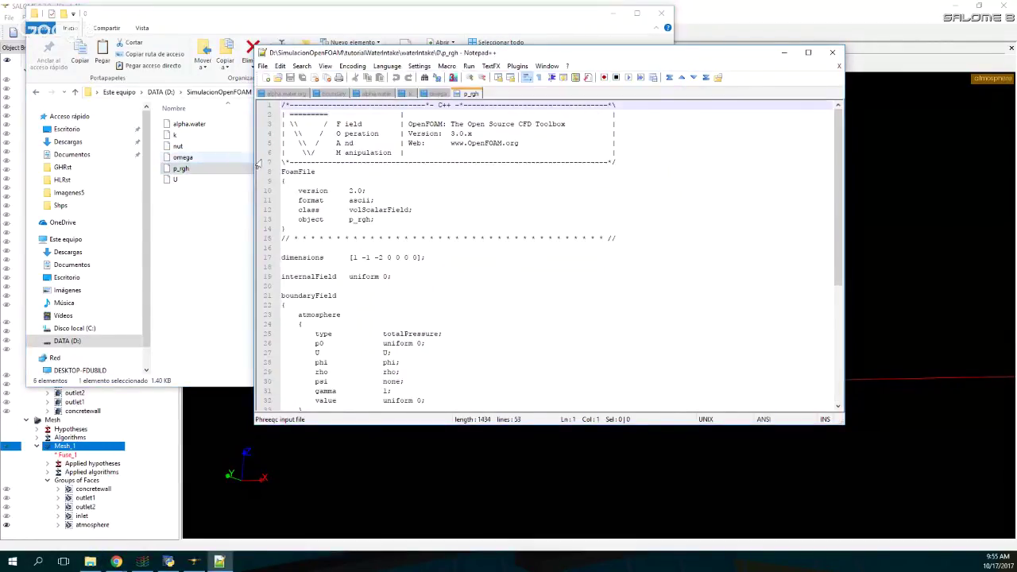
pyautogui.click(443, 228)
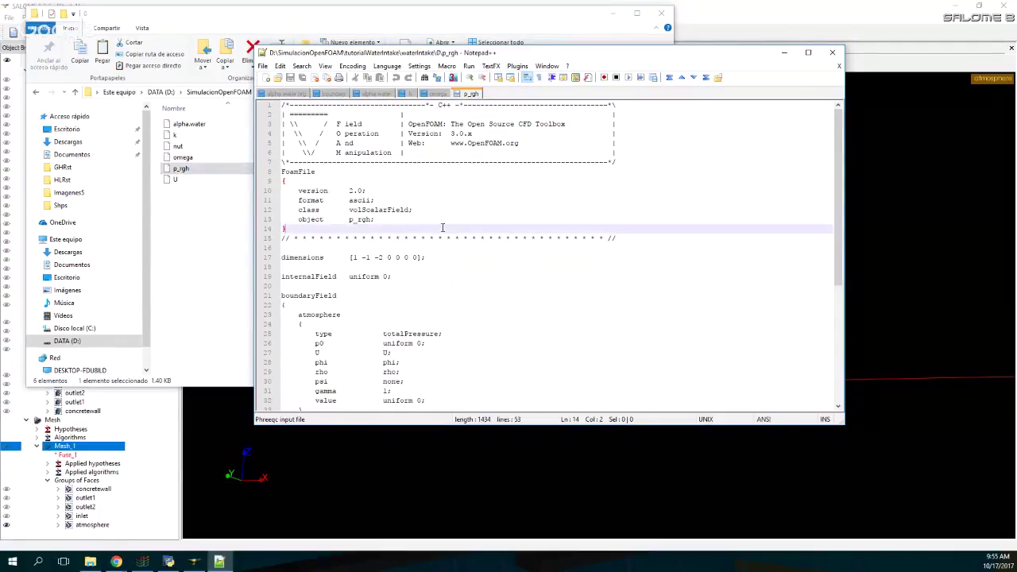
pyautogui.scroll(-3, 442, 228)
pyautogui.scroll(-2, 443, 229)
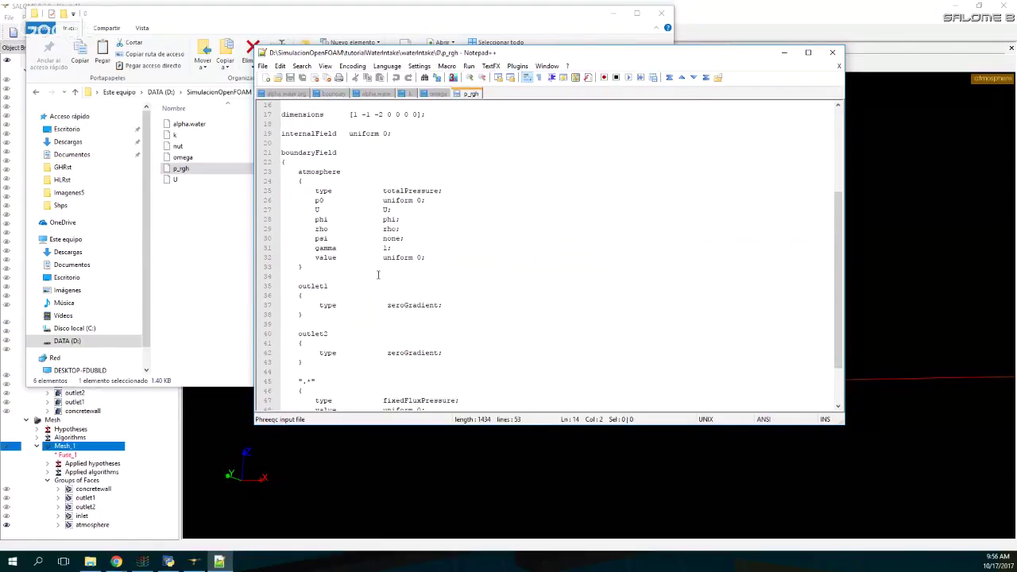
pyautogui.scroll(-2, 378, 275)
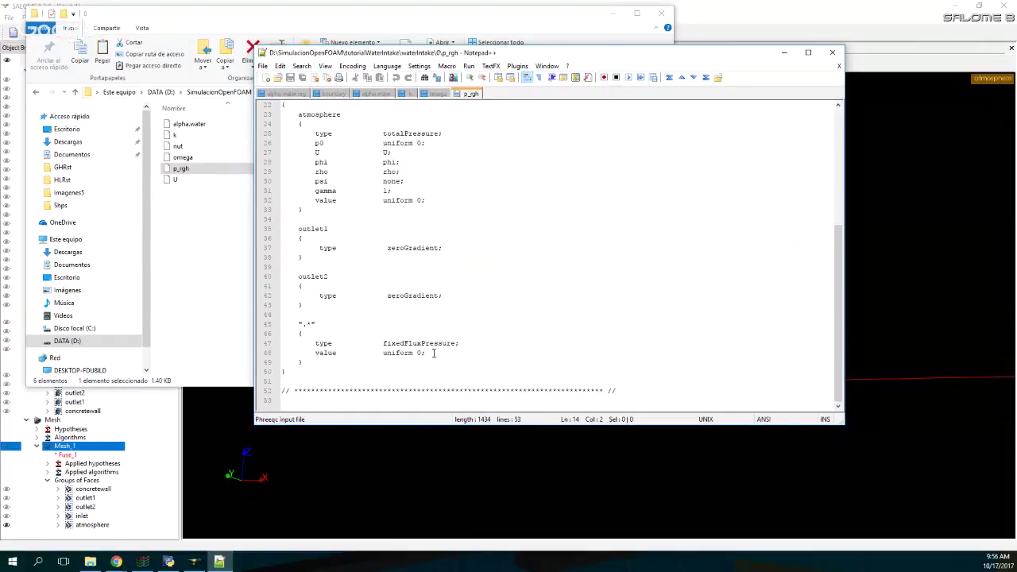
pyautogui.scroll(2, 447, 364)
pyautogui.scroll(-2, 447, 364)
# - Open the U file from the 0 folder in Notepad++ and examine the inlet volumetric flow rate and the wall, atmosphere and outlet conditions
pyautogui.click(185, 180)
pyautogui.rightClick(186, 181)
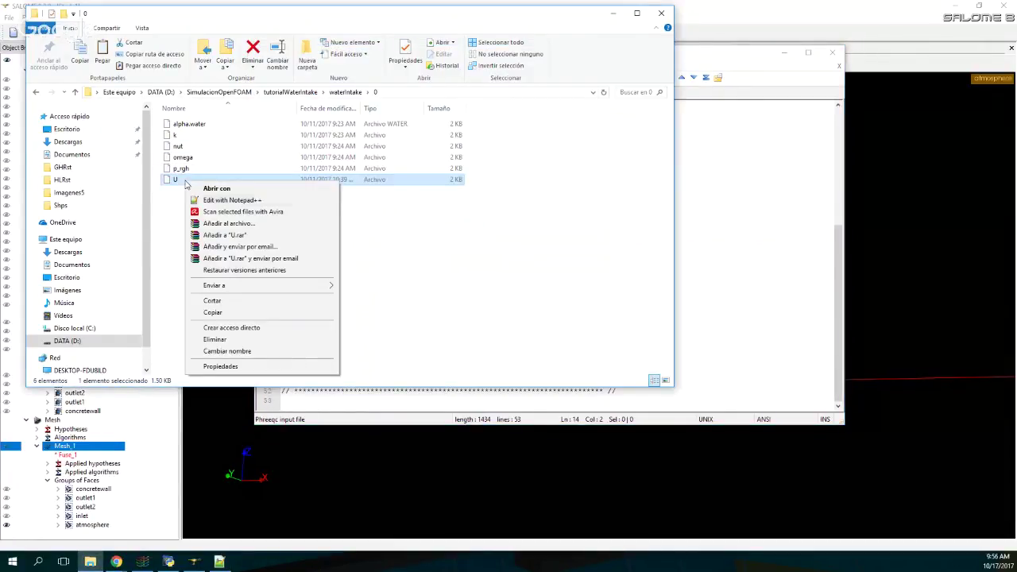
pyautogui.click(204, 200)
pyautogui.click(422, 228)
pyautogui.scroll(-3, 422, 227)
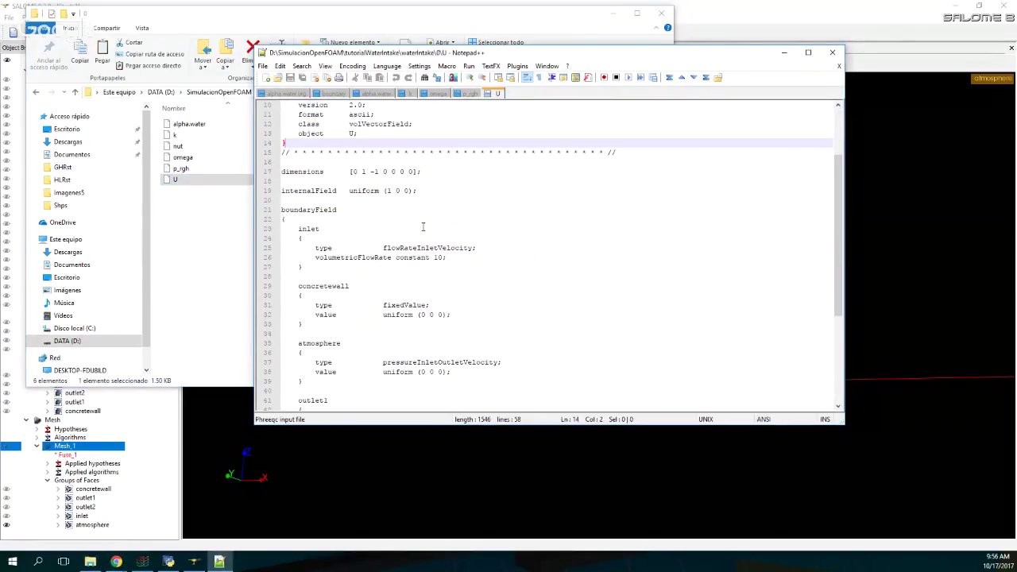
pyautogui.moveTo(436, 260); pyautogui.dragTo(455, 260)
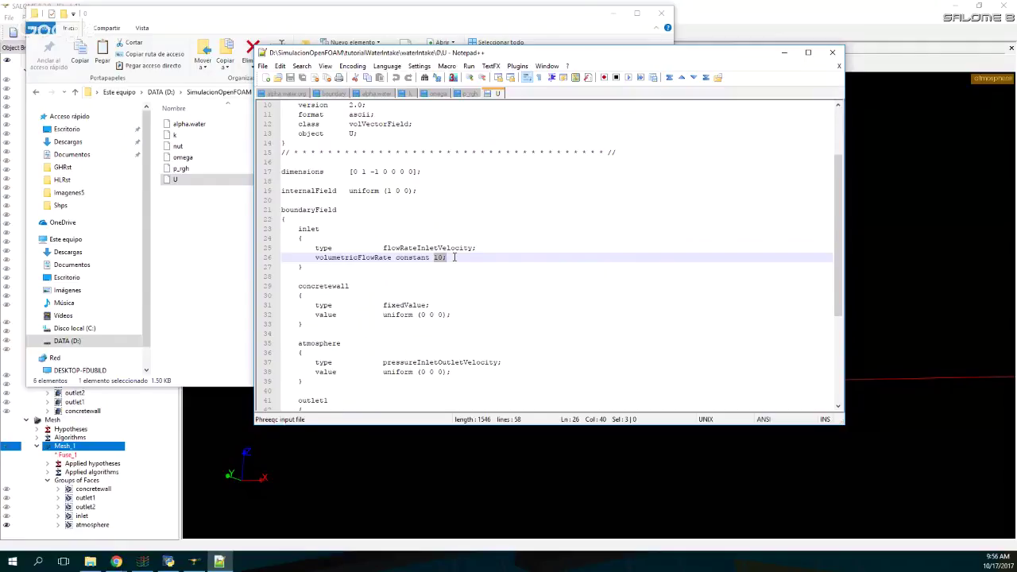
pyautogui.scroll(-3, 455, 270)
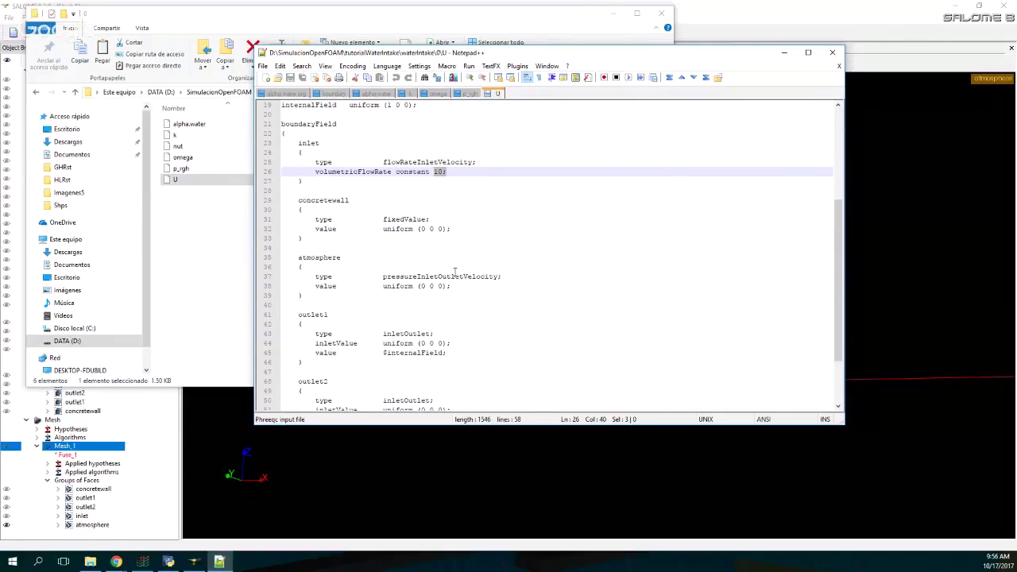
pyautogui.scroll(-2, 382, 304)
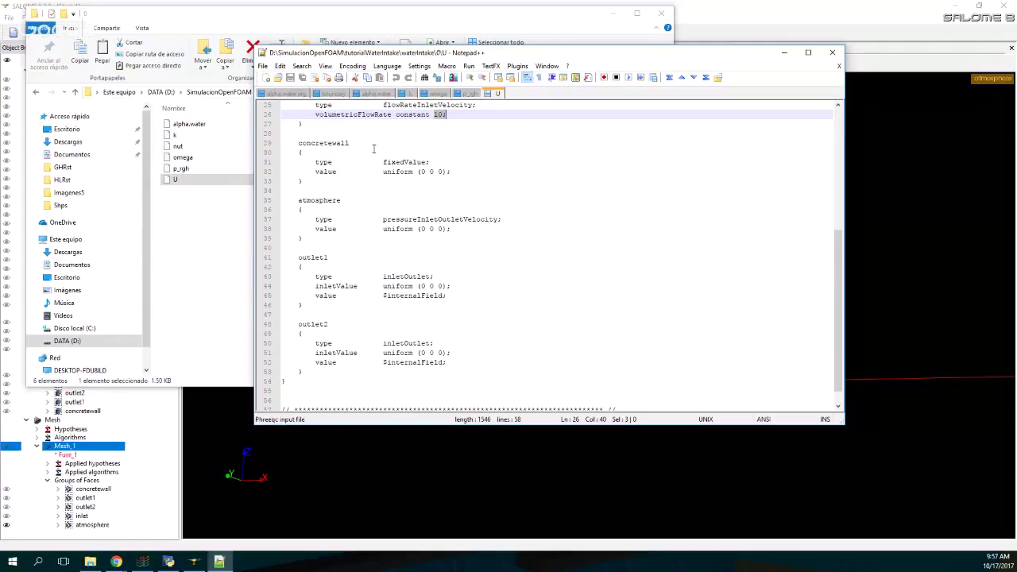
# - Open the g file from the waterIntake case's constant folder in Notepad++ and examine the gravity vector
pyautogui.click(216, 238)
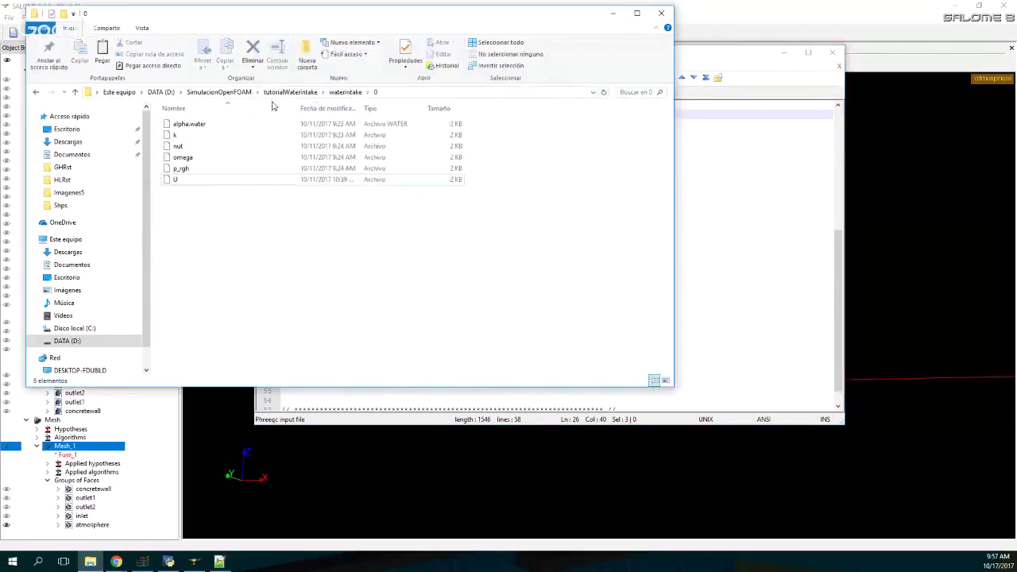
pyautogui.click(344, 92)
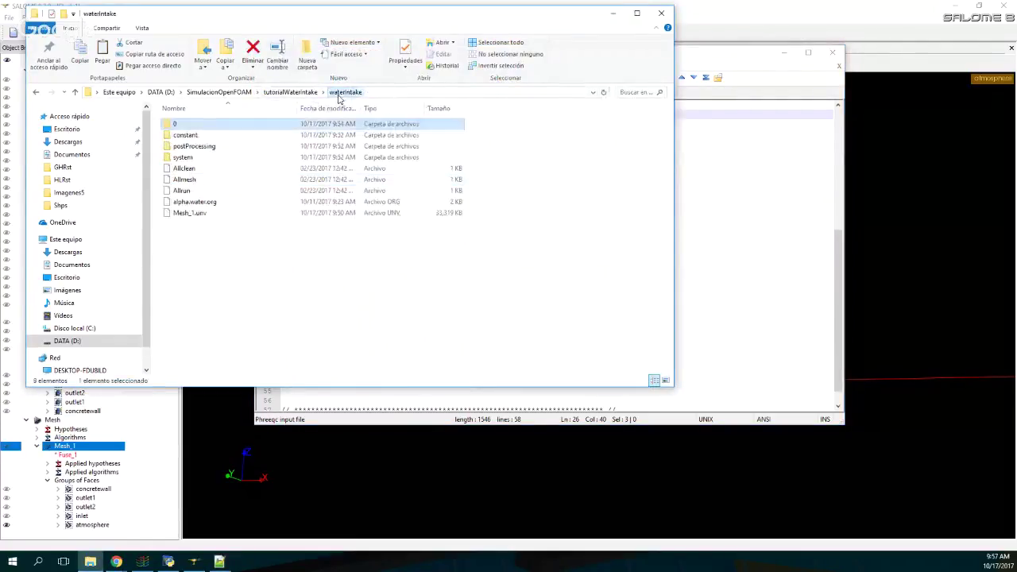
pyautogui.doubleClick(203, 137)
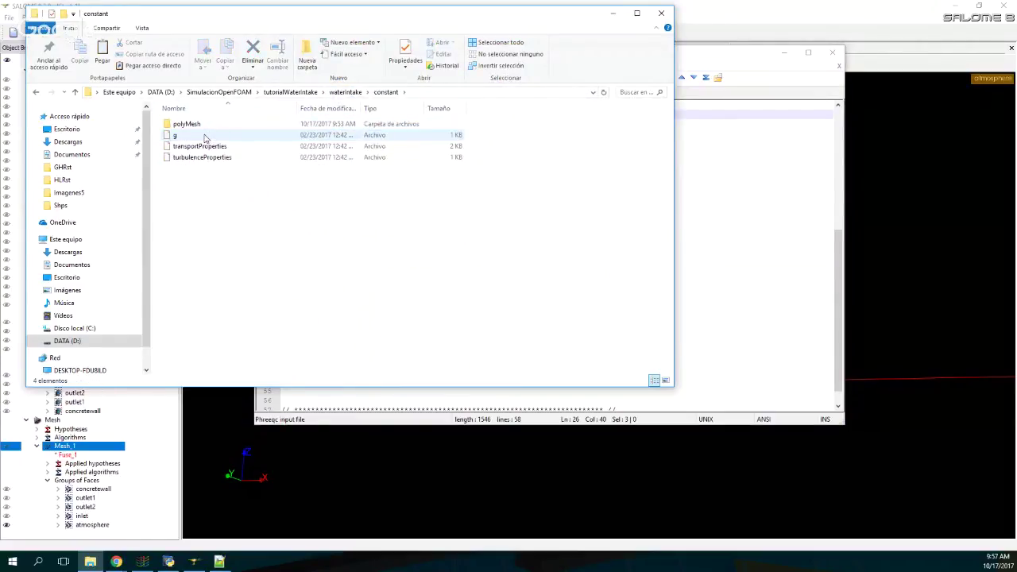
pyautogui.rightClick(199, 139)
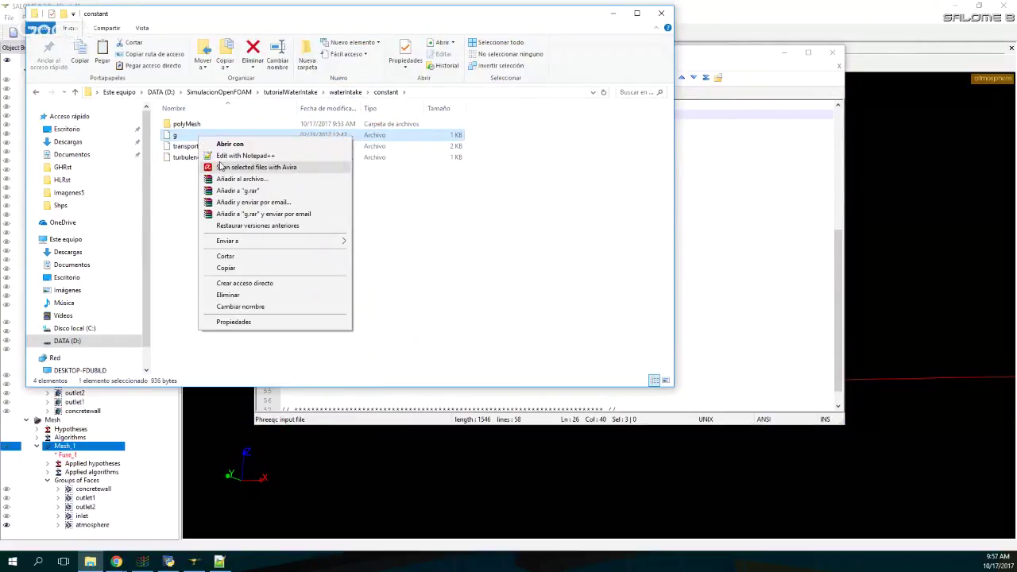
pyautogui.click(239, 154)
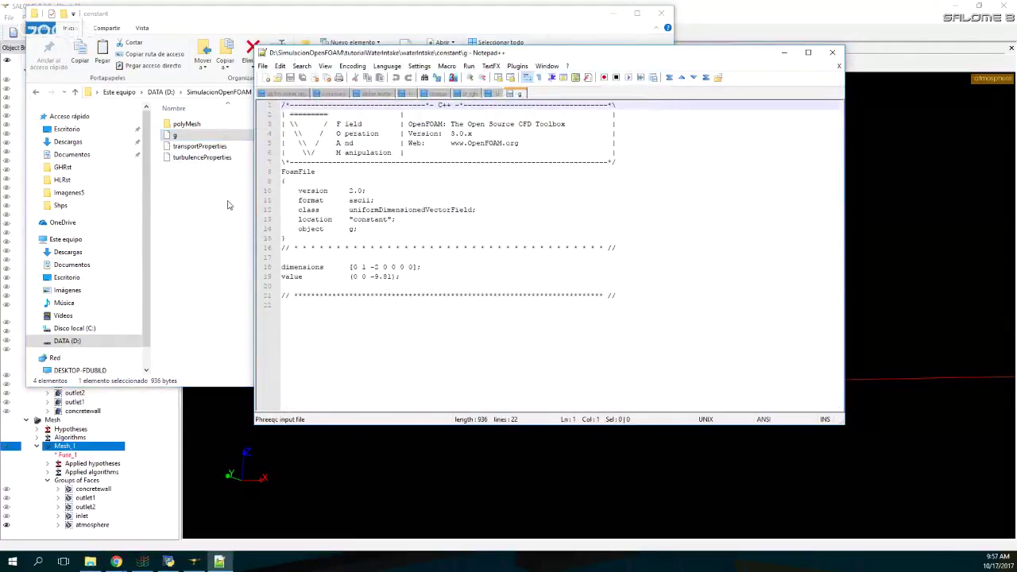
# - Open transportProperties from the constant folder in Notepad++ and examine the nu and rho values of water and air
pyautogui.rightClick(213, 151)
pyautogui.click(255, 170)
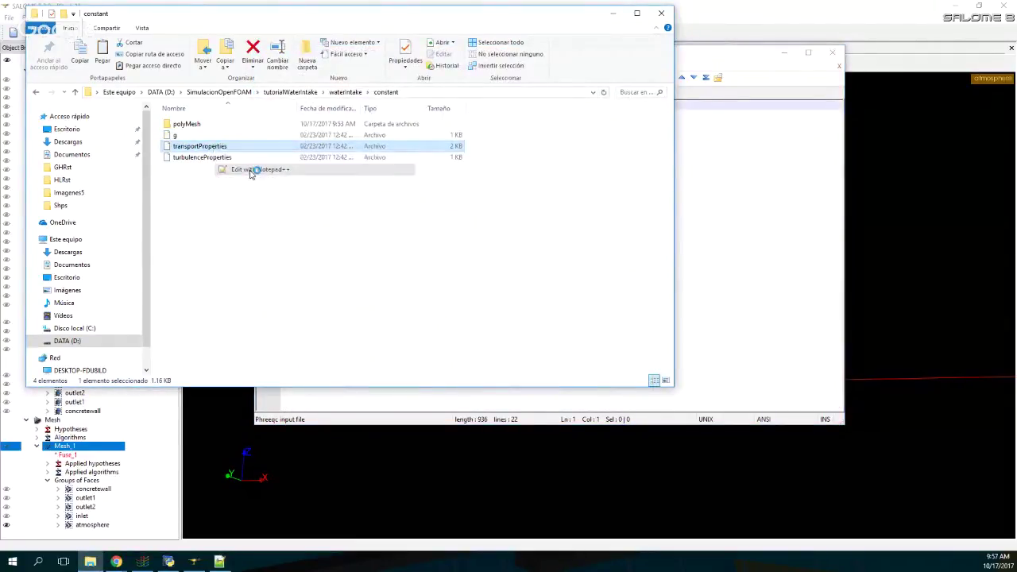
pyautogui.click(523, 288)
pyautogui.scroll(-2, 523, 289)
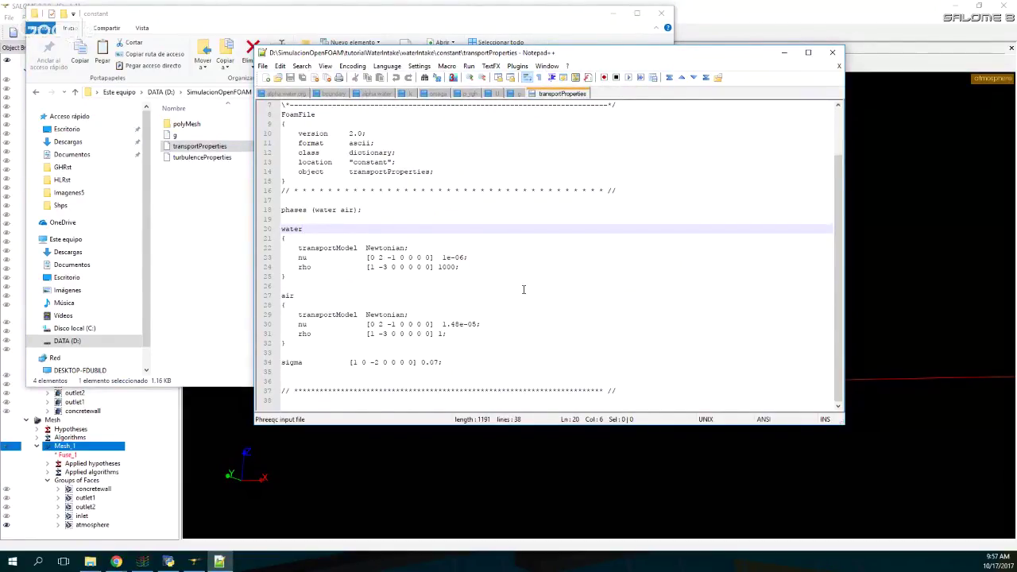
pyautogui.moveTo(299, 258); pyautogui.dragTo(450, 267)
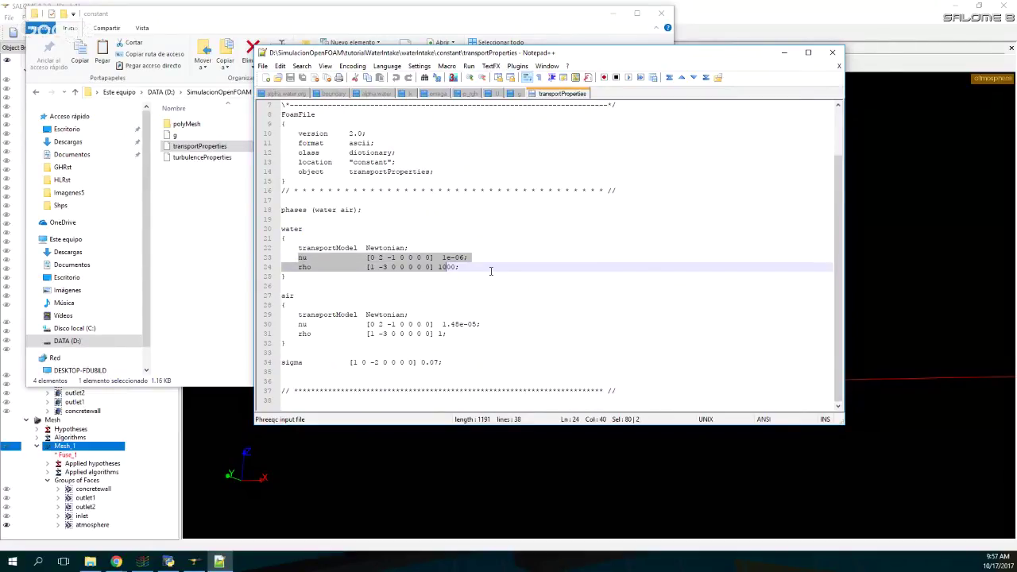
# - Open turbulenceProperties from the constant folder in Notepad++ and examine the simulation type and RAS model settings
pyautogui.rightClick(202, 165)
pyautogui.click(242, 181)
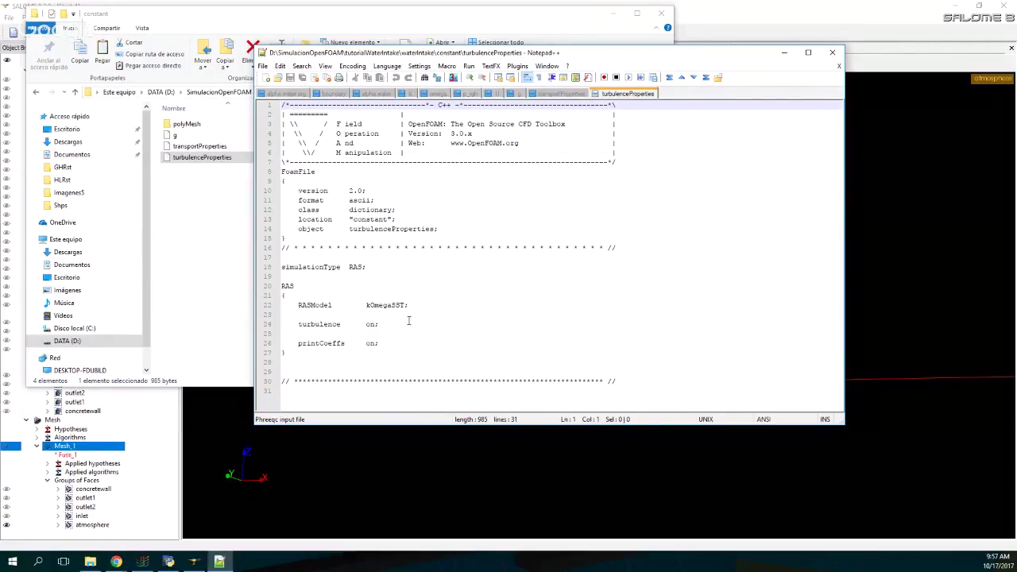
pyautogui.click(198, 236)
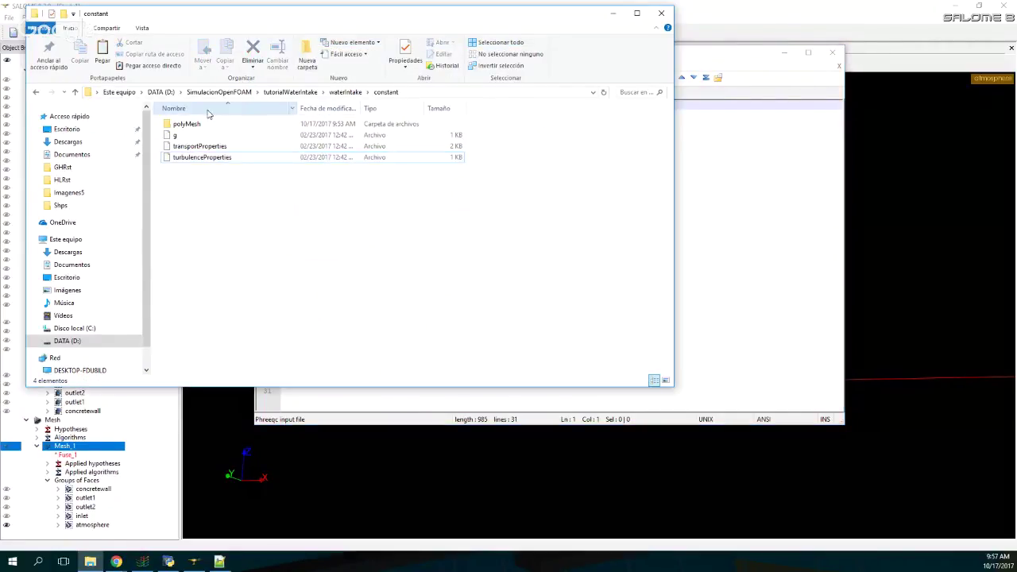
# - Look inside the waterIntake case's postProcessing folder and return to the case folder
pyautogui.click(343, 92)
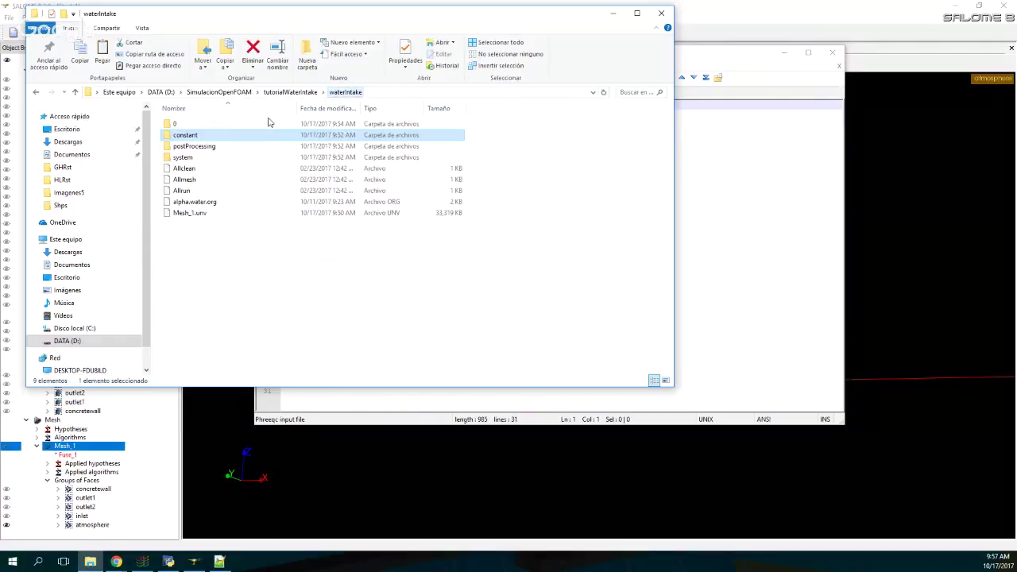
pyautogui.click(198, 149)
pyautogui.rightClick(198, 154)
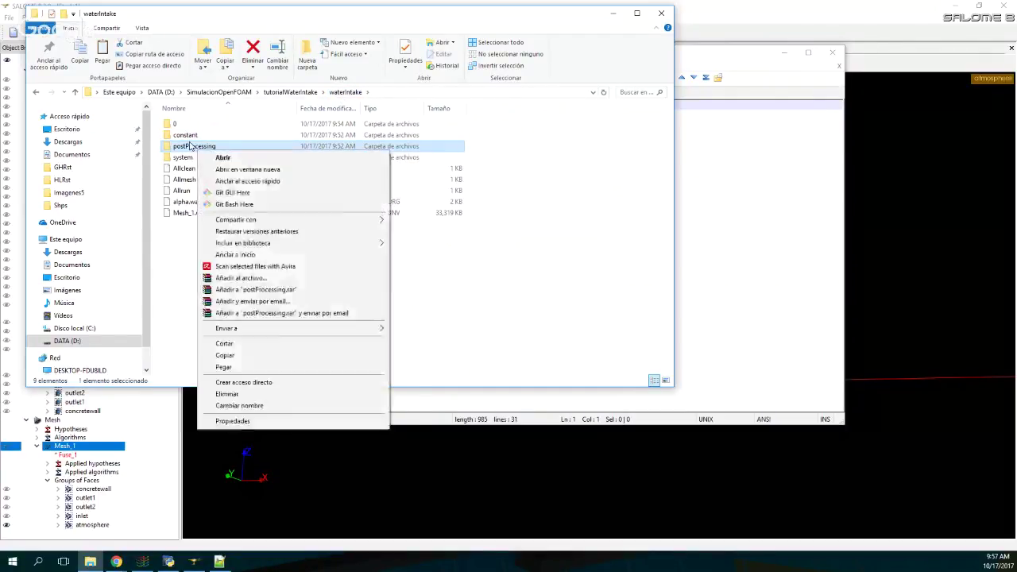
pyautogui.click(208, 158)
pyautogui.click(335, 92)
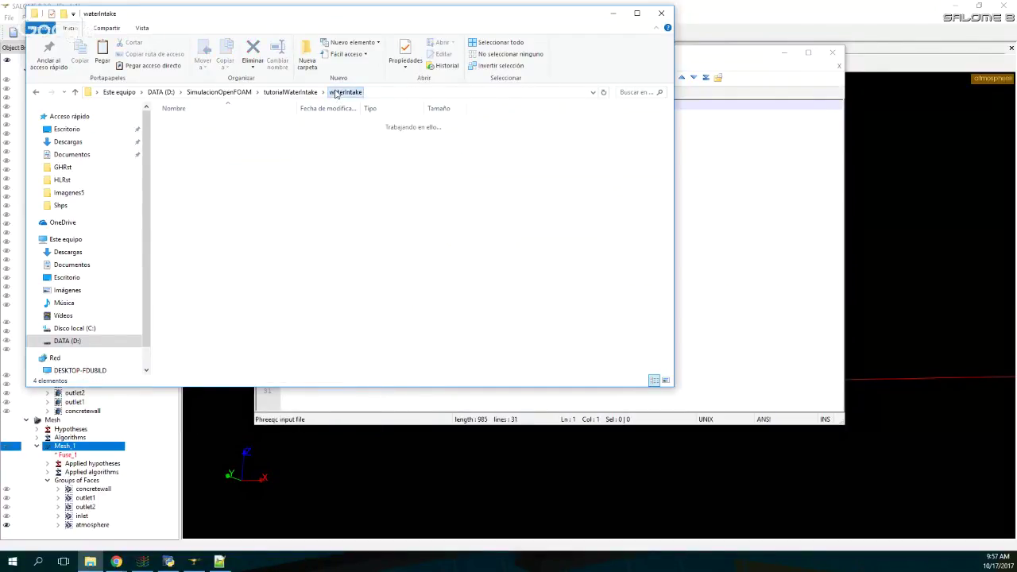
# - Open controlDict from the waterIntake case's system folder in Notepad++ at its time and write settings
pyautogui.doubleClick(189, 160)
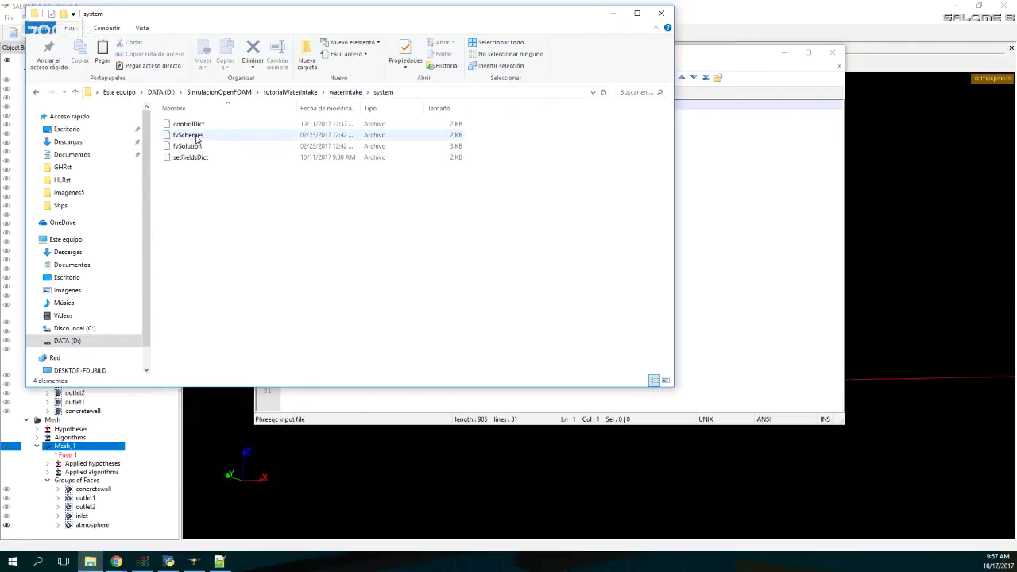
pyautogui.rightClick(204, 125)
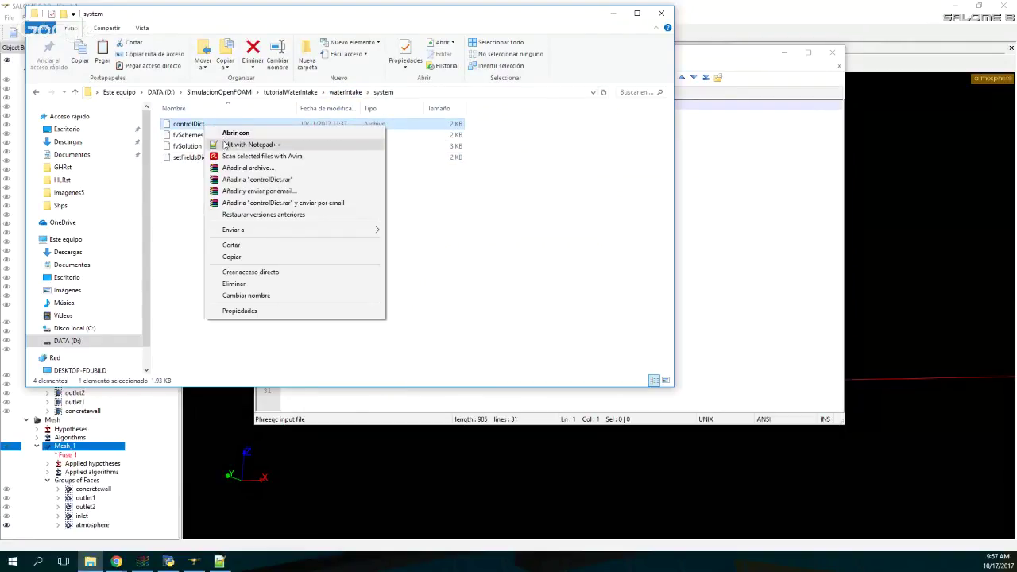
pyautogui.click(251, 144)
pyautogui.click(443, 275)
pyautogui.scroll(-4, 443, 274)
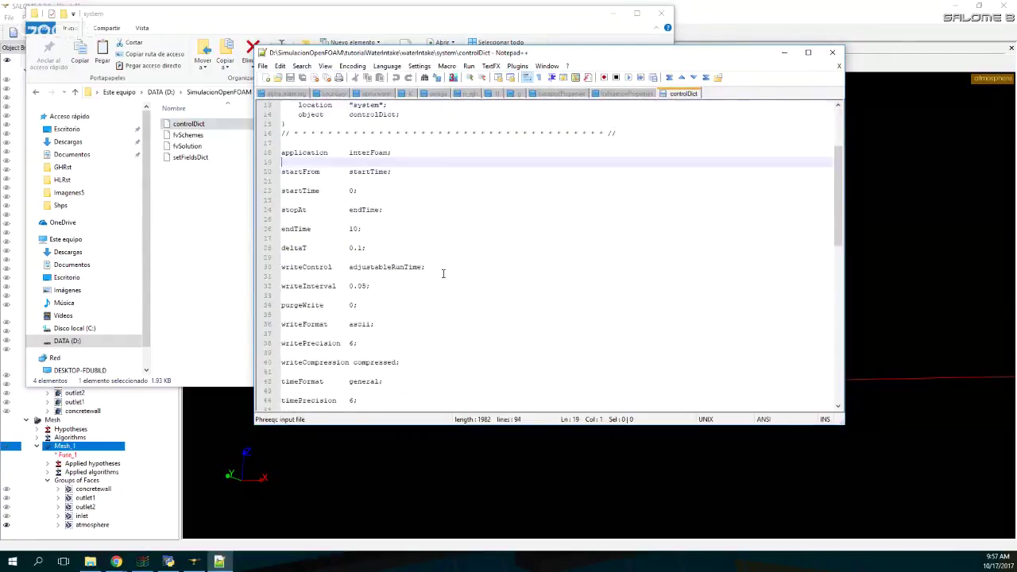
# - Set endTime to 4 in controlDict
pyautogui.click(351, 229)
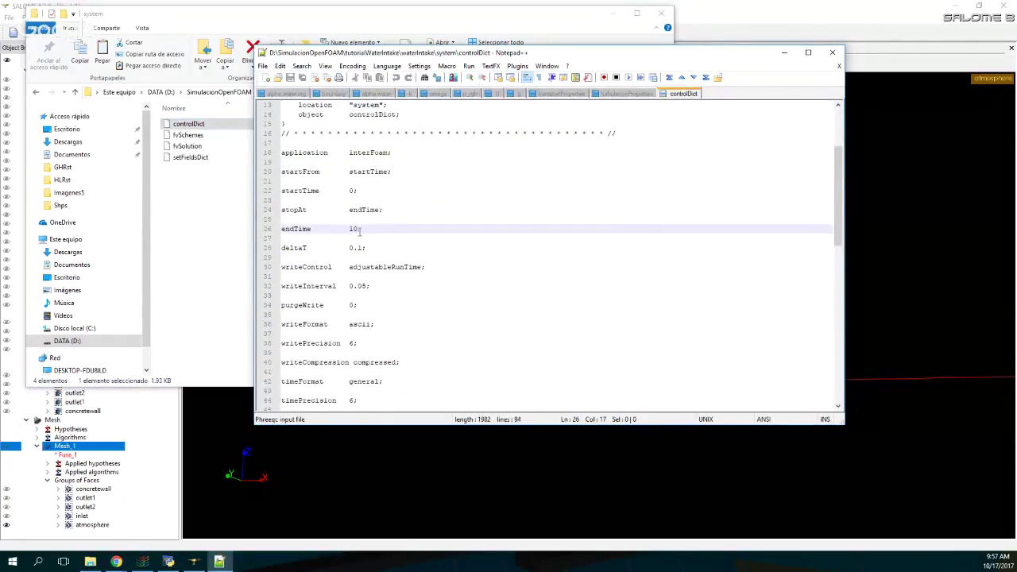
pyautogui.moveTo(351, 228); pyautogui.dragTo(360, 229)
pyautogui.write('4')
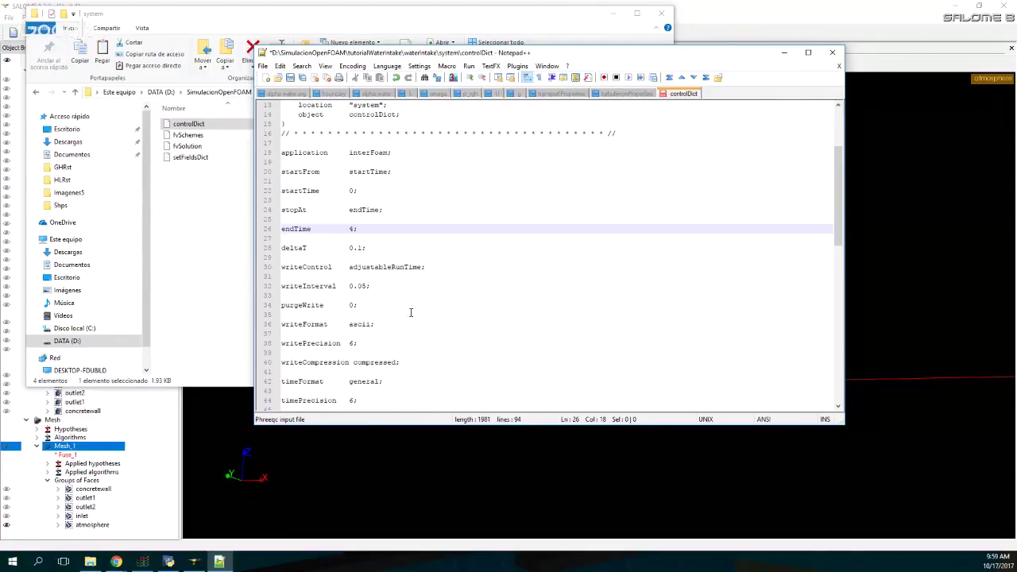
# - Examine the remaining controlDict settings, including the time step limits and the flux function definitions
pyautogui.scroll(-14, 411, 312)
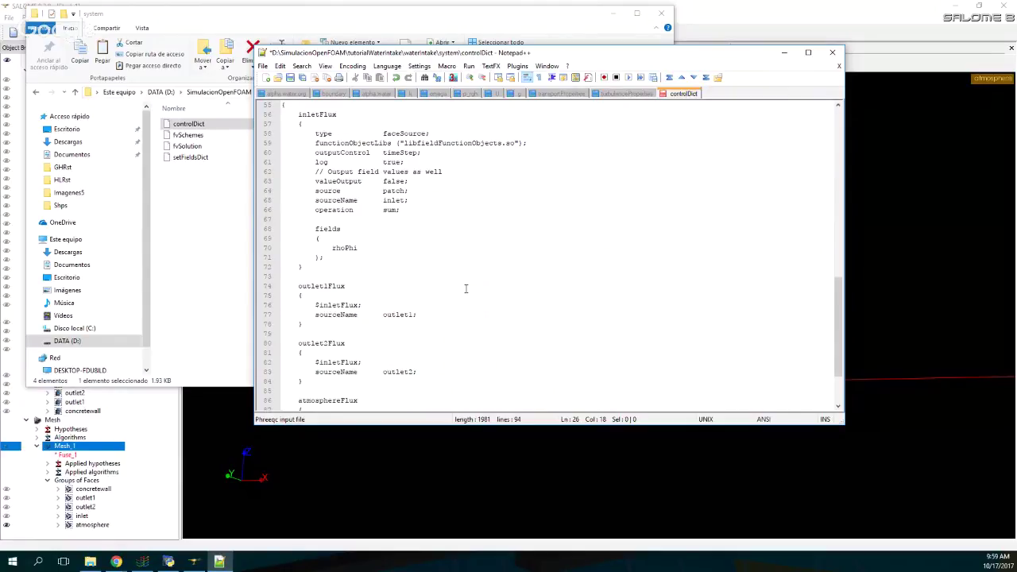
pyautogui.scroll(-3, 465, 289)
pyautogui.scroll(7, 465, 289)
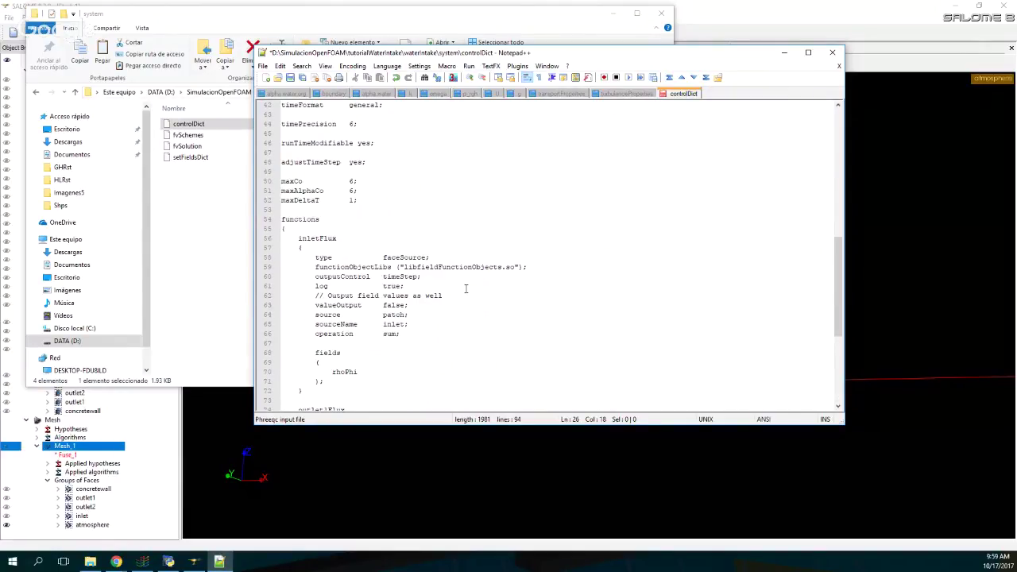
# - Open fvSchemes from the system folder in Notepad++ and examine its discretisation schemes
pyautogui.click(217, 205)
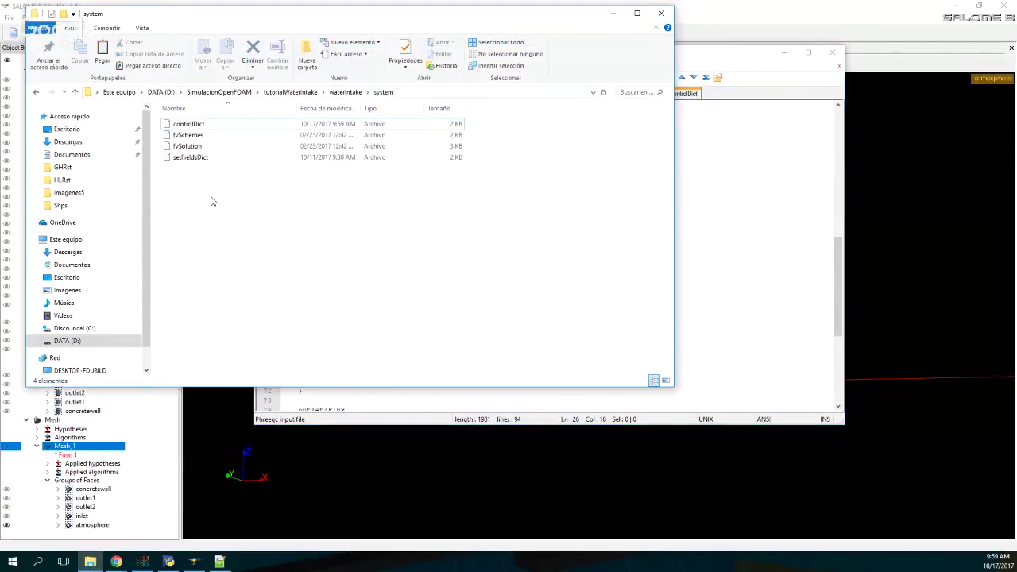
pyautogui.rightClick(180, 135)
pyautogui.click(224, 157)
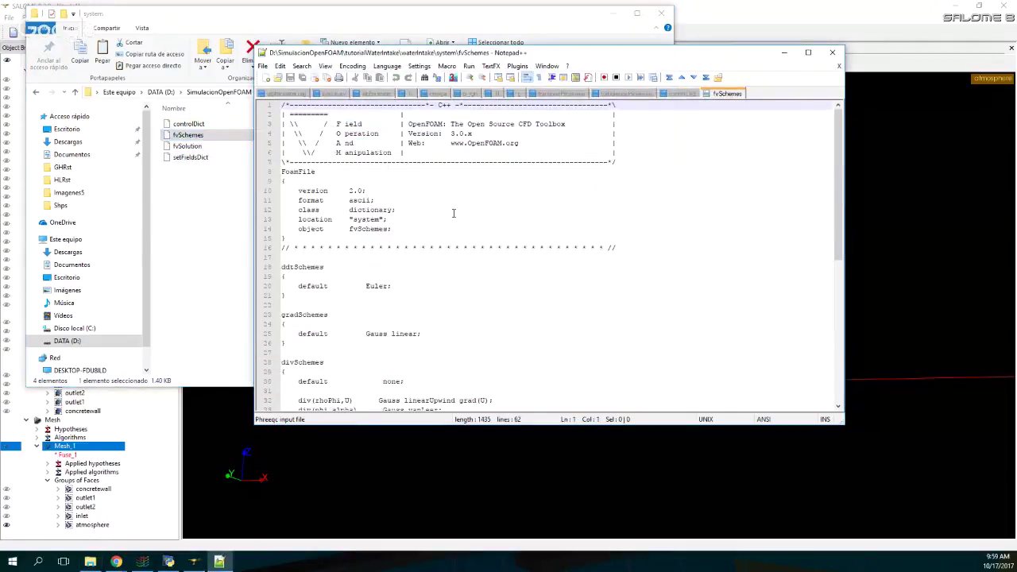
pyautogui.scroll(-5, 469, 248)
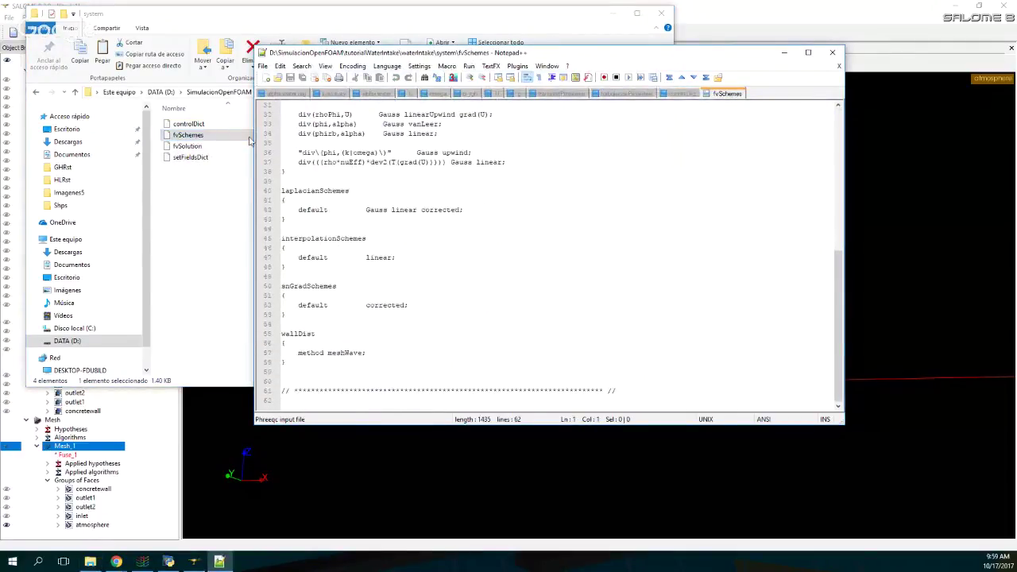
# - Open fvSolution from the system folder in Notepad++ and examine the alpha.water and pcorr solver settings
pyautogui.rightClick(182, 151)
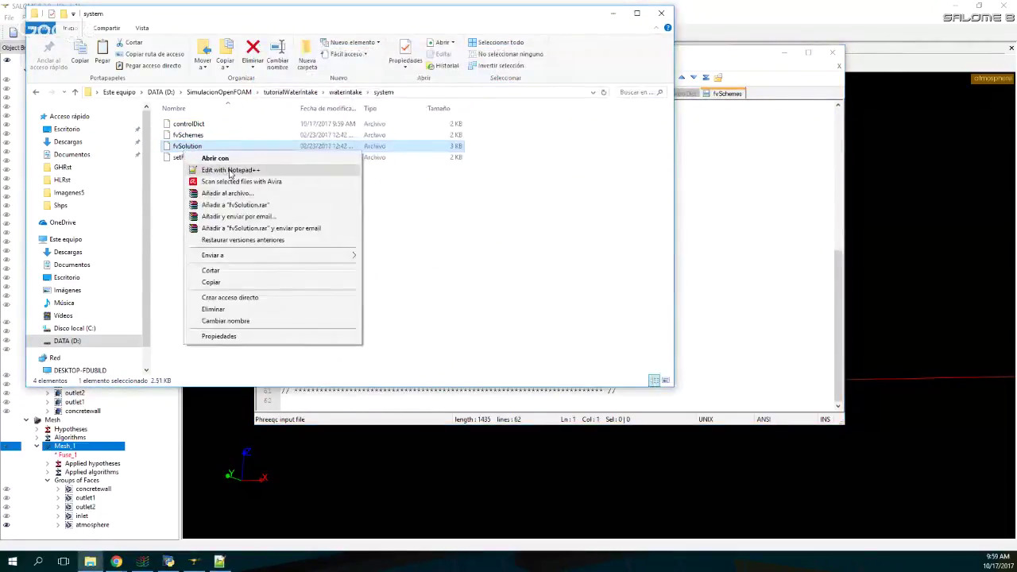
pyautogui.click(229, 170)
pyautogui.scroll(-5, 450, 269)
pyautogui.scroll(-2, 425, 142)
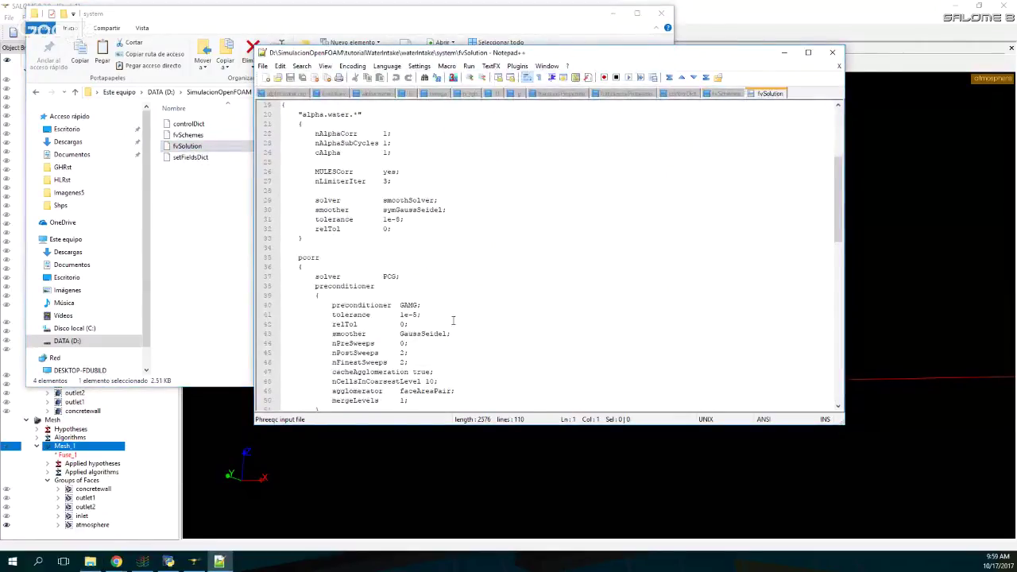
pyautogui.moveTo(368, 248); pyautogui.dragTo(401, 248)
# - Open setFieldsDict from the system folder in Notepad++ and examine the boxToCell region that assigns alpha.water
pyautogui.click(224, 175)
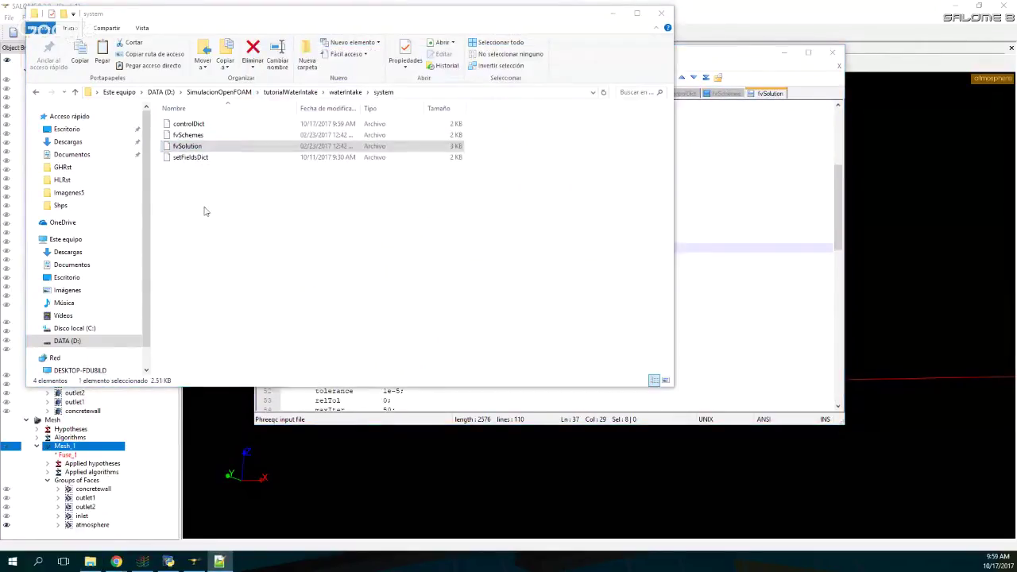
pyautogui.rightClick(198, 156)
pyautogui.click(223, 175)
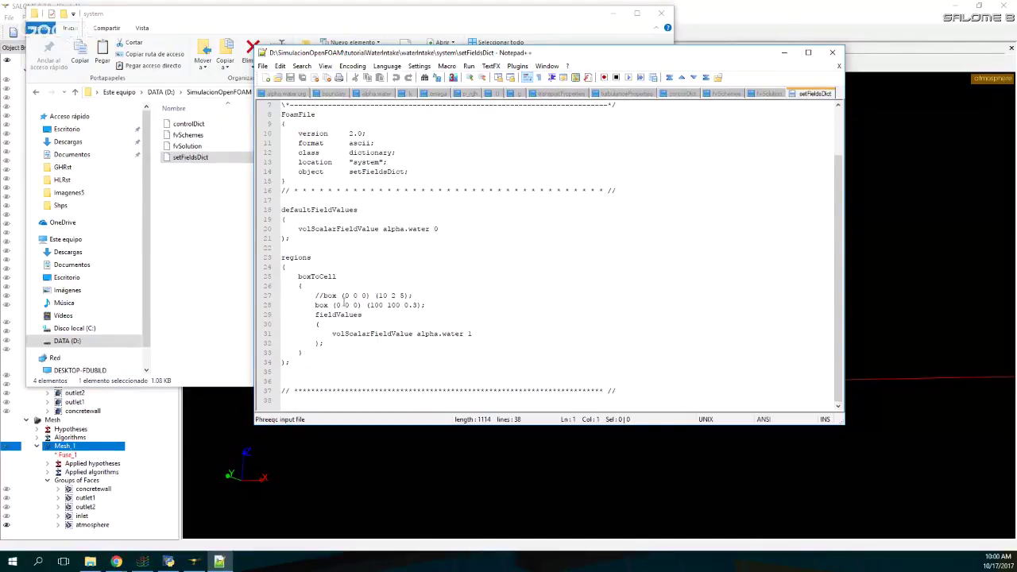
pyautogui.moveTo(344, 305); pyautogui.dragTo(425, 308)
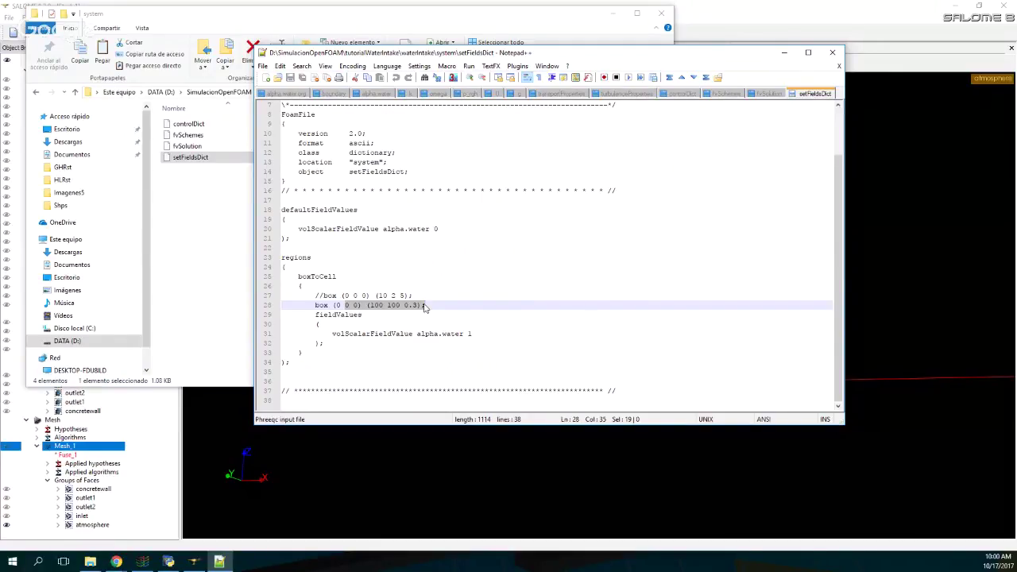
pyautogui.click(388, 323)
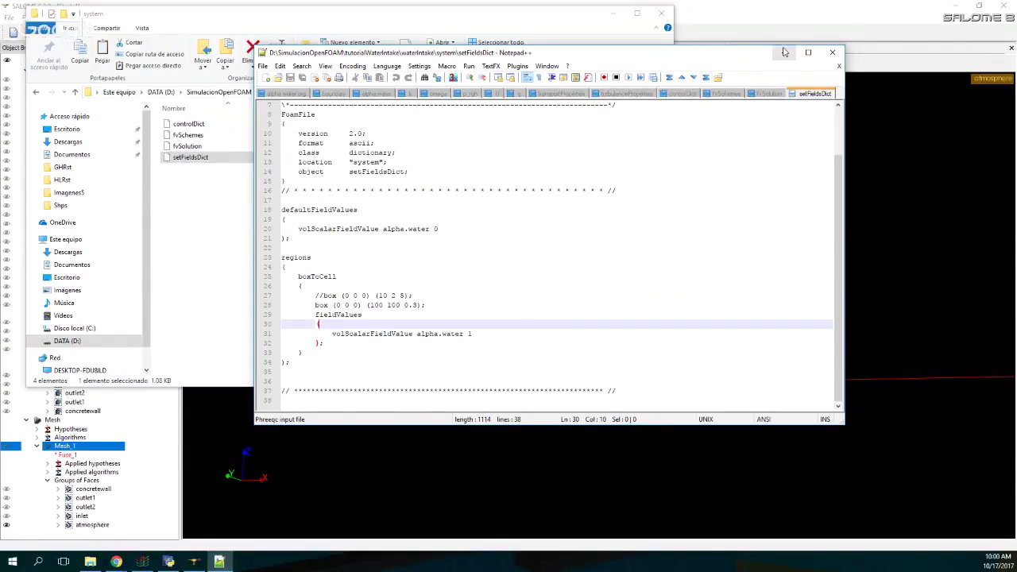
# - Close Notepad++ and the old OpenFOAM terminal that is in the disenoBocatoma case
pyautogui.click(143, 562)
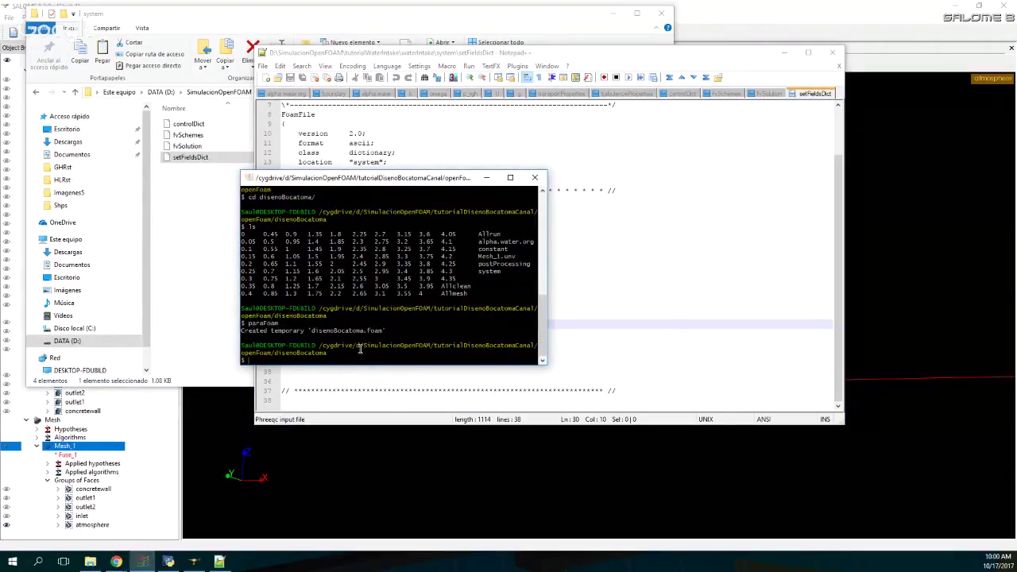
pyautogui.click(832, 52)
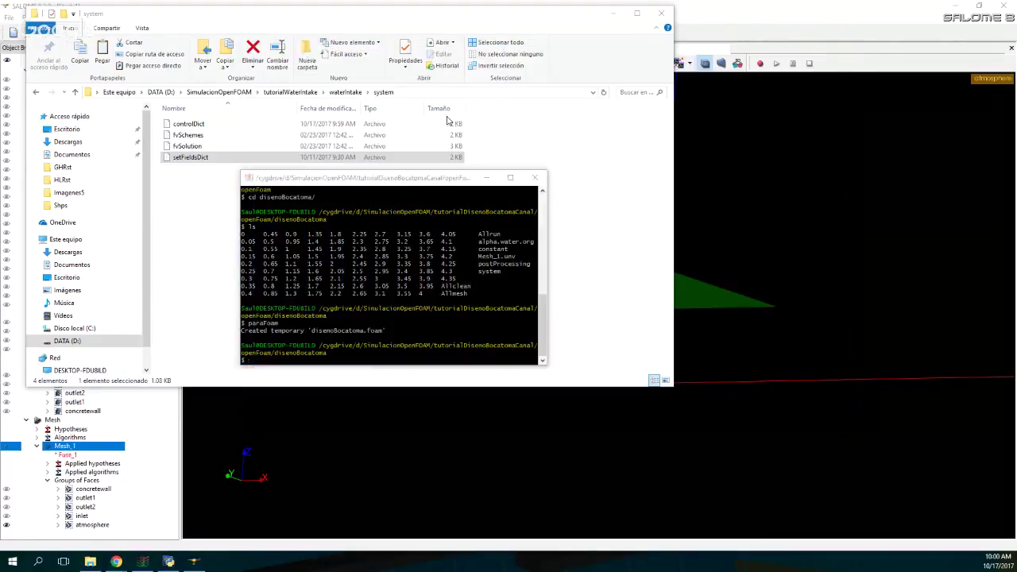
pyautogui.click(420, 260)
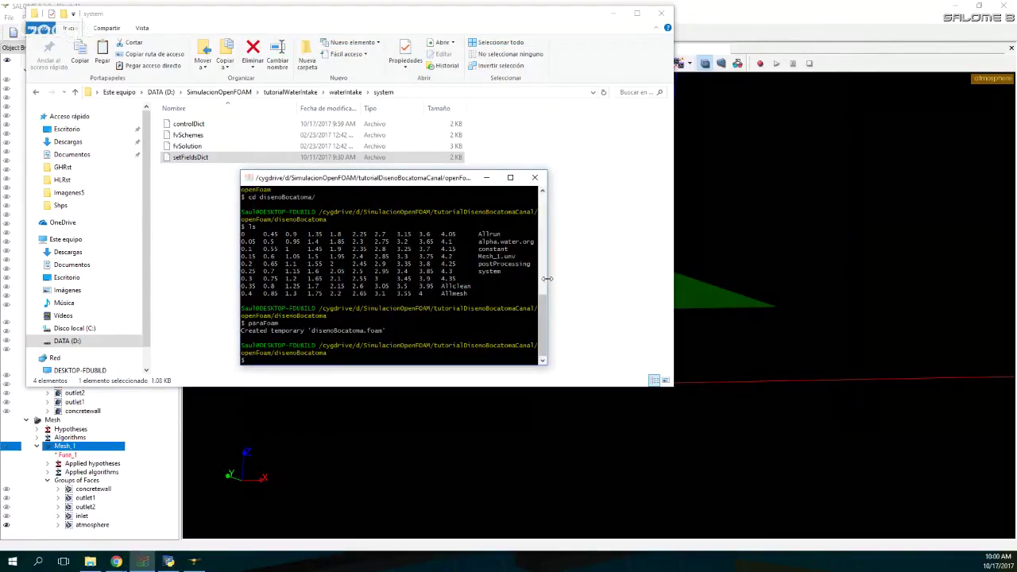
pyautogui.click(534, 177)
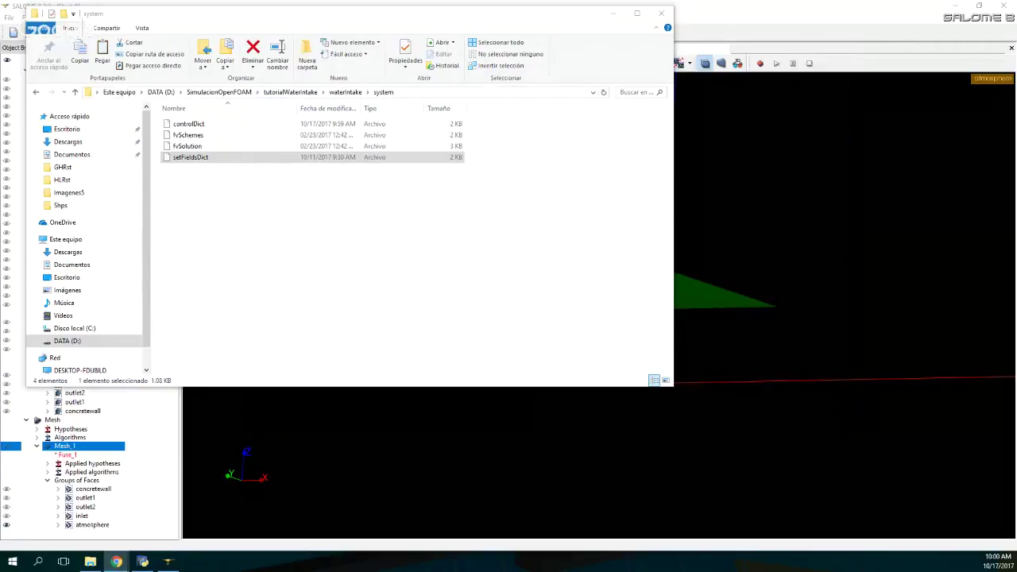
# - Launch a new OpenFOAM for Windows 17.02 terminal and place it clear of the file list
pyautogui.click(39, 562)
pyautogui.write('ch')
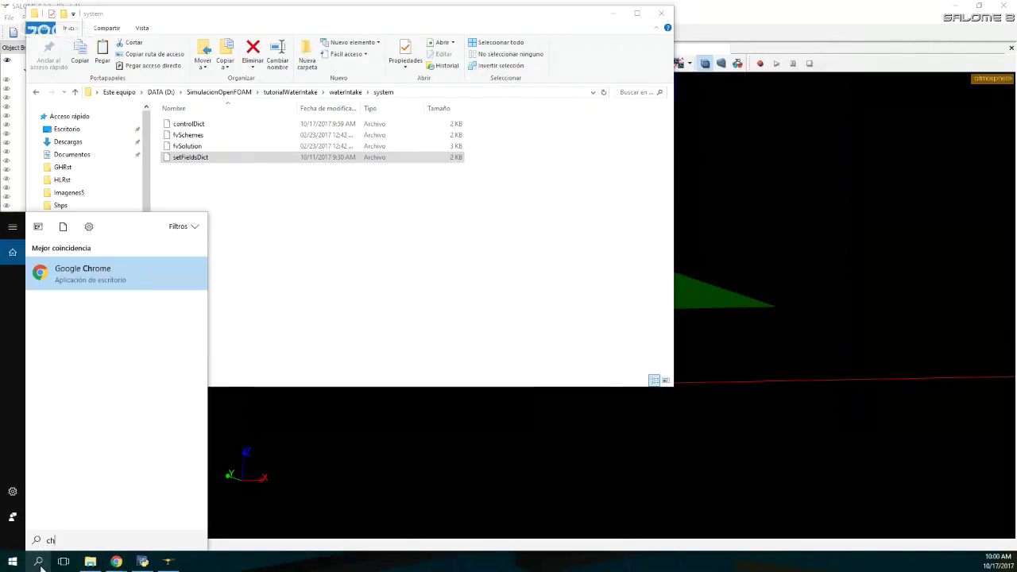
pyautogui.press('BackSpace')
pyautogui.press('BackSpace')
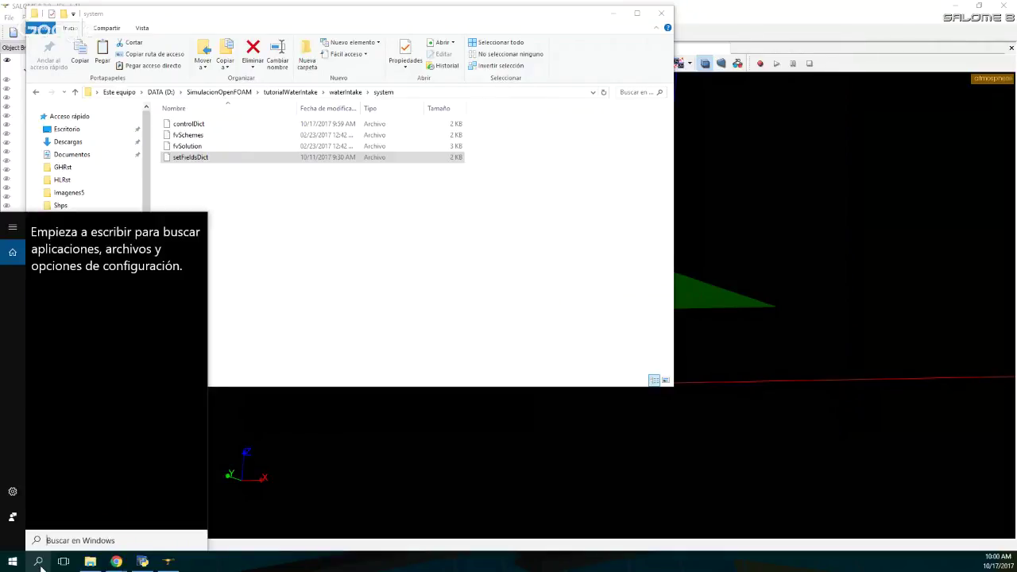
pyautogui.write('open')
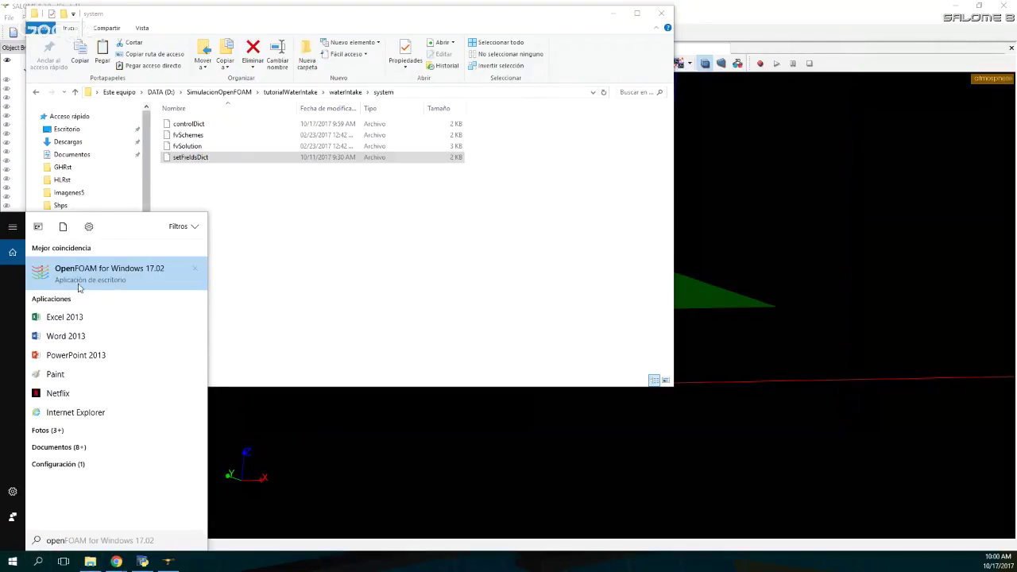
pyautogui.click(79, 288)
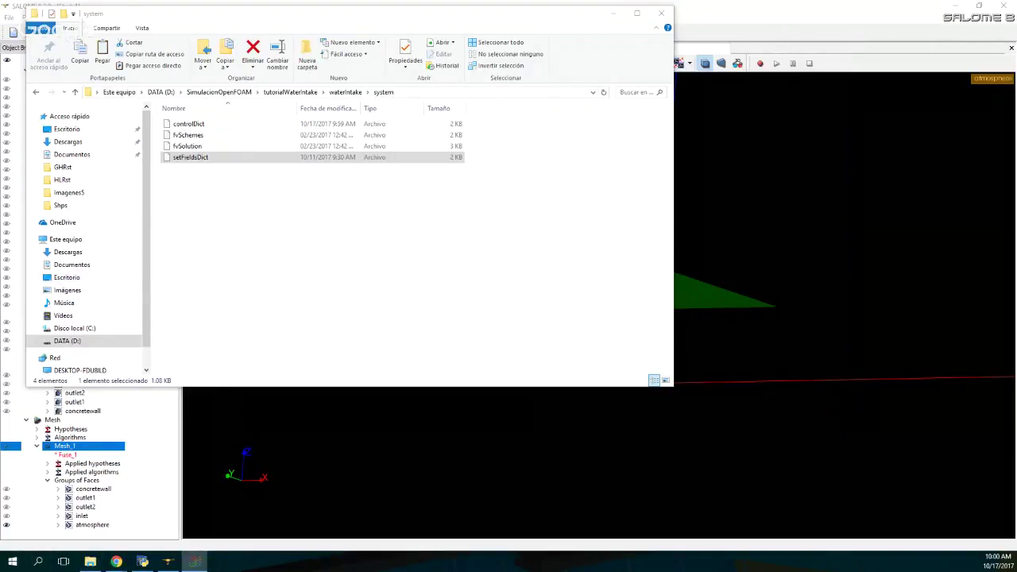
pyautogui.moveTo(188, 211); pyautogui.dragTo(580, 182)
# - Change the terminal's directory to drive d: and list its contents
pyautogui.write('cd')
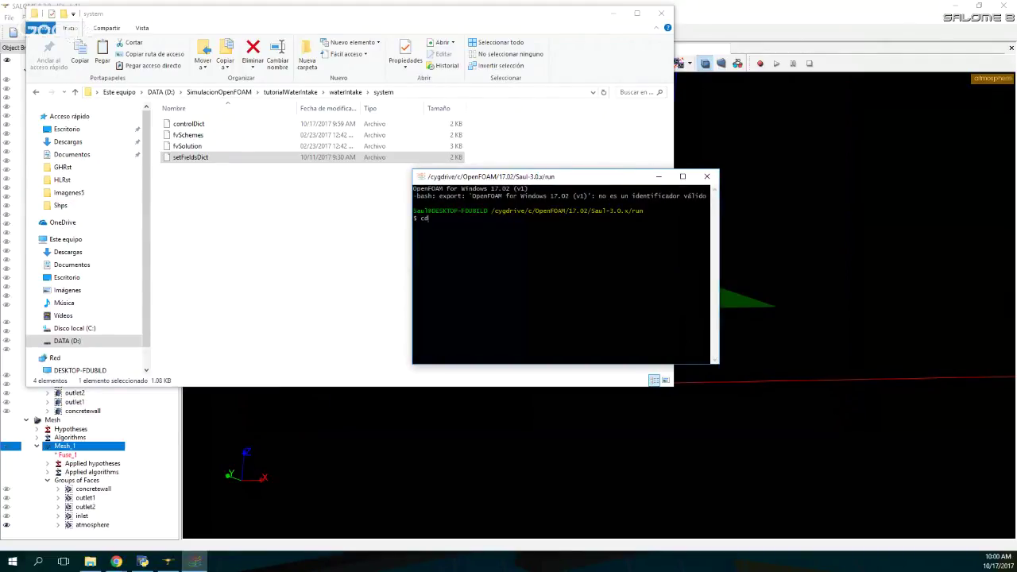
pyautogui.write(' d')
pyautogui.write(':')
pyautogui.press('Return')
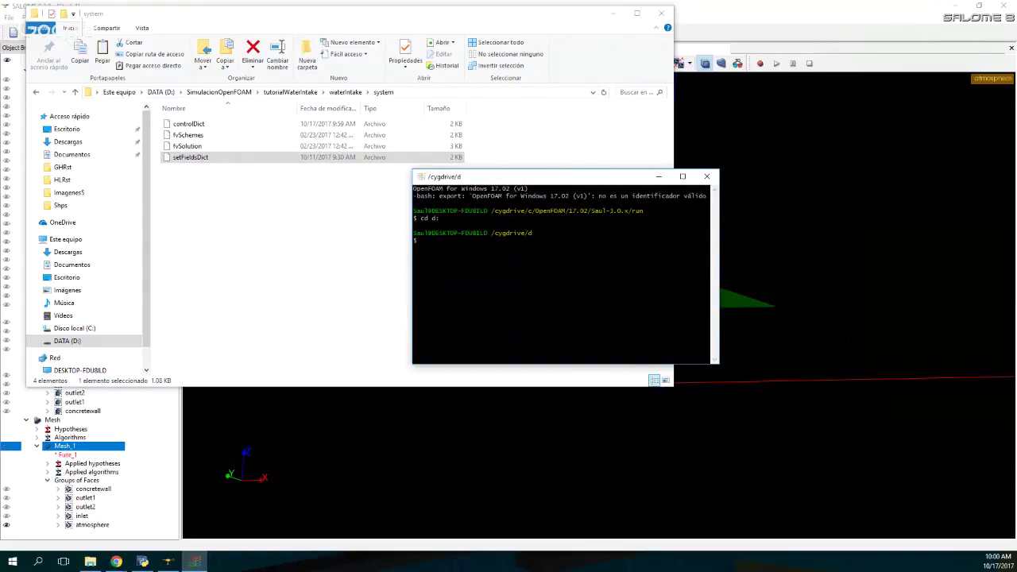
pyautogui.write('ls')
pyautogui.press('Return')
# - Change to the SimulacionOpenFOAM/tutorialWaterIntake/waterIntake/ directory in the terminal and list the case files
pyautogui.write('cd Si')
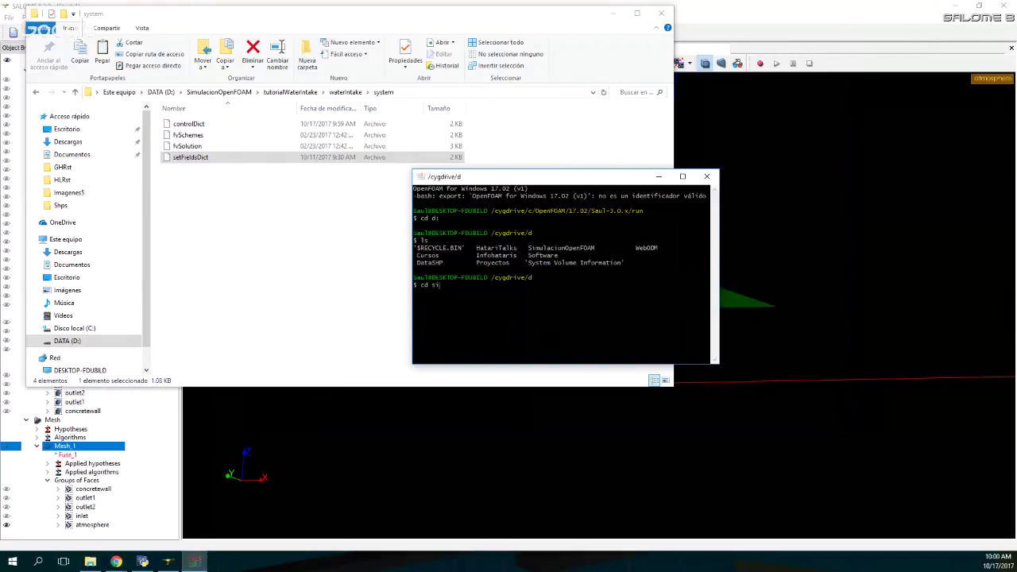
pyautogui.press('Tab')
pyautogui.write('gu')
pyautogui.press('BackSpace')
pyautogui.press('BackSpace')
pyautogui.write('tu')
pyautogui.press('Tab')
pyautogui.write('W')
pyautogui.press('Tab')
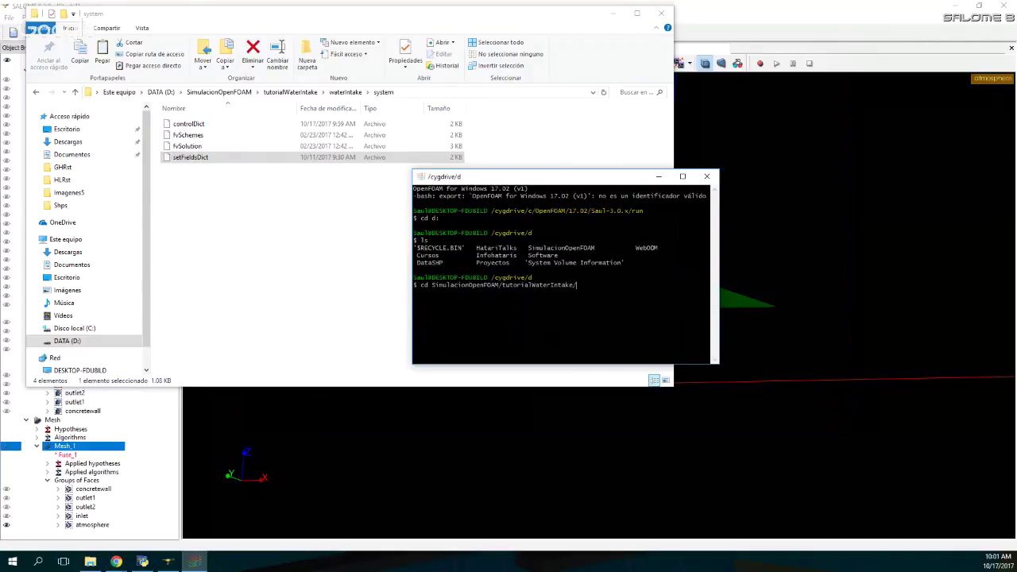
pyautogui.write('wa')
pyautogui.press('Tab')
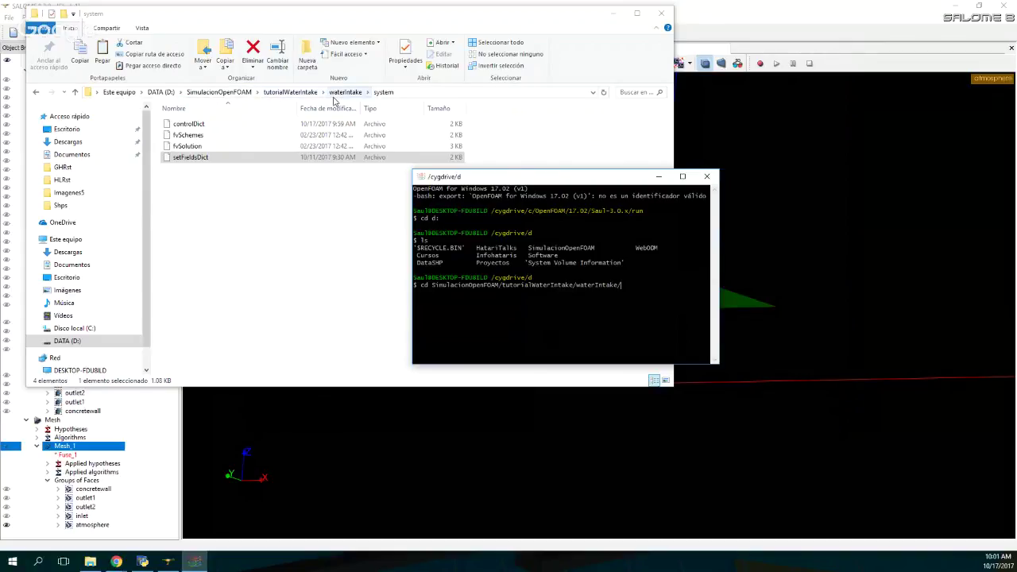
pyautogui.press('Return')
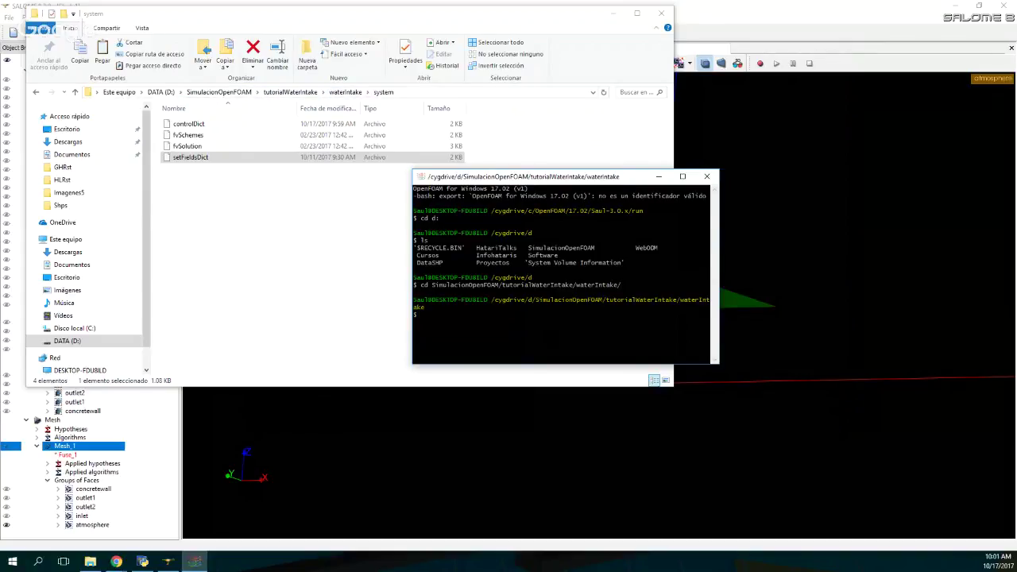
pyautogui.write('ls')
pyautogui.press('Return')
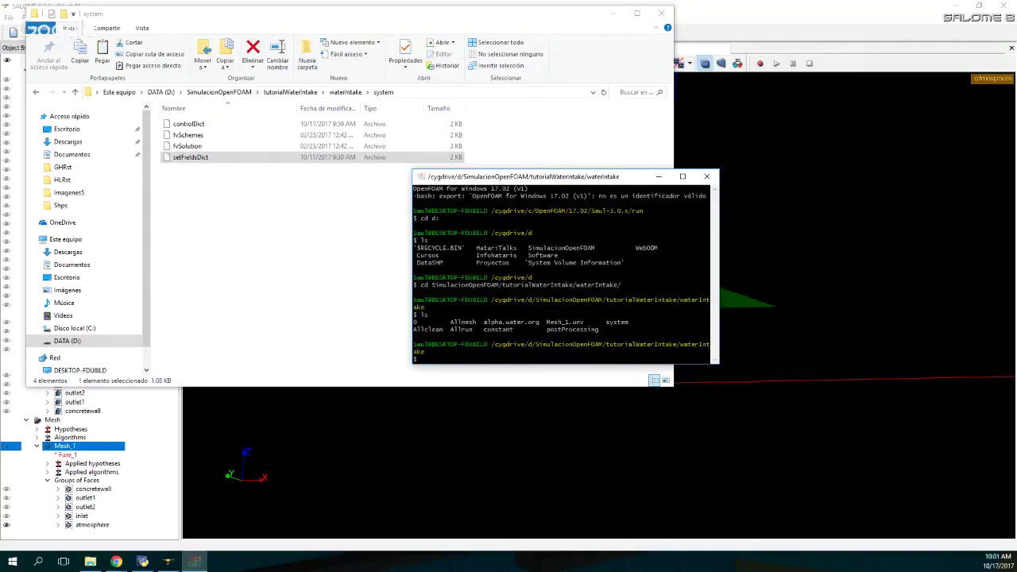
# - Convert Mesh_1.unv to the case's OpenFOAM mesh with the ideasUnvToFoam utility
pyautogui.write('ideas')
pyautogui.press('Tab')
pyautogui.write('M')
pyautogui.press('Tab')
pyautogui.press('Return')
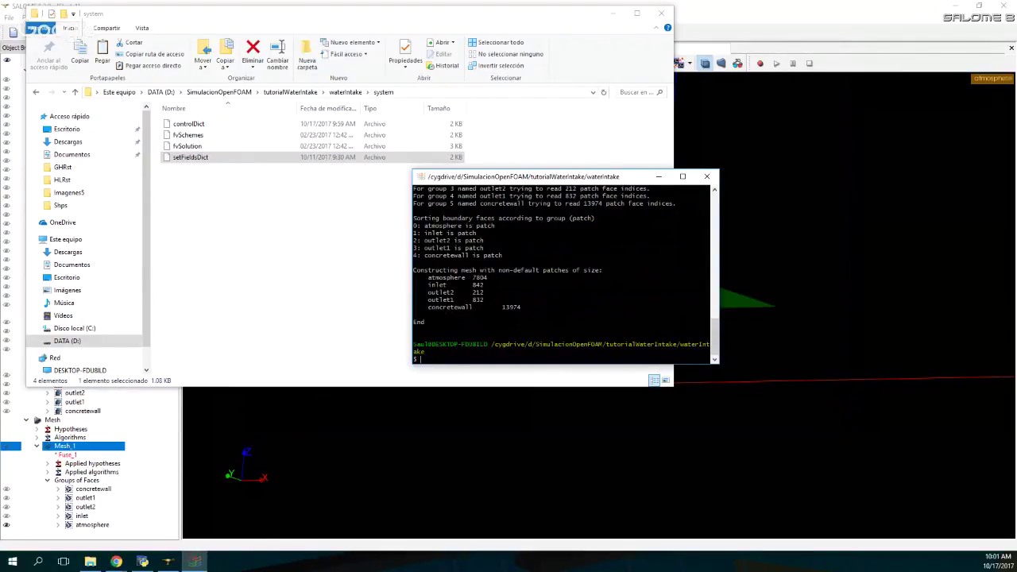
# - Initialise the alpha.water field with setFields.exe and check the mesh quality with checkMesh.exe
pyautogui.write('setFields.exe')
pyautogui.press('Return')
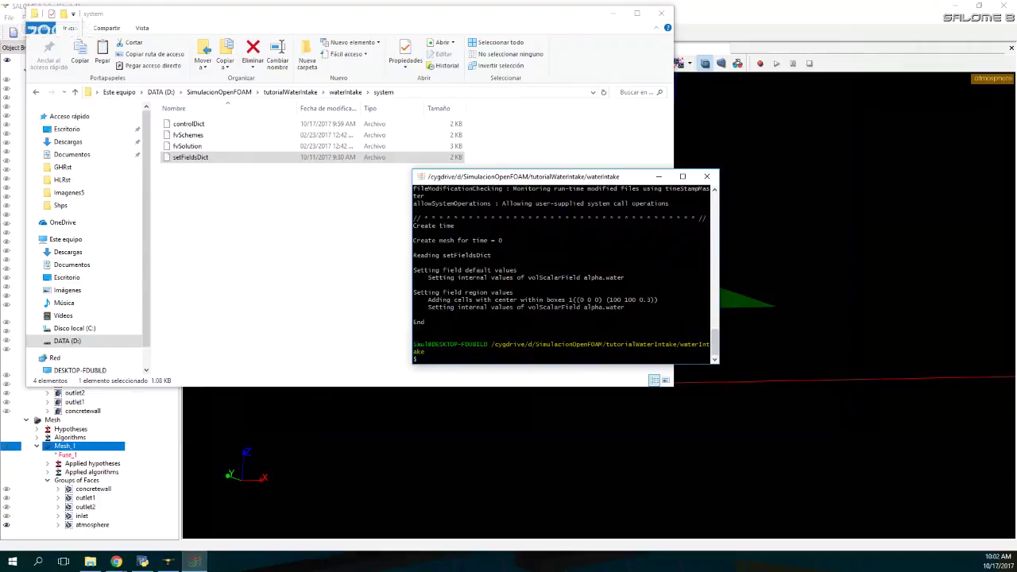
pyautogui.write('checkMesh.exe')
pyautogui.press('Return')
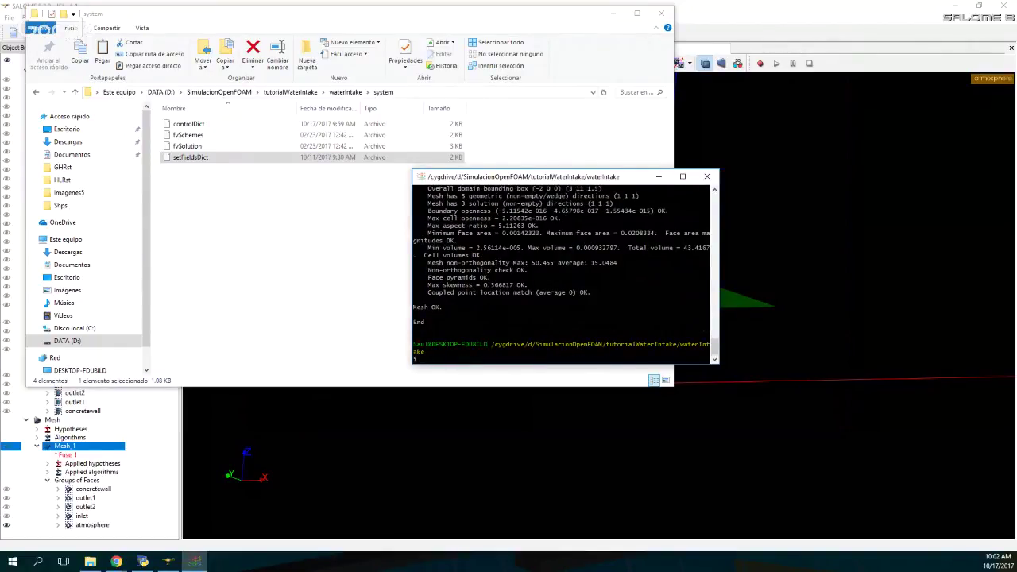
# - Launch paraFoam for the case, maximize ParaView and load waterIntake.foam with its internalMesh region
pyautogui.write('paraFoam')
pyautogui.press('Return')
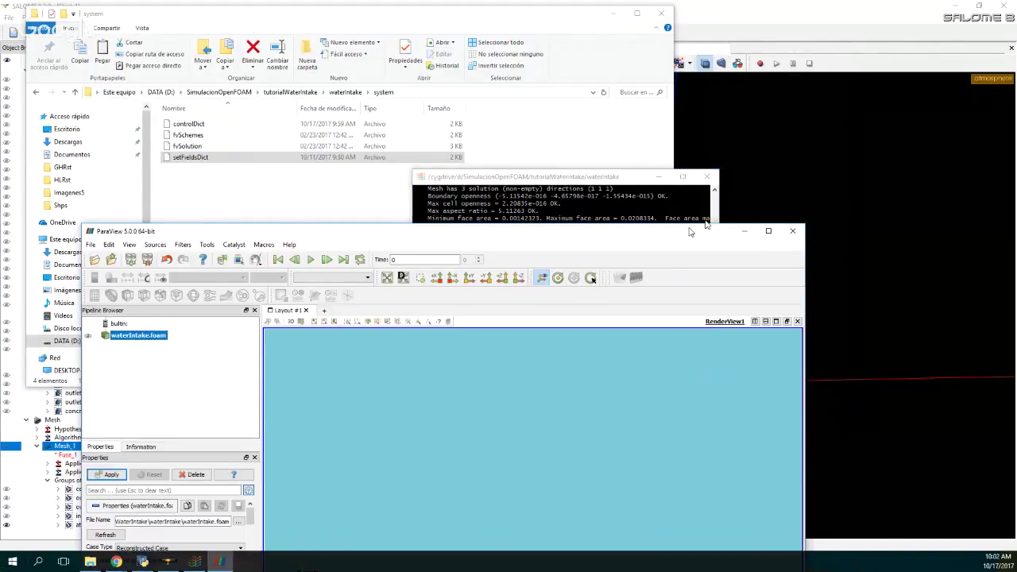
pyautogui.doubleClick(690, 231)
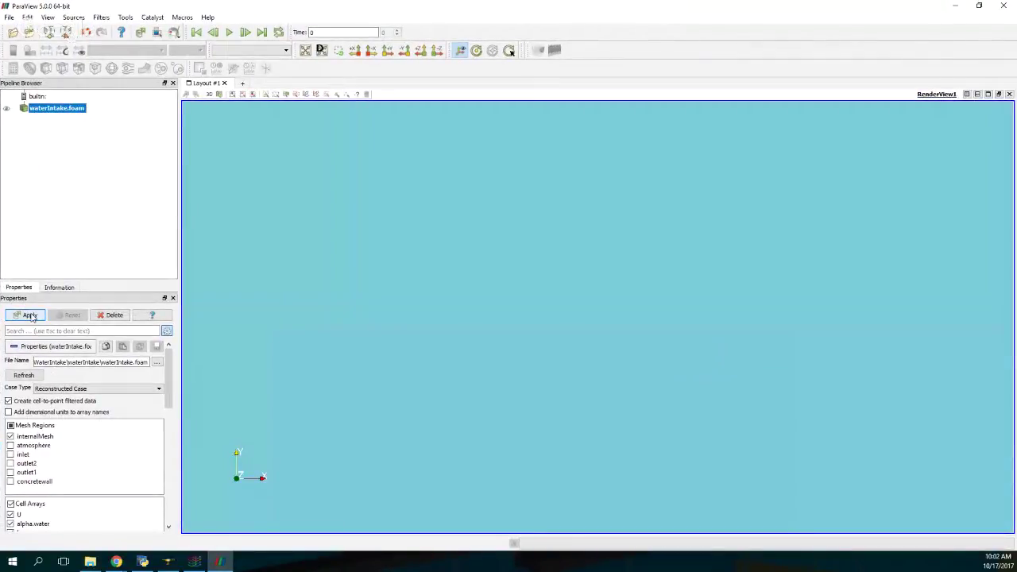
pyautogui.click(29, 316)
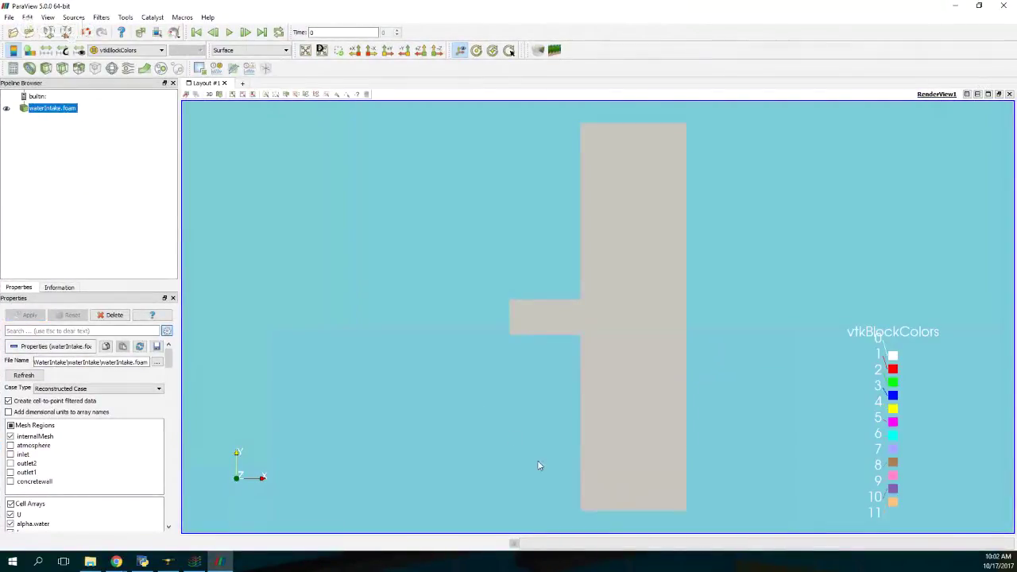
# - Colour the waterIntake.foam model by alpha.water and inspect the initial water distribution from several angles
pyautogui.moveTo(538, 466); pyautogui.dragTo(604, 341)
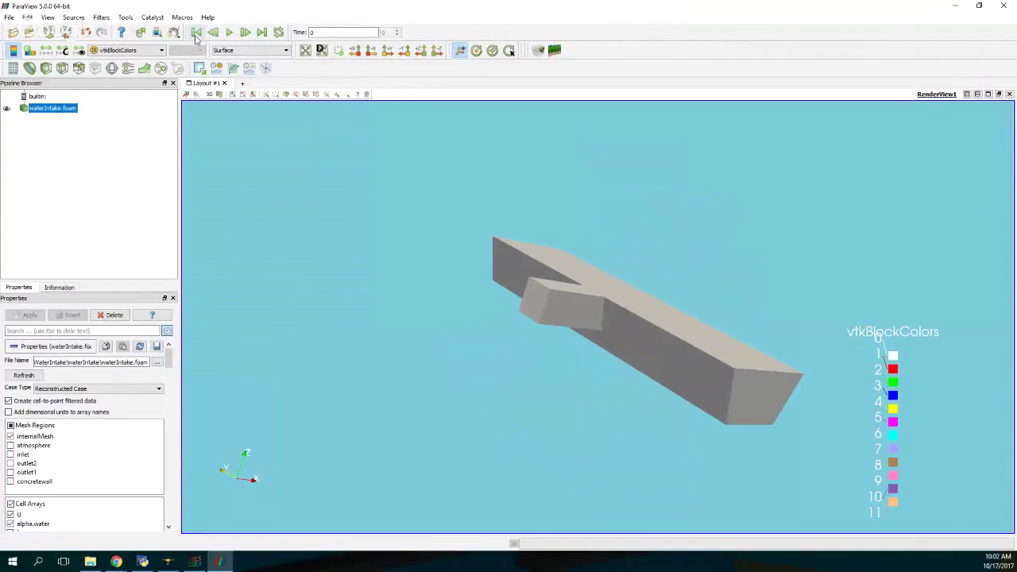
pyautogui.click(165, 51)
pyautogui.click(134, 74)
pyautogui.moveTo(694, 438); pyautogui.dragTo(588, 208)
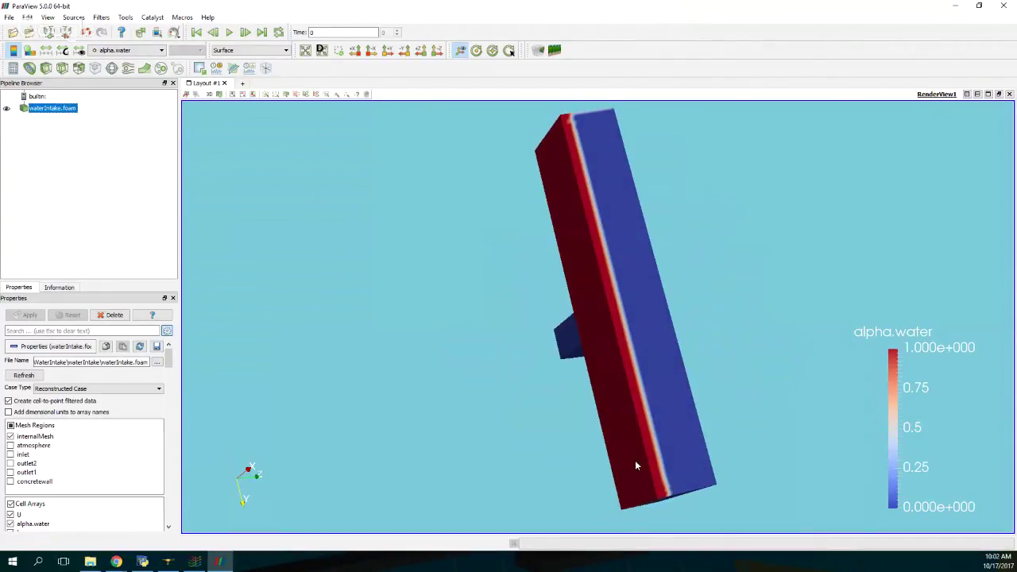
pyautogui.moveTo(635, 465); pyautogui.dragTo(500, 325)
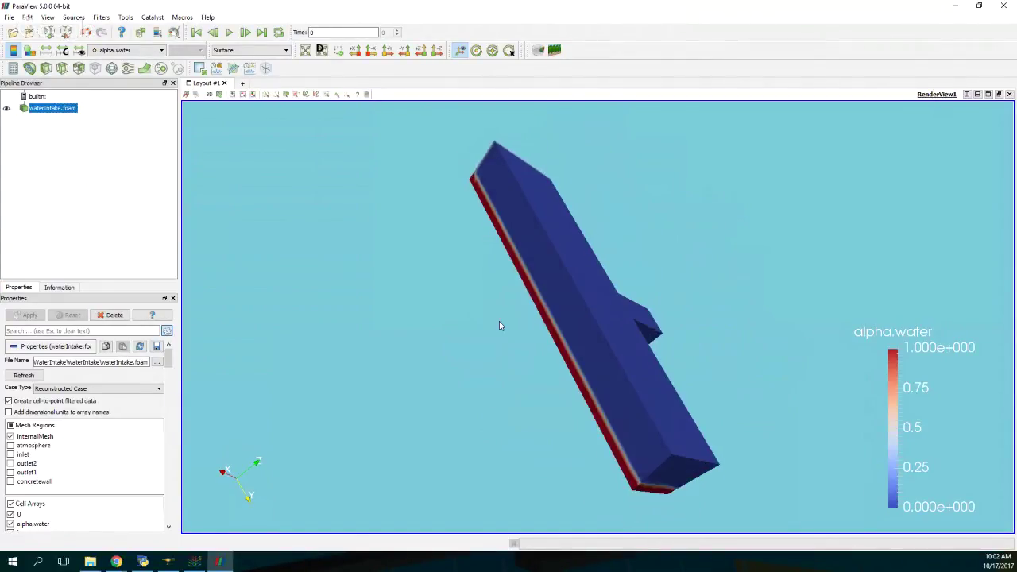
# - Close ParaView, try to run the interFoam.exe solver on the waterIntake case and examine its terminal output
pyautogui.click(1001, 5)
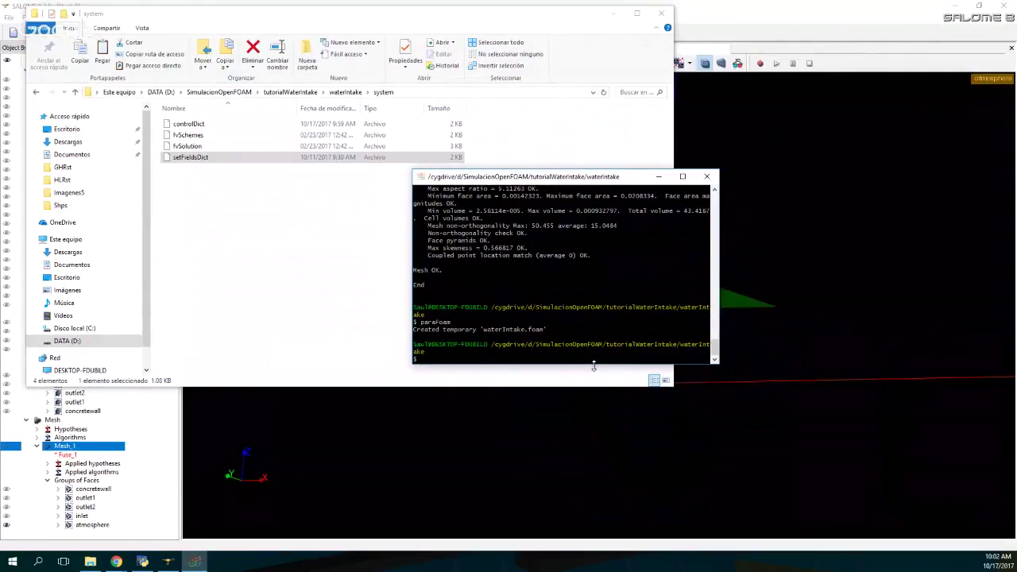
pyautogui.write('interFo')
pyautogui.press('Tab')
pyautogui.press('Return')
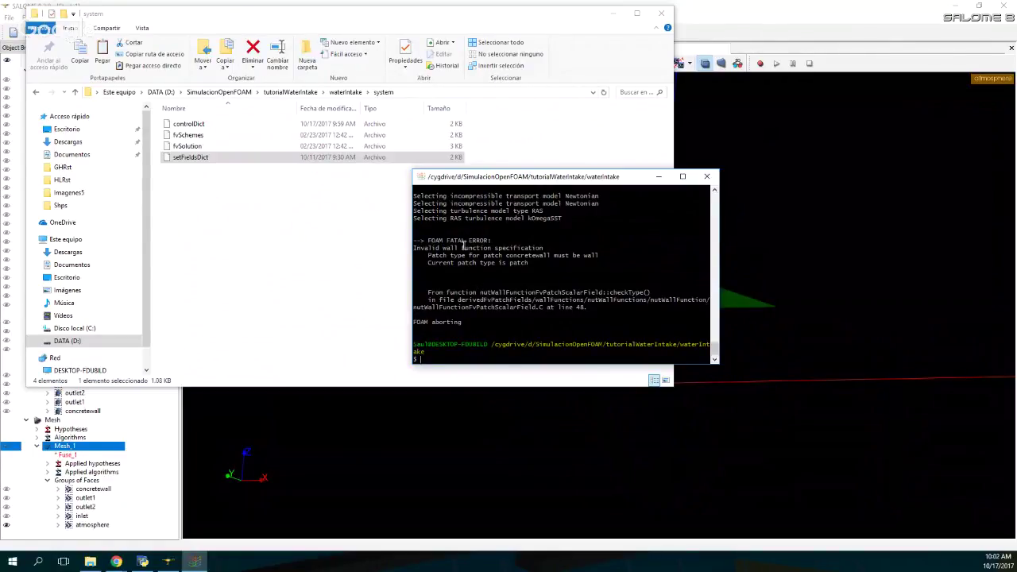
pyautogui.moveTo(429, 247); pyautogui.dragTo(607, 257)
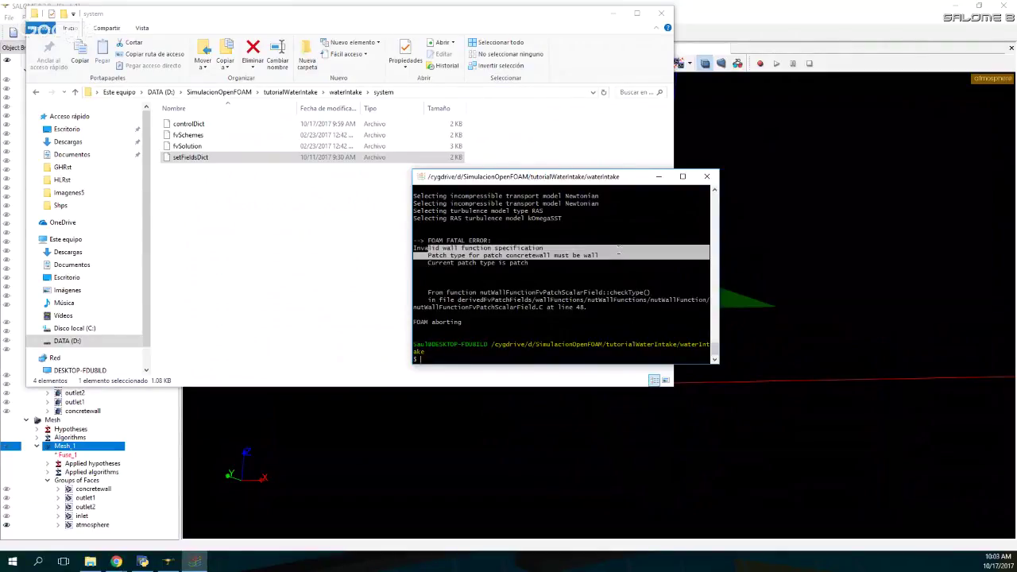
# - Move the terminal clear of the file window and open the boundary file from waterIntake's constant/polyMesh folder in Notepad++
pyautogui.click(344, 93)
pyautogui.click(693, 284)
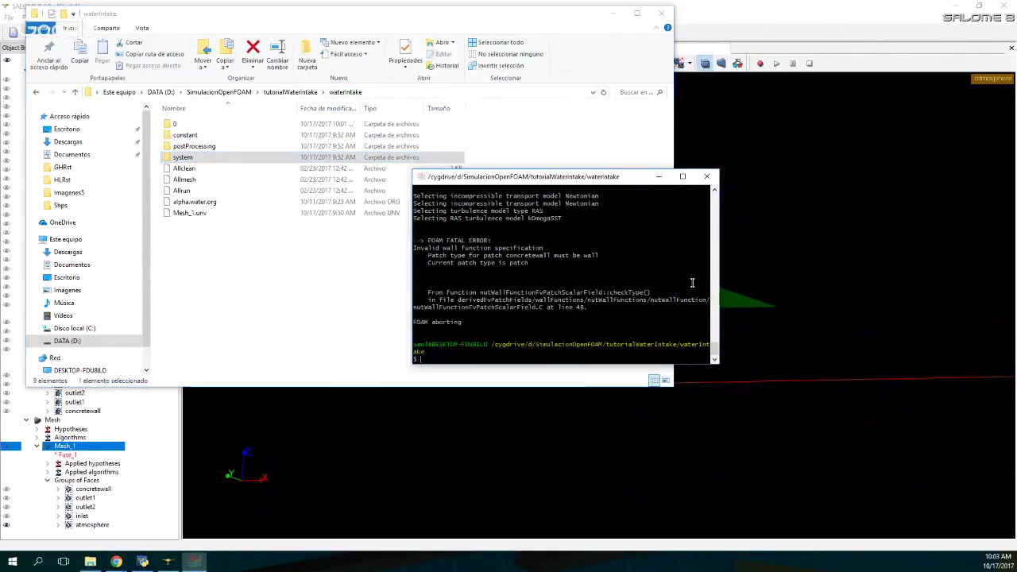
pyautogui.moveTo(545, 178); pyautogui.dragTo(830, 119)
pyautogui.doubleClick(218, 135)
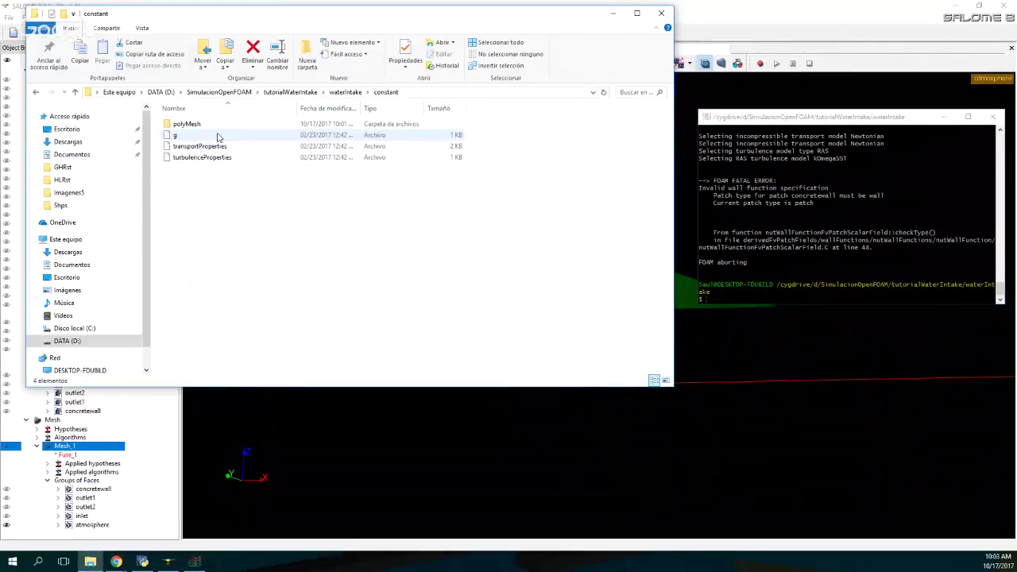
pyautogui.doubleClick(186, 128)
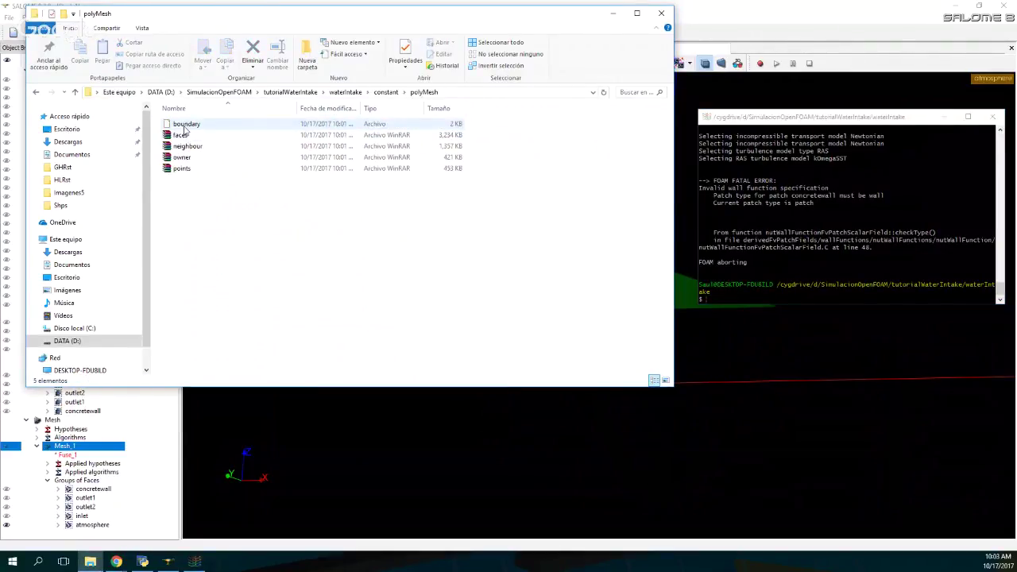
pyautogui.rightClick(184, 127)
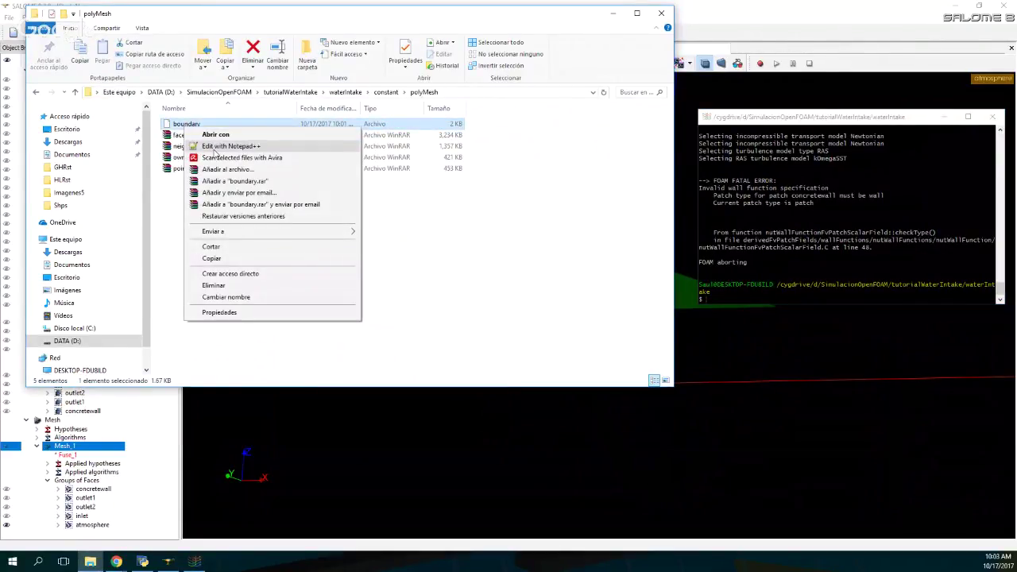
pyautogui.click(215, 148)
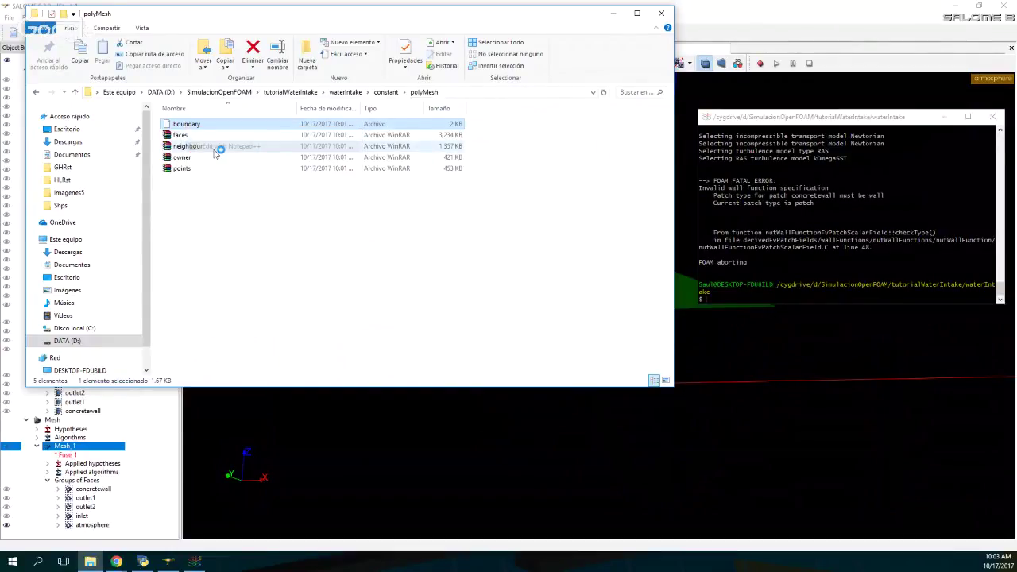
pyautogui.moveTo(470, 59); pyautogui.dragTo(291, 19)
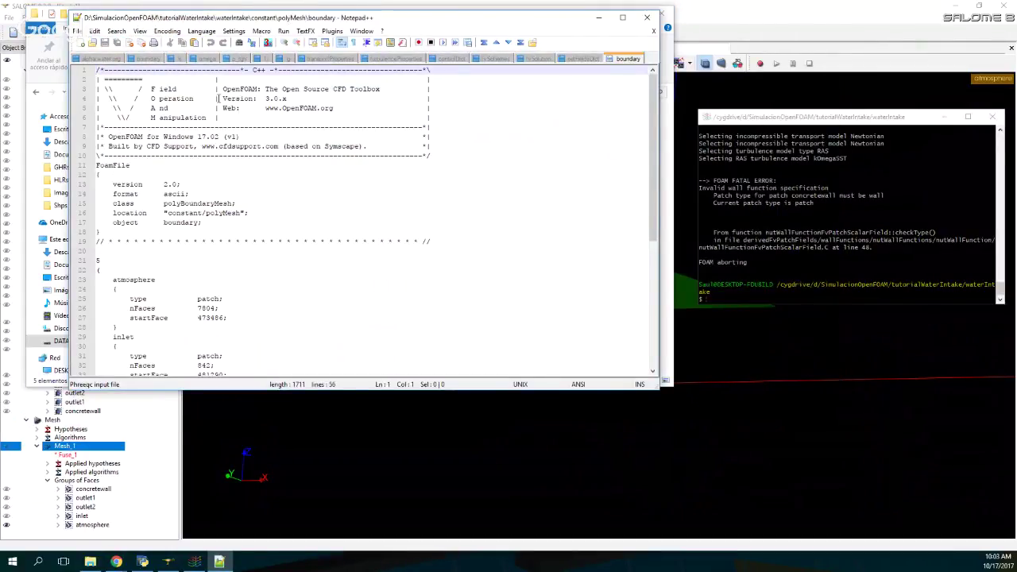
# - Set the concretewall patch type to wall in the boundary file and save it
pyautogui.click(199, 288)
pyautogui.scroll(-4, 199, 285)
pyautogui.scroll(-2, 199, 285)
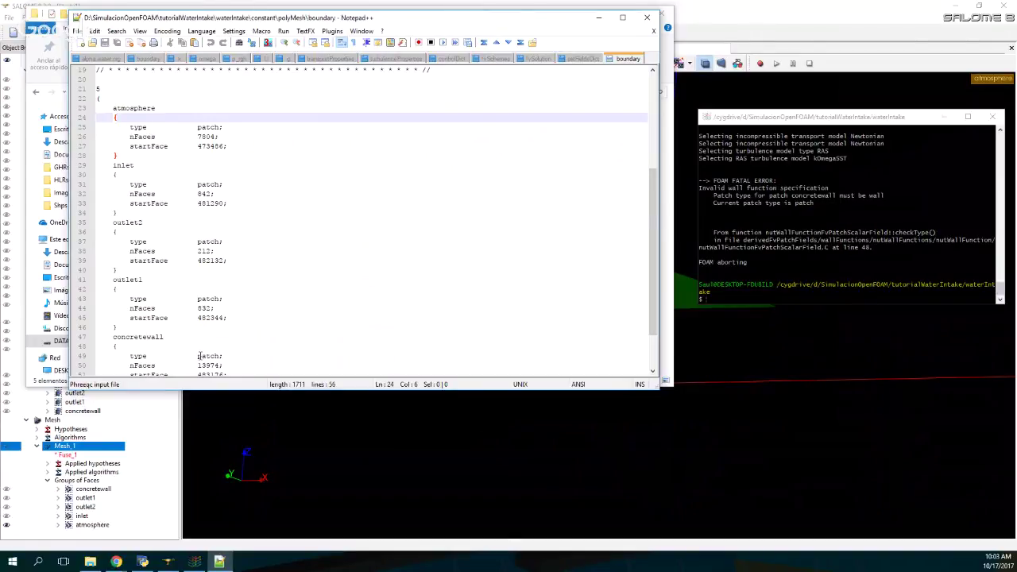
pyautogui.moveTo(199, 356); pyautogui.dragTo(220, 357)
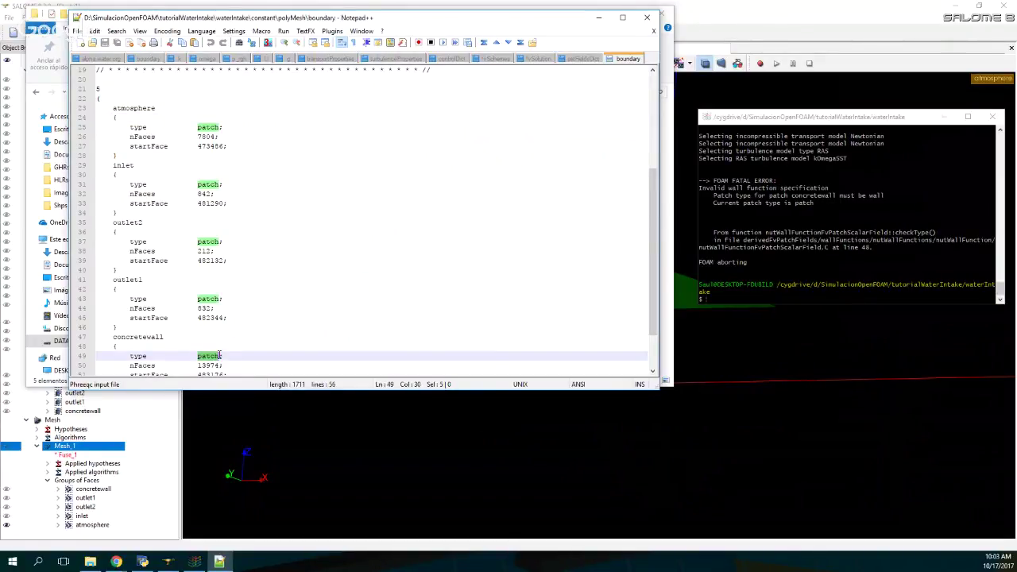
pyautogui.write('wall')
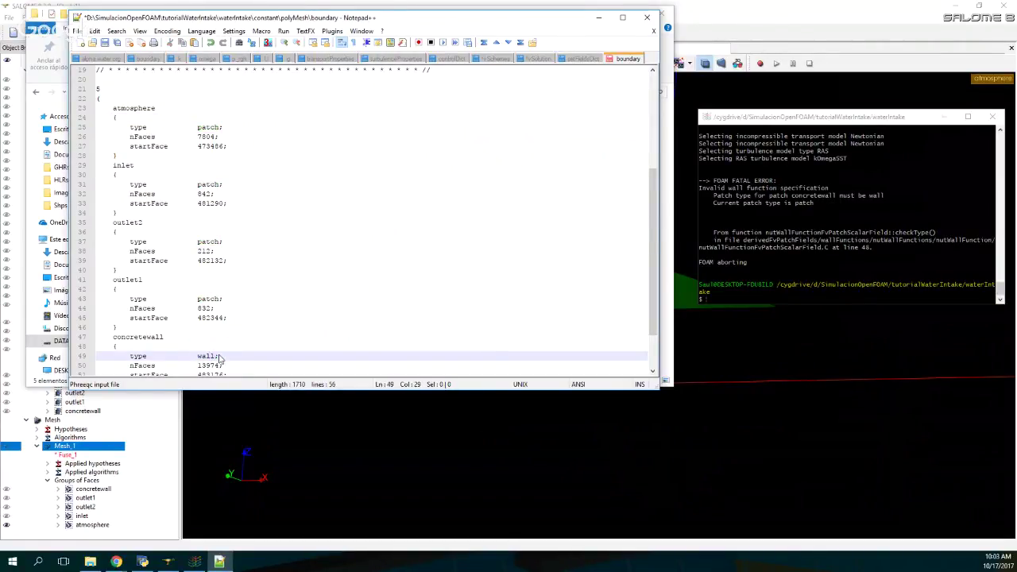
pyautogui.hotkey('ctrl', 's')
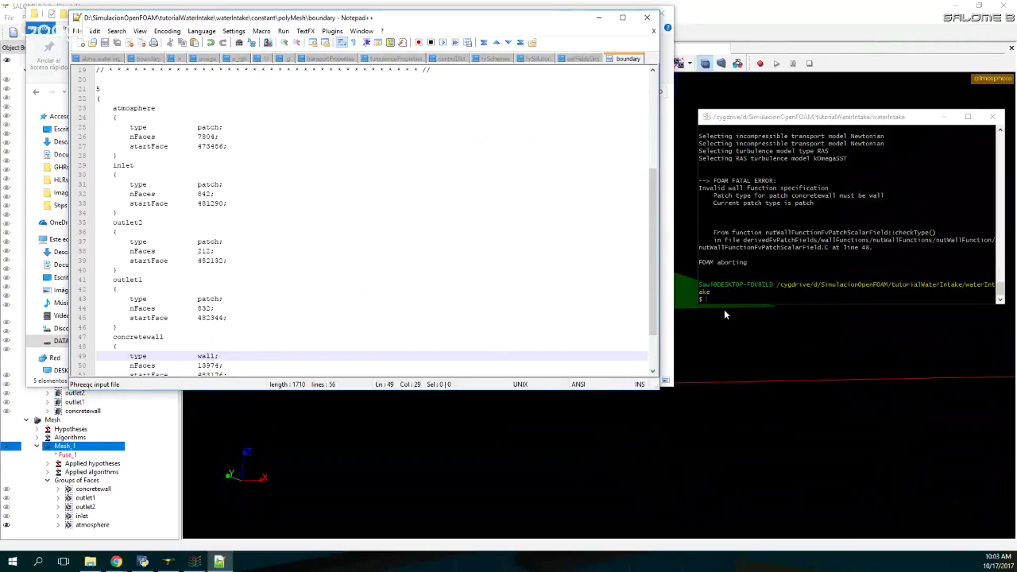
# - Run the interFoam.exe solver again from the waterIntake case terminal
pyautogui.click(731, 293)
pyautogui.press('Up')
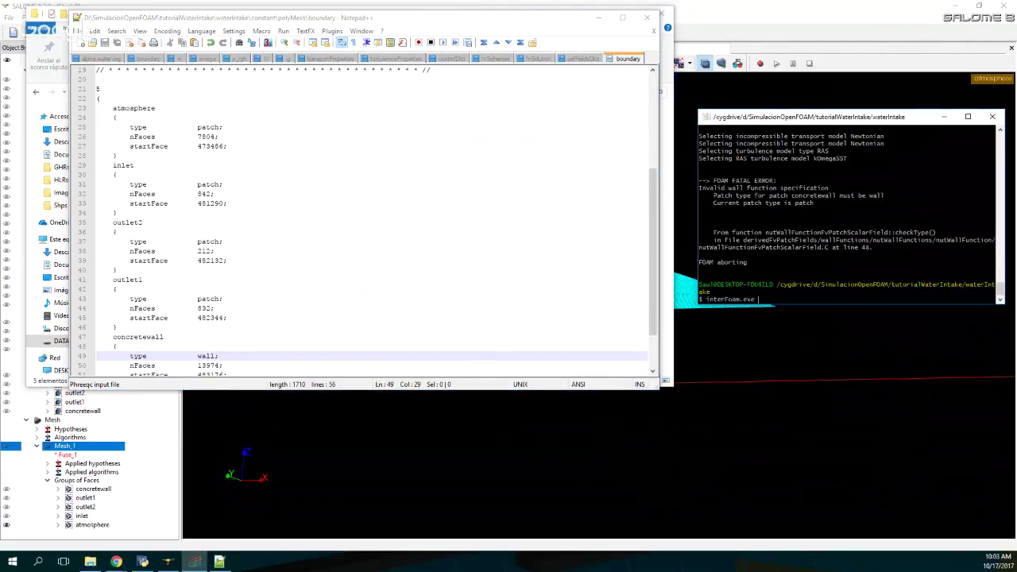
pyautogui.press('Return')
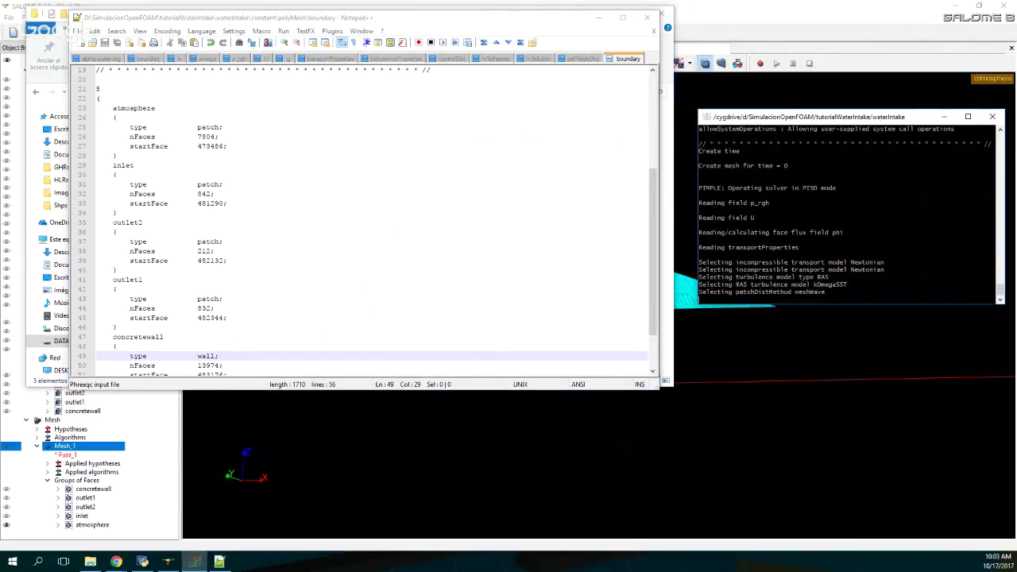